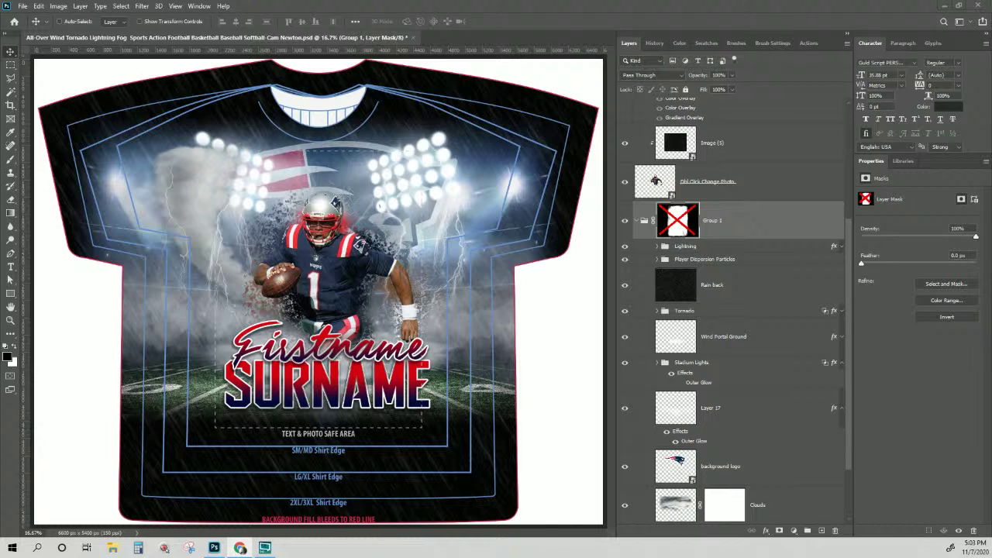
Show the Front Fog group and enable the layer mask on Group 1.
scroll(748, 242, up, 5)
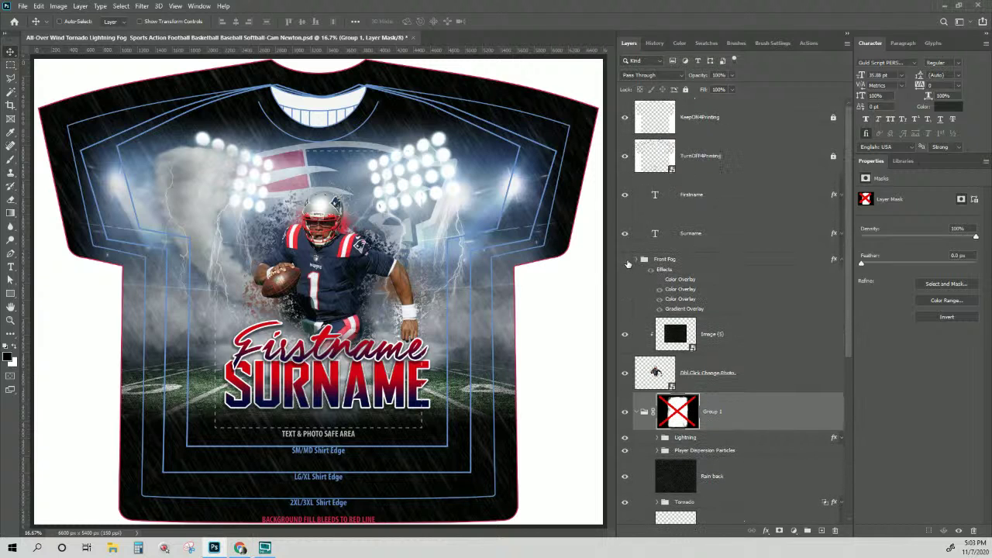
click(624, 261)
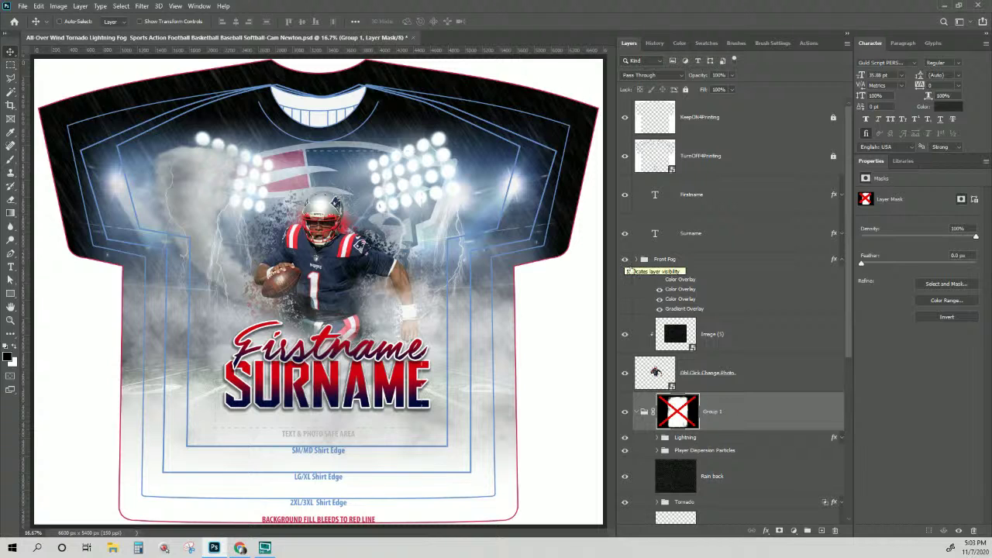
scroll(663, 329, down, 2)
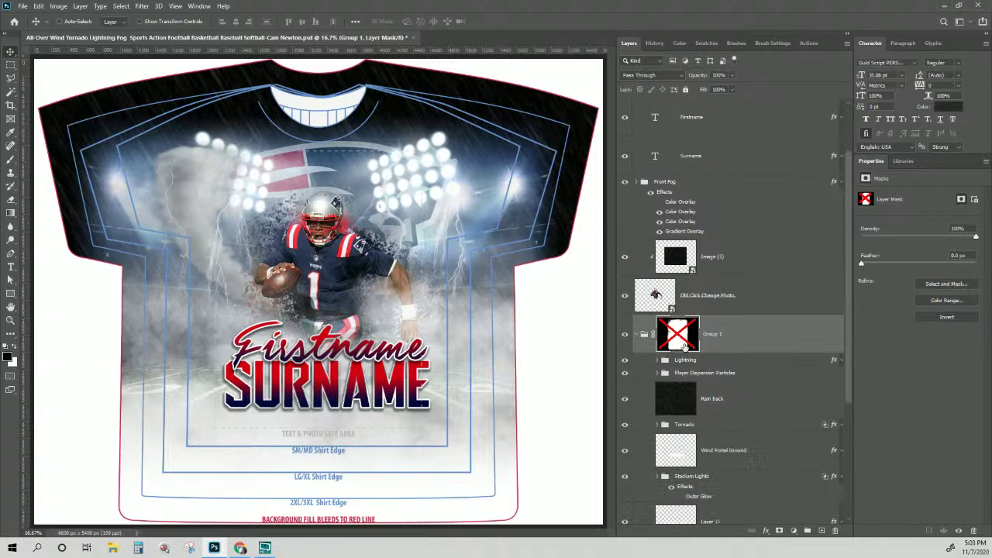
shift+click(681, 340)
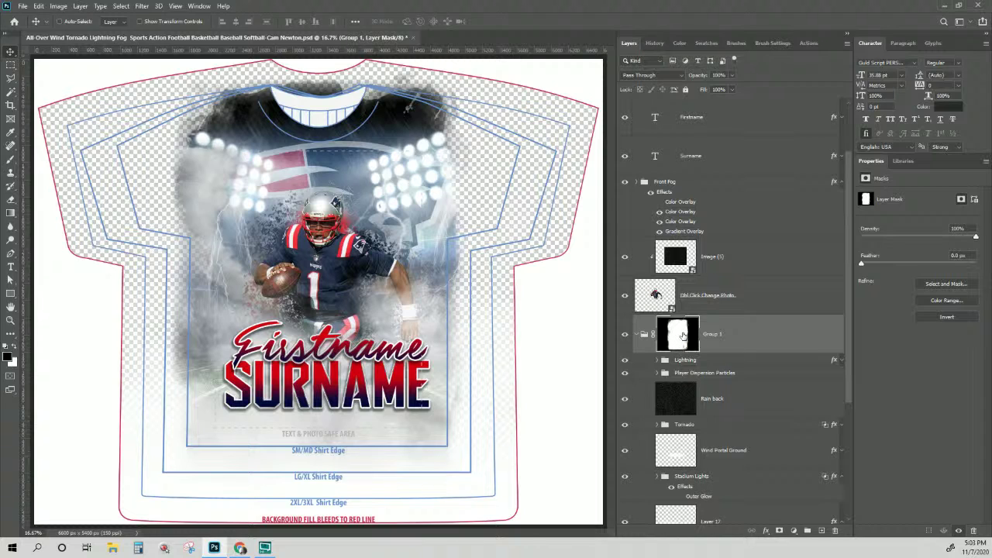
Move the Front Fog group, the clipped Image (5) layer and the Dbl Click Change Photo layer into Group 1, above Lightning.
click(711, 185)
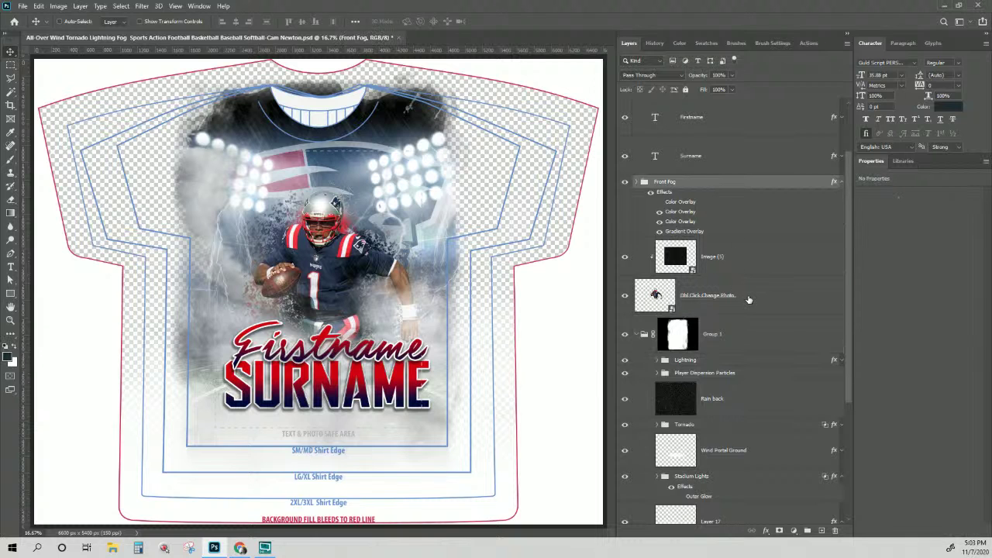
shift+click(748, 300)
drag(732, 187, 699, 354)
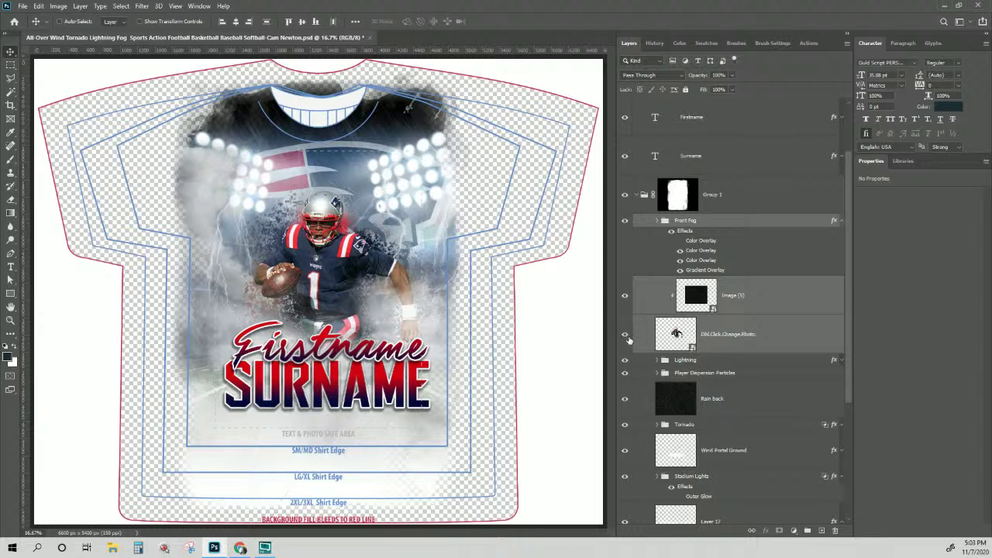
Select the Firstname text layer and hide the KeepON4Printing and TurnOFF4Printing template layers.
scroll(680, 219, up, 2)
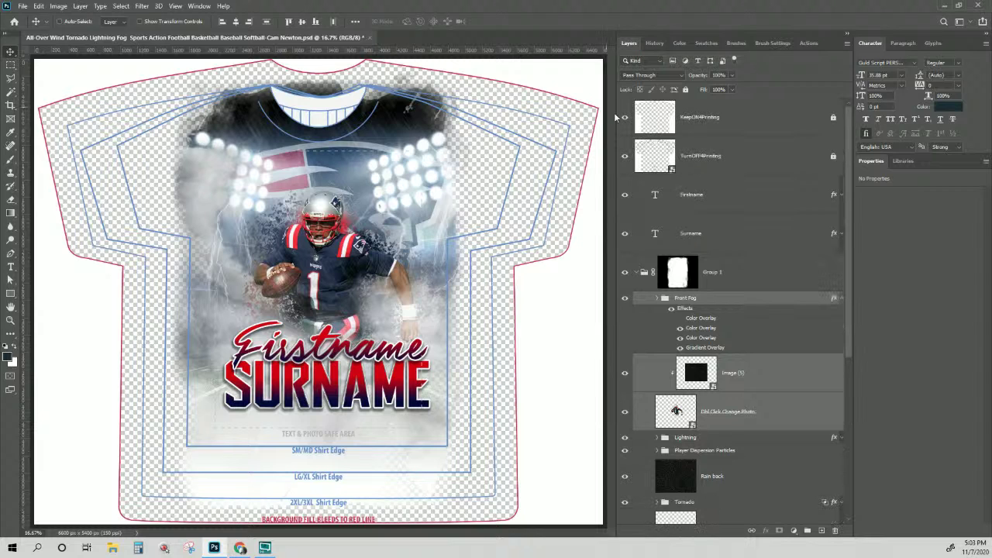
click(715, 193)
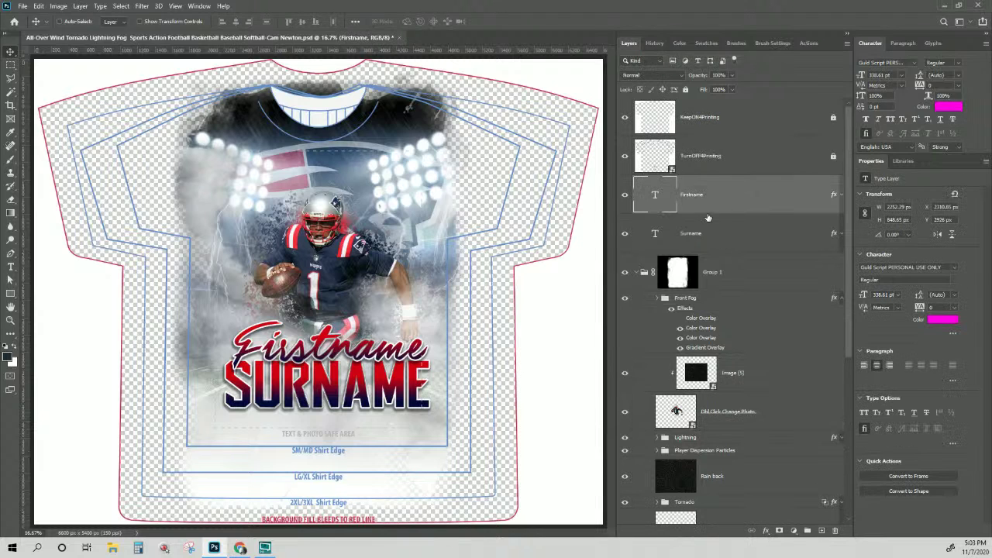
click(625, 117)
click(625, 156)
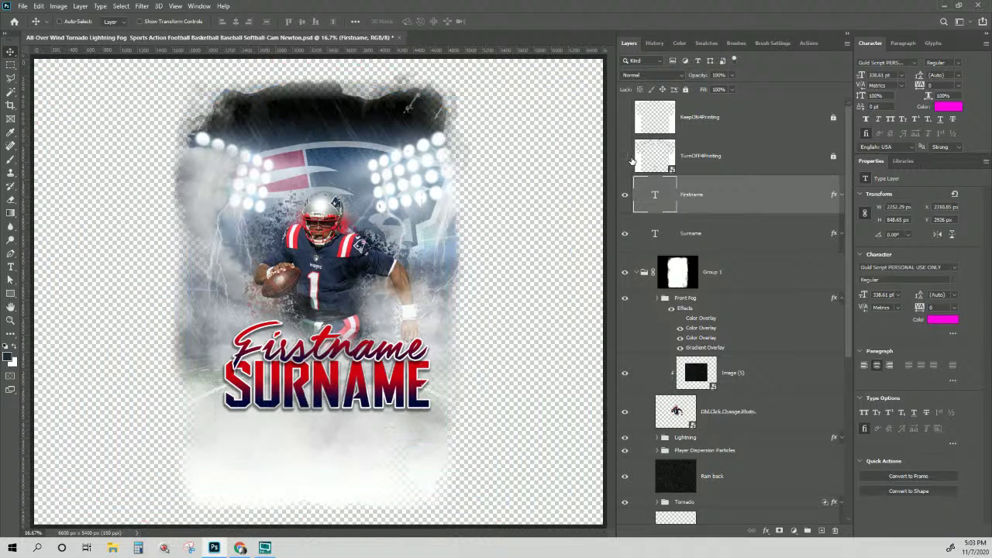
Compare the design with and without the Front Fog group and with its different color and gradient overlays.
click(625, 299)
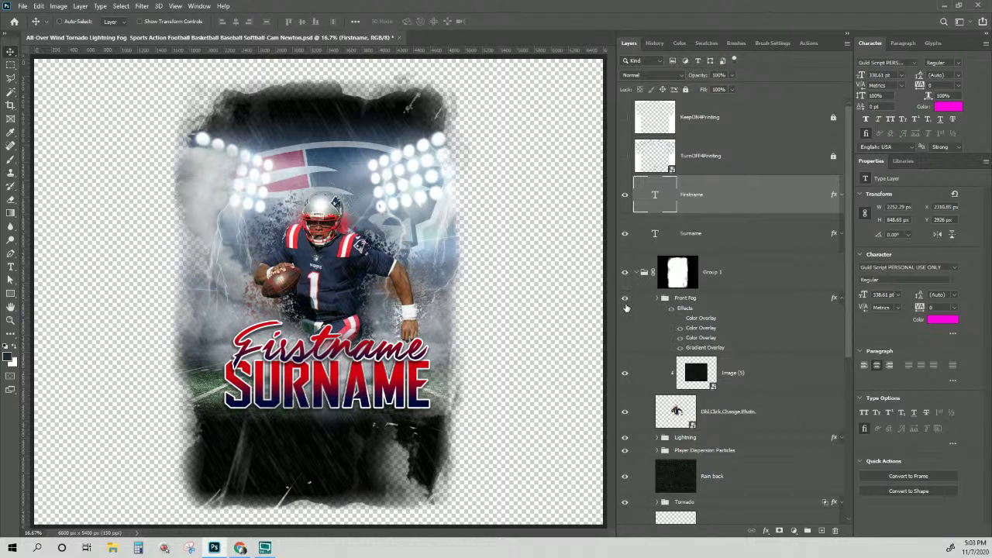
click(625, 299)
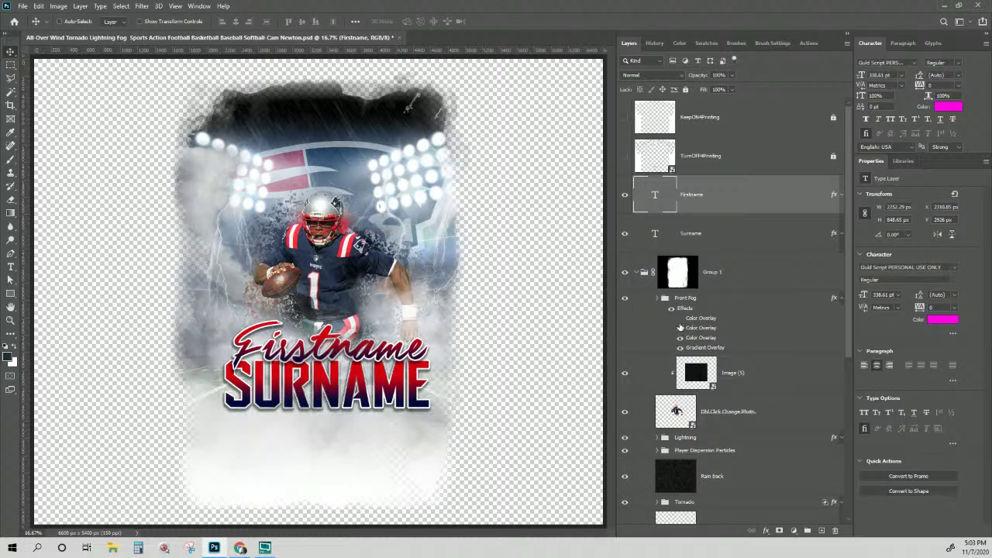
click(679, 319)
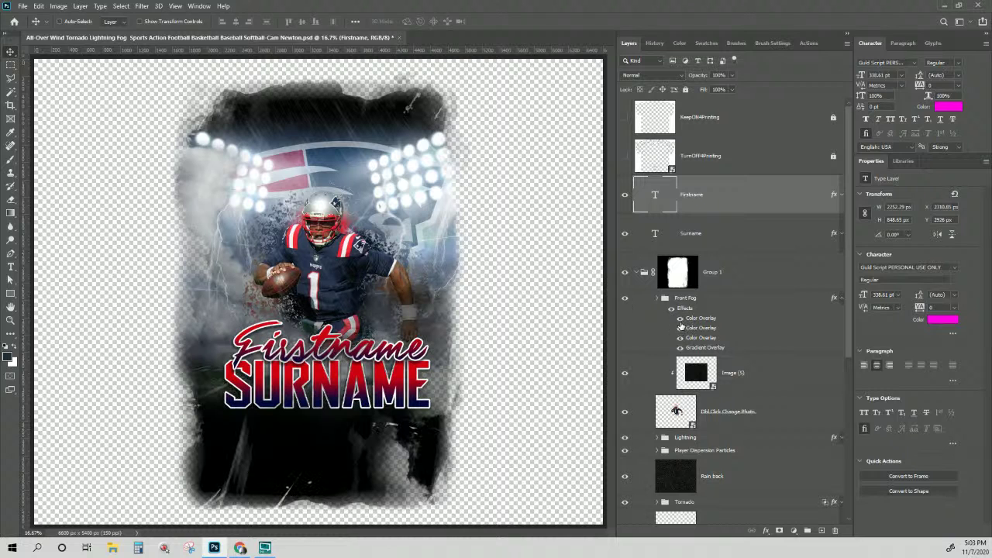
click(679, 318)
click(680, 332)
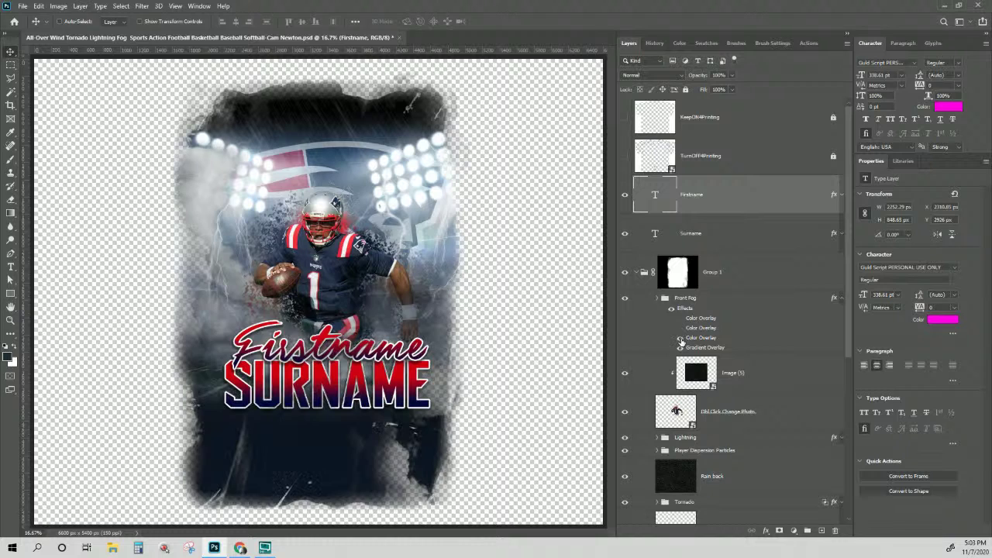
click(680, 338)
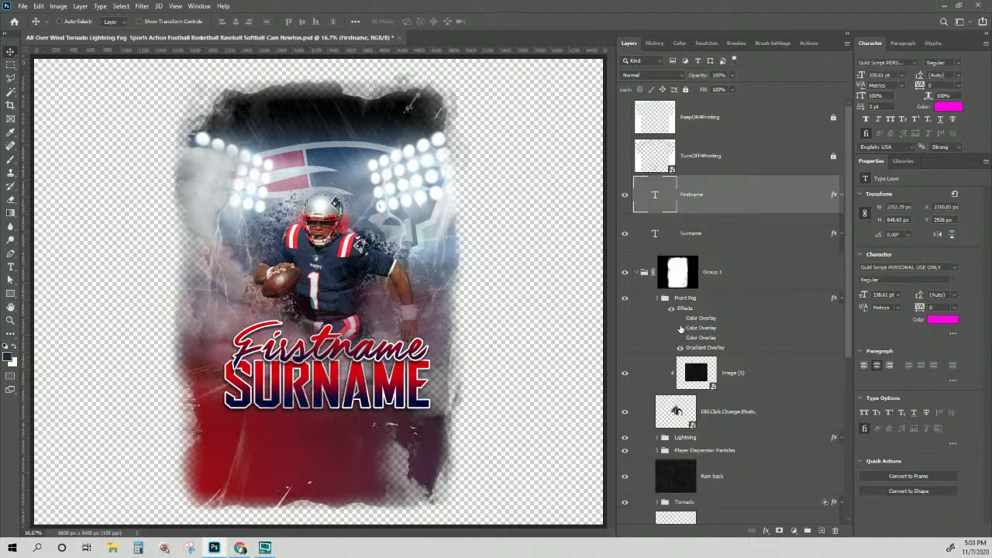
click(678, 338)
click(680, 318)
click(679, 338)
click(679, 318)
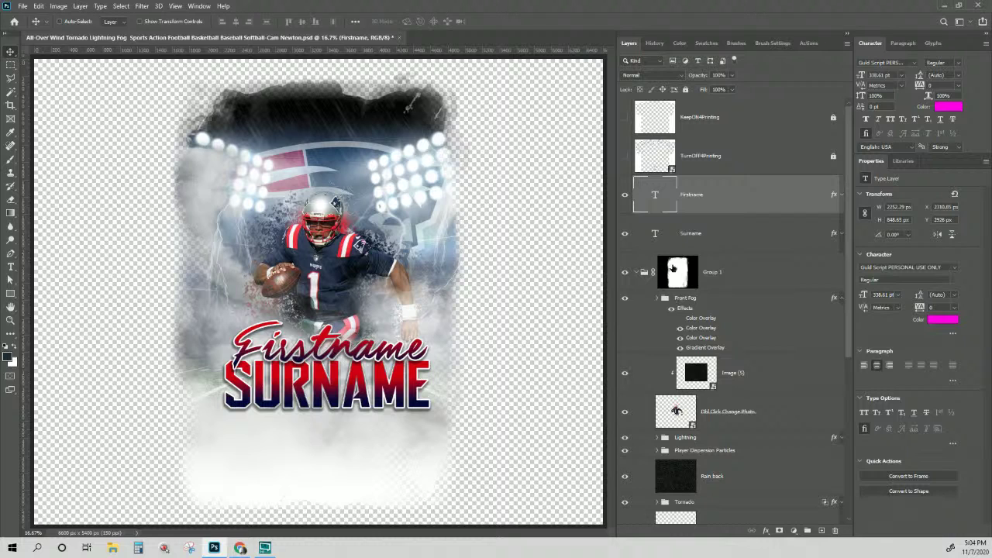
Disable the layer mask on Group 1 and show the KeepON4Printing layer.
right_click(671, 266)
click(692, 271)
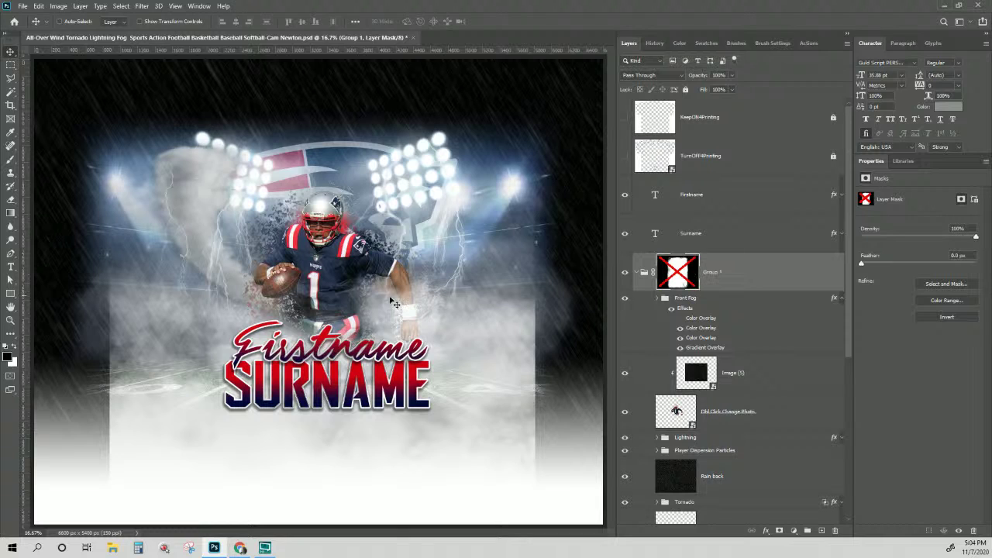
scroll(658, 370, down, 1)
scroll(674, 352, up, 1)
click(625, 118)
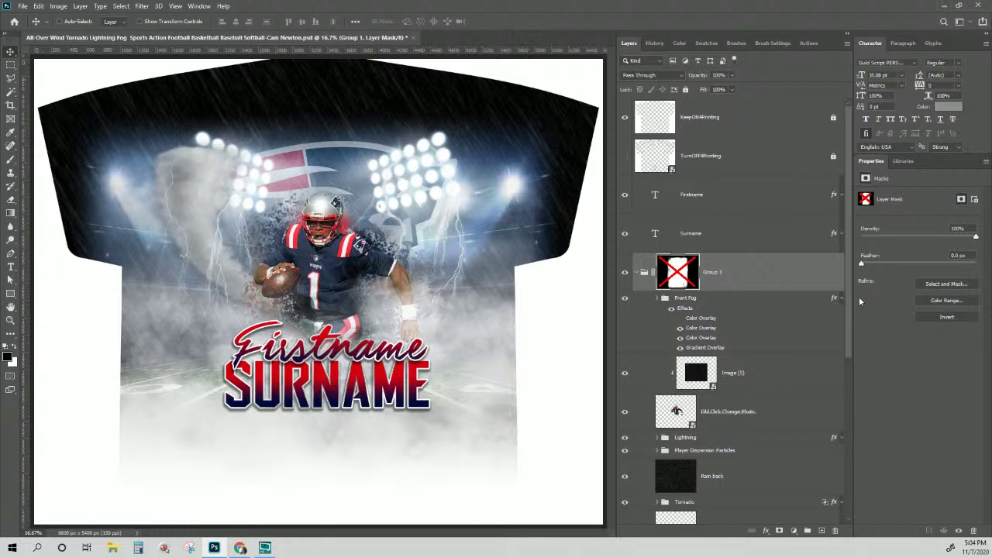
drag(850, 304, 866, 438)
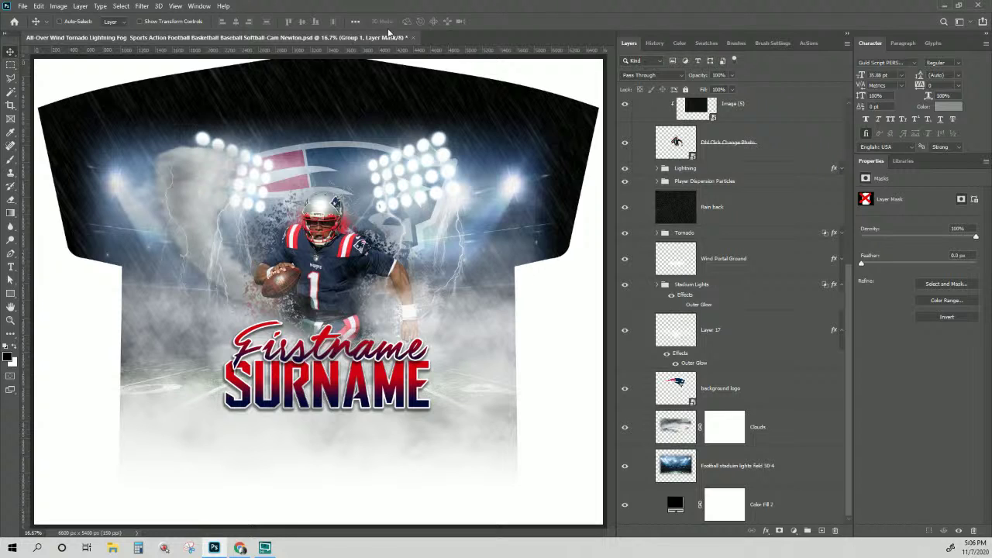
drag(850, 337, 868, 138)
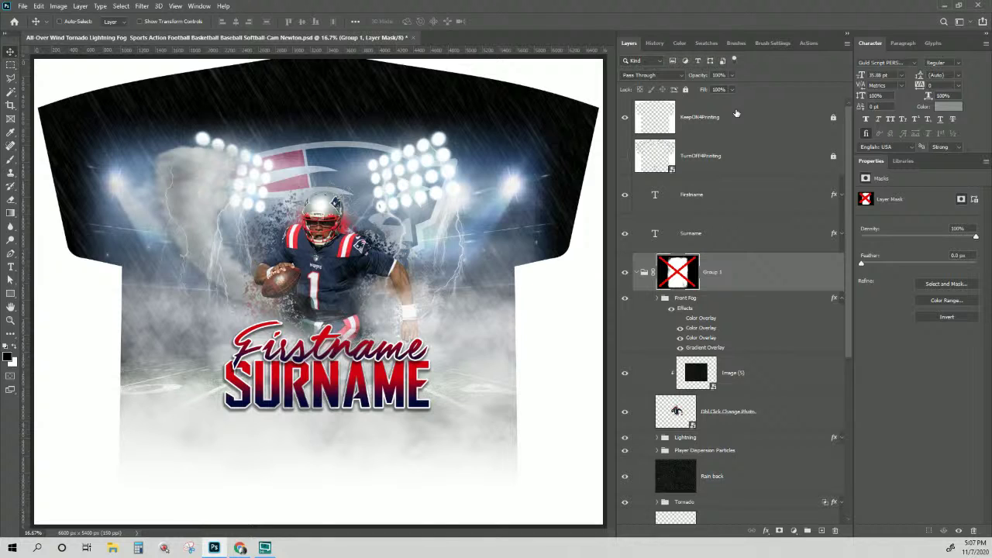
click(753, 276)
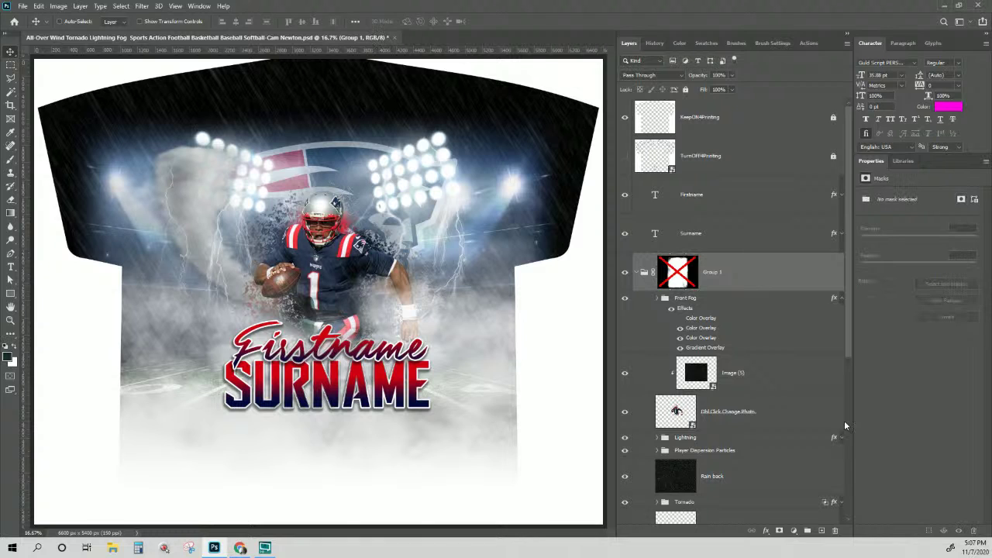
click(973, 551)
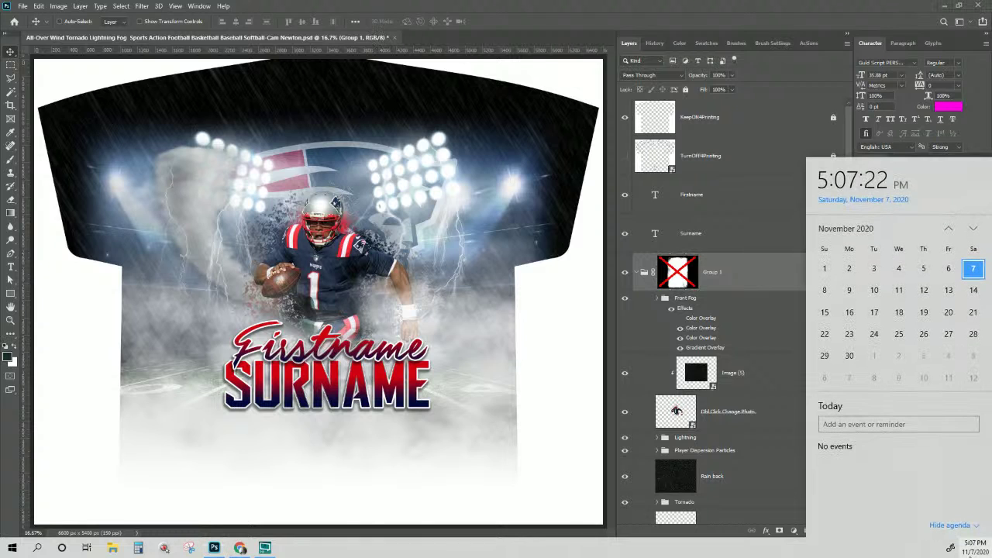
click(776, 554)
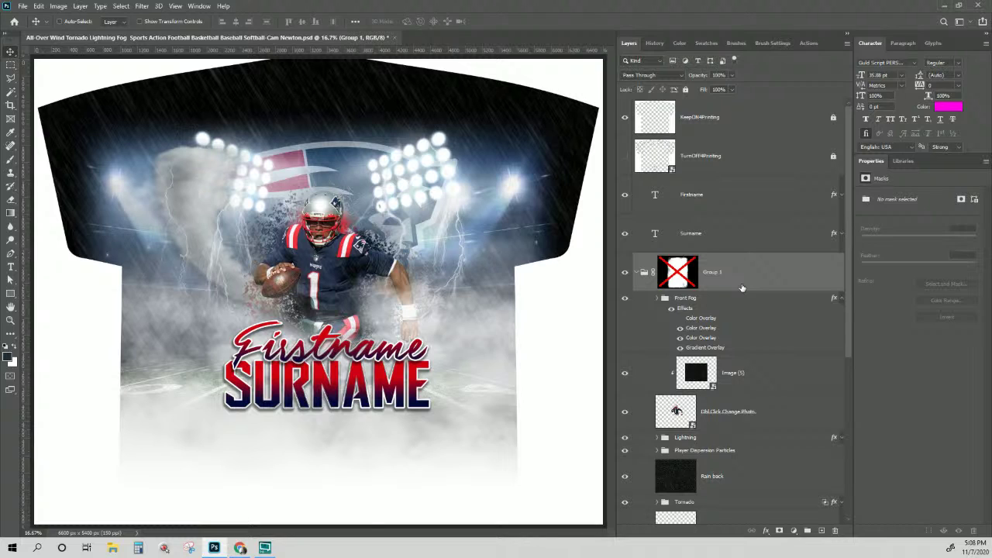
Identify the player photo by toggling its layer's visibility, and open the Dbl Click Change Photo smart object's contents.
scroll(678, 280, down, 5)
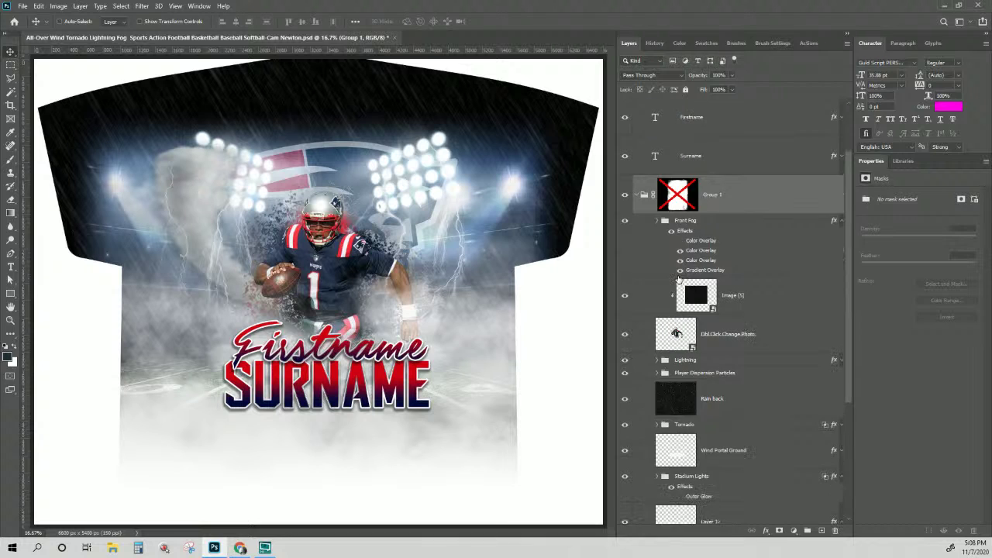
click(674, 220)
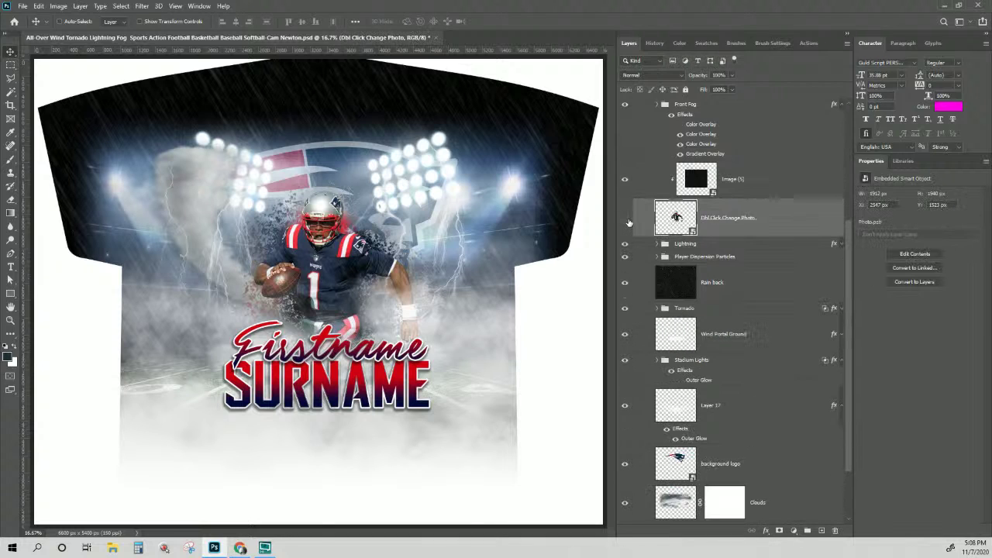
click(625, 218)
click(625, 219)
double_click(675, 217)
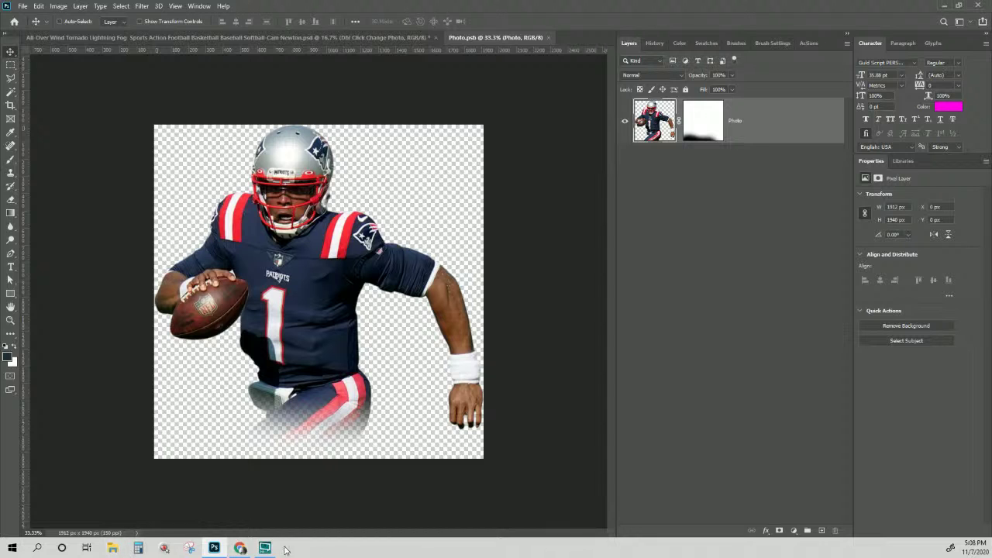
Open File Explorer for the replacement photo and load the remove.bg website in Chrome.
click(112, 547)
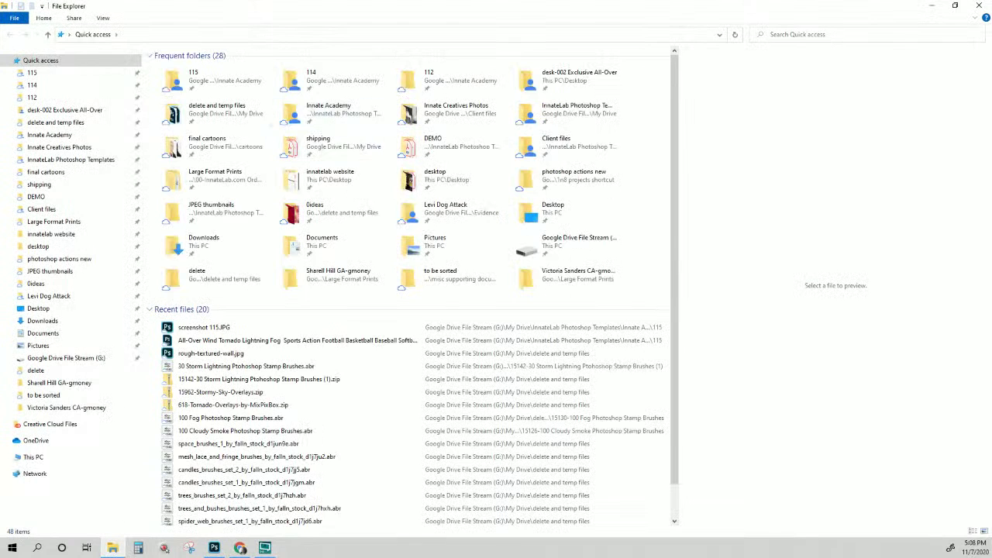
drag(253, 2, 253, 4)
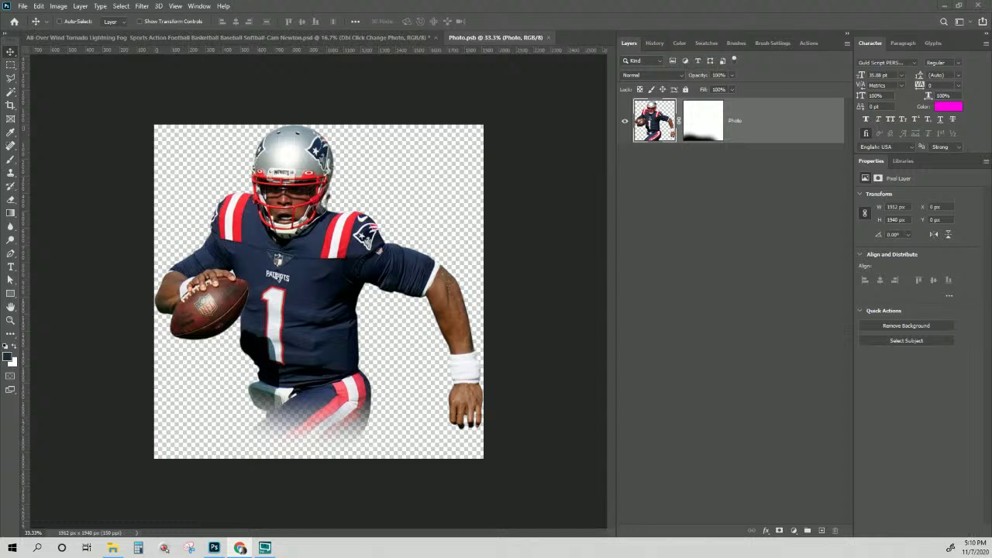
text(re)
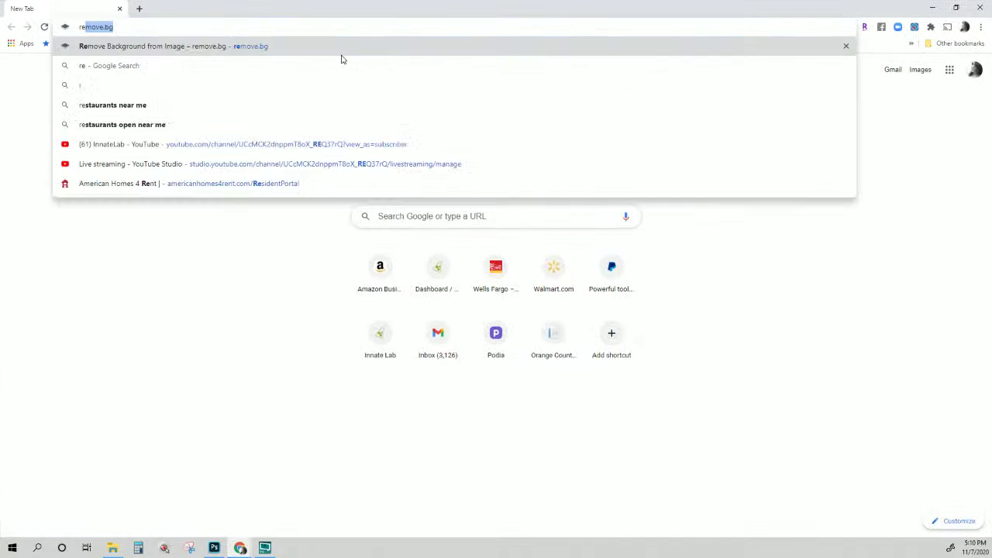
text(move)
key(Return)
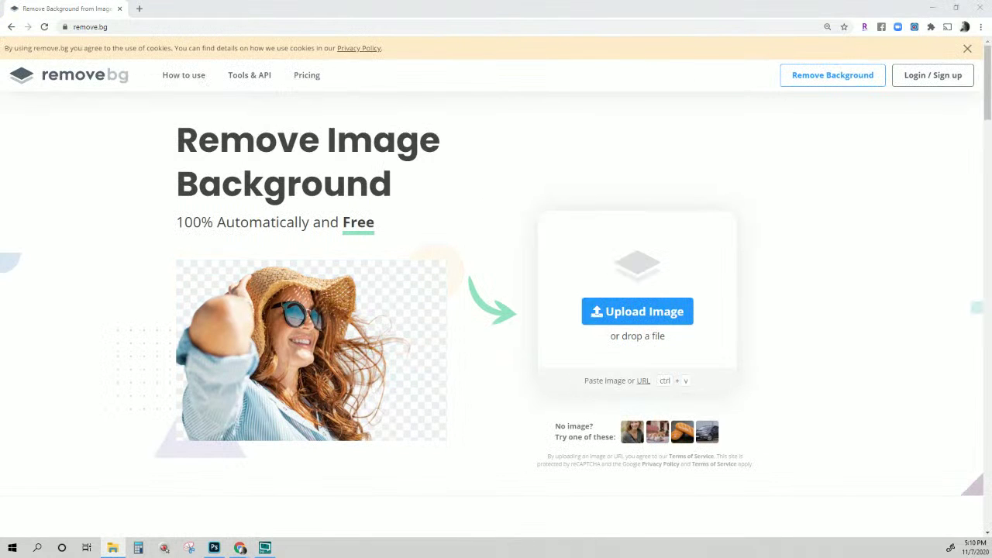
Sign in to the remove.bg account with the saved login and go to the image upload page.
click(932, 76)
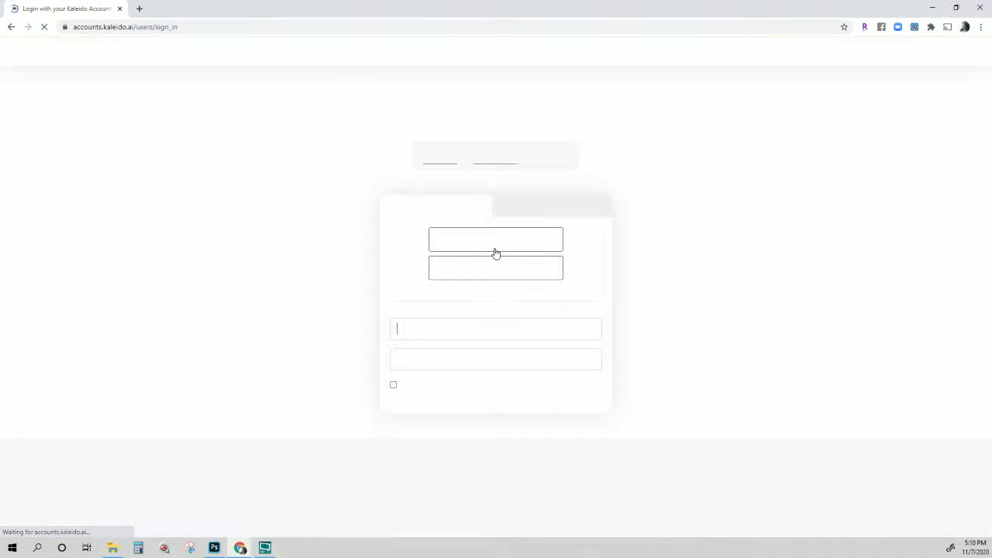
click(504, 417)
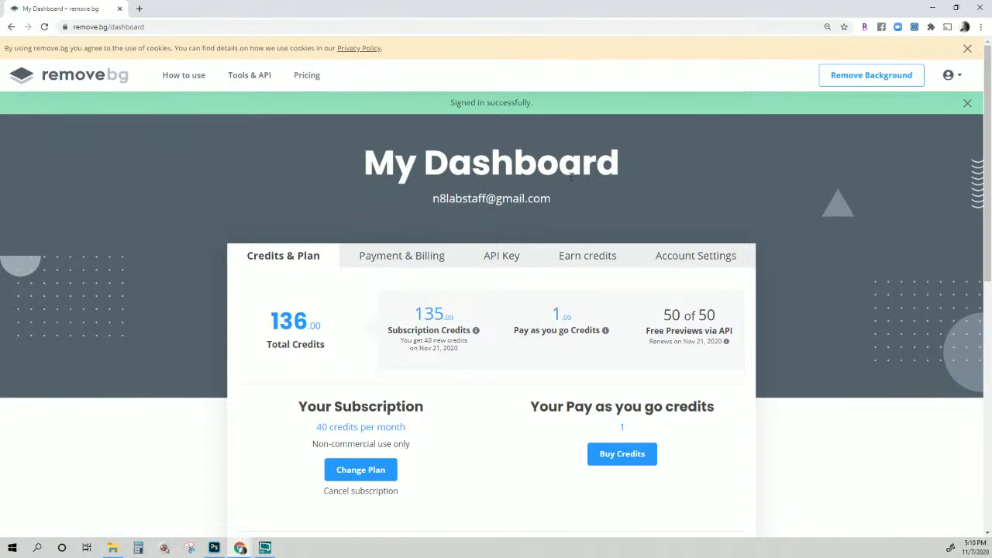
click(875, 74)
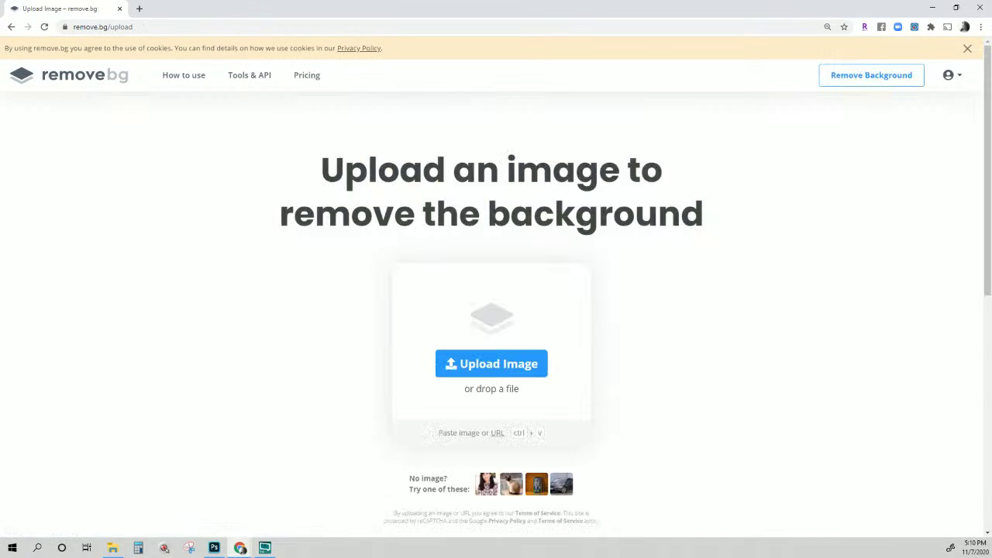
Upload the photo of the person wearing medals and rings for background removal and inspect the cutout.
drag(457, 155, 482, 346)
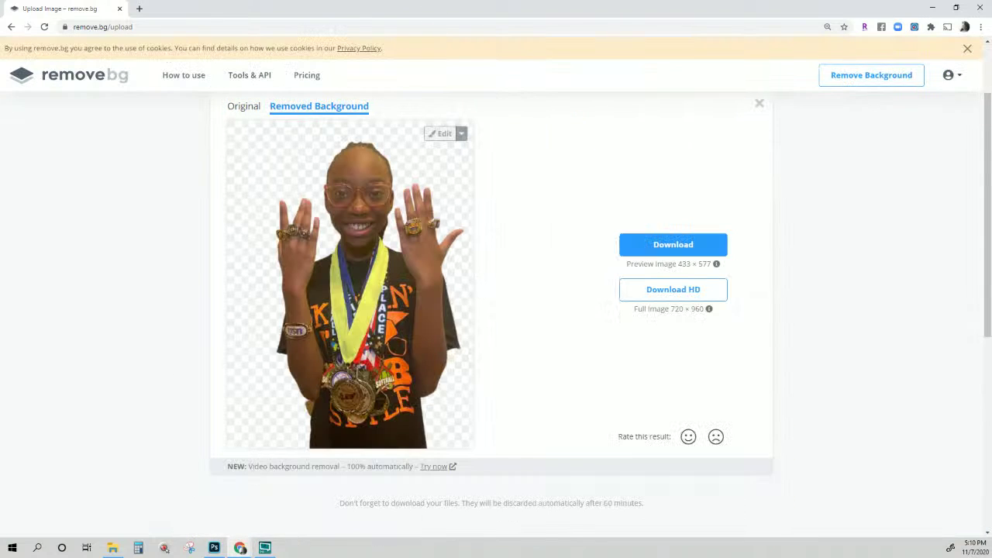
scroll(427, 252, up, 2)
scroll(426, 254, down, 3)
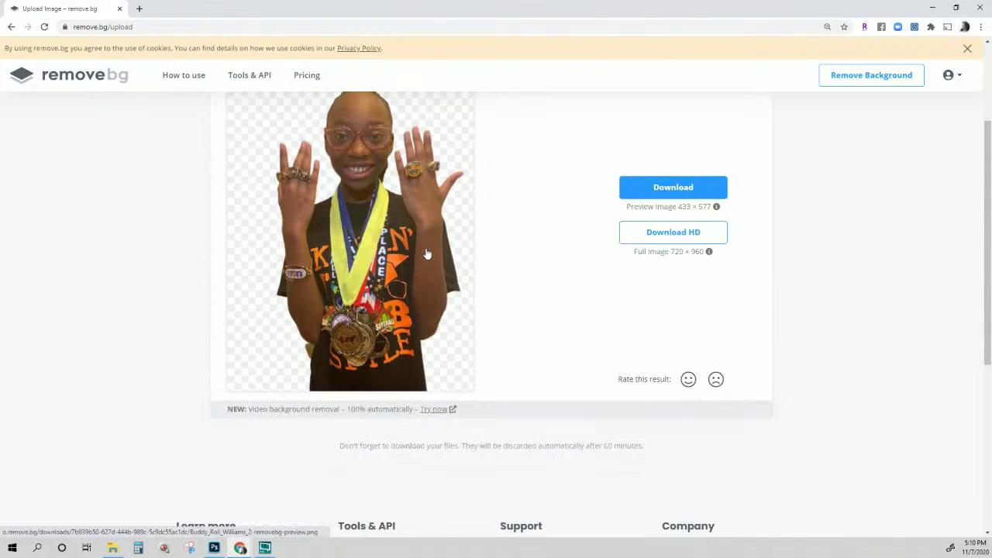
scroll(427, 255, up, 3)
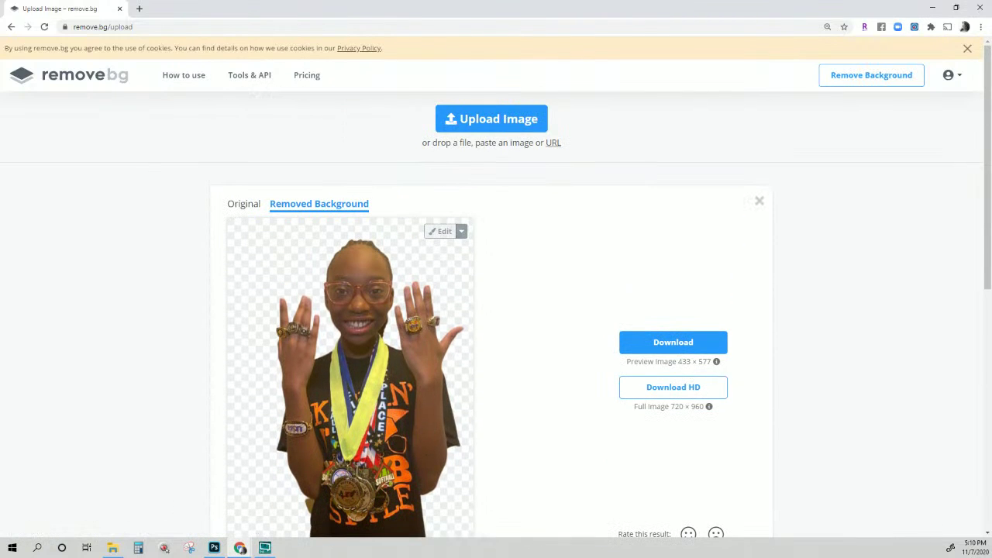
Upload the photo of the softball player in the 00 jersey to remove.bg and open its full-size cutout for editing.
key(super+e)
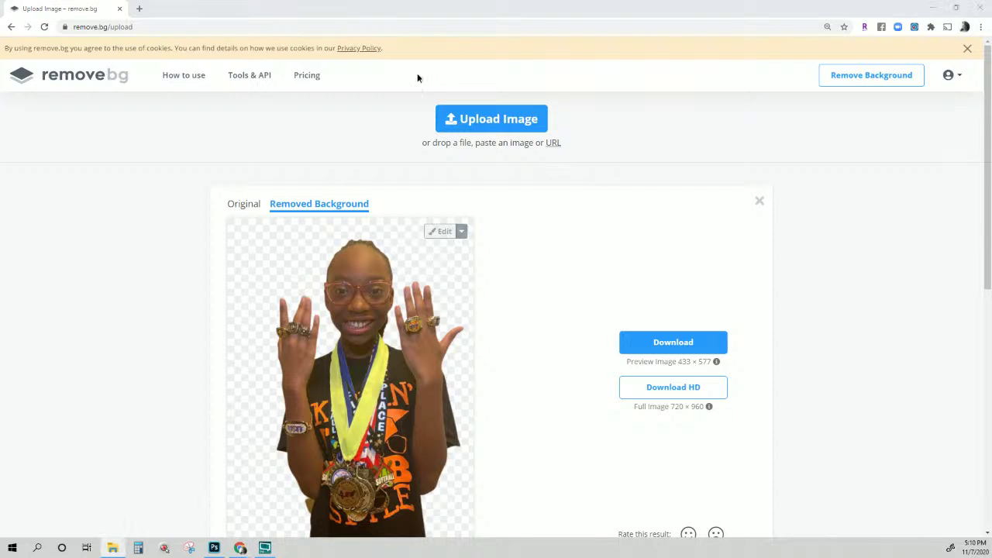
drag(417, 77, 411, 239)
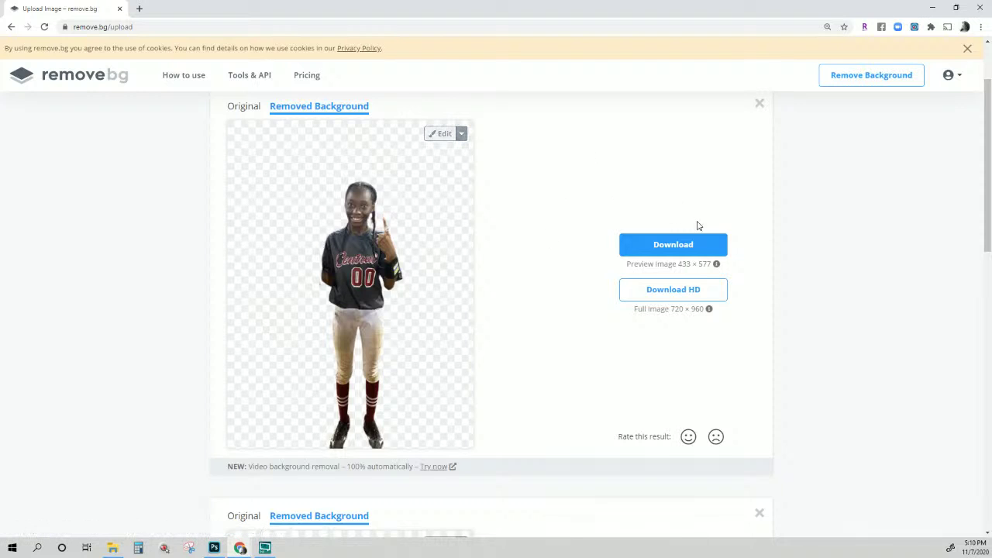
click(674, 291)
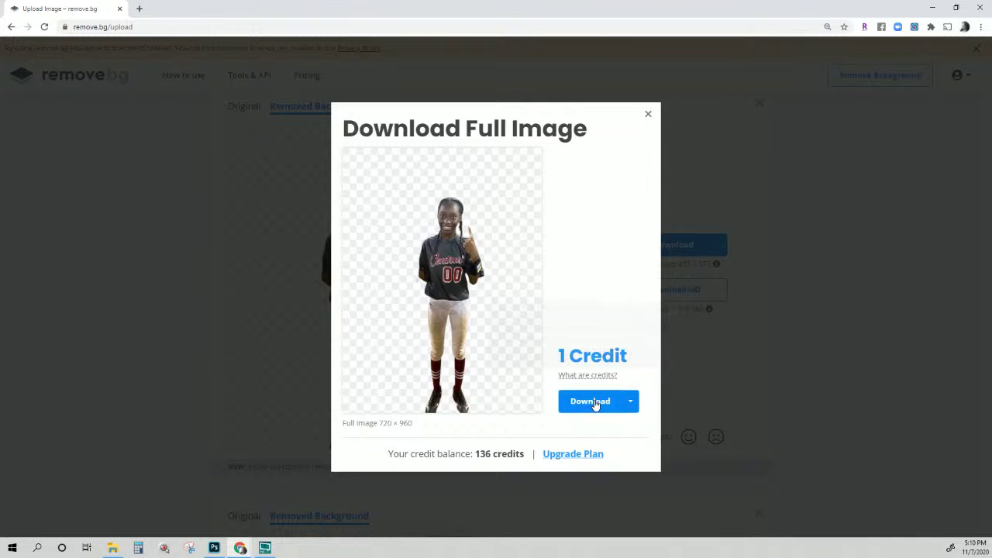
click(629, 401)
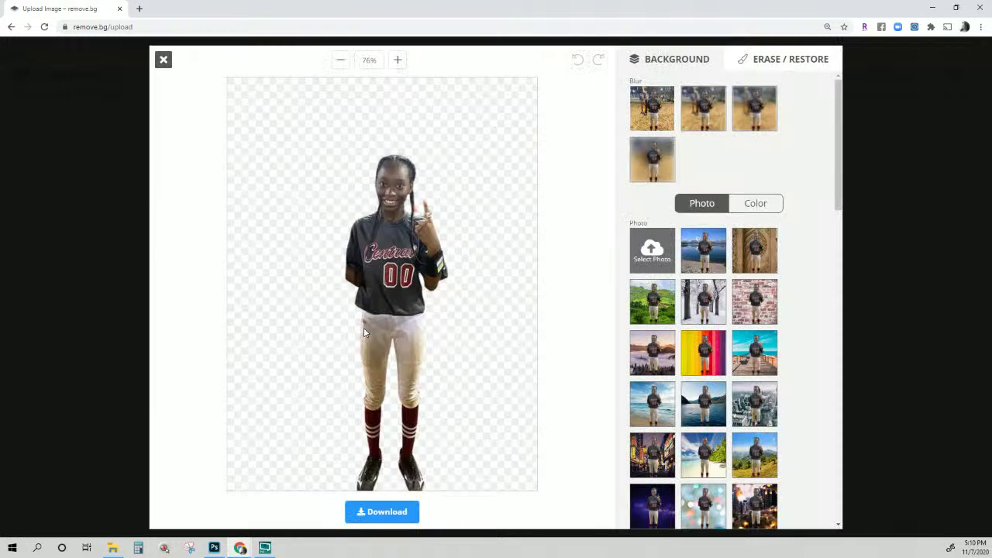
Restore the erased trophy and the arm holding it beside the player using the Restore brush.
click(768, 62)
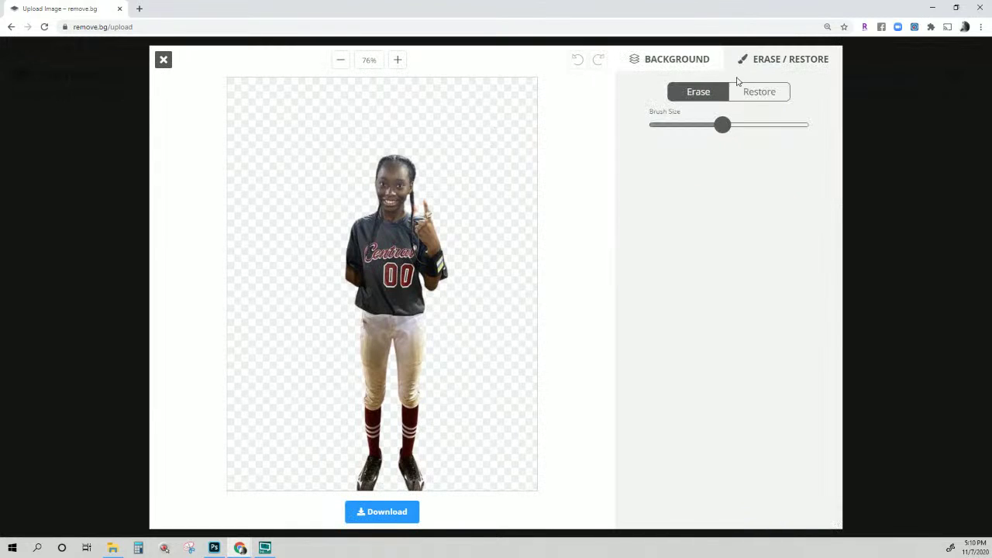
click(747, 98)
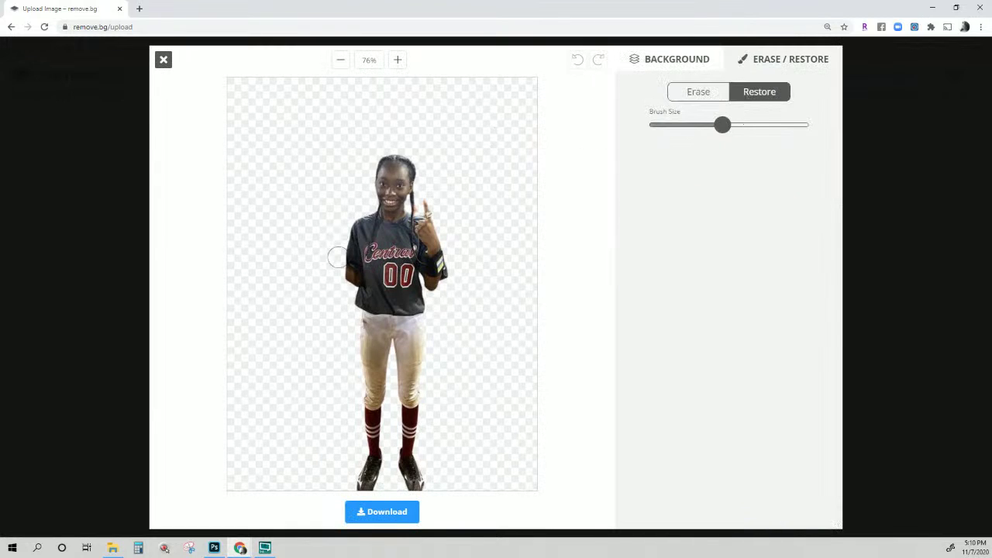
mouse_move(337, 257)
mouse_down()
mouse_move(310, 268)
mouse_move(329, 241)
mouse_move(306, 221)
mouse_move(298, 194)
mouse_move(332, 85)
mouse_move(350, 90)
mouse_move(337, 99)
mouse_move(340, 197)
mouse_move(325, 210)
mouse_move(339, 232)
mouse_move(339, 210)
mouse_move(341, 298)
mouse_move(302, 267)
mouse_move(299, 290)
mouse_move(322, 319)
mouse_move(306, 318)
mouse_move(322, 337)
mouse_move(347, 317)
mouse_move(341, 332)
mouse_up()
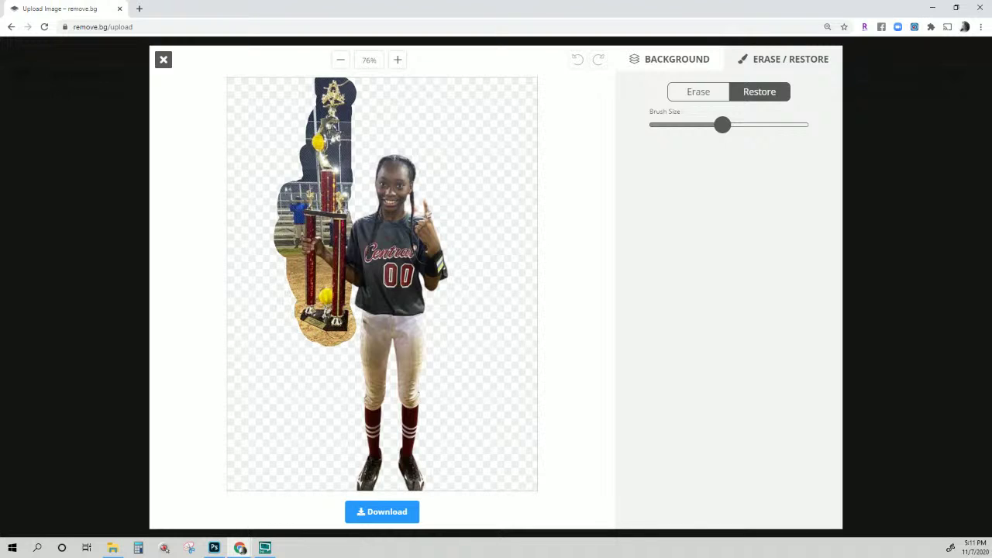
drag(328, 185, 329, 128)
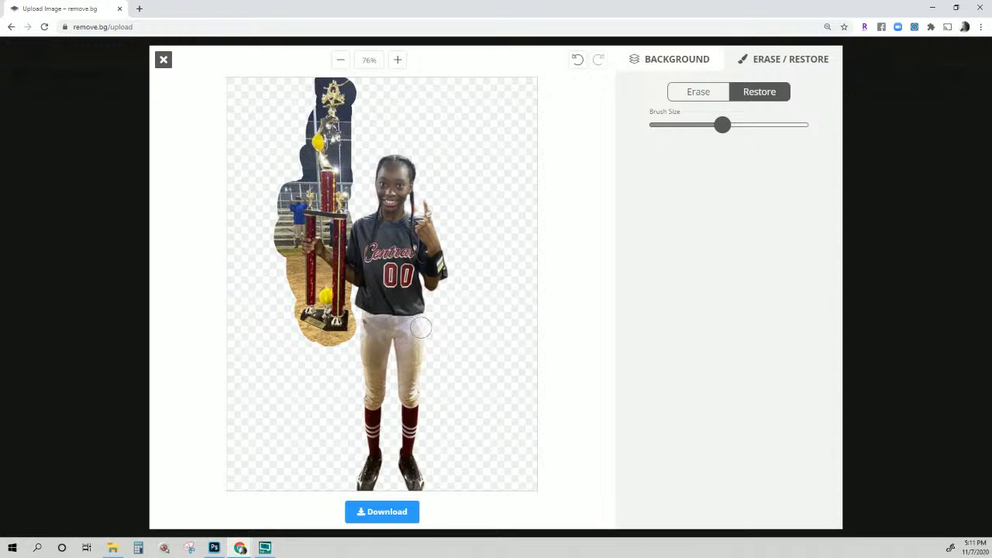
Download the edited softball player cutout as a PNG and close the editor and the full image download window.
click(396, 515)
click(512, 294)
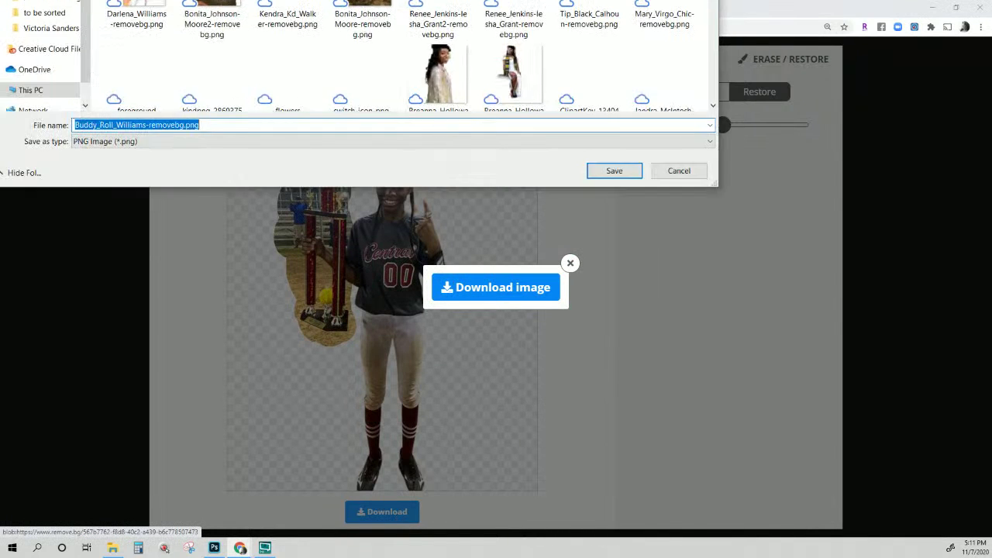
key(Return)
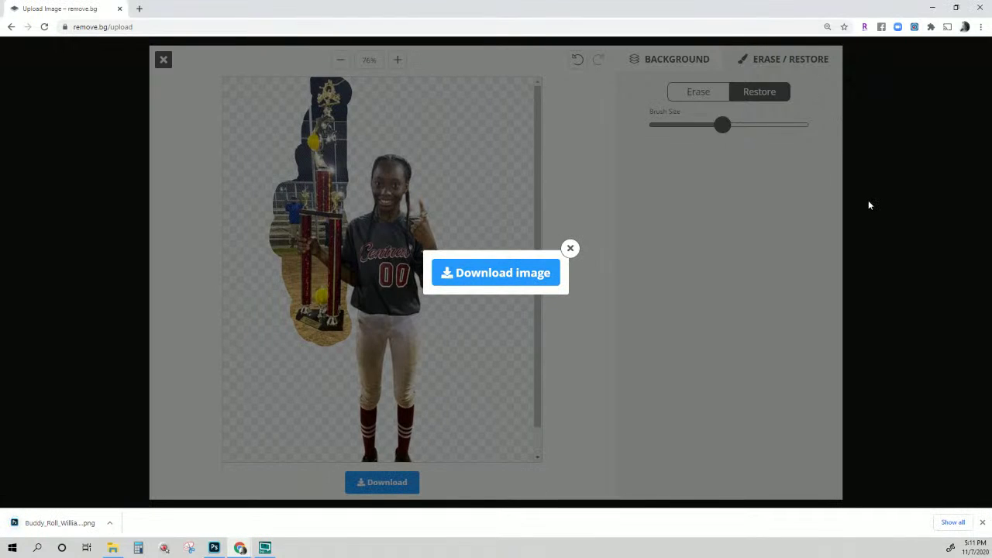
click(570, 249)
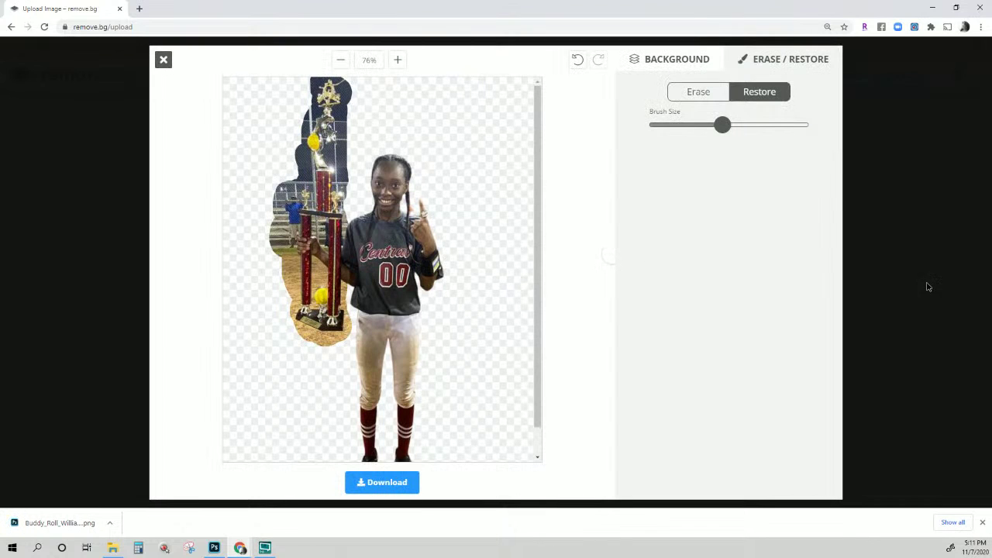
click(164, 60)
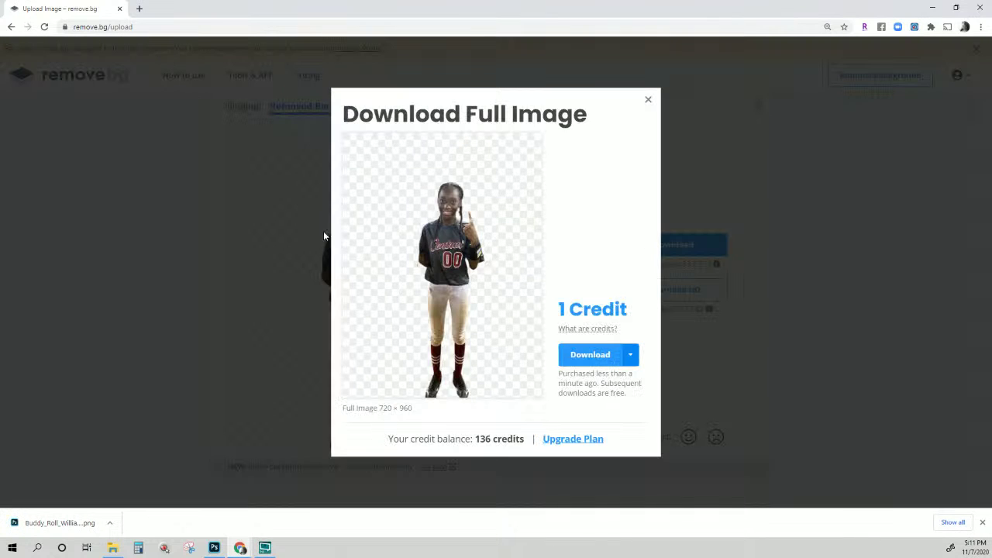
click(648, 99)
Download the HD cutout of the person wearing medals as a PNG and close its download window.
scroll(418, 246, down, 3)
scroll(418, 246, down, 3)
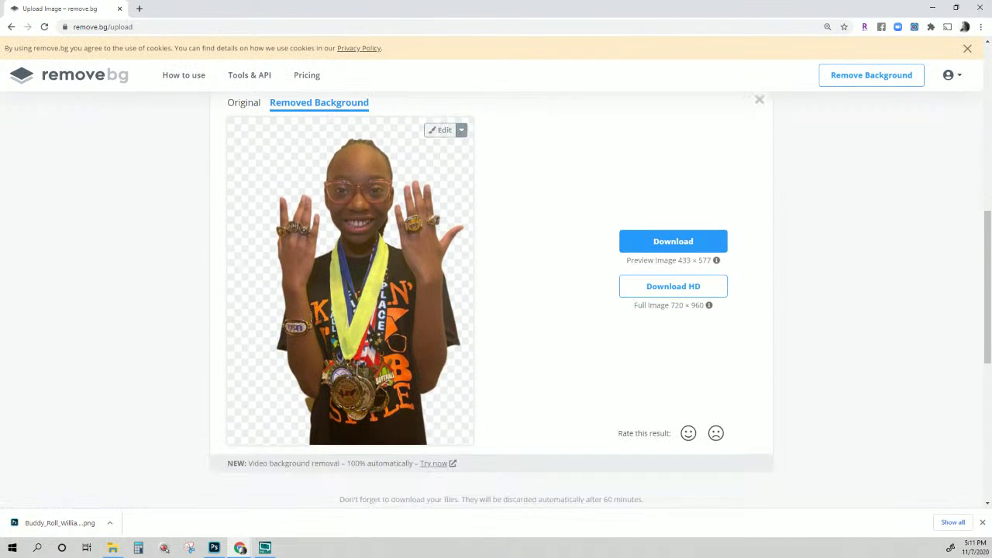
click(112, 547)
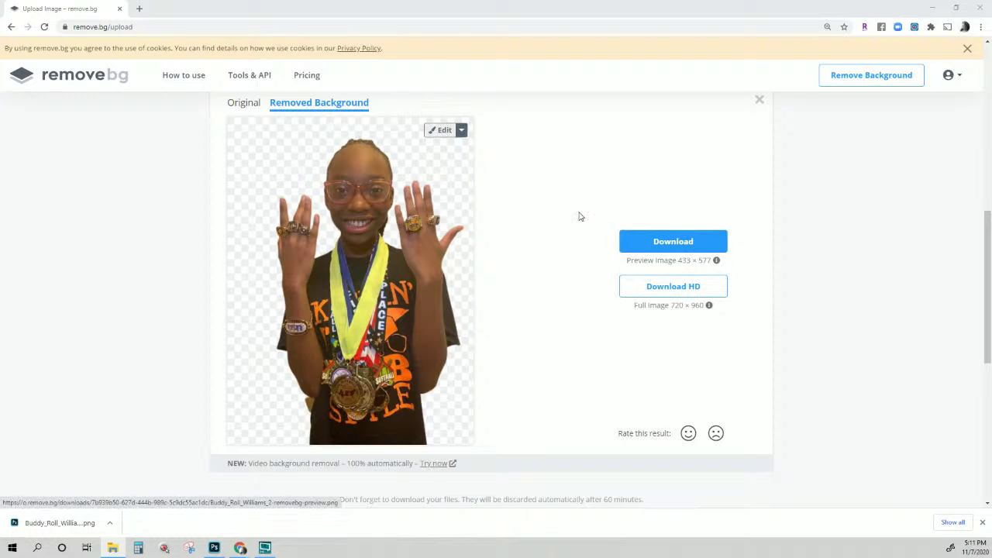
click(669, 286)
click(585, 392)
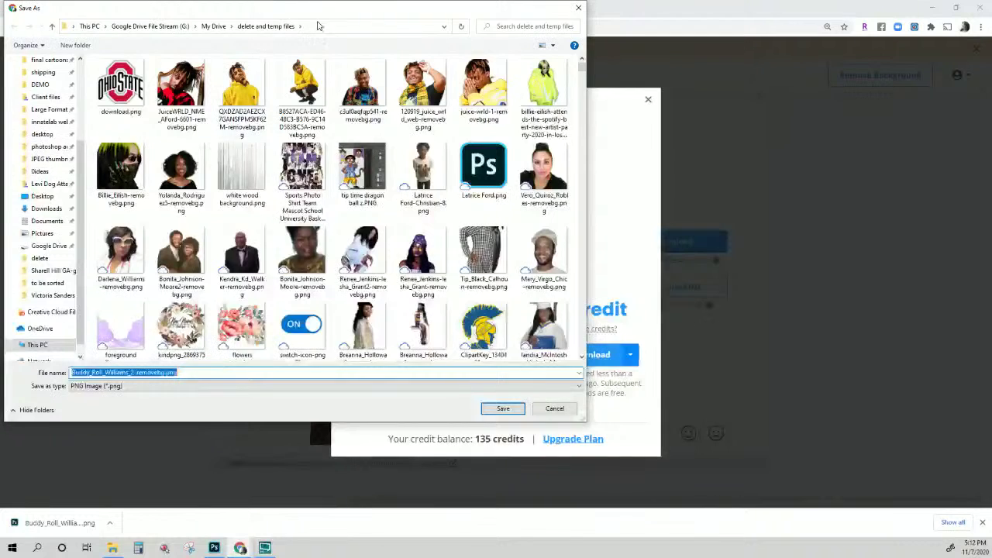
click(501, 409)
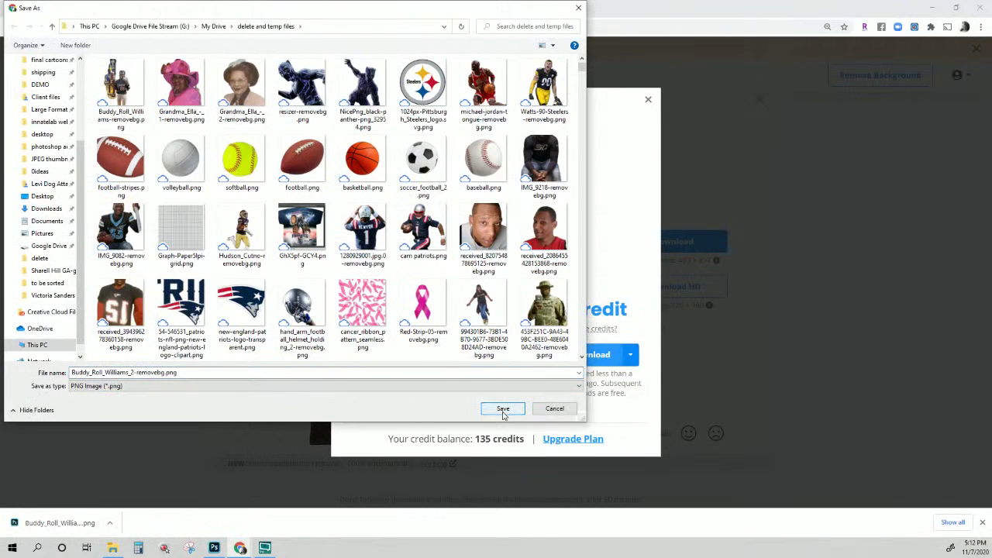
click(503, 412)
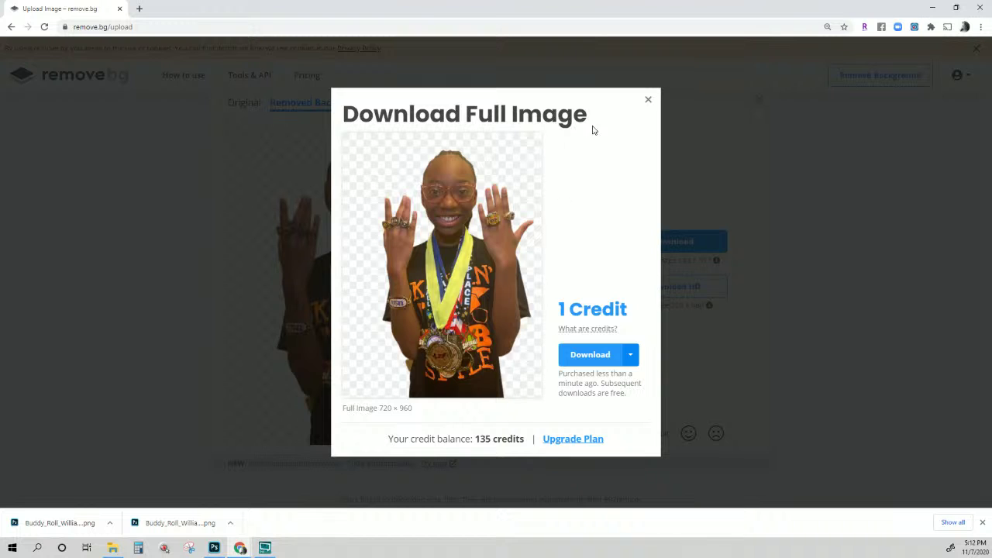
click(650, 102)
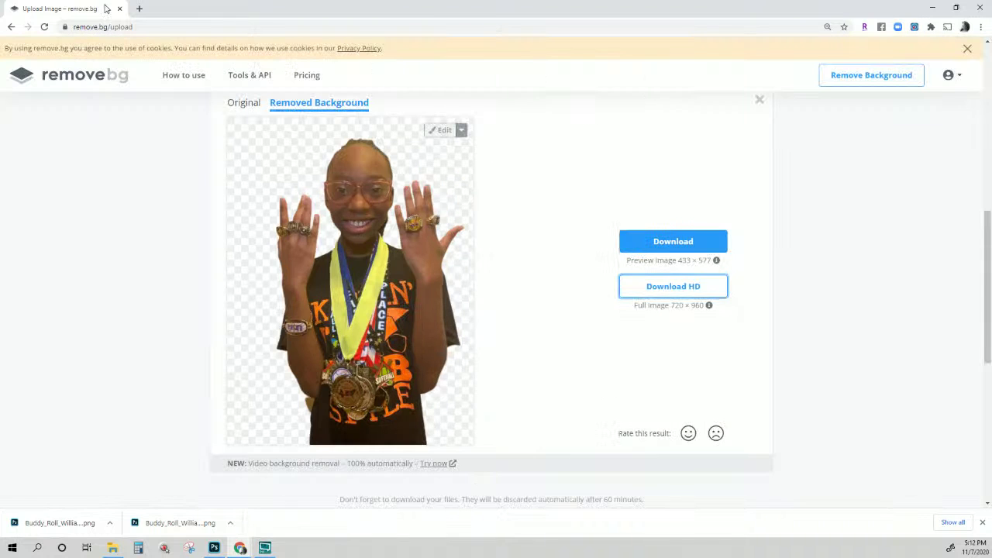
Open the downloaded softball player cutout in Photoshop and examine the leftover background around the trophy.
click(154, 527)
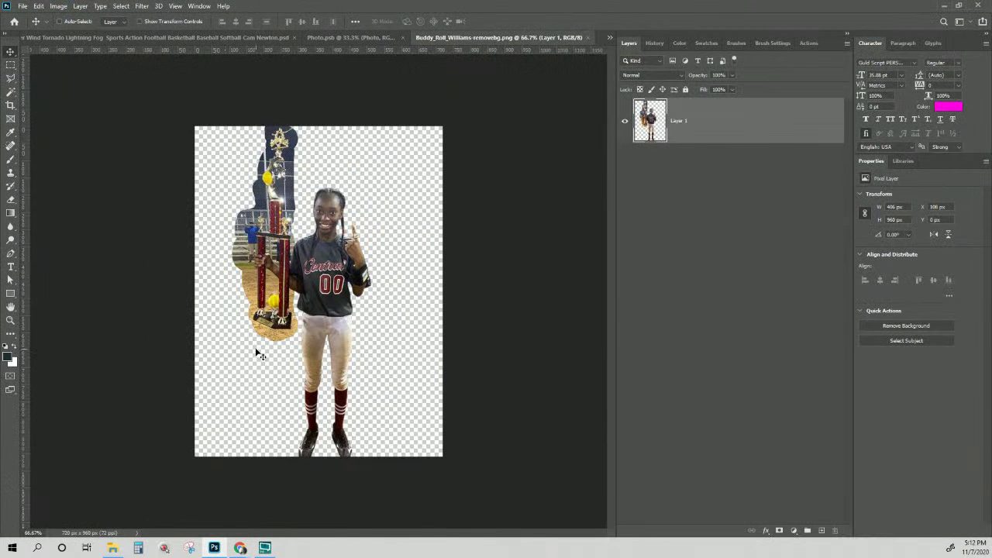
key(ctrl+plus)
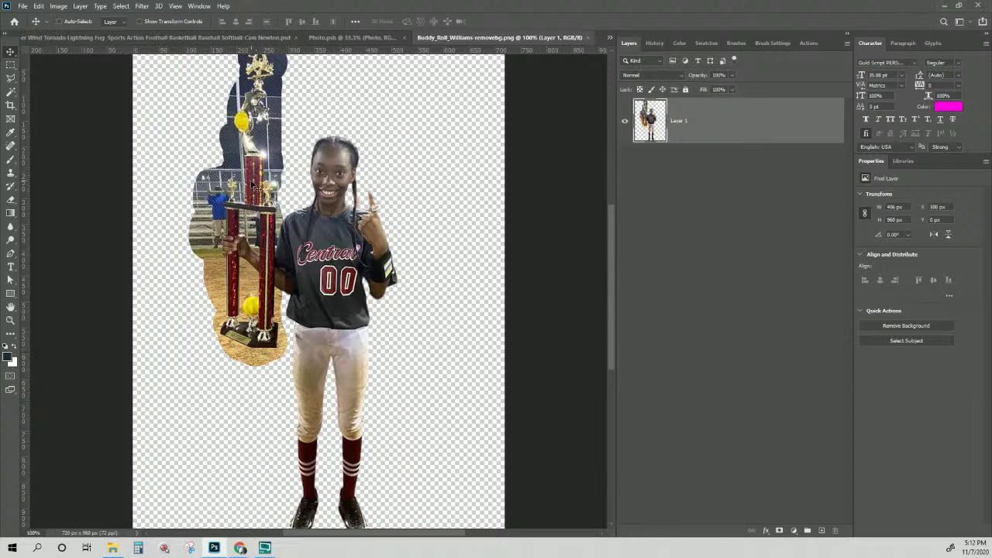
scroll(255, 182, up, 5)
scroll(258, 170, down, 1)
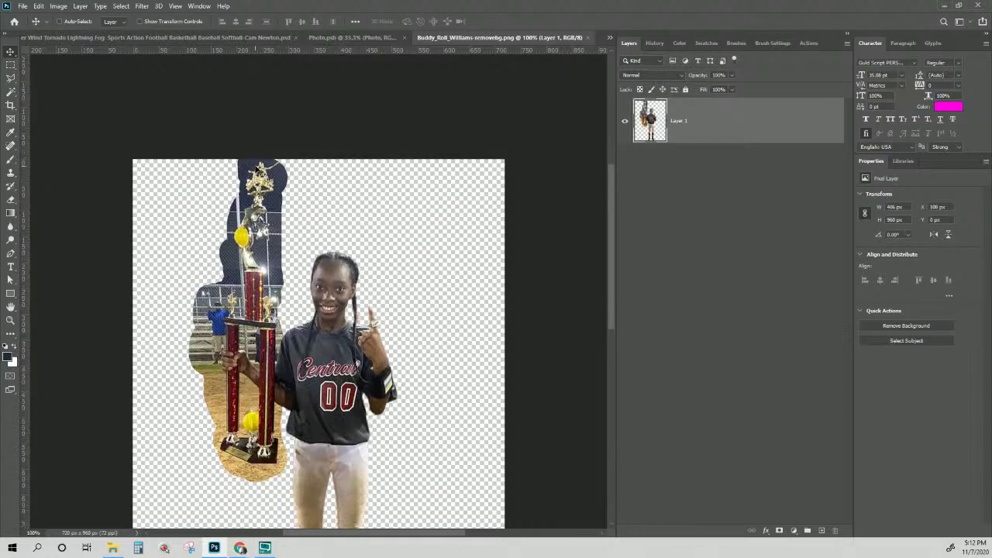
key(ctrl+plus)
key(ctrl+plus)
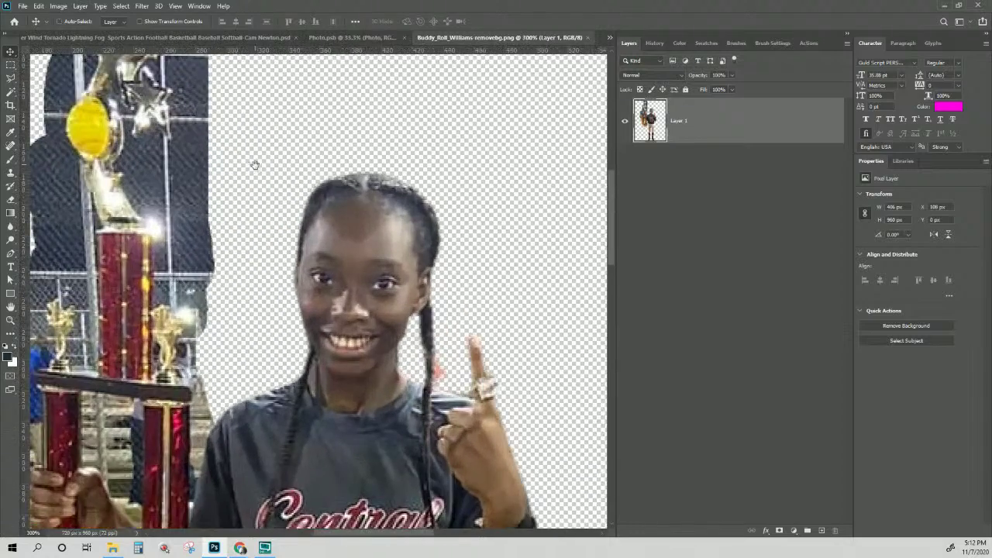
drag(255, 162, 408, 359)
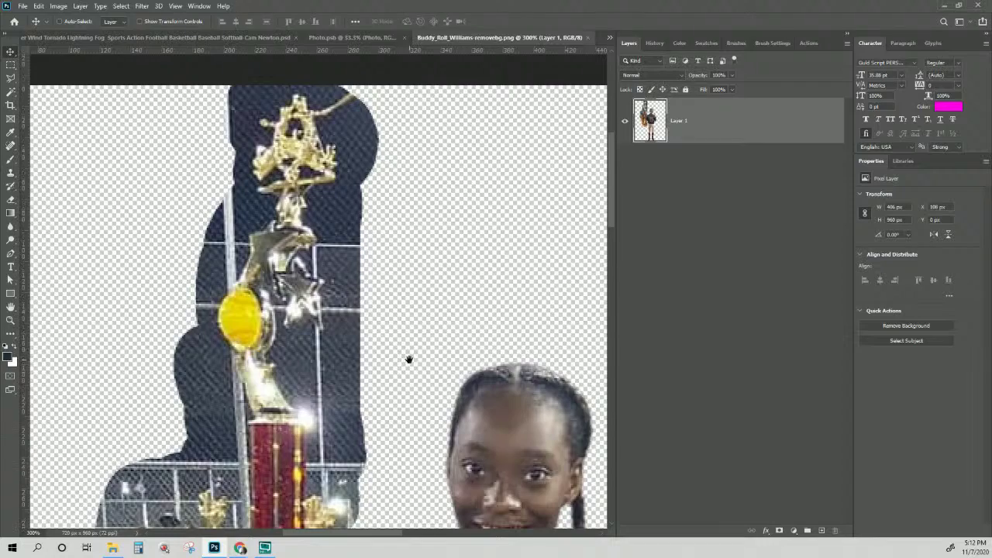
scroll(191, 269, down, 12)
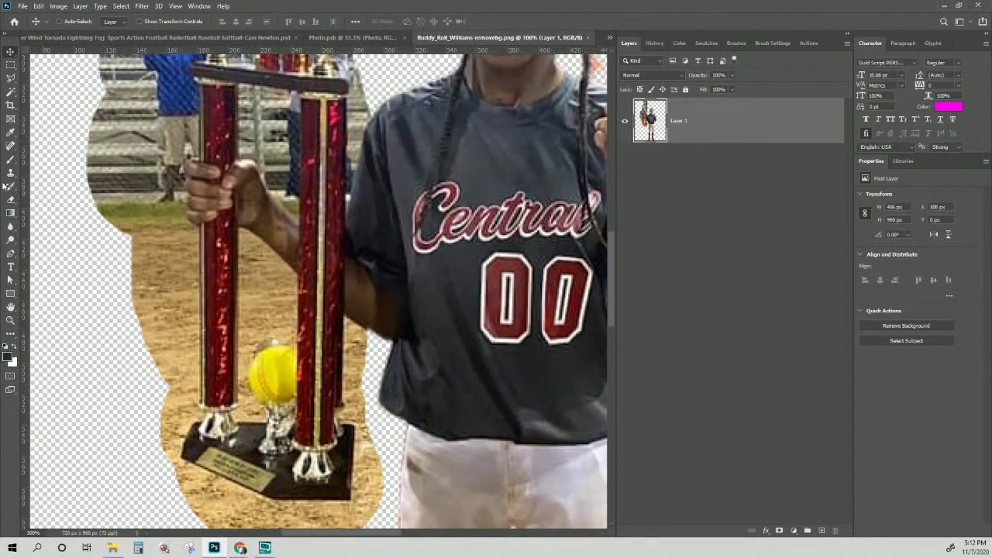
Start a Pen tool path around the trophy's black base, from its back right corner around to the back left corner.
click(12, 256)
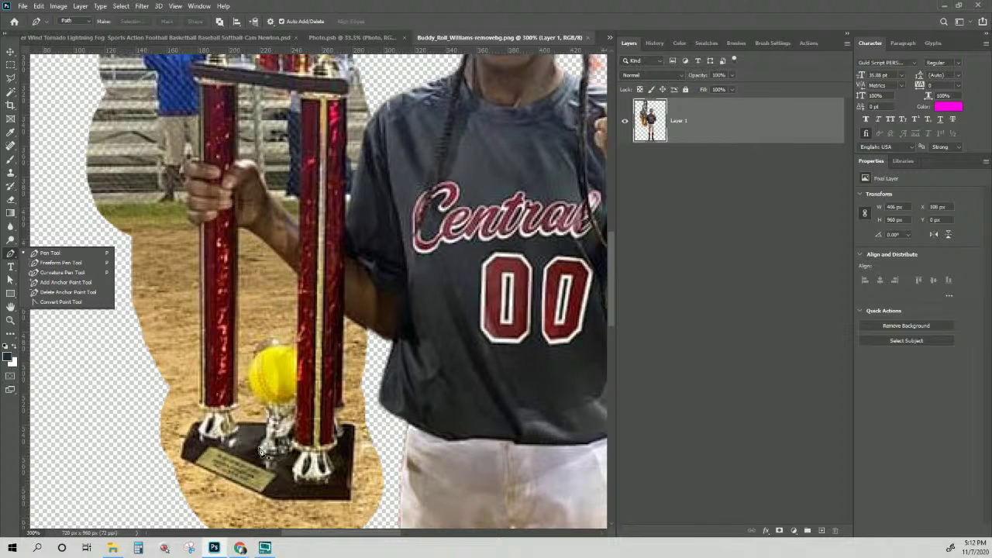
click(353, 426)
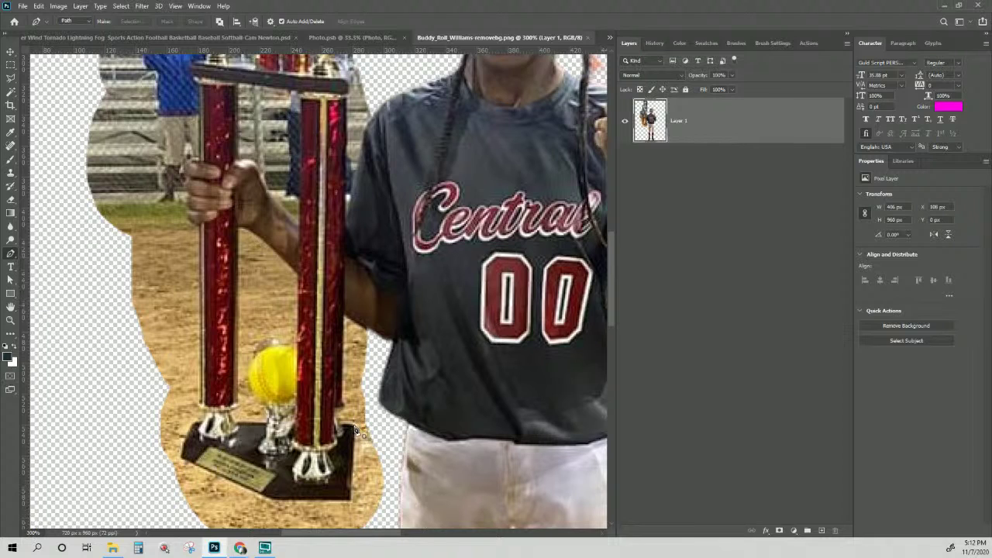
click(352, 501)
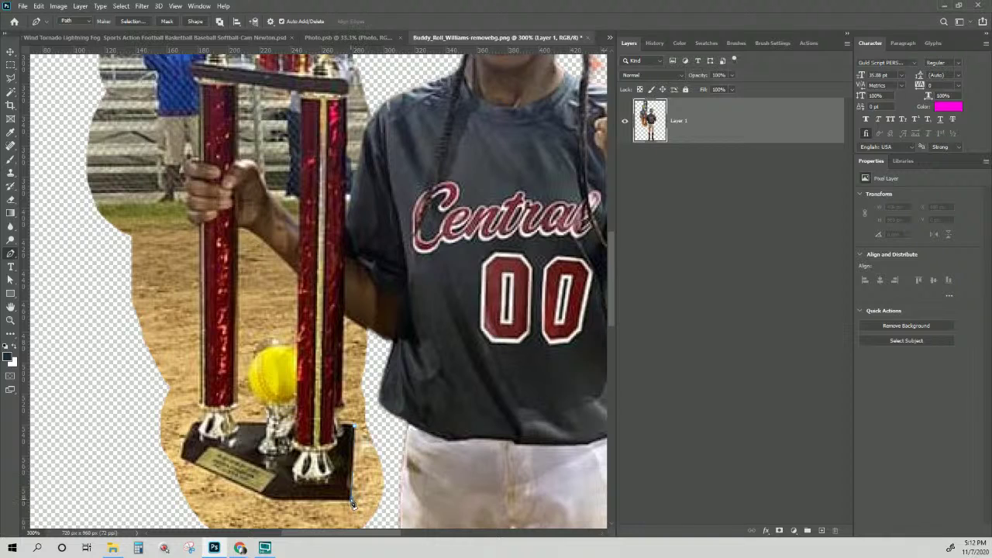
click(272, 501)
click(183, 459)
click(191, 430)
click(198, 425)
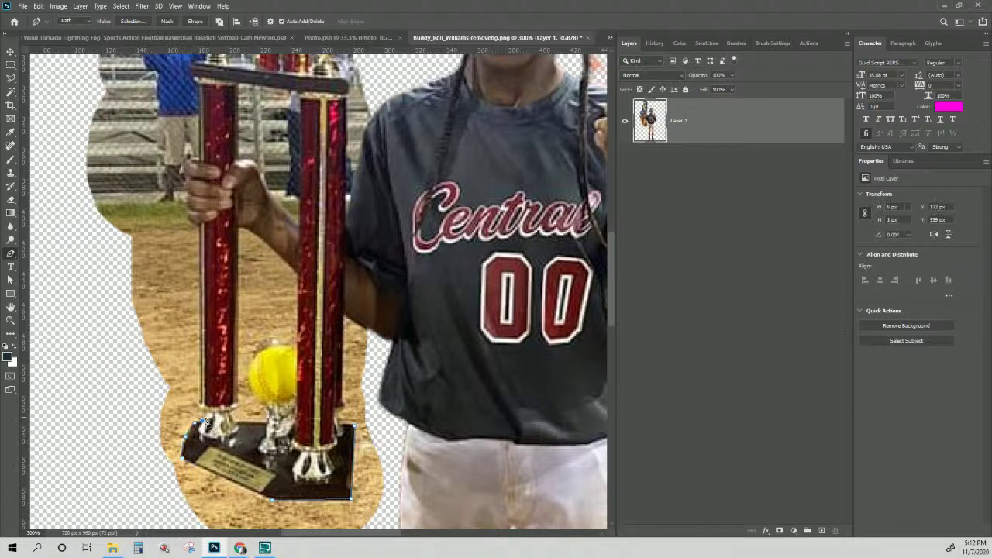
Continue the path up the trophy's left column and around the fingers gripping it.
click(199, 410)
click(197, 227)
click(190, 221)
key(ctrl+plus)
drag(188, 212, 293, 376)
key(ctrl+plus)
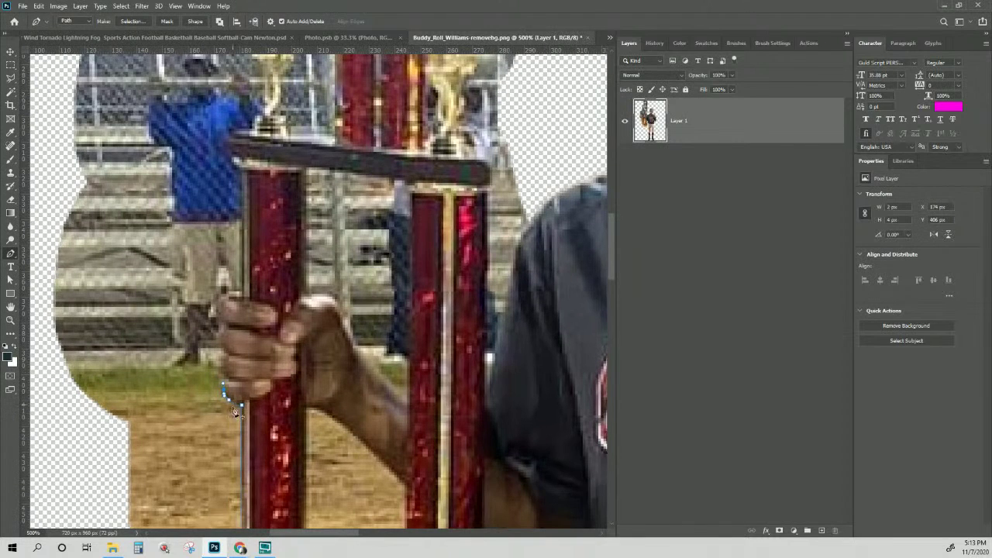
drag(224, 383, 249, 295)
Extend the path around the crossbar's left end and small figurine, up the upper column and around the yellow softball.
mouse_move(244, 178)
mouse_down()
mouse_move(231, 132)
mouse_move(253, 135)
mouse_move(257, 120)
mouse_move(300, 186)
mouse_move(300, 418)
mouse_move(282, 458)
mouse_up()
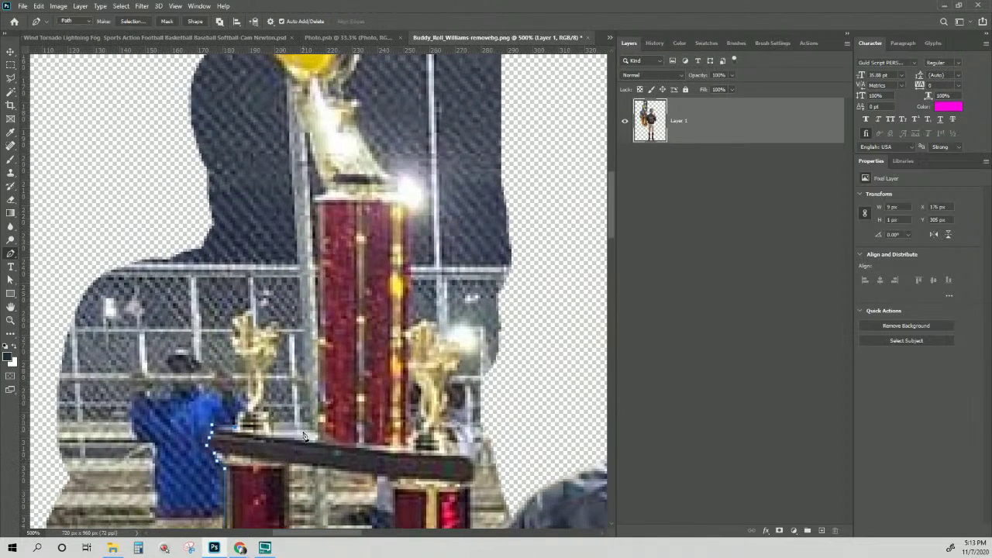
mouse_move(239, 418)
mouse_down()
mouse_move(247, 368)
mouse_move(229, 355)
mouse_move(245, 303)
mouse_move(267, 324)
mouse_move(244, 322)
mouse_move(255, 311)
mouse_move(256, 338)
mouse_move(278, 334)
mouse_move(256, 413)
mouse_move(275, 429)
mouse_move(317, 436)
mouse_move(290, 440)
mouse_move(277, 434)
mouse_move(318, 434)
mouse_up()
mouse_move(316, 204)
mouse_down()
mouse_move(329, 177)
mouse_move(332, 318)
mouse_move(312, 241)
mouse_move(317, 219)
mouse_move(314, 264)
mouse_move(318, 217)
mouse_up()
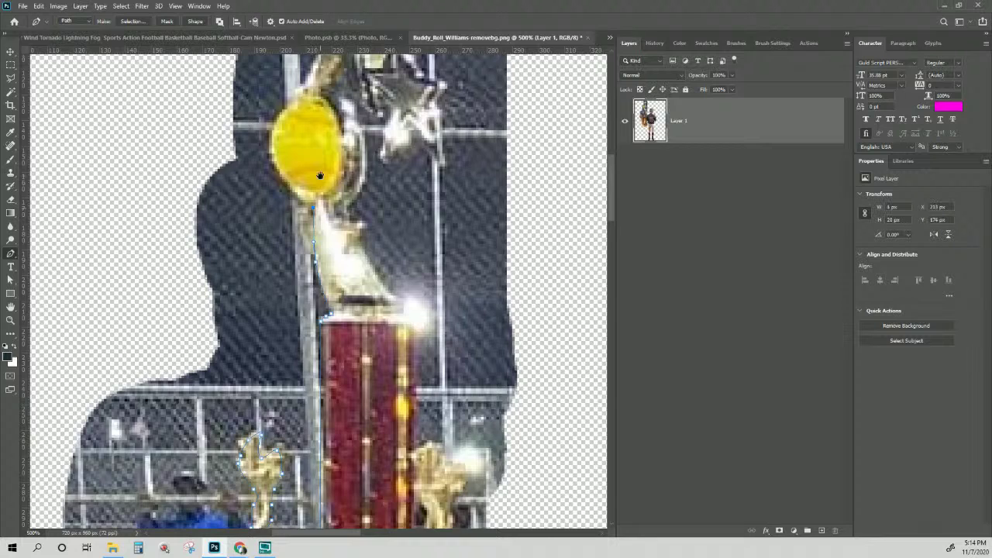
mouse_move(319, 175)
mouse_down()
mouse_move(304, 354)
mouse_move(280, 339)
mouse_move(262, 287)
mouse_move(325, 190)
mouse_move(288, 324)
mouse_move(275, 335)
mouse_move(276, 297)
mouse_move(300, 292)
mouse_up()
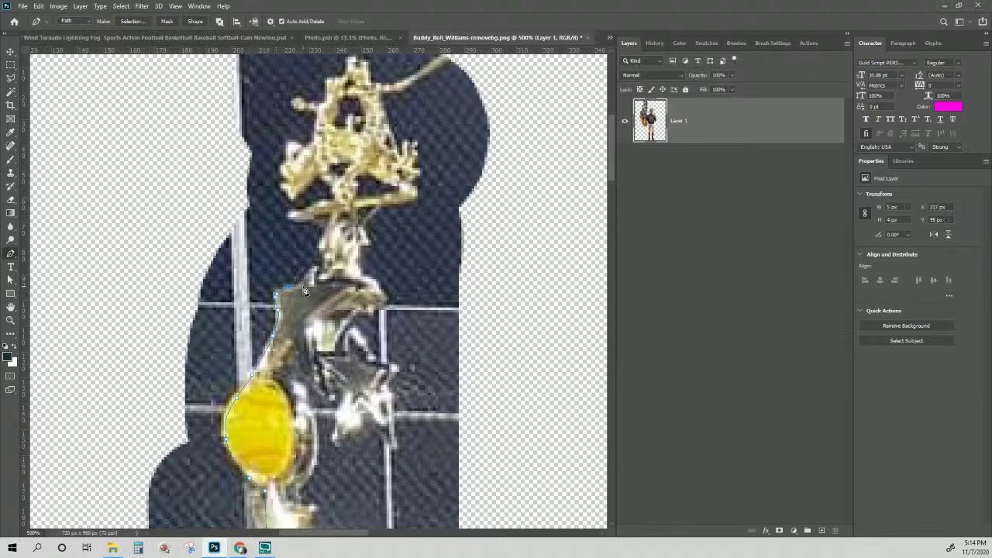
Trace the path above the star ornament and up the left side of the trophy's top figure to its peak.
mouse_move(308, 289)
mouse_down()
mouse_move(324, 283)
mouse_move(324, 221)
mouse_move(332, 386)
mouse_move(344, 362)
mouse_up()
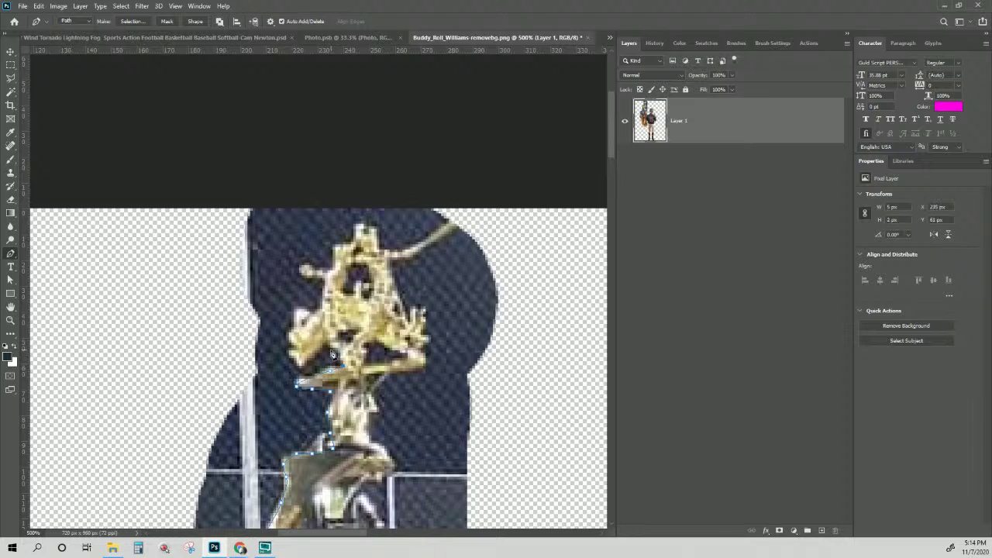
click(293, 362)
mouse_move(291, 333)
mouse_down()
mouse_move(312, 309)
mouse_move(314, 267)
mouse_move(299, 335)
mouse_move(284, 341)
mouse_up()
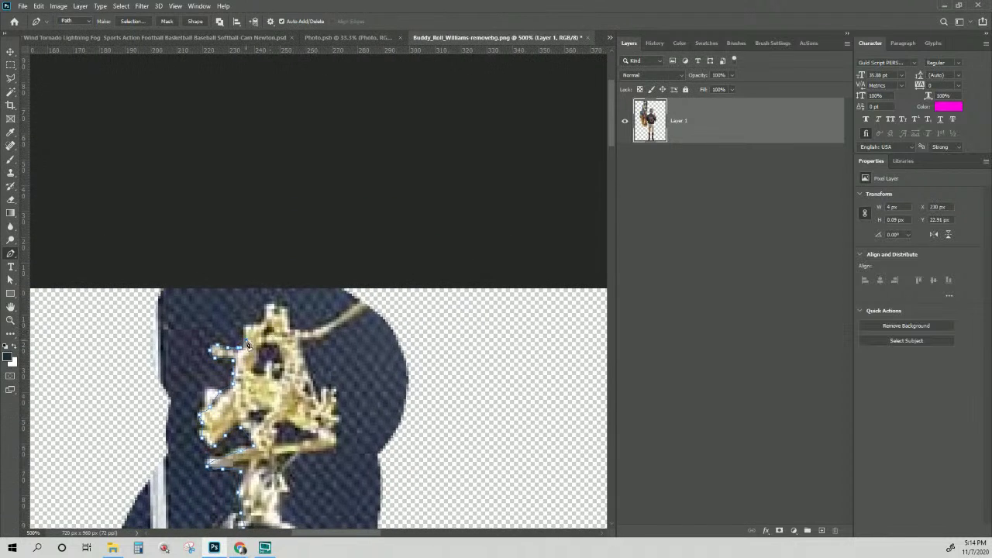
click(248, 332)
click(265, 314)
click(268, 304)
Continue the path over the top figure's peak and down its right side to the right end of the piece below it.
click(282, 312)
click(289, 314)
click(293, 332)
click(301, 342)
click(315, 386)
click(321, 387)
click(329, 388)
click(336, 409)
click(340, 421)
mouse_move(338, 427)
mouse_down()
mouse_move(354, 411)
mouse_move(357, 308)
mouse_up()
click(340, 438)
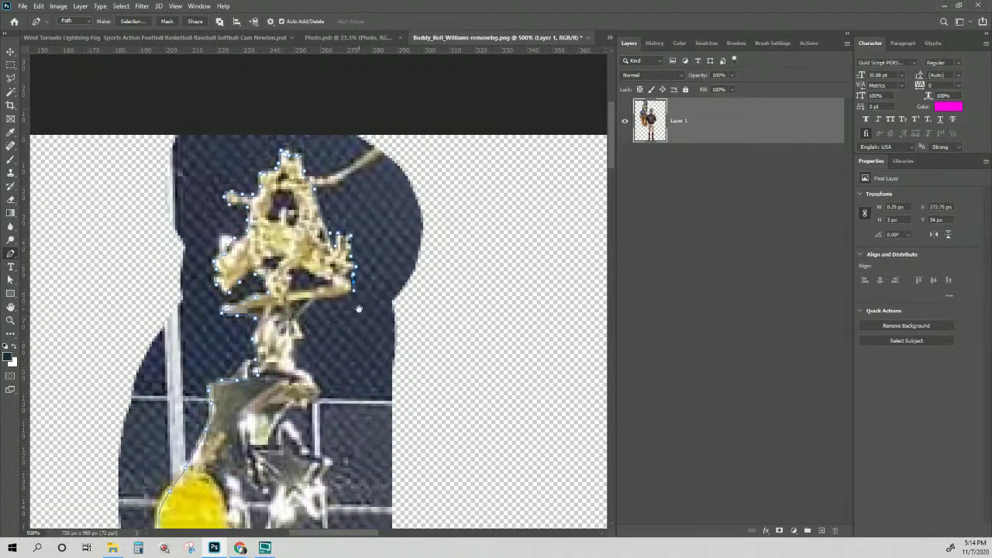
Trace the path under the top figure, down the right side of its stem and around the star ornament's upper edge.
click(341, 298)
click(317, 305)
click(309, 312)
click(304, 340)
click(296, 361)
click(310, 379)
click(318, 391)
click(293, 417)
Extend the path around the points of the hanging star and down the curved support behind the yellow softball.
drag(348, 477, 326, 280)
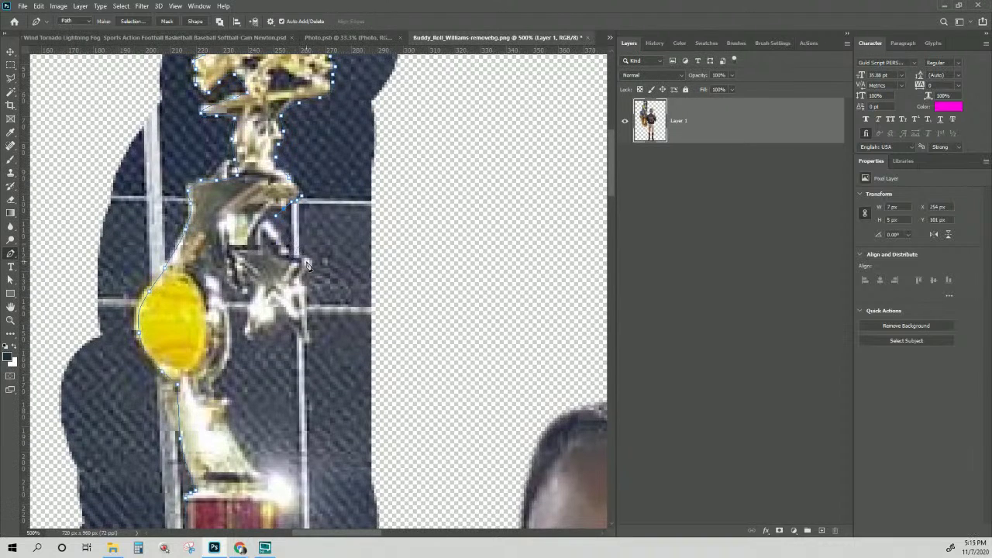
click(291, 256)
click(323, 262)
click(295, 285)
click(309, 342)
click(276, 312)
click(246, 333)
click(252, 288)
click(228, 286)
click(231, 350)
click(213, 389)
click(238, 446)
Continue the path around the upper column's top right corner and down its right edge.
mouse_move(239, 447)
mouse_down()
mouse_move(252, 405)
mouse_move(234, 259)
mouse_up()
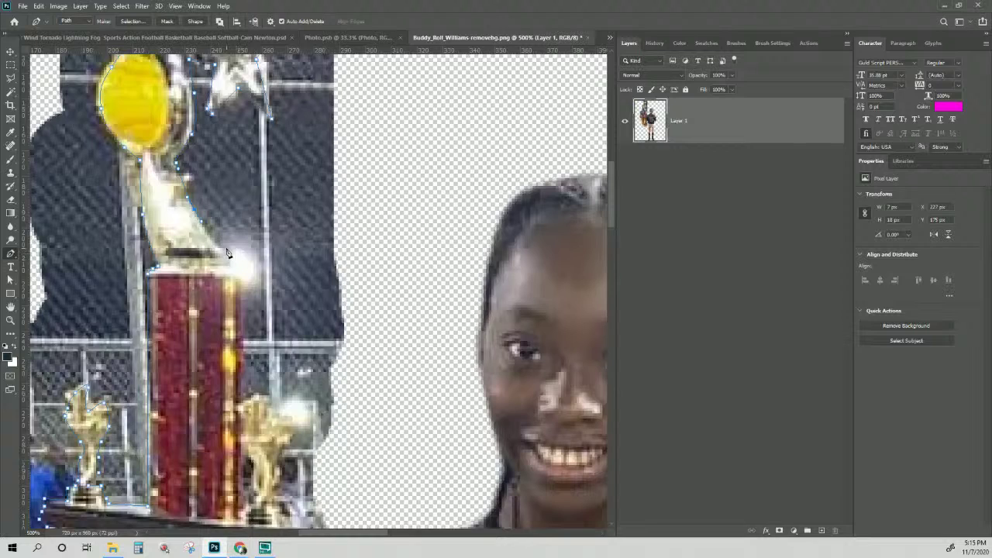
click(233, 256)
click(238, 270)
click(243, 304)
key(ctrl+z)
click(243, 284)
click(242, 413)
Trace the path around the right small figurine down to its base on the crossbar.
scroll(225, 207, down, 5)
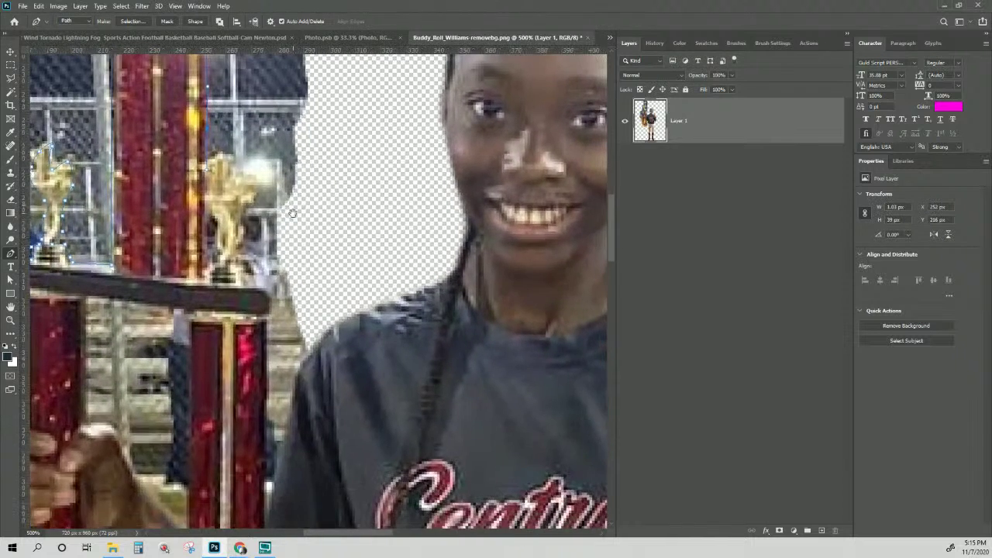
click(210, 160)
drag(227, 155, 239, 172)
click(246, 177)
click(254, 201)
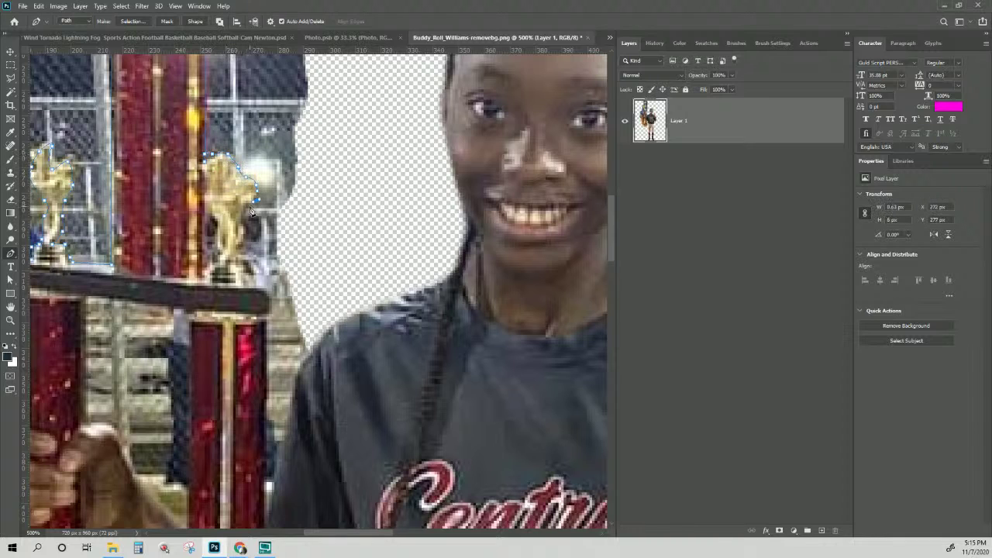
click(254, 265)
click(261, 281)
Continue the path down the right column to the arm, and back up the player's sleeve to the shoulder.
scroll(314, 168, down, 3)
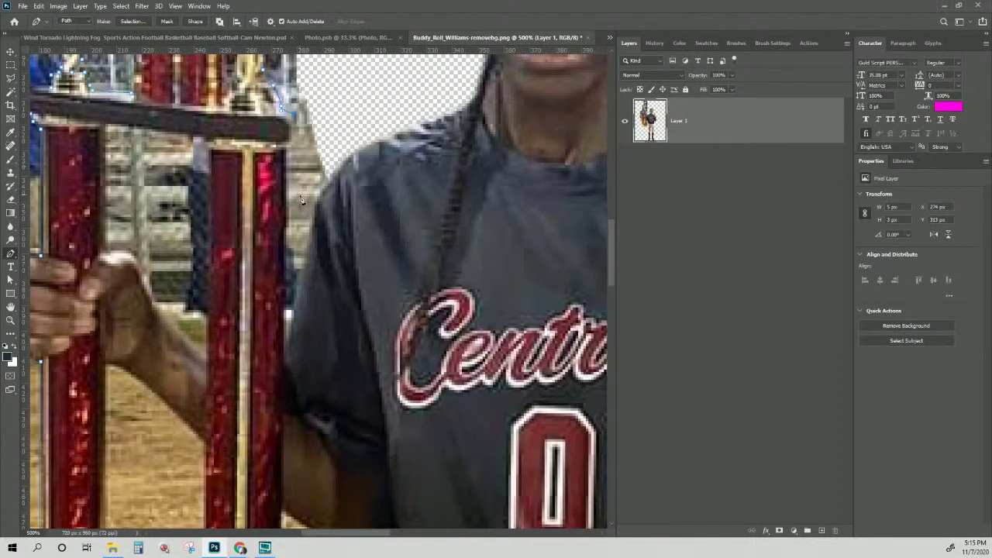
click(286, 359)
click(303, 261)
click(311, 227)
click(351, 125)
Loop the path widely around the leftover background, above the trophy, down its left side and below its base.
key(ctrl+minus)
key(ctrl+minus)
key(ctrl+minus)
key(ctrl+minus)
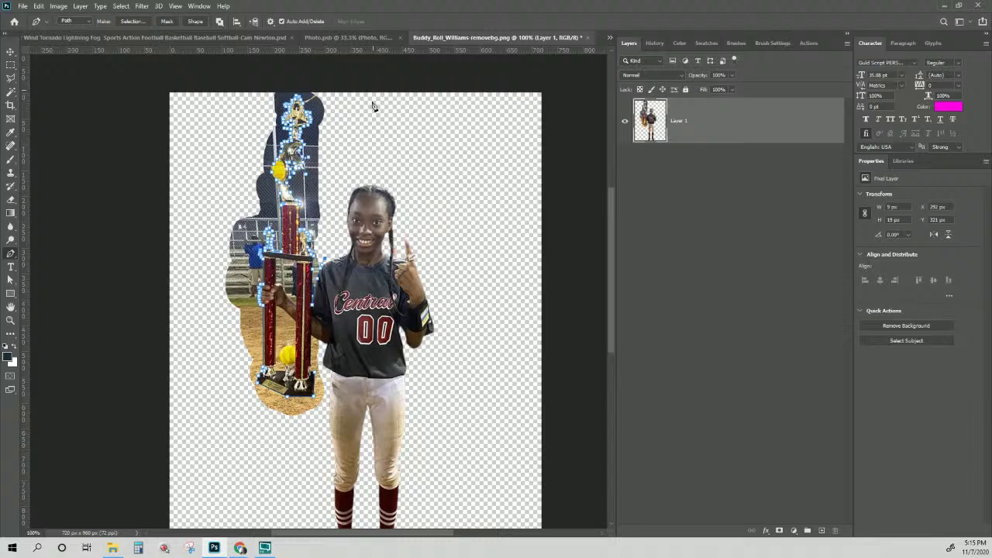
click(357, 118)
click(348, 80)
click(253, 71)
click(171, 132)
click(160, 291)
click(199, 448)
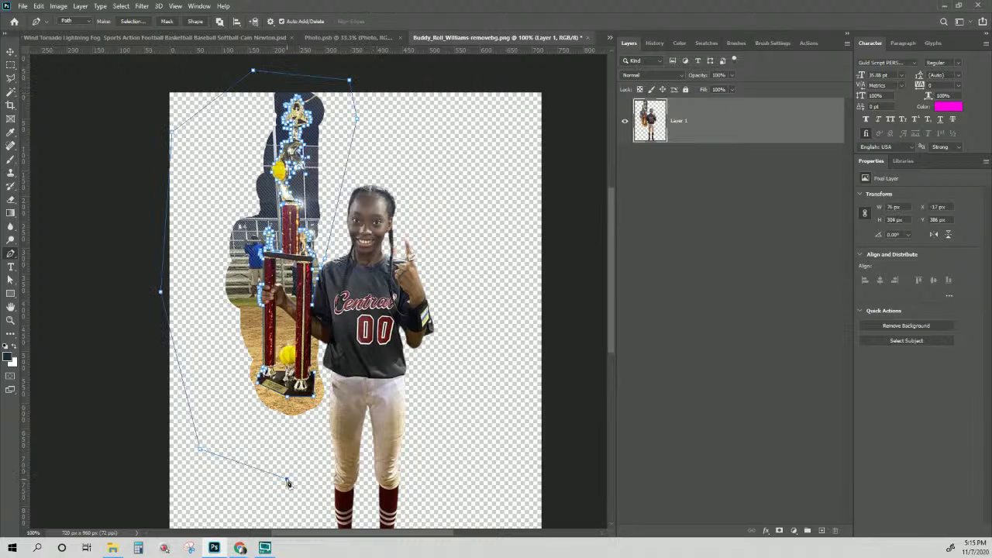
click(319, 474)
Trace the path up along the jersey hem, under the arm and down the right column, closing it at the trophy base.
key(ctrl+plus)
key(ctrl+plus)
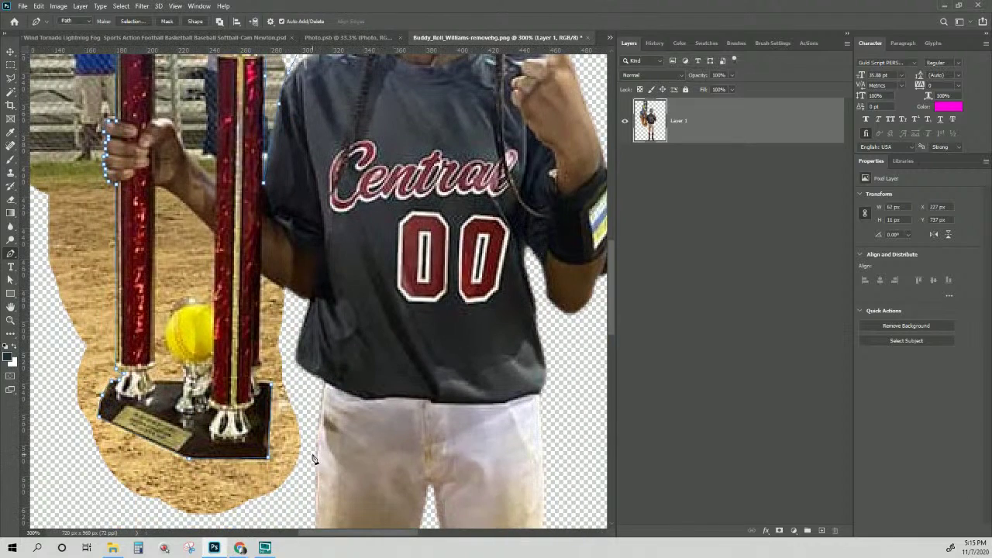
click(308, 403)
click(294, 335)
click(306, 302)
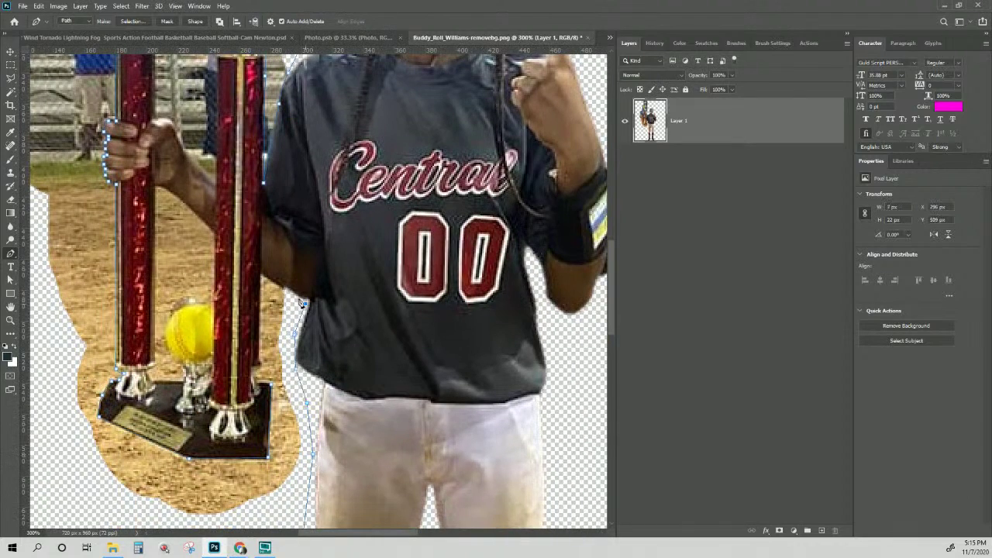
click(263, 274)
click(257, 373)
click(256, 381)
click(270, 383)
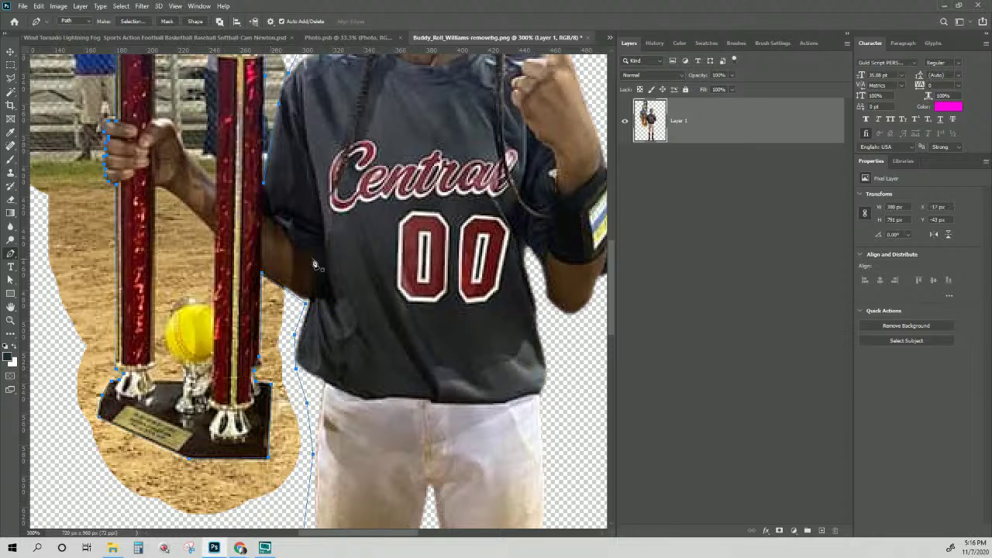
Turn the closed path into a selection, delete the background around the trophy and deselect.
click(140, 21)
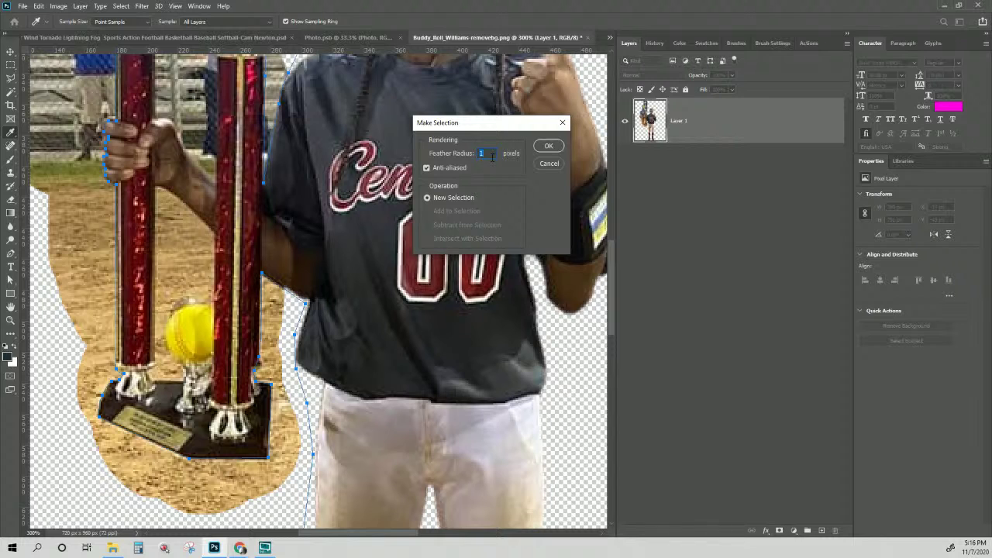
key(Return)
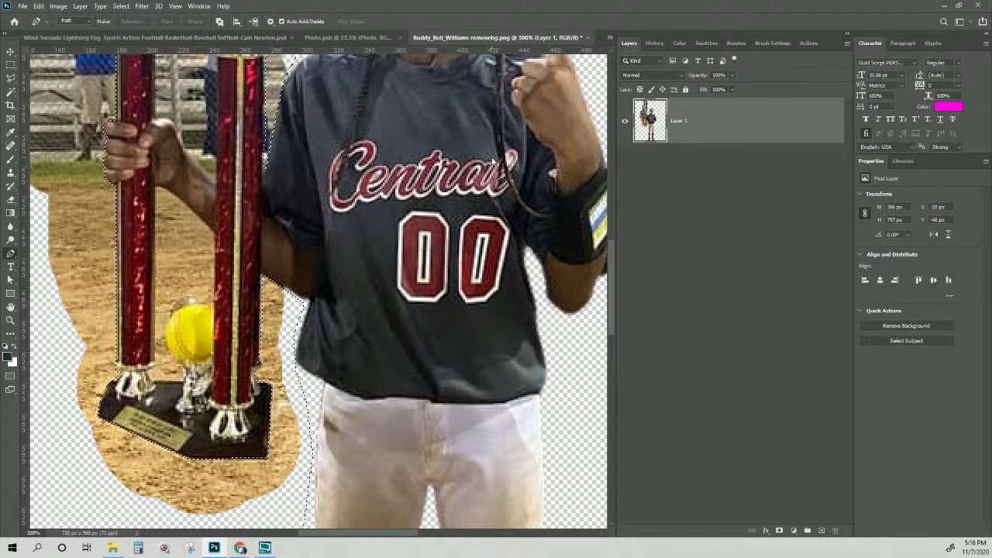
key(Delete)
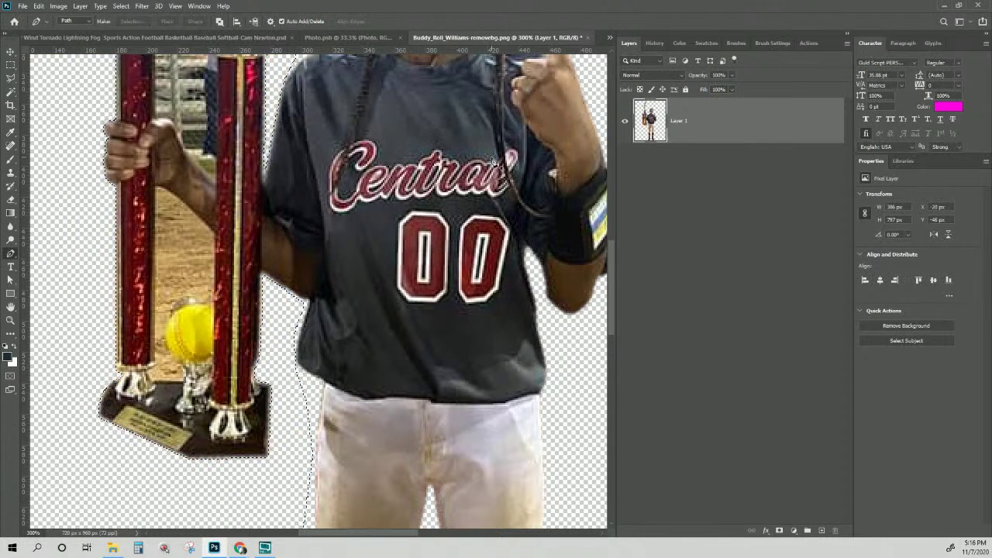
scroll(271, 354, up, 5)
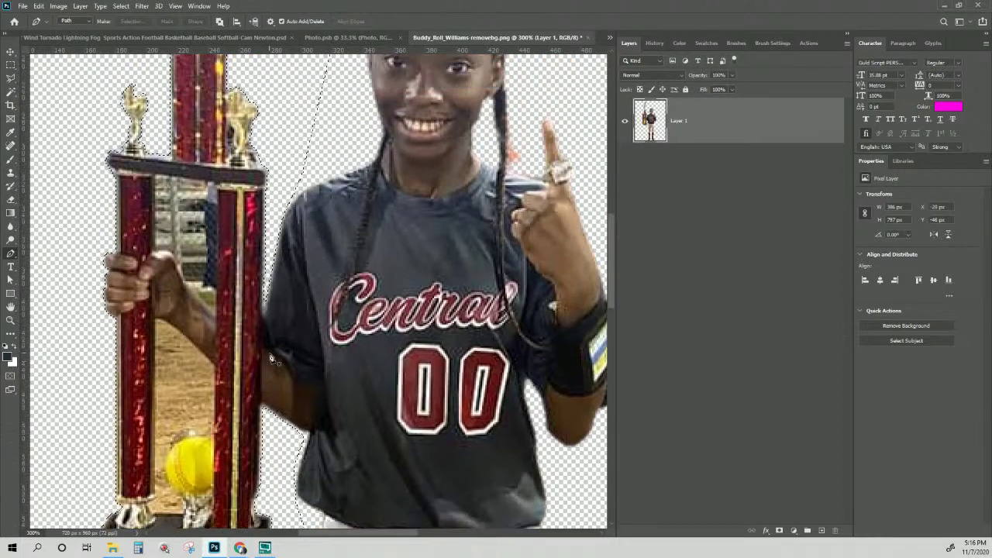
scroll(270, 356, up, 10)
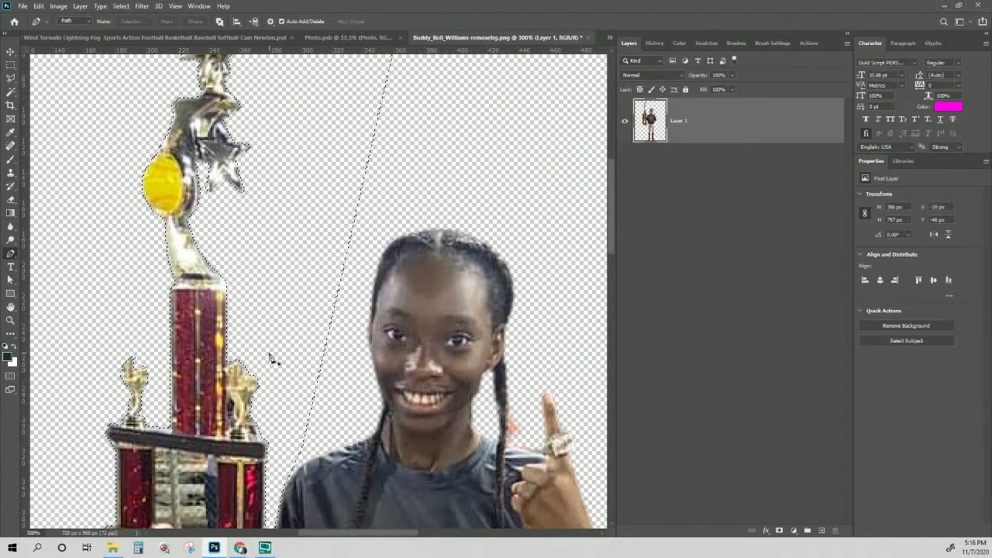
key(ctrl+minus)
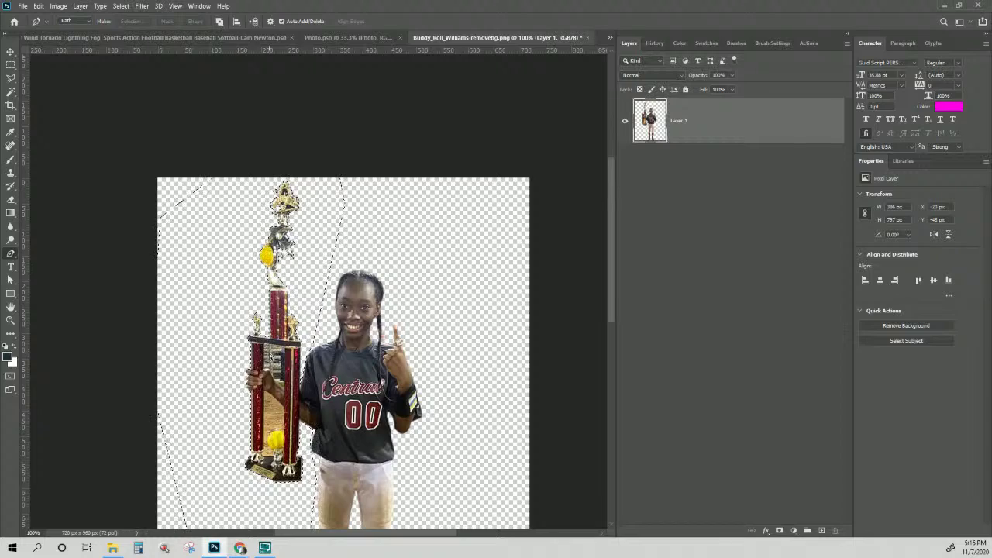
key(ctrl+d)
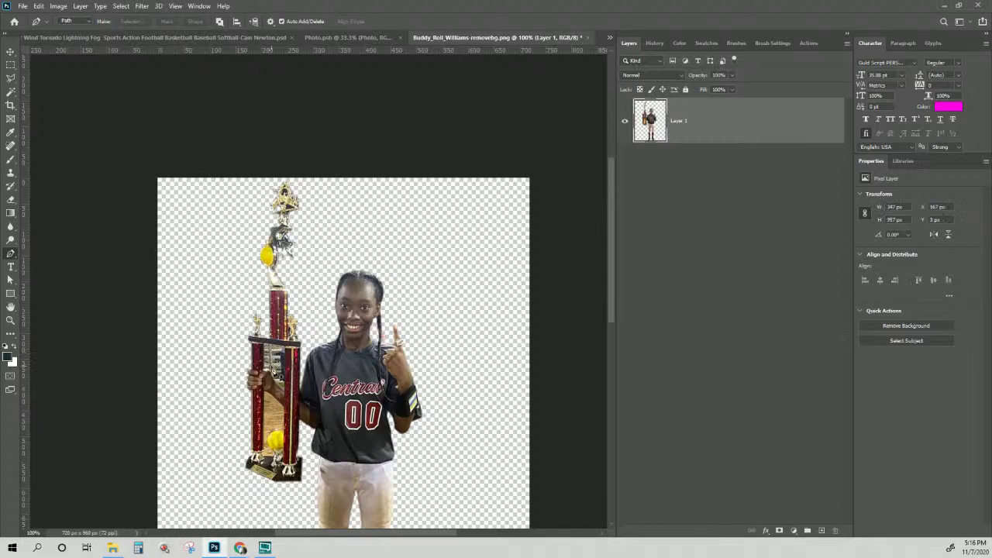
Trace a closed path around the upper gap between the trophy columns, from the crossbar down to the hand and forearm.
scroll(271, 365, up, 5)
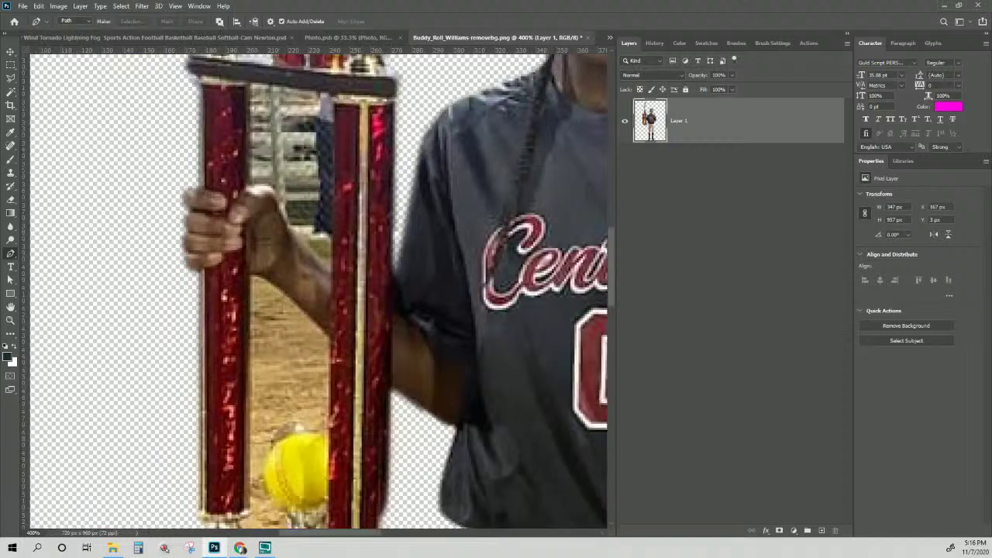
drag(271, 366, 182, 412)
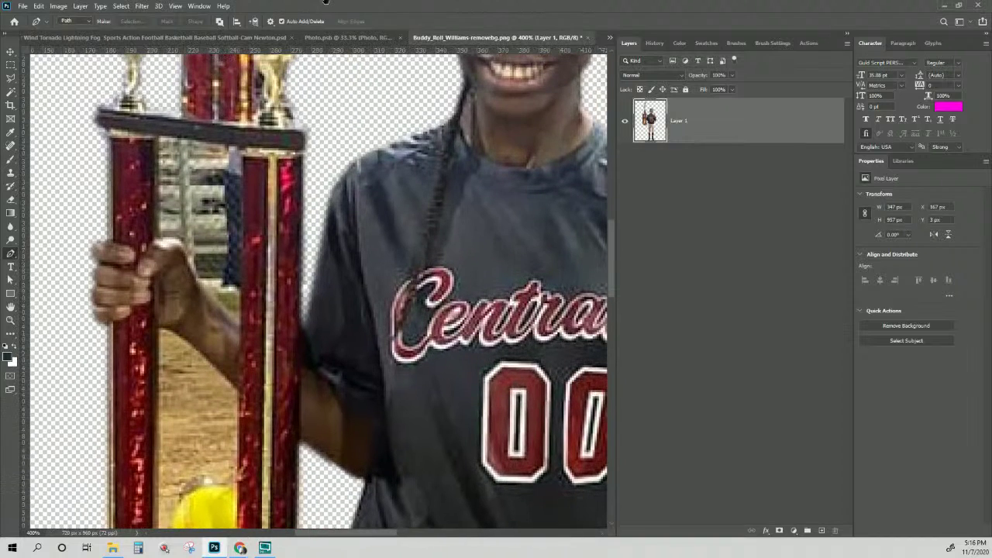
click(159, 135)
click(244, 154)
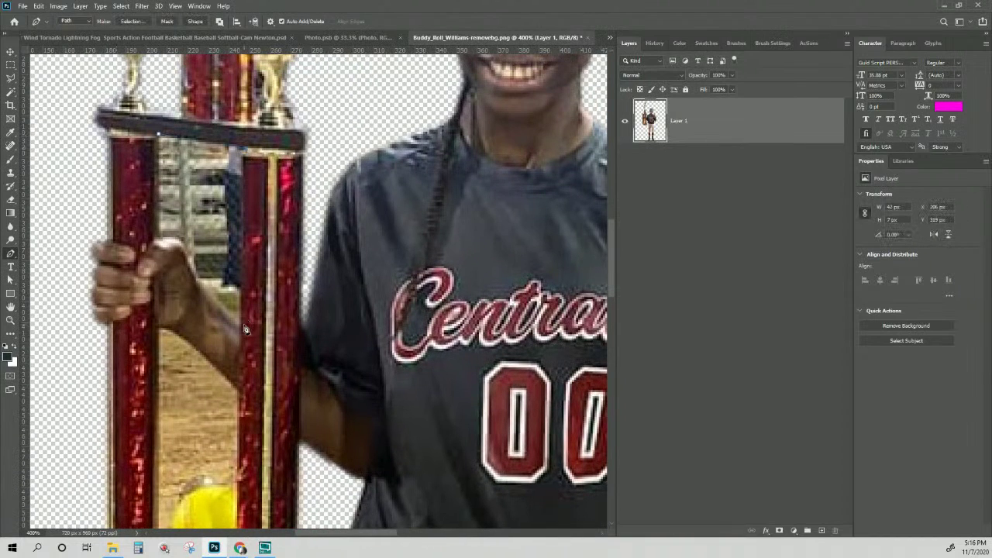
click(242, 325)
click(180, 243)
click(161, 237)
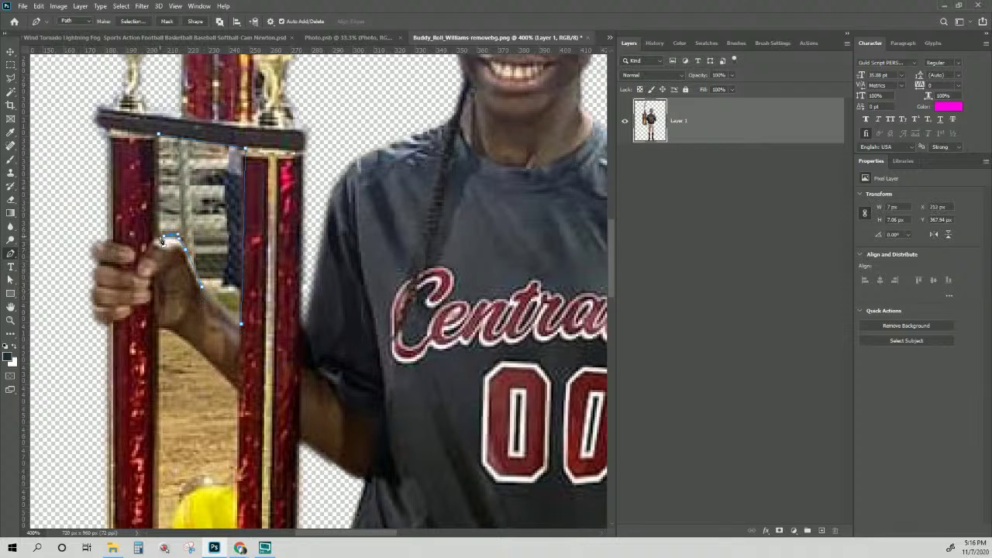
click(159, 134)
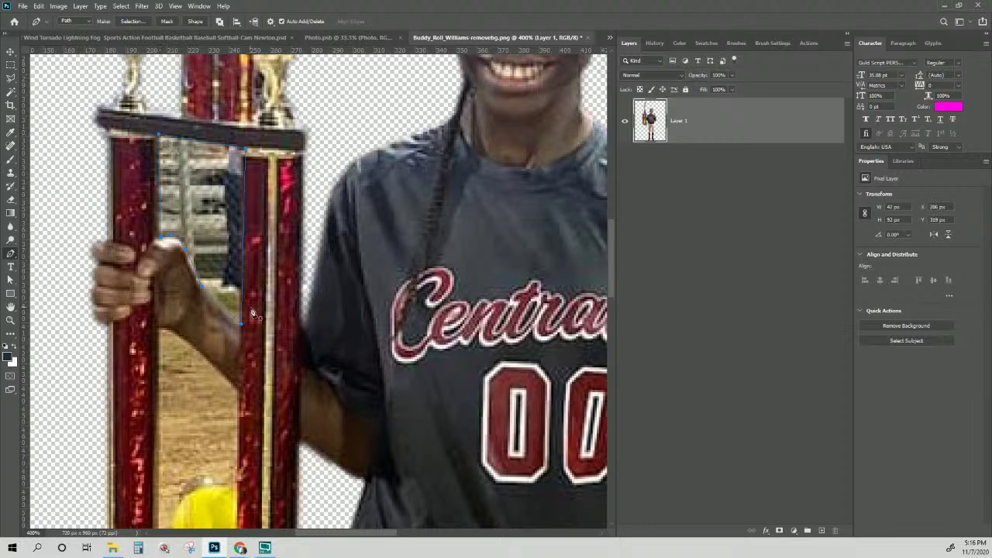
Convert the upper gap's path to a selection, delete the background inside it and deselect.
click(143, 22)
click(549, 148)
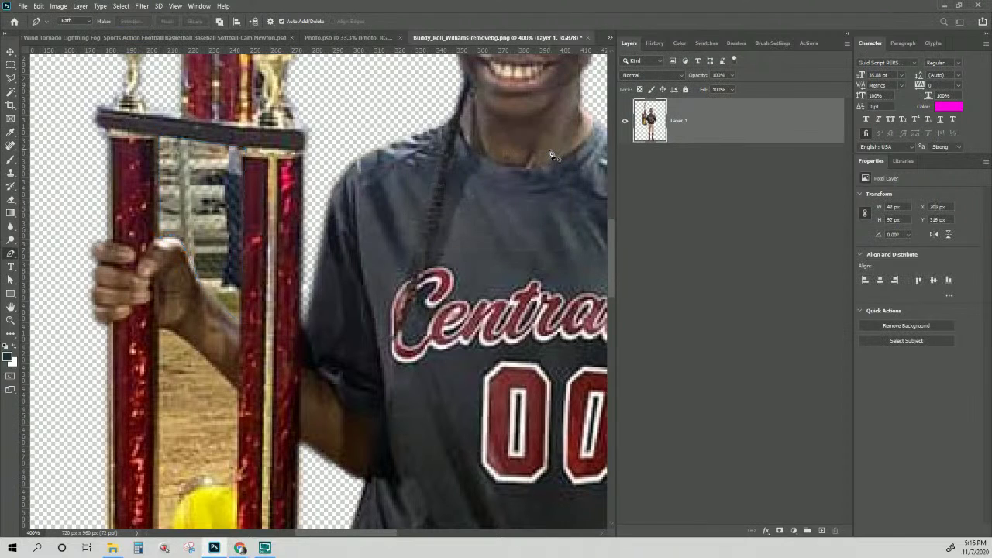
key(Delete)
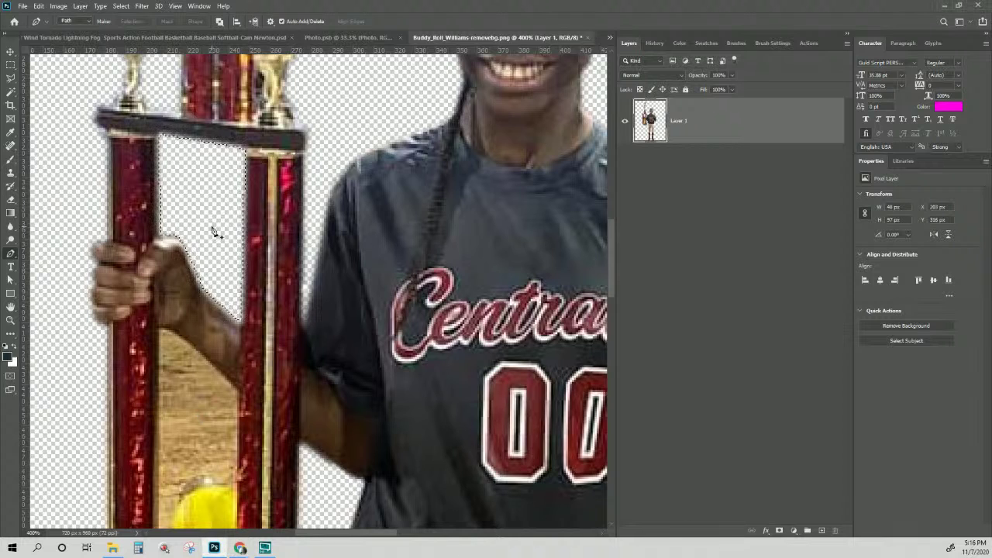
key(ctrl+d)
Trace a closed path around the lower gap between the columns, beneath the forearm and around the softball, and nudge it slightly left.
scroll(314, 409, down, 5)
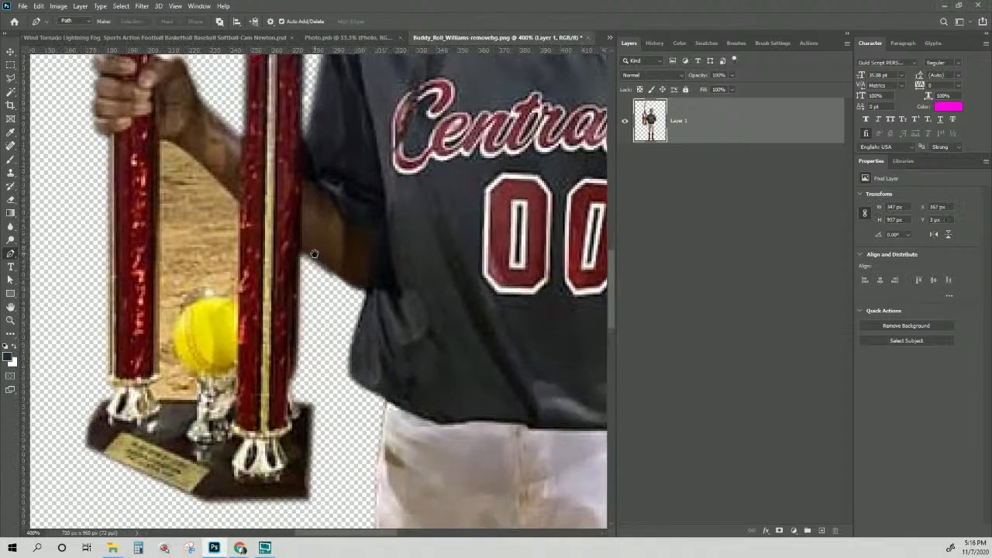
click(163, 140)
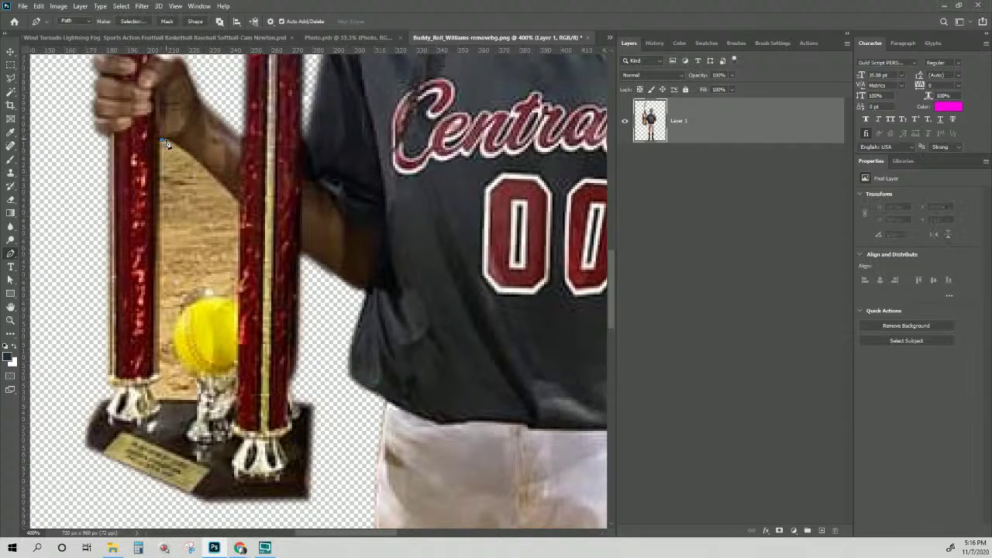
click(175, 141)
click(217, 181)
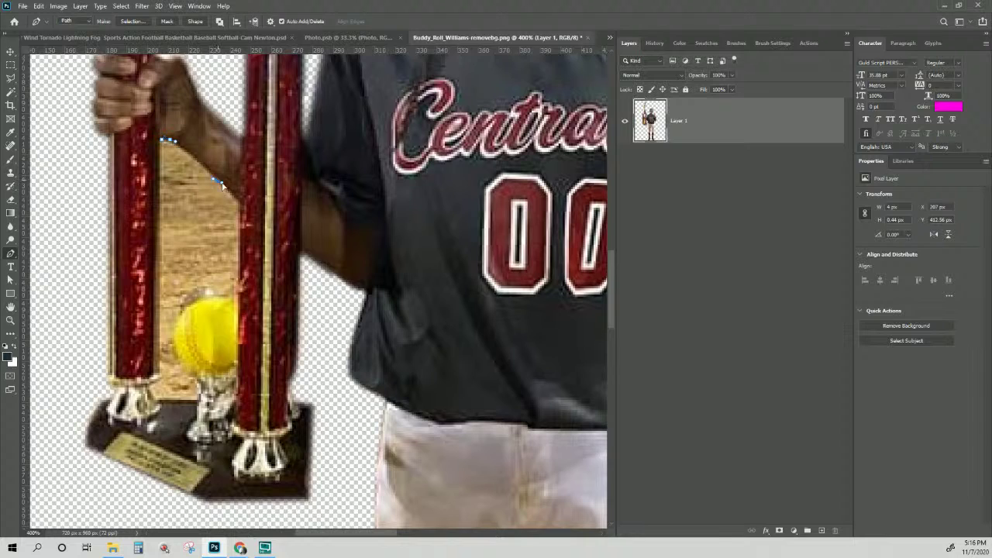
click(237, 203)
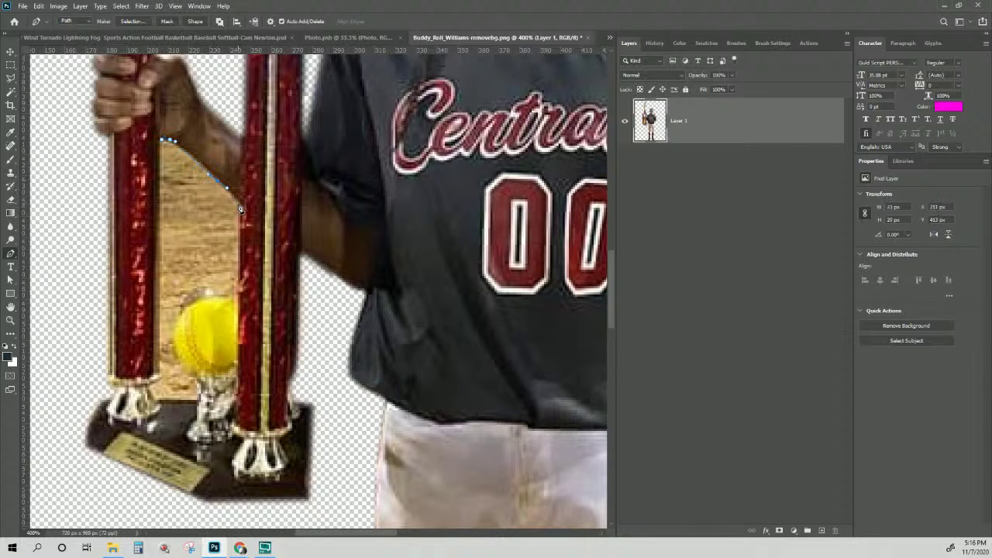
click(236, 295)
click(209, 296)
drag(177, 313, 172, 334)
drag(191, 375, 162, 376)
click(164, 142)
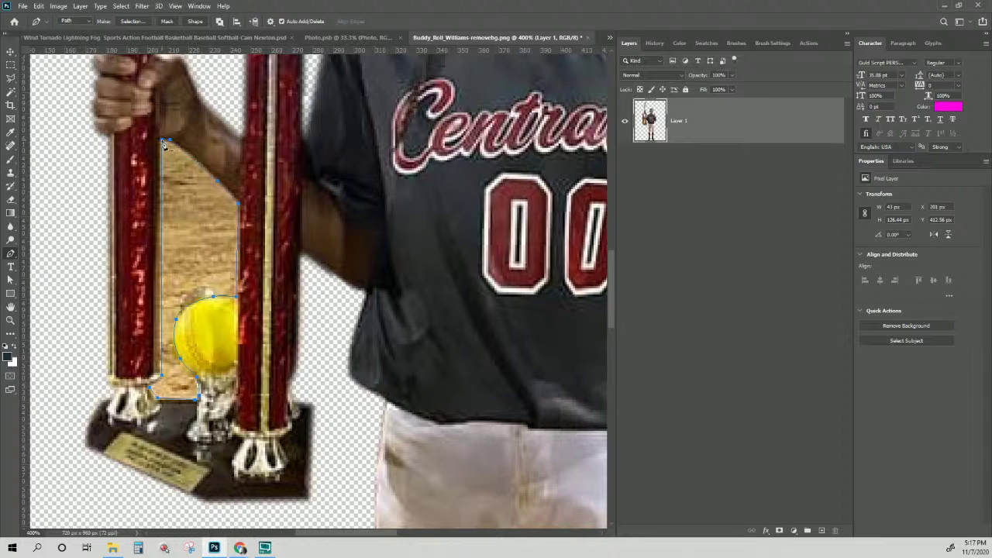
key(Left)
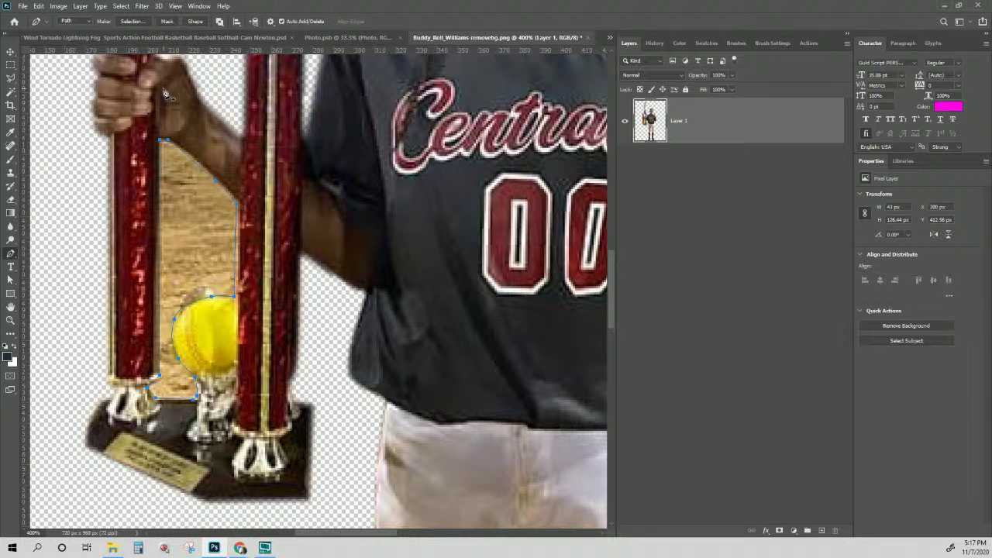
Move the lower gap path's two corner points beside the front trophy column slightly outward to meet the column's edge.
click(132, 21)
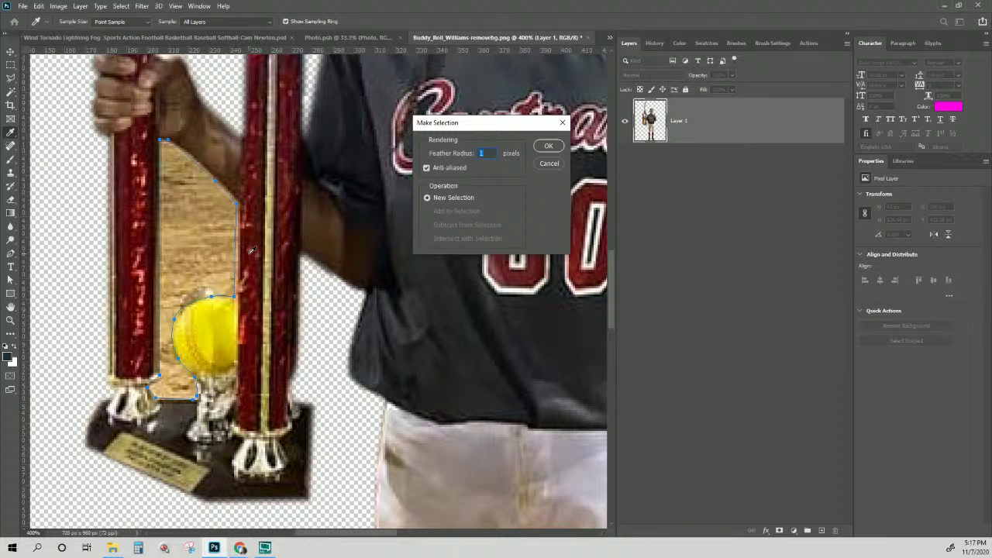
click(548, 163)
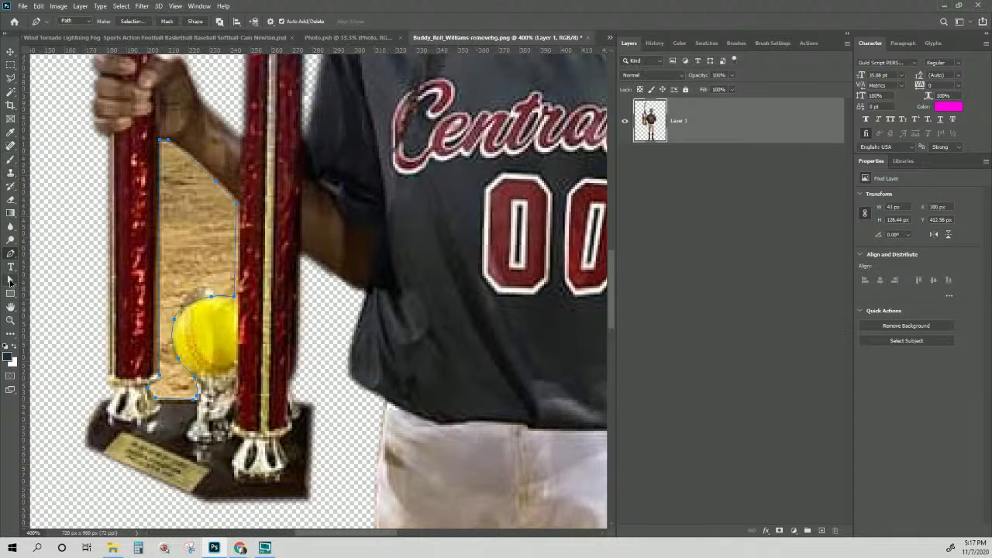
click(10, 280)
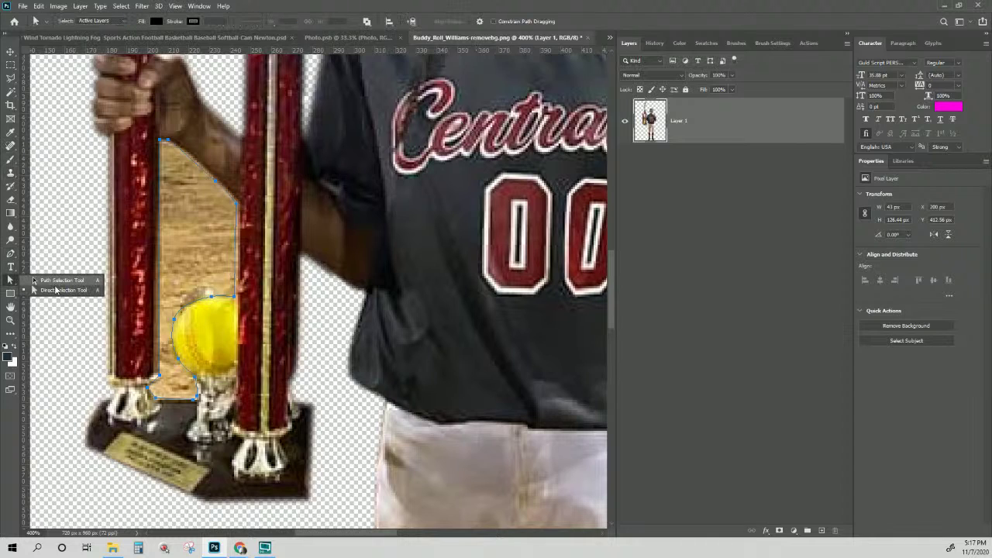
click(62, 290)
click(236, 301)
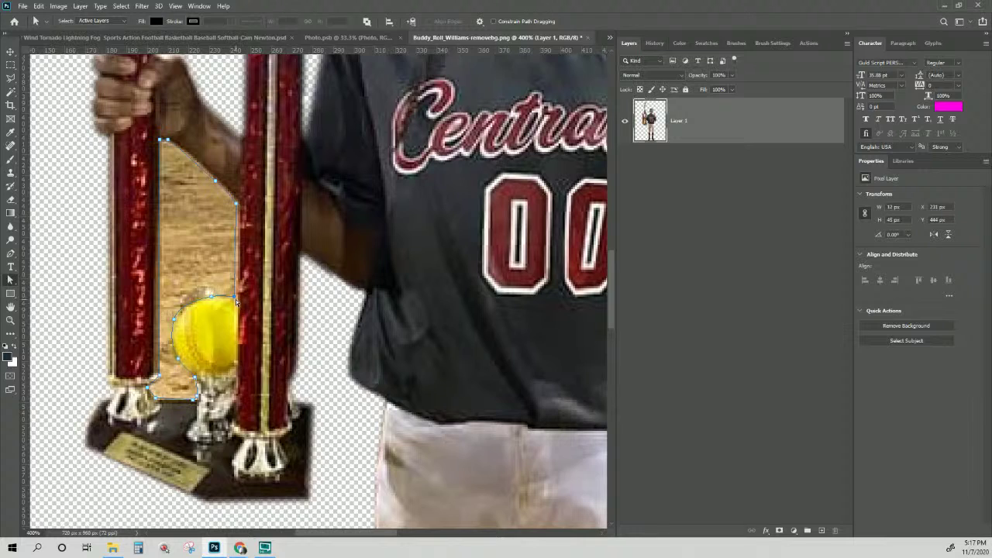
drag(237, 301, 239, 299)
drag(238, 206, 238, 204)
click(11, 255)
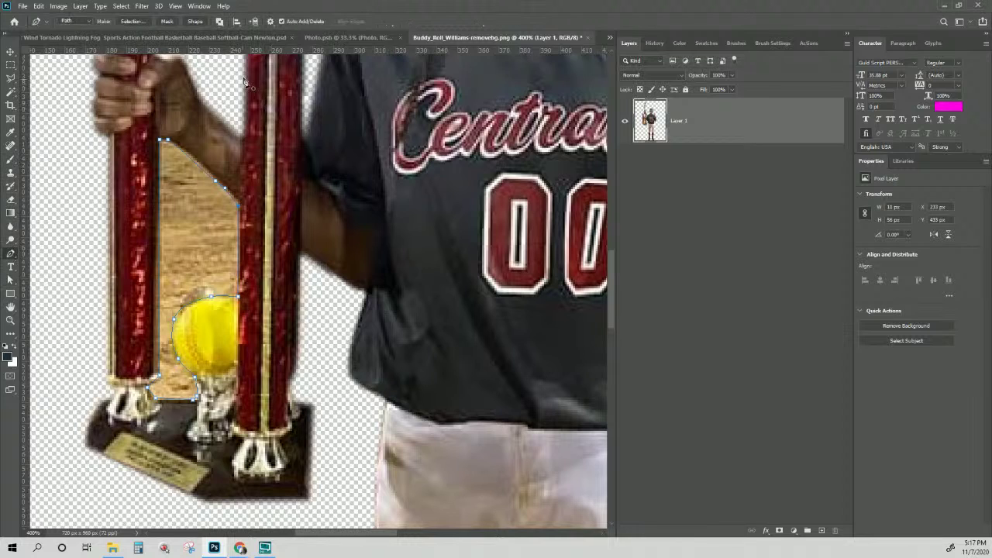
Convert the adjusted lower gap path to a selection and delete the background inside it.
click(138, 22)
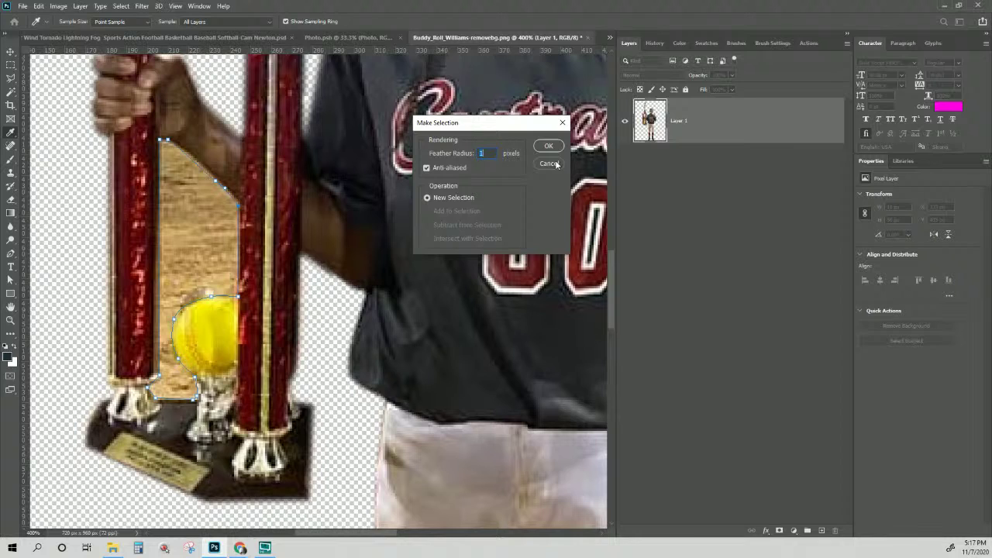
click(554, 149)
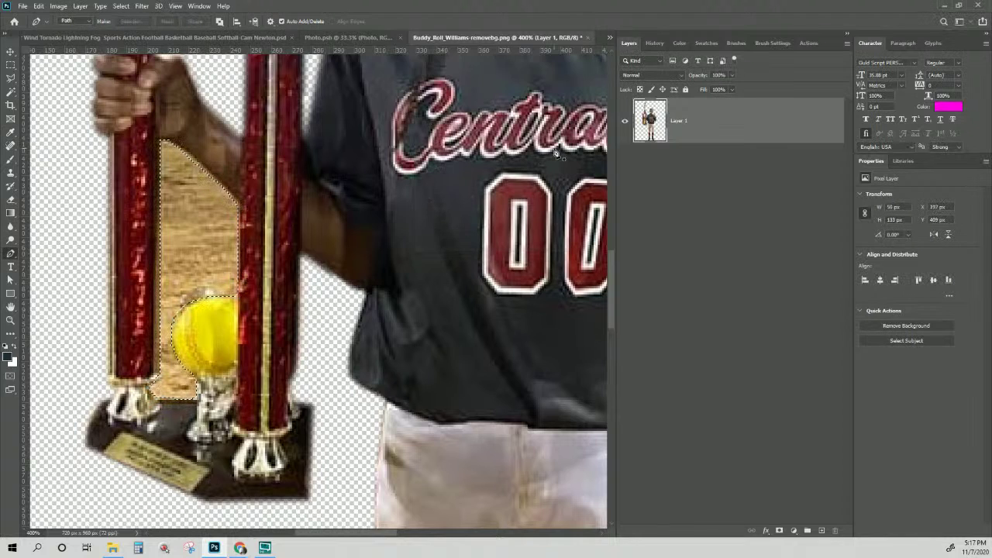
key(Delete)
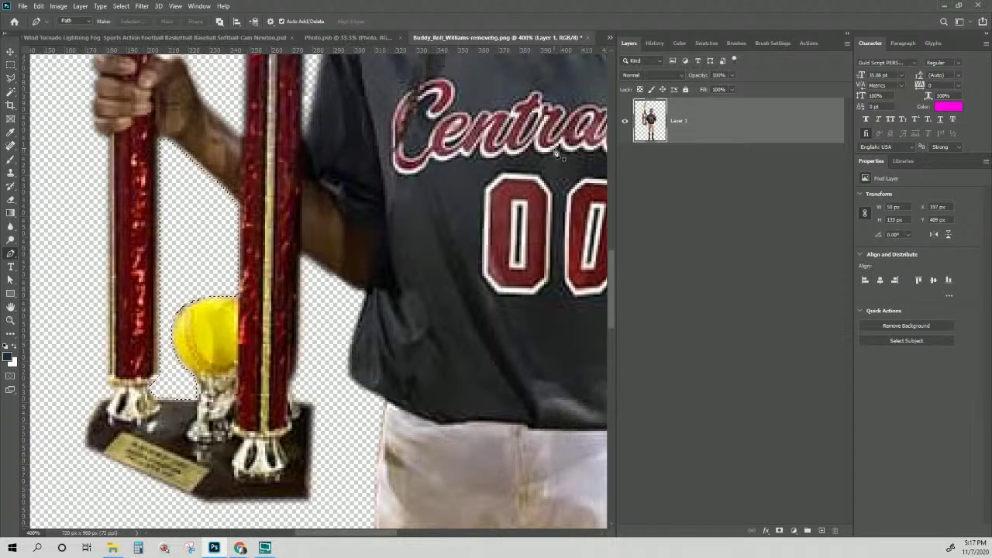
Save the finished trophy cutout as its existing PNG and close that document.
key(ctrl+minus)
key(ctrl+minus)
key(ctrl+minus)
key(ctrl+minus)
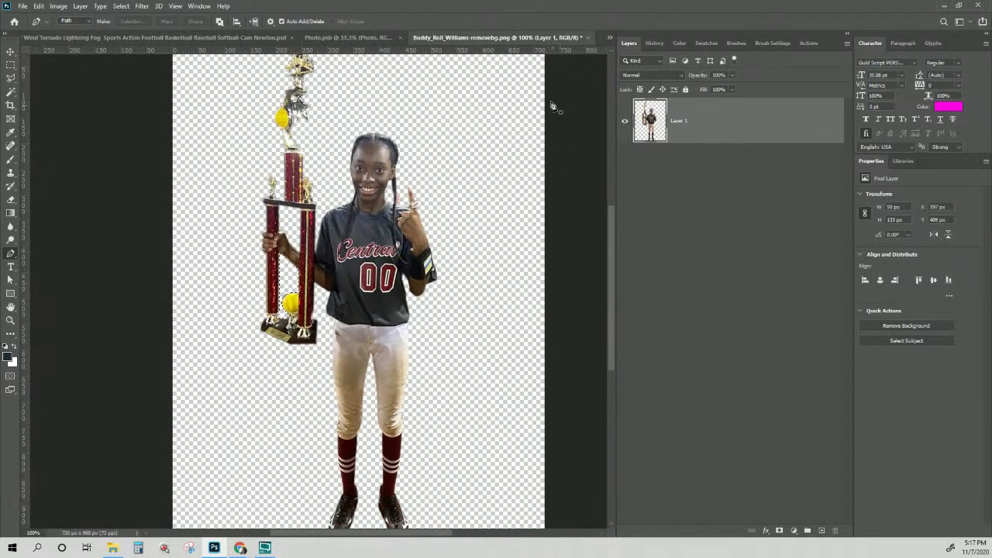
click(589, 38)
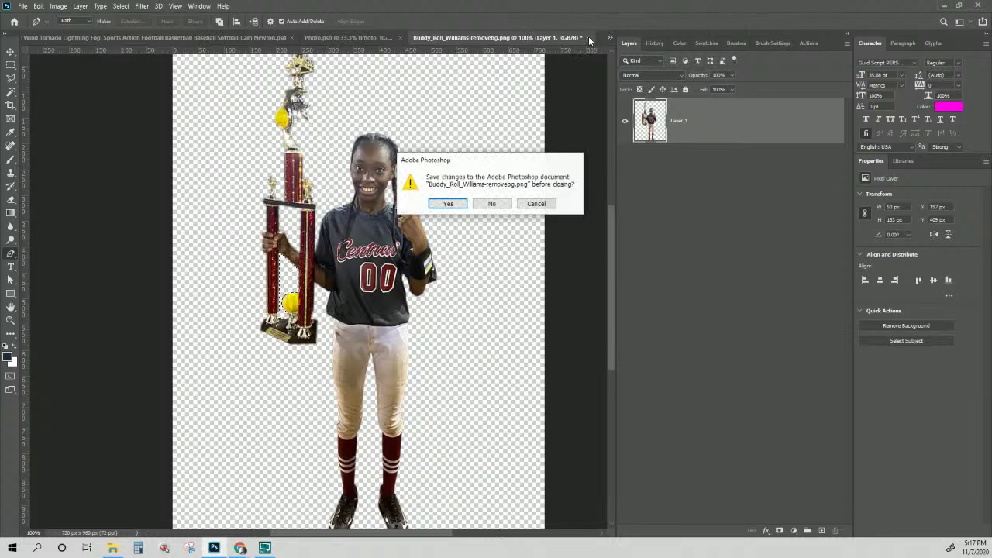
click(448, 204)
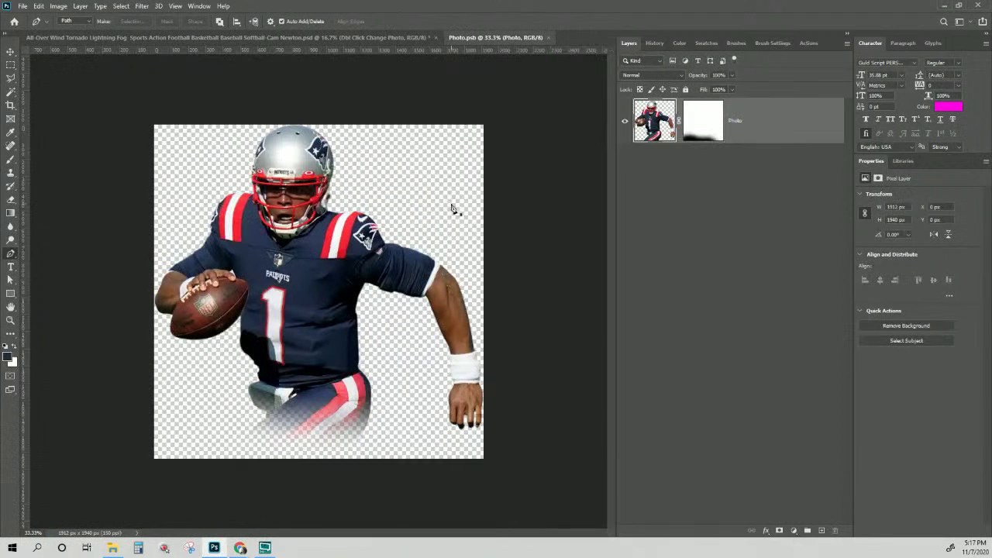
Hide the football player's Photo layer and place the cutout picture of the player wearing medals into Photo.psb.
click(624, 121)
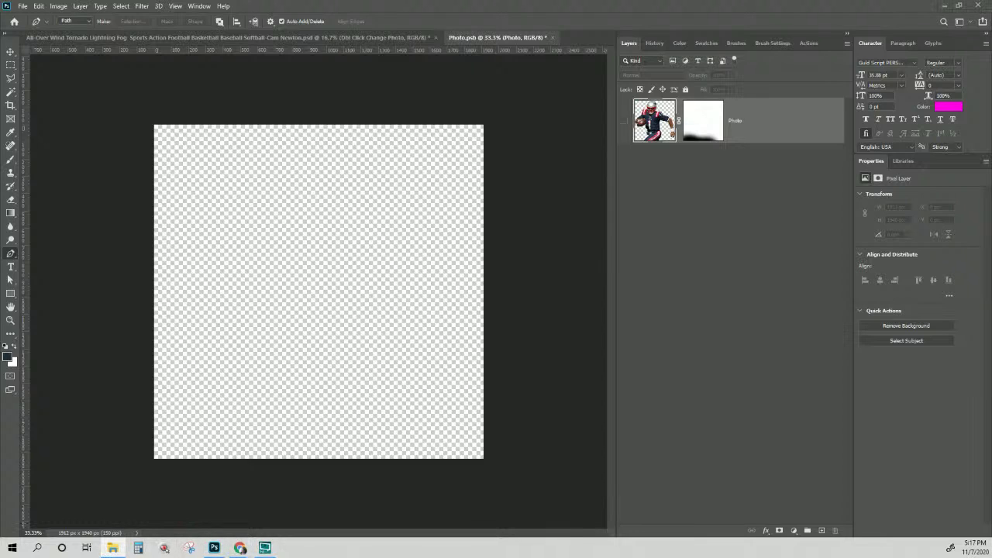
drag(112, 547, 325, 187)
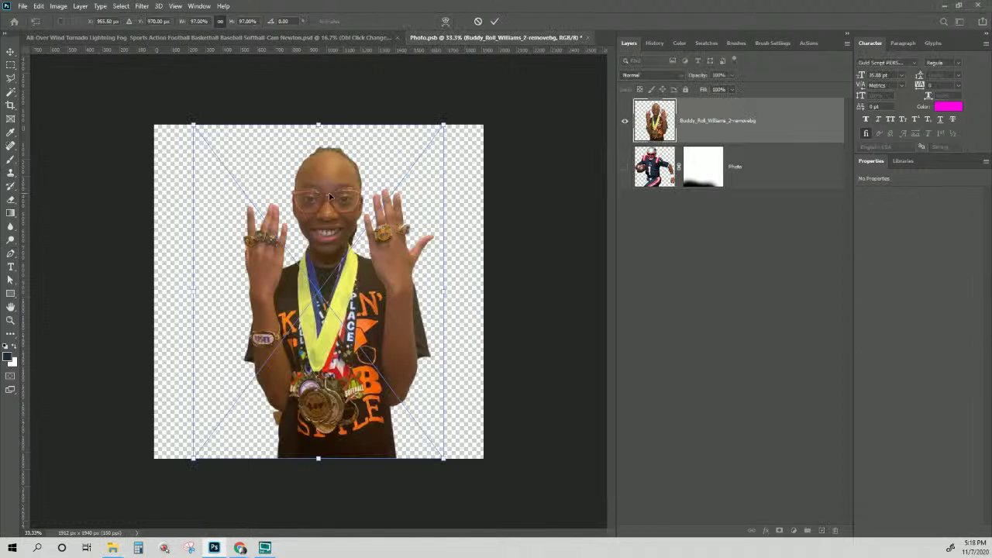
Scale the placed medal picture to about 104.63% and position it so its lower edge extends just past the canvas.
drag(360, 288, 332, 270)
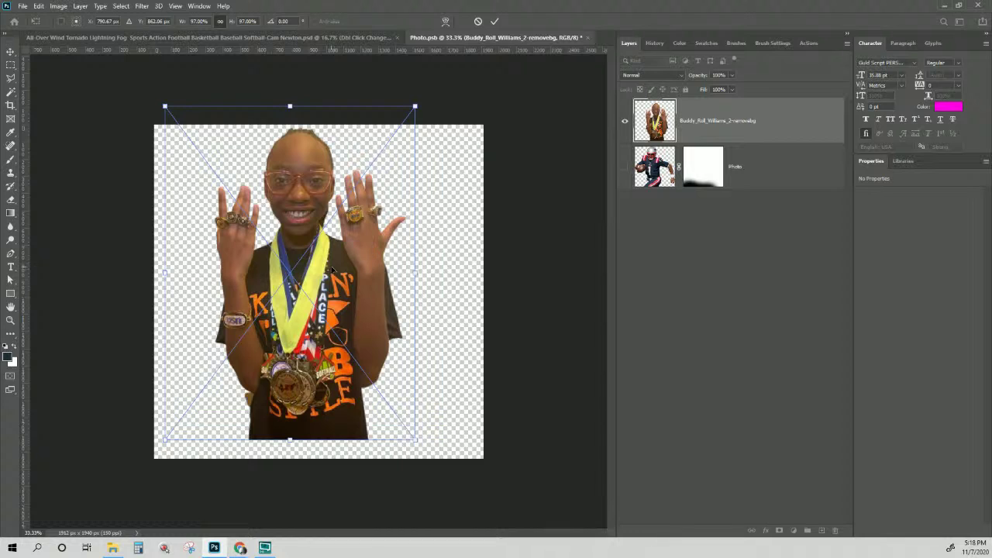
drag(415, 440, 439, 464)
drag(366, 419, 371, 419)
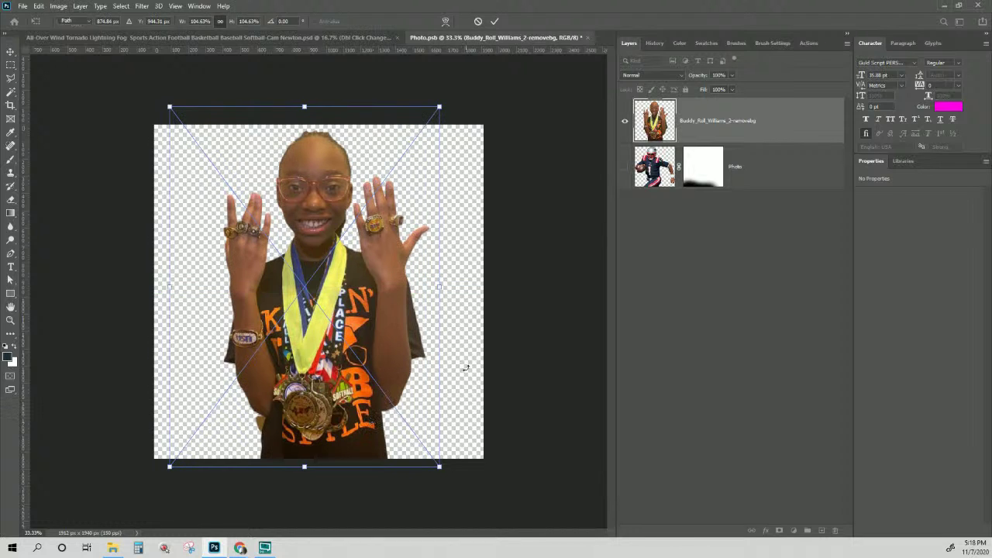
key(Return)
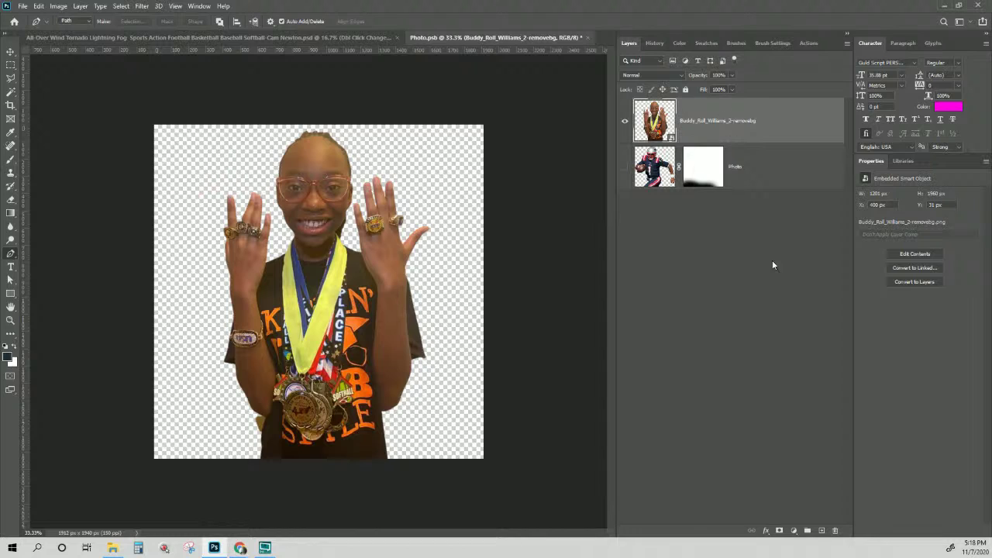
Add a layer mask to the medal picture and paint black with a soft brush to fade out the shirt's bottom edge.
click(779, 531)
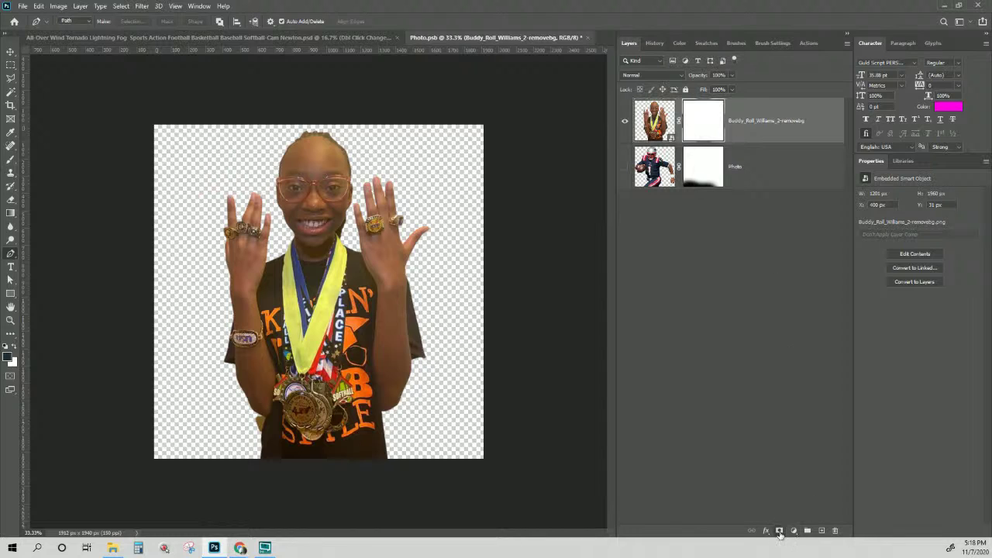
click(10, 161)
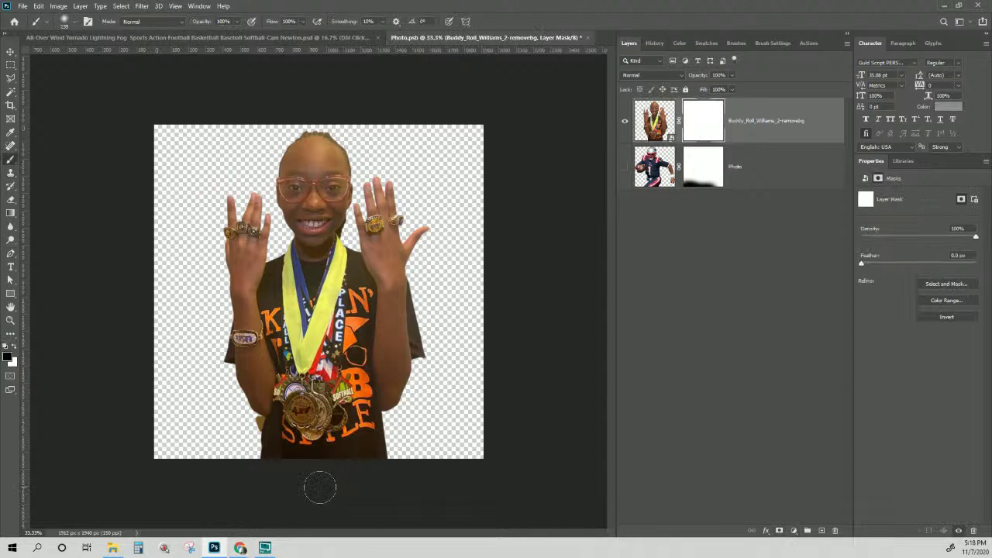
drag(250, 461, 323, 483)
mouse_move(430, 468)
mouse_down()
mouse_move(298, 486)
mouse_move(434, 473)
mouse_move(353, 485)
mouse_move(433, 444)
mouse_move(428, 457)
mouse_move(389, 469)
mouse_move(219, 457)
mouse_move(253, 471)
mouse_move(248, 478)
mouse_move(222, 448)
mouse_move(310, 482)
mouse_move(445, 468)
mouse_move(367, 478)
mouse_move(415, 462)
mouse_up()
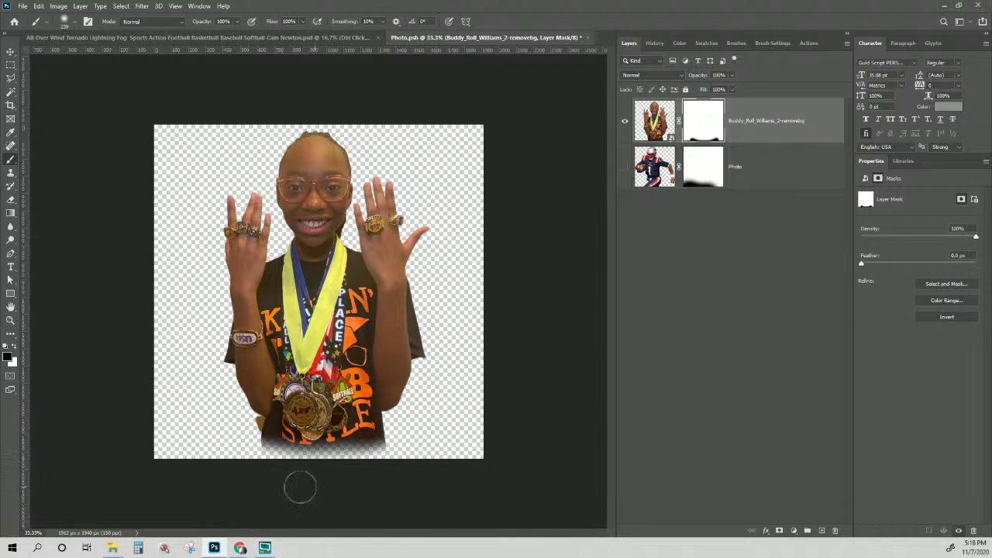
Save Photo.psb and close it to update the photo in the shirt template.
click(586, 38)
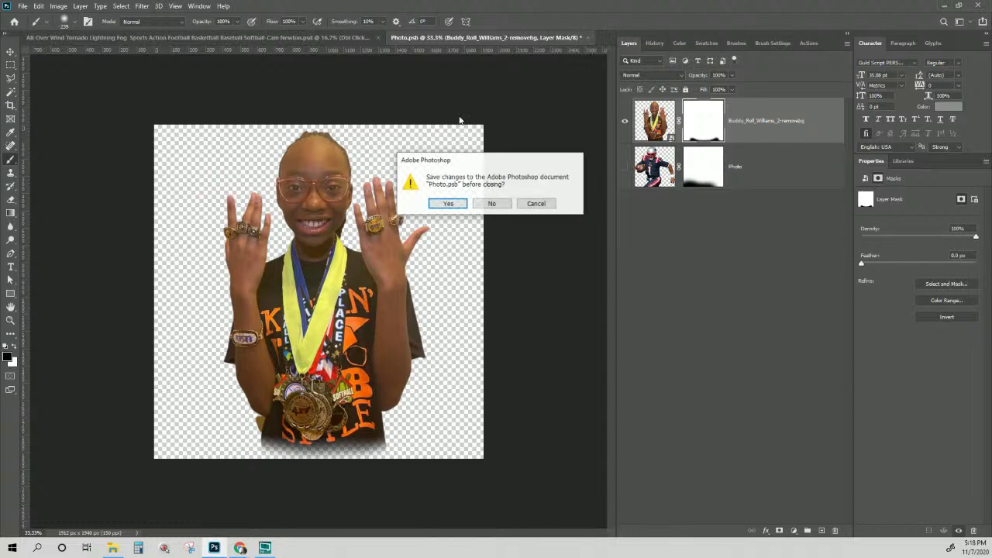
click(448, 204)
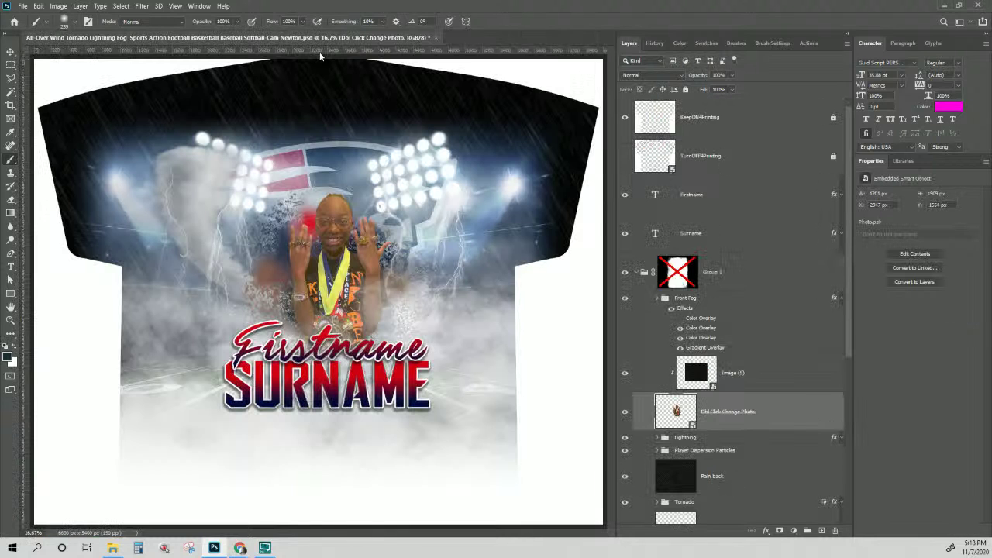
Expand the Player Dispersion Particles group and hide its "Paint colors here" layer.
scroll(657, 431, down, 4)
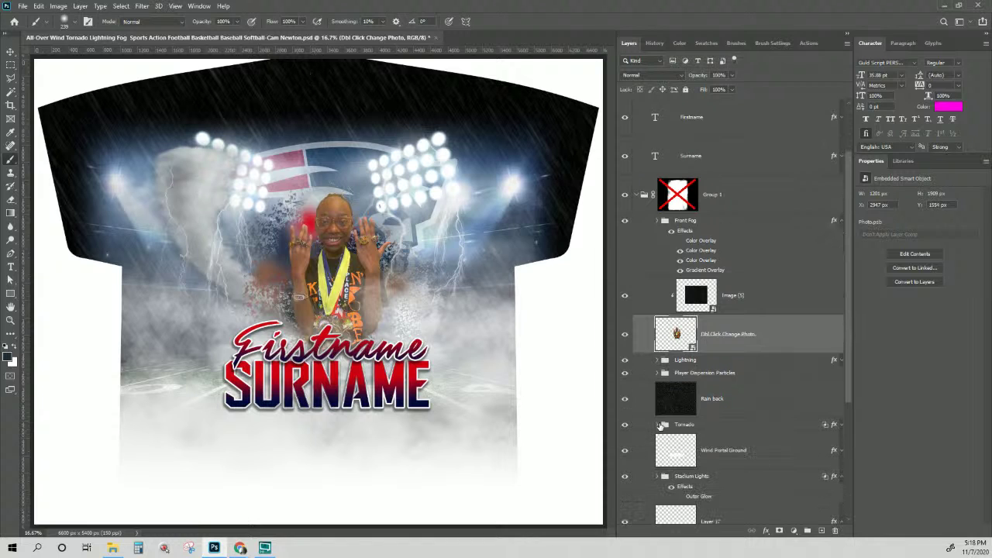
click(657, 295)
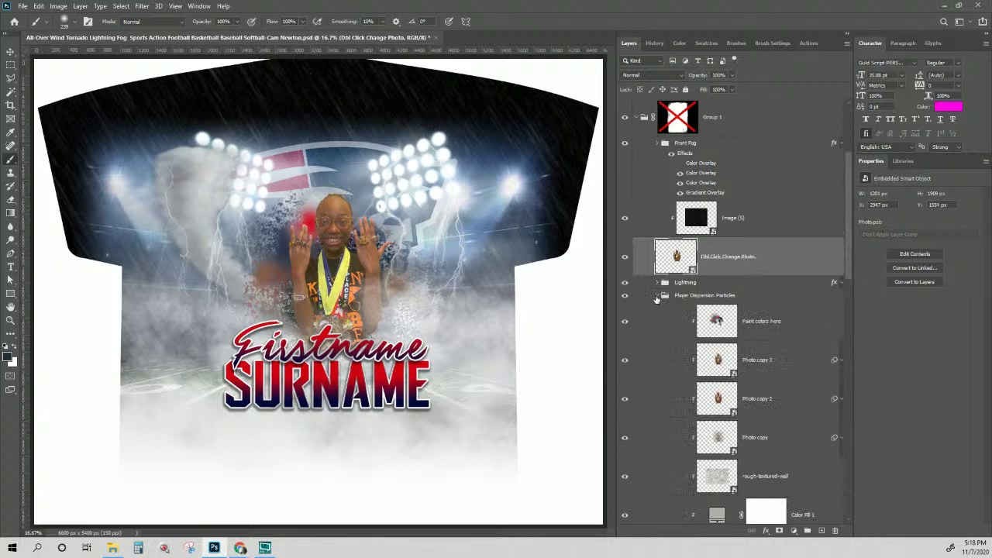
click(627, 329)
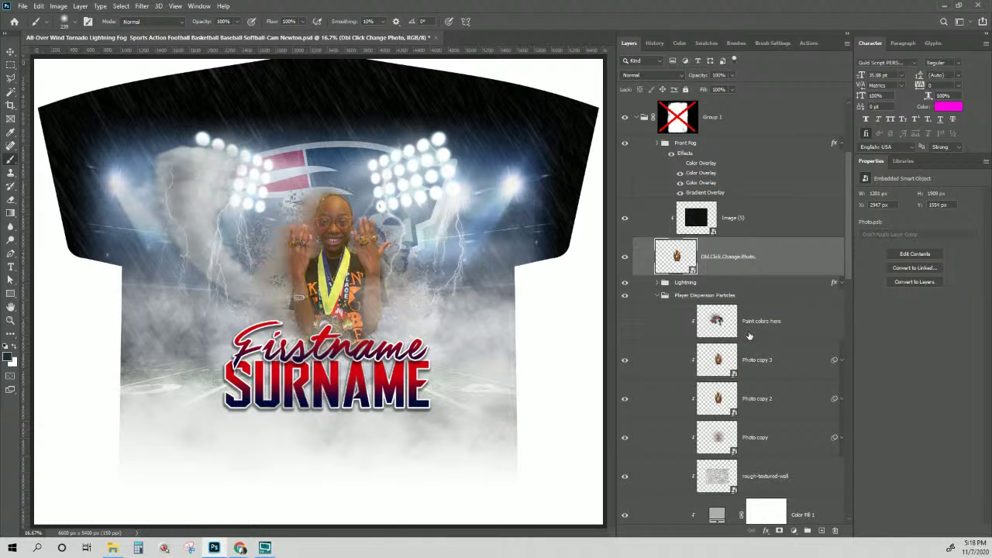
Examine the particles around the player up close and the photo copy layers in the Player Dispersion Particles group.
click(762, 438)
scroll(685, 289, down, 3)
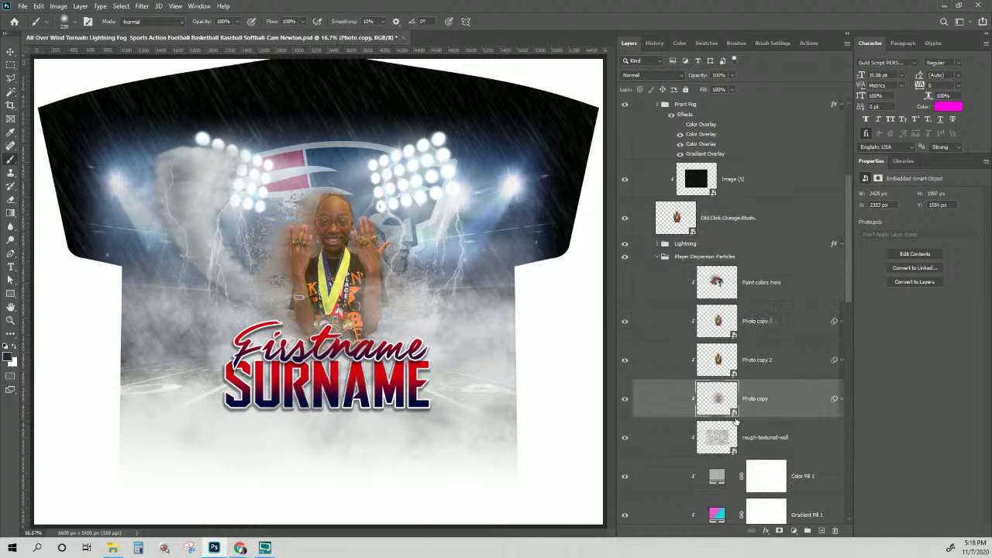
scroll(735, 422, up, 2)
scroll(315, 288, up, 1)
scroll(315, 288, up, 1)
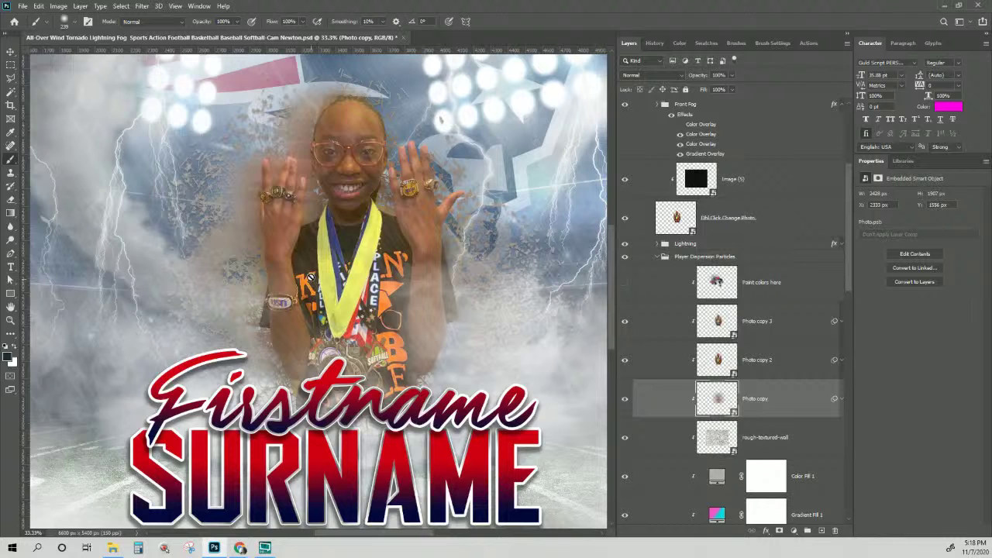
scroll(681, 319, down, 3)
scroll(681, 320, up, 2)
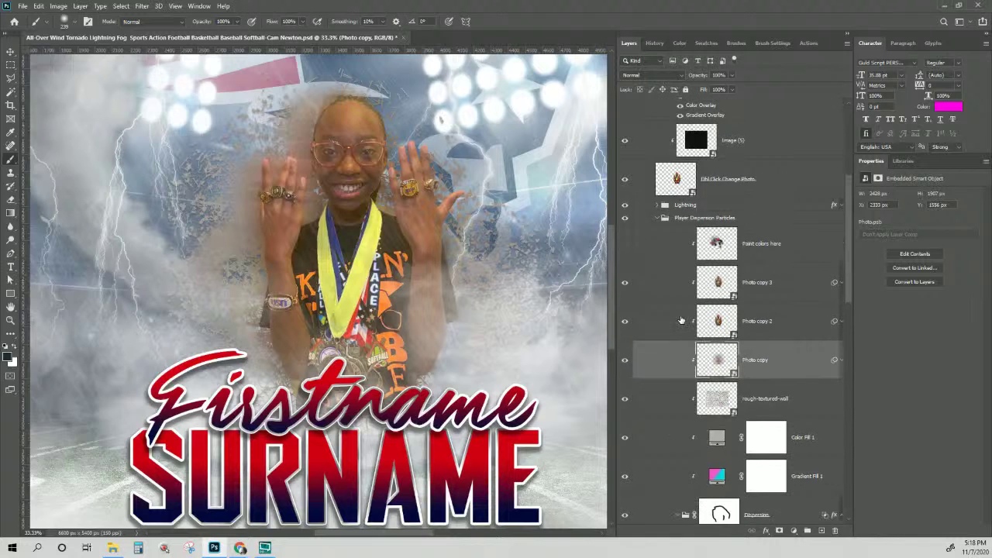
scroll(651, 218, down, 3)
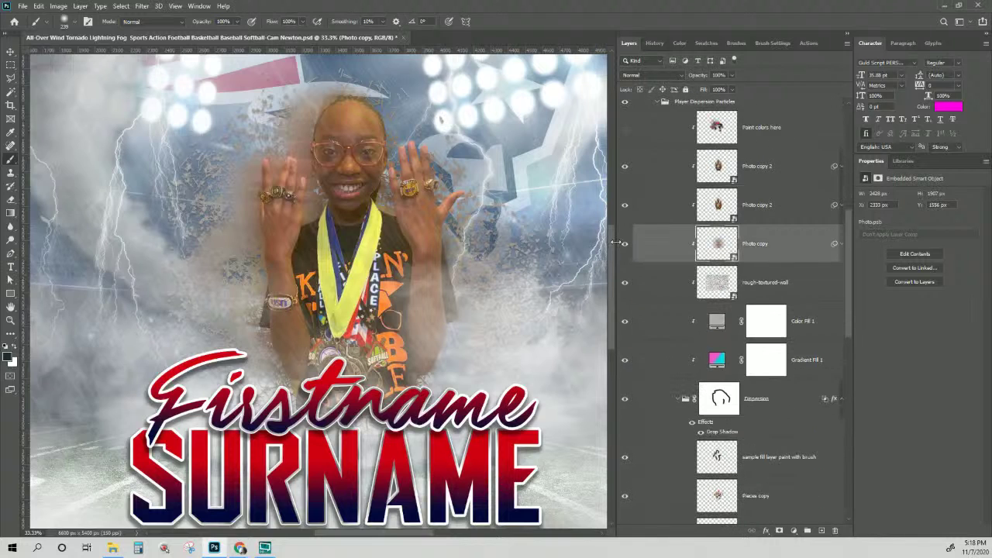
scroll(666, 250, up, 5)
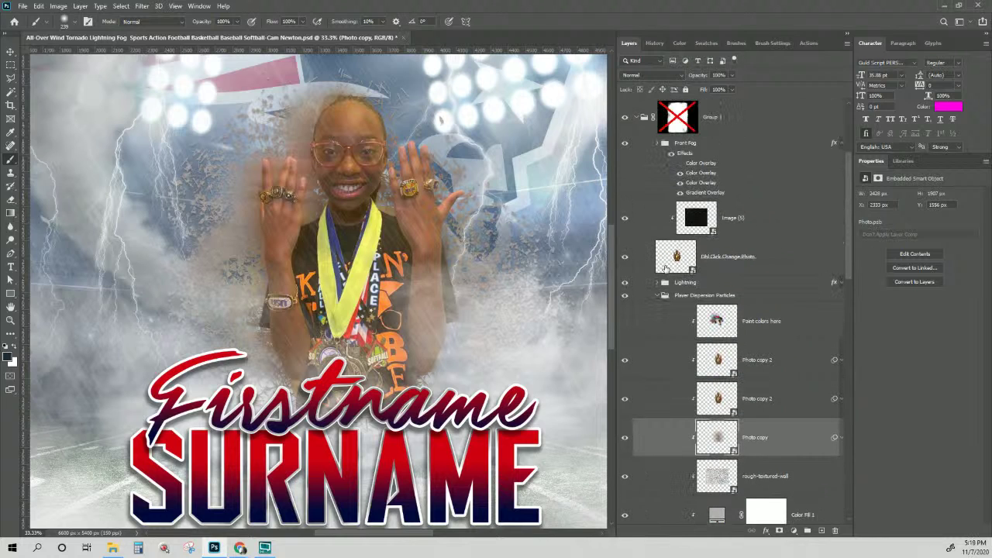
Temporarily hide the "Dbl Click Change Photo" layer to inspect the blurred photo copies behind it, and select Photo copy 3.
click(625, 263)
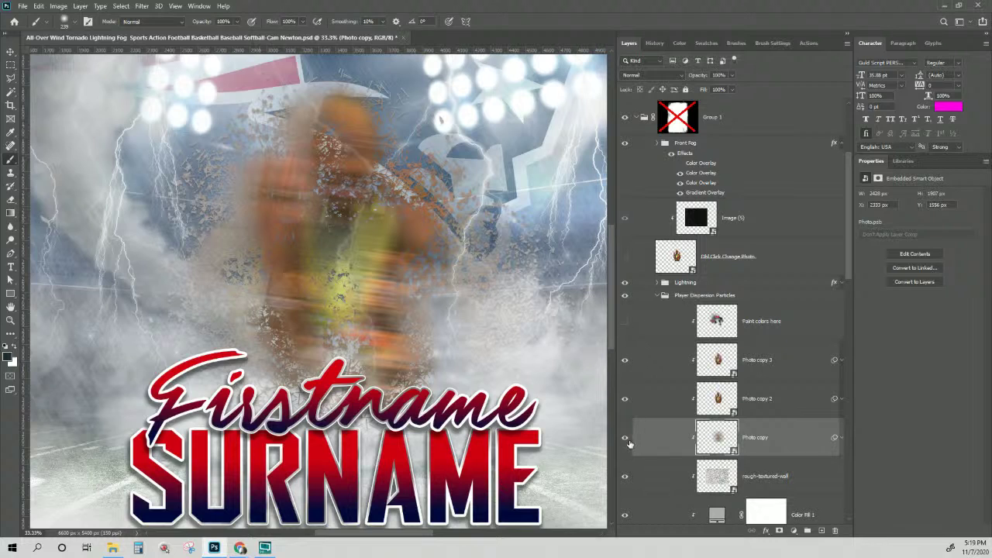
click(766, 361)
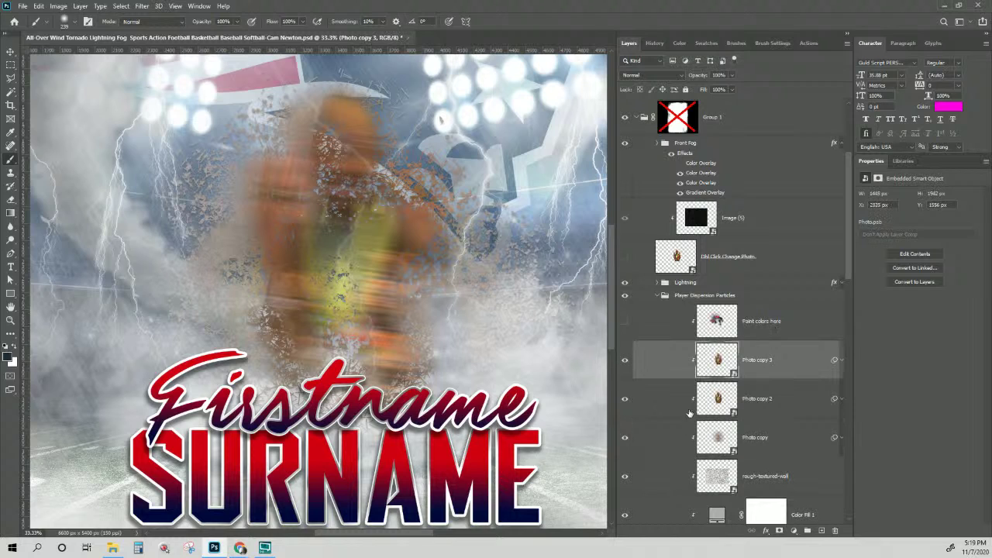
click(625, 258)
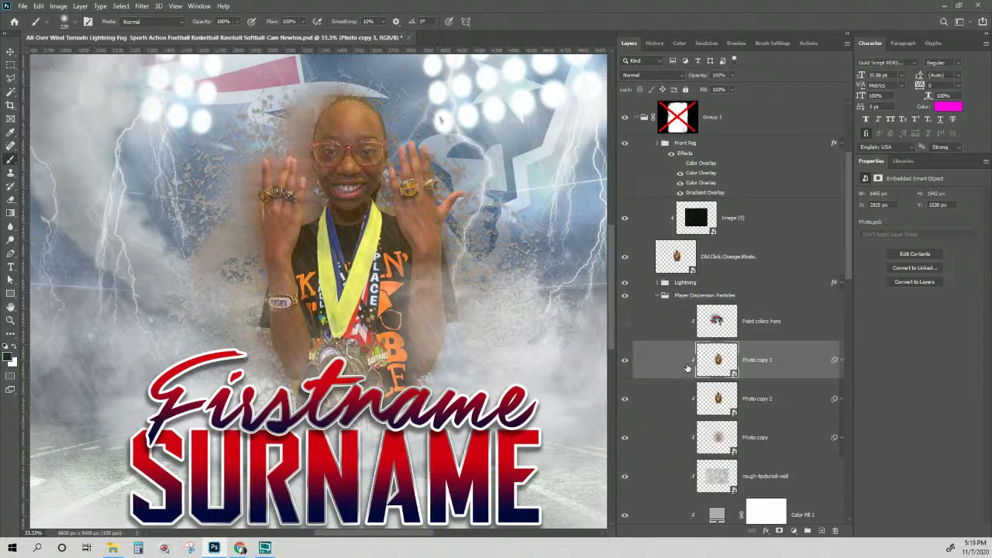
Move the "Pieces copy" particles in the Dispersion group closer to the player, to about X 2808 px, Y 1624 px.
scroll(692, 366, down, 3)
scroll(692, 366, down, 2)
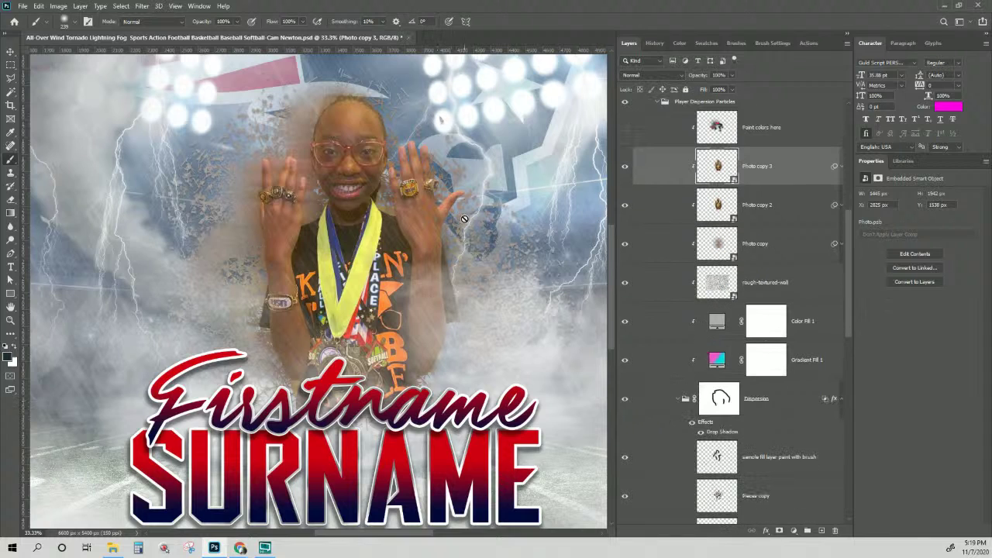
scroll(732, 383, down, 1)
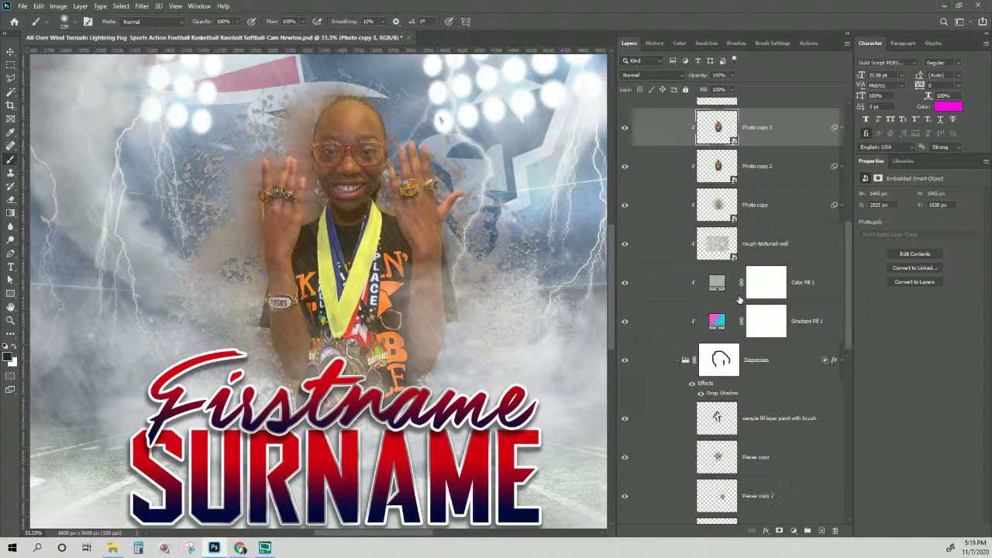
scroll(685, 360, down, 3)
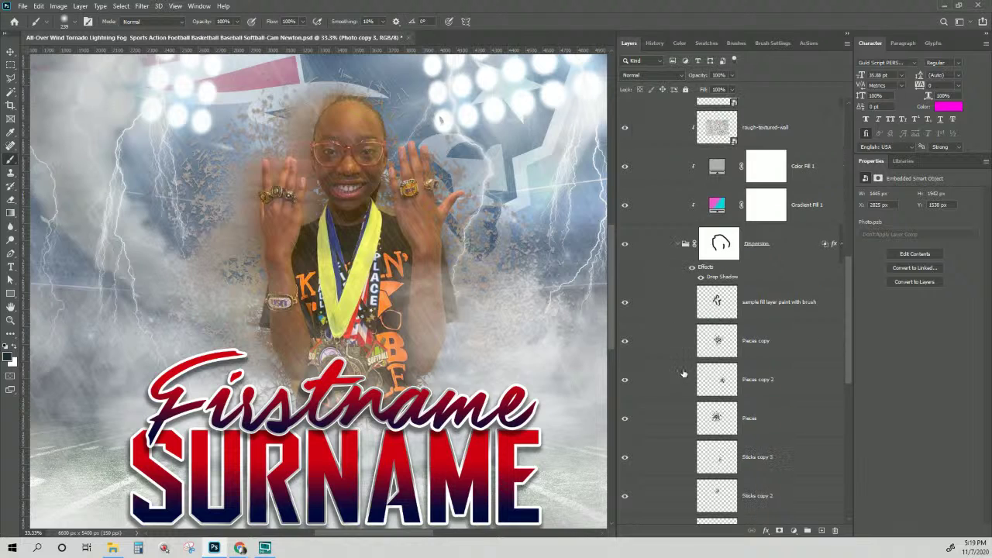
click(759, 353)
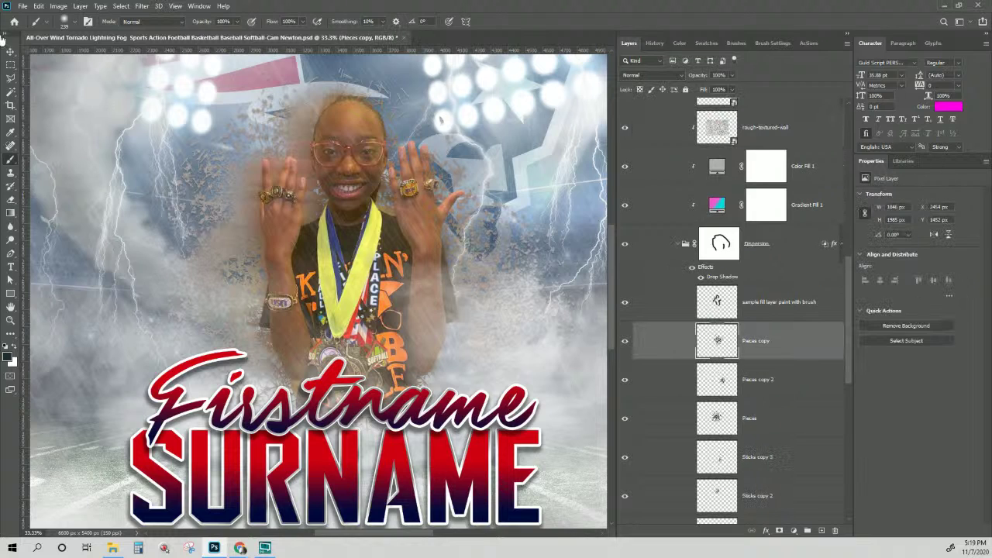
key(v)
drag(280, 248, 303, 265)
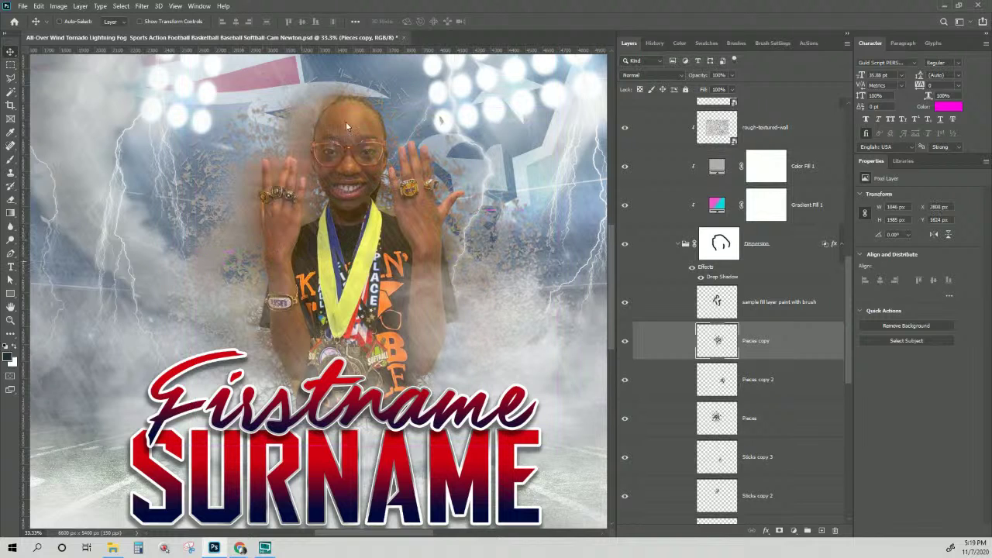
Hide the Color Fill 1 layer and keep Gradient Fill 1 visible so the gradient colors the dispersion particles.
click(620, 205)
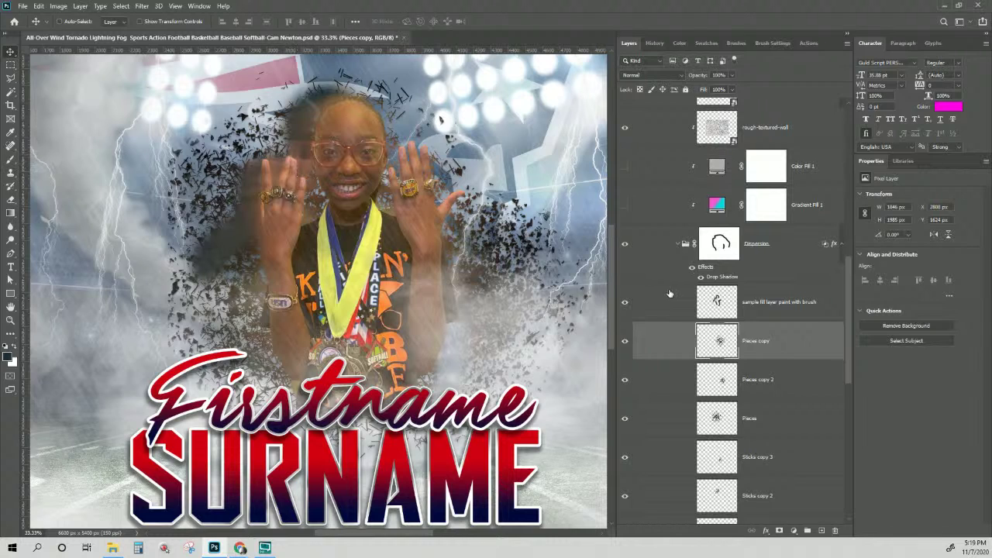
scroll(670, 292, up, 5)
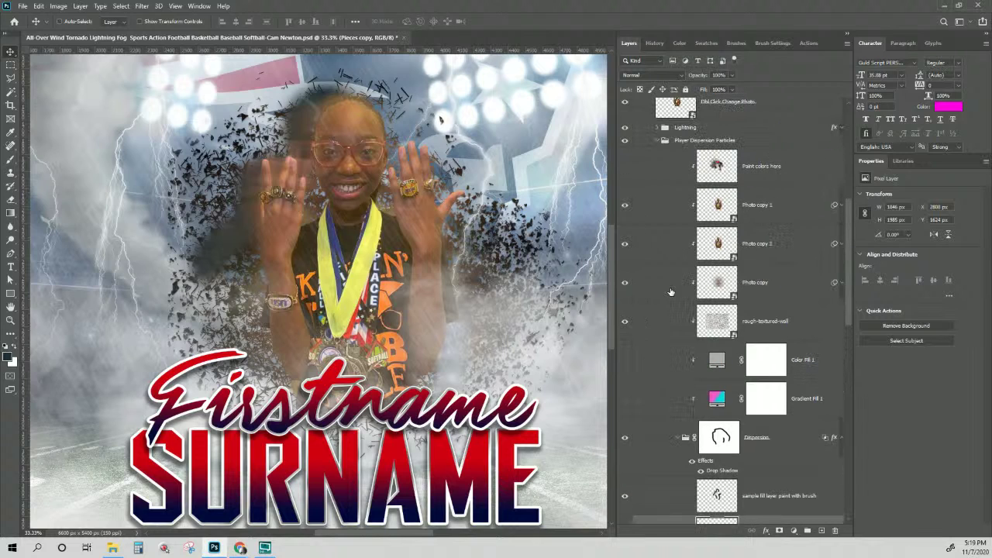
scroll(670, 292, down, 2)
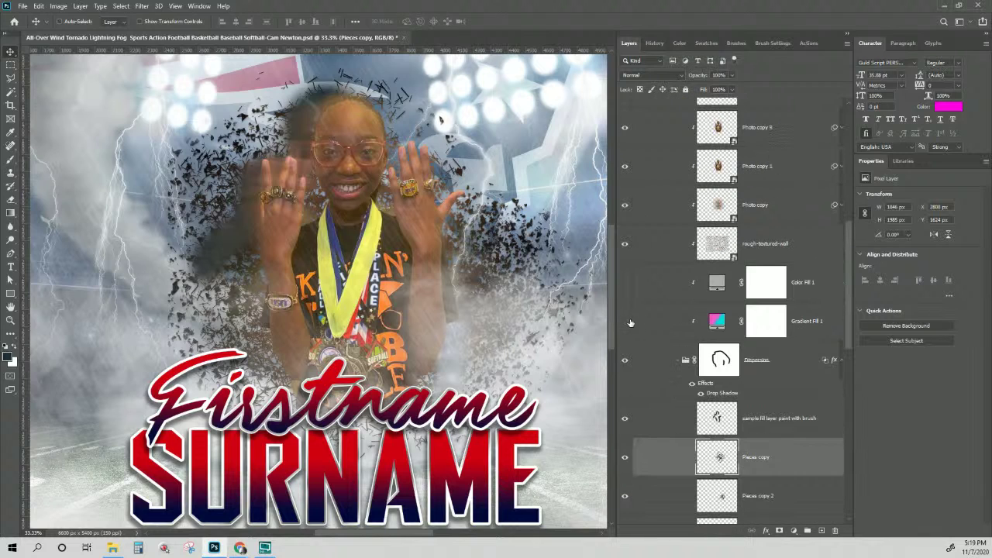
click(624, 321)
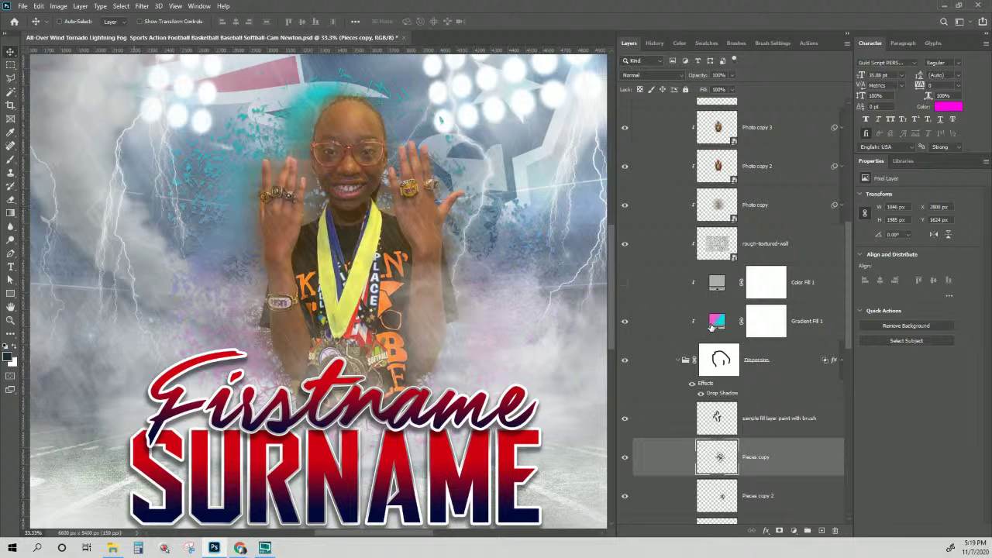
Open the Gradient Fill 1 settings to examine the particle gradient, and close them without changes.
click(717, 322)
double_click(717, 323)
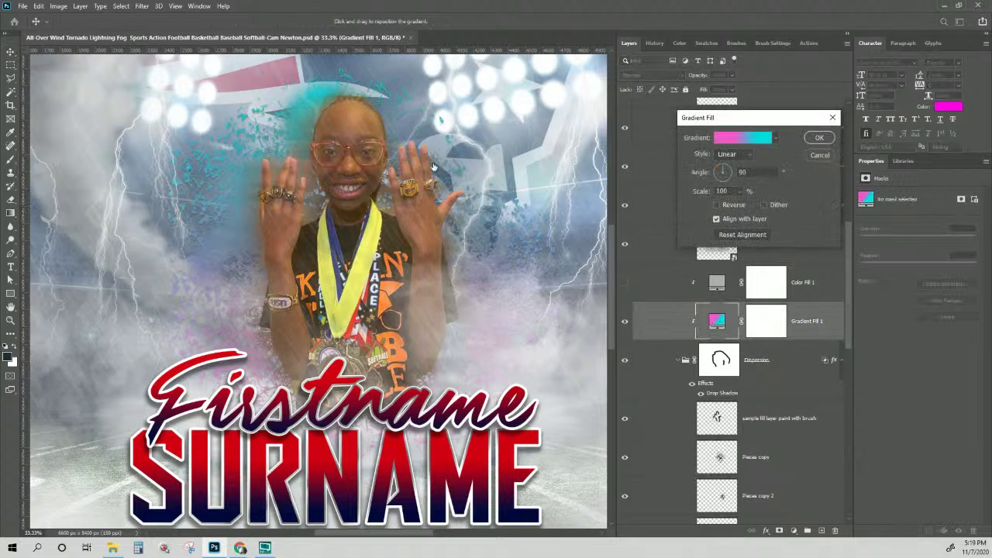
click(819, 156)
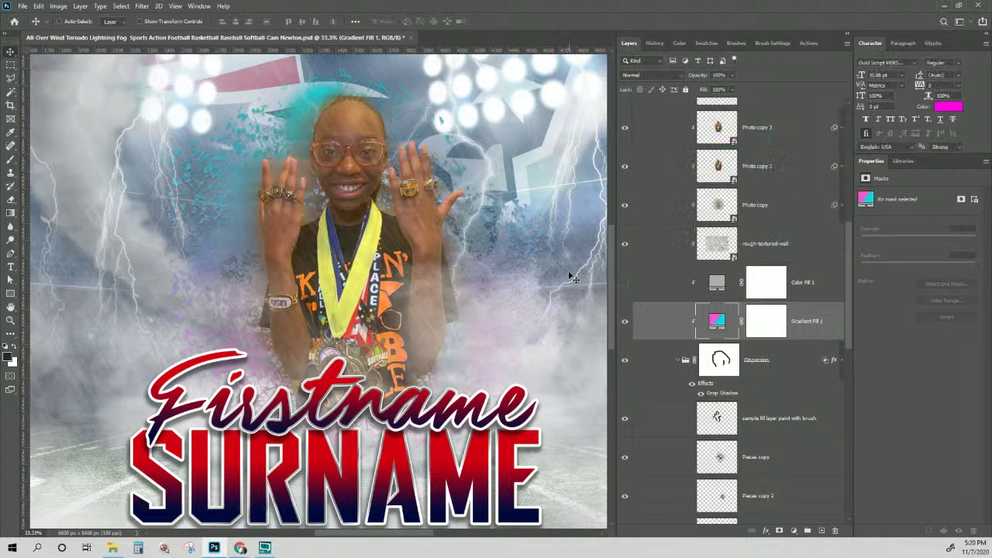
Place the cutout of the player with the trophy above the Firstname layer, scale it to about 138% and center it over the current photo.
key(ctrl+minus)
key(ctrl+minus)
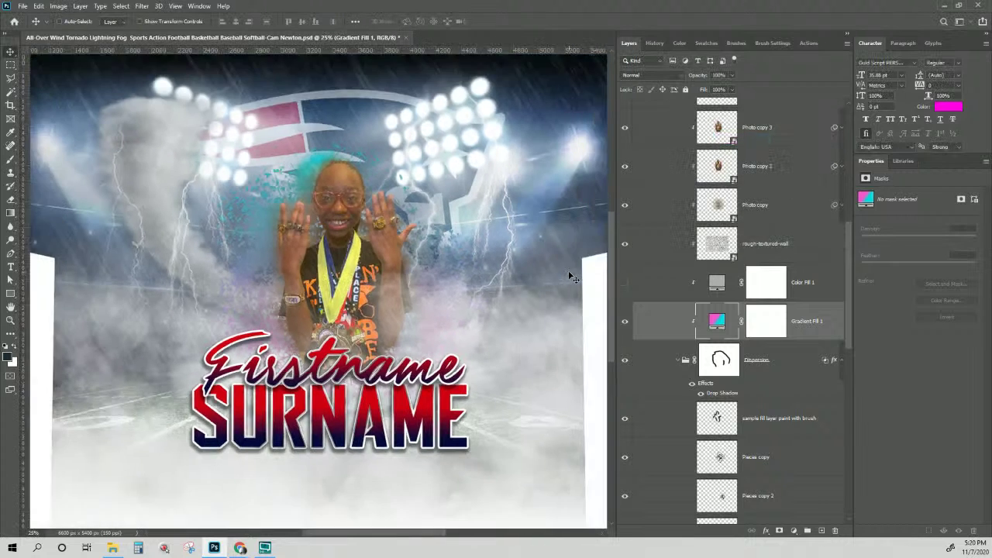
key(ctrl+minus)
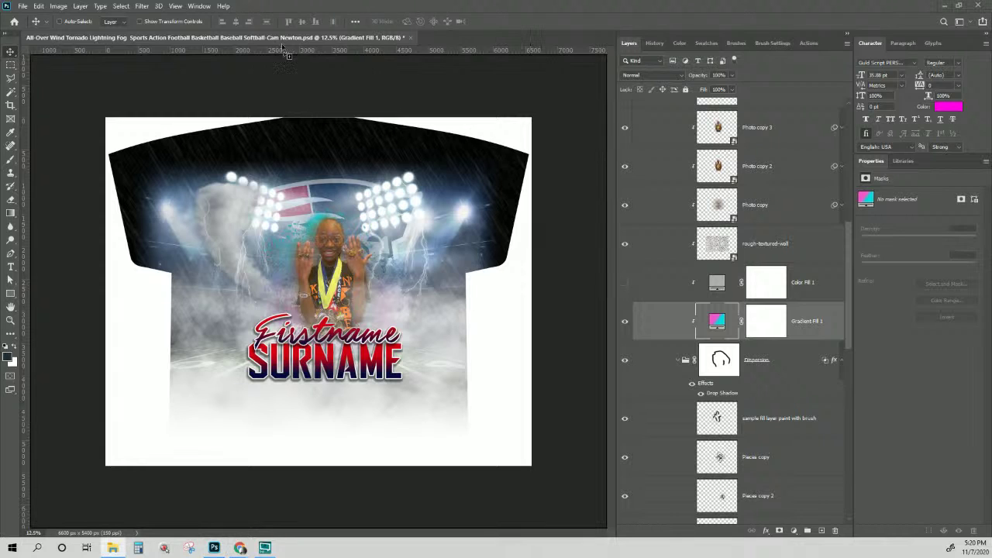
scroll(827, 209, up, 5)
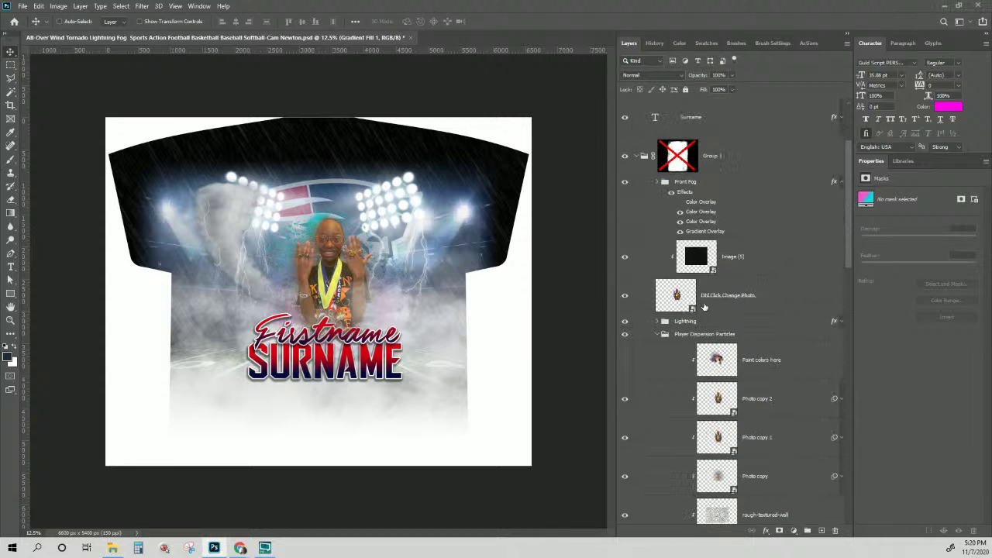
scroll(770, 245, up, 2)
click(724, 194)
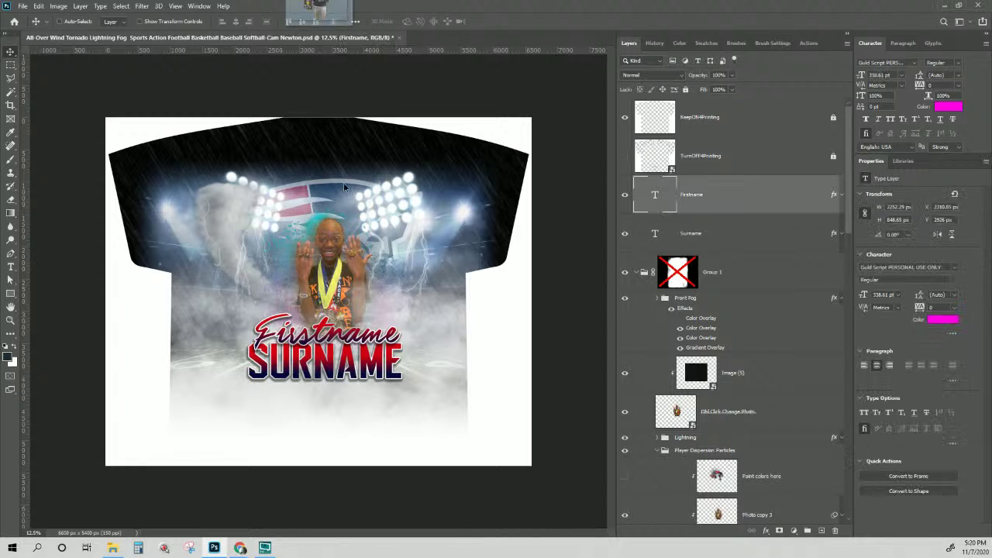
key(ctrl+t)
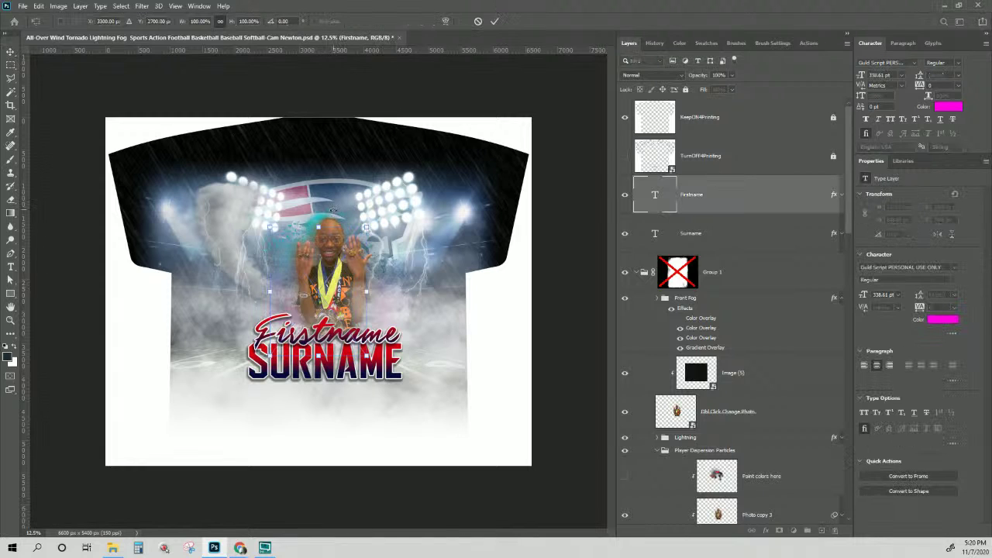
drag(365, 226, 407, 174)
drag(327, 278, 296, 271)
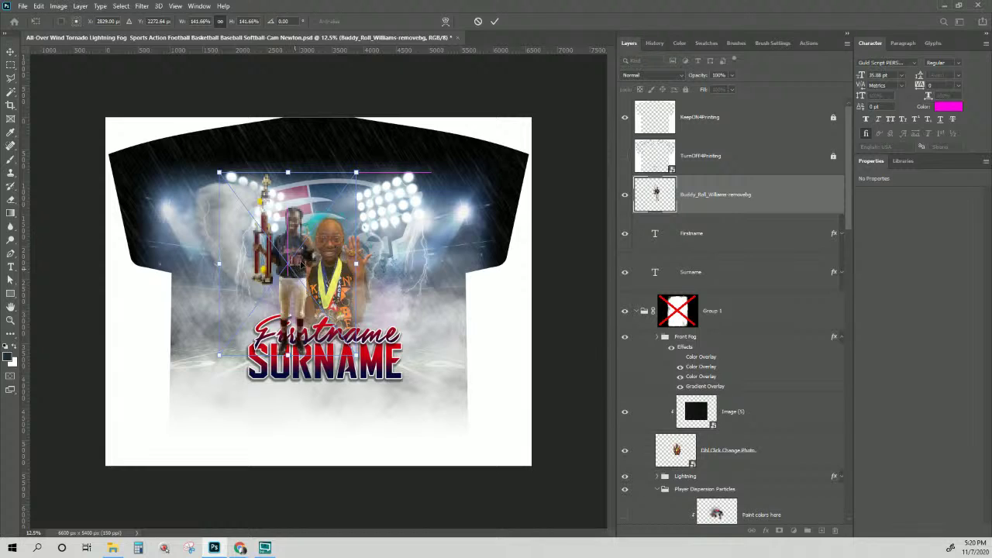
mouse_move(356, 173)
mouse_down()
mouse_move(367, 155)
mouse_move(353, 178)
mouse_up()
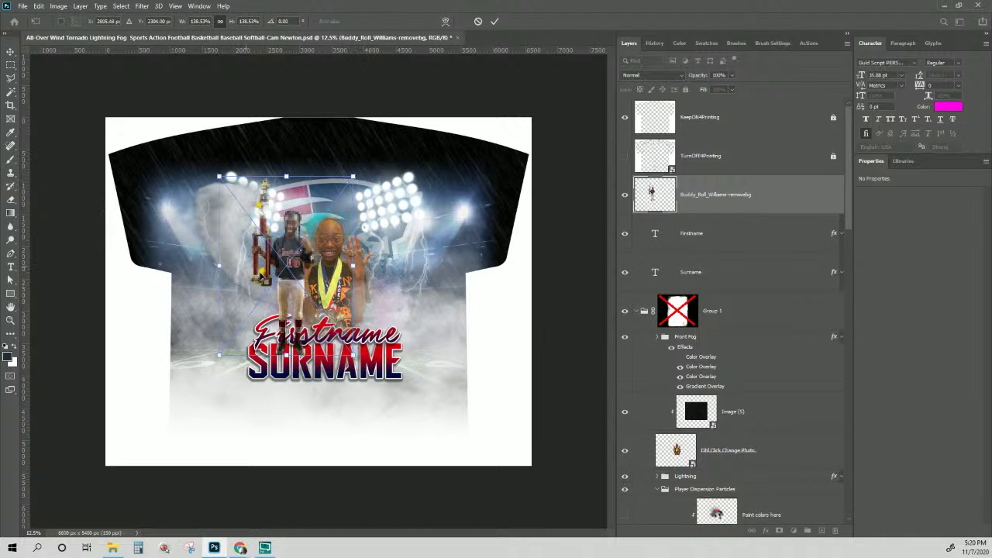
key(Return)
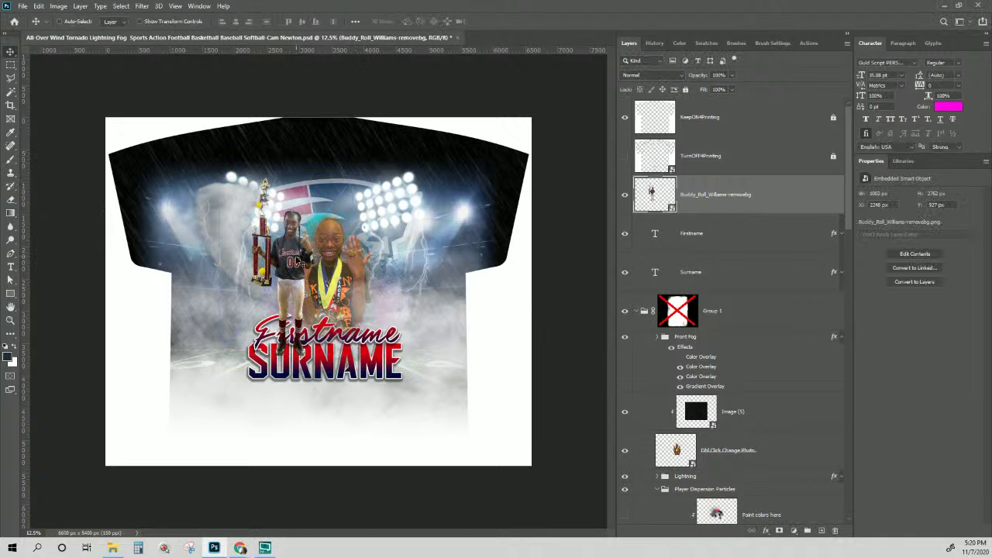
drag(297, 261, 338, 280)
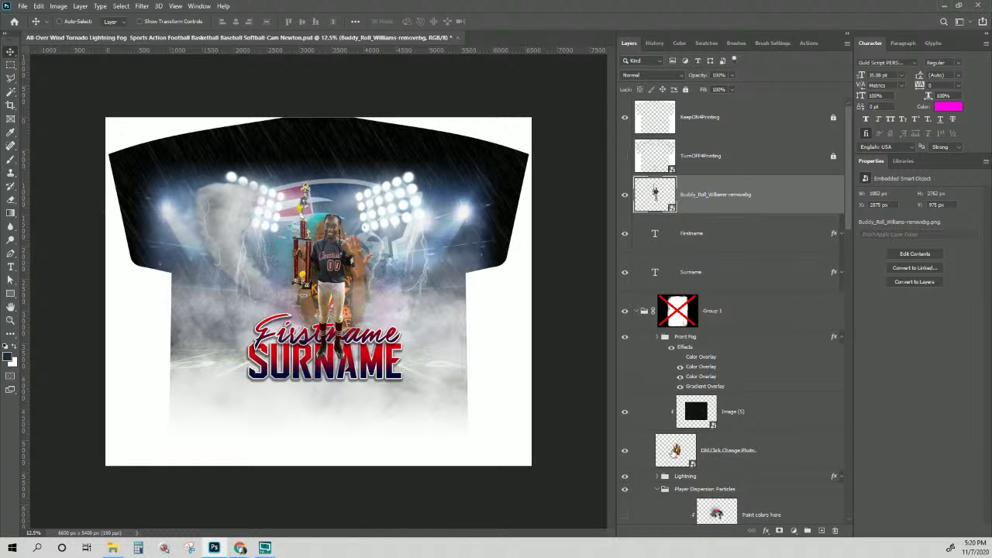
Open the "Dbl Click Change Photo" contents and place the trophy player cutout in Photo.psb at about 95% scale.
double_click(675, 449)
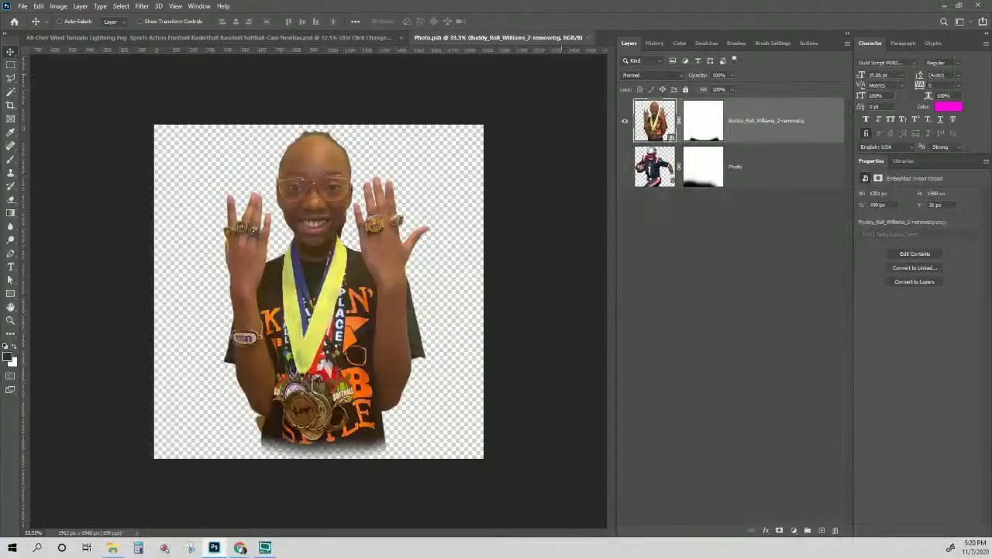
drag(264, 171, 332, 273)
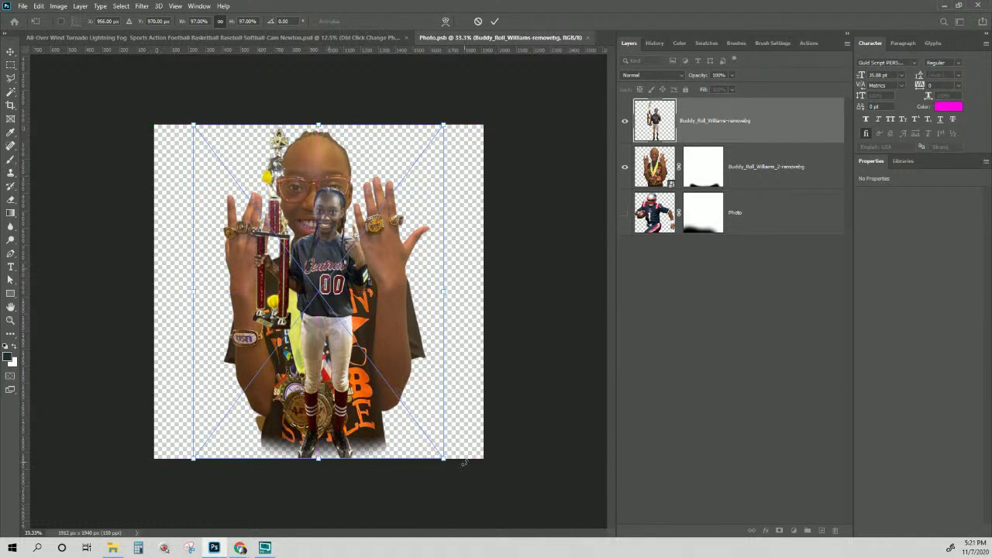
mouse_move(443, 458)
mouse_down()
mouse_move(457, 446)
mouse_move(439, 451)
mouse_up()
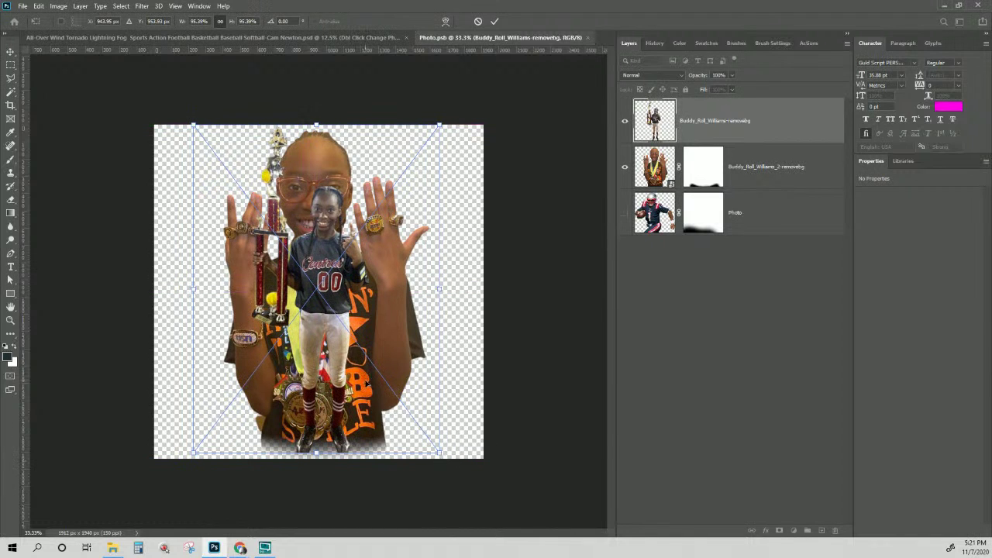
key(Return)
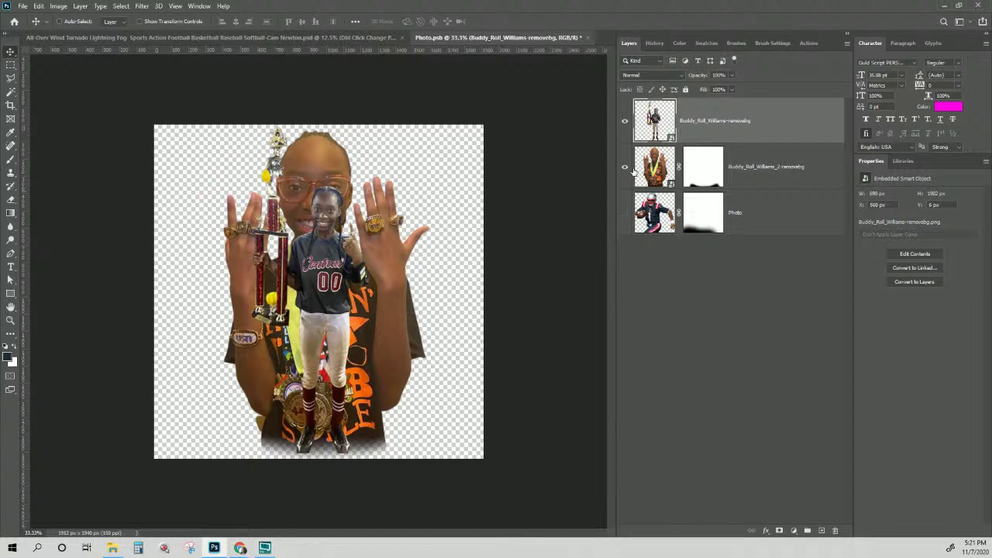
Hide the medal picture layer in Photo.psb, save the file and close it to update the shirt template.
click(624, 169)
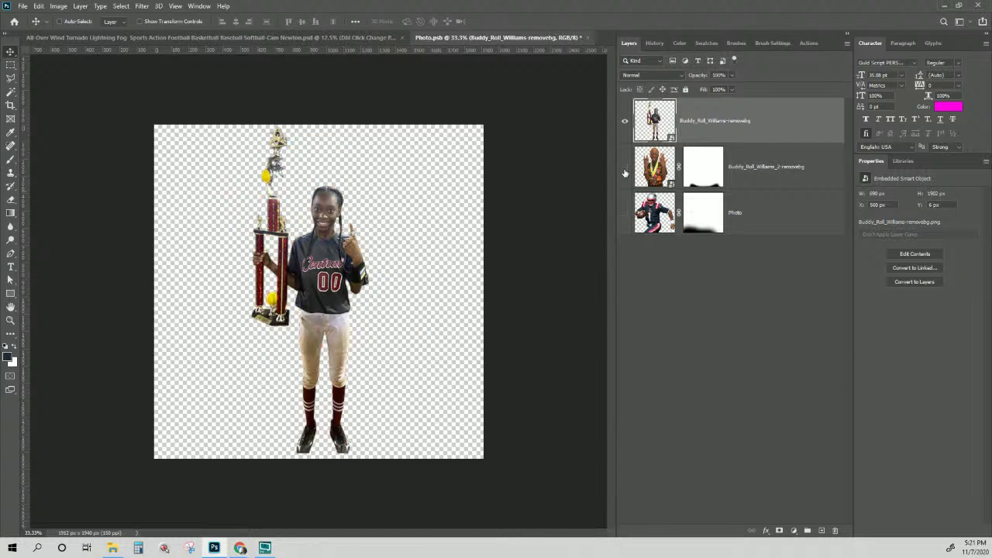
click(588, 37)
click(446, 204)
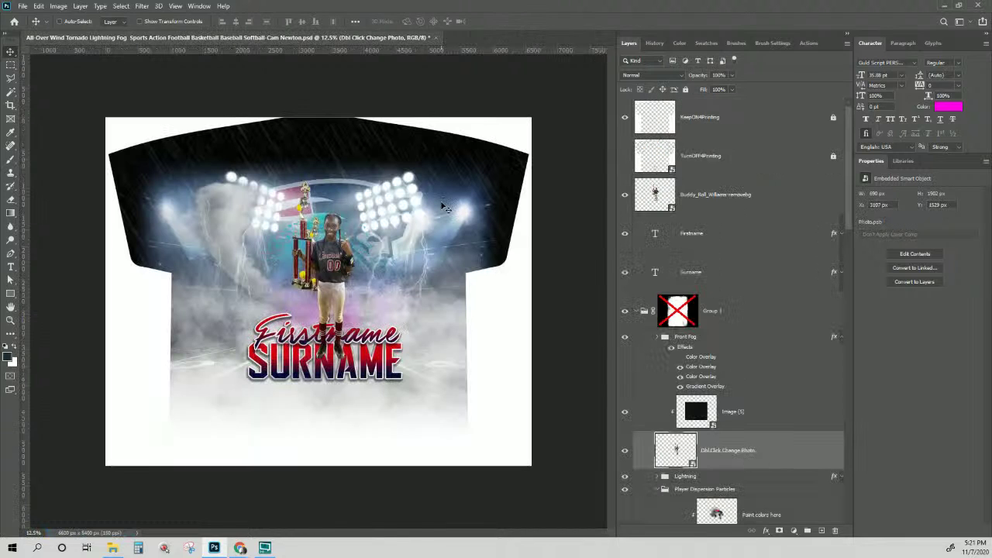
Temporarily hide the large trophy cutout above the text and inspect the updated template photo up close.
click(625, 194)
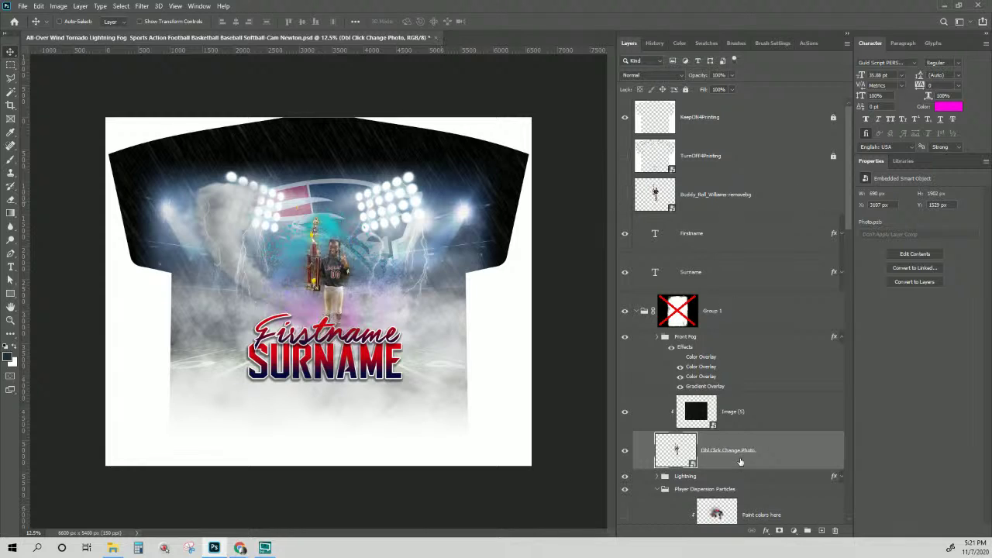
key(ctrl+plus)
key(ctrl+plus)
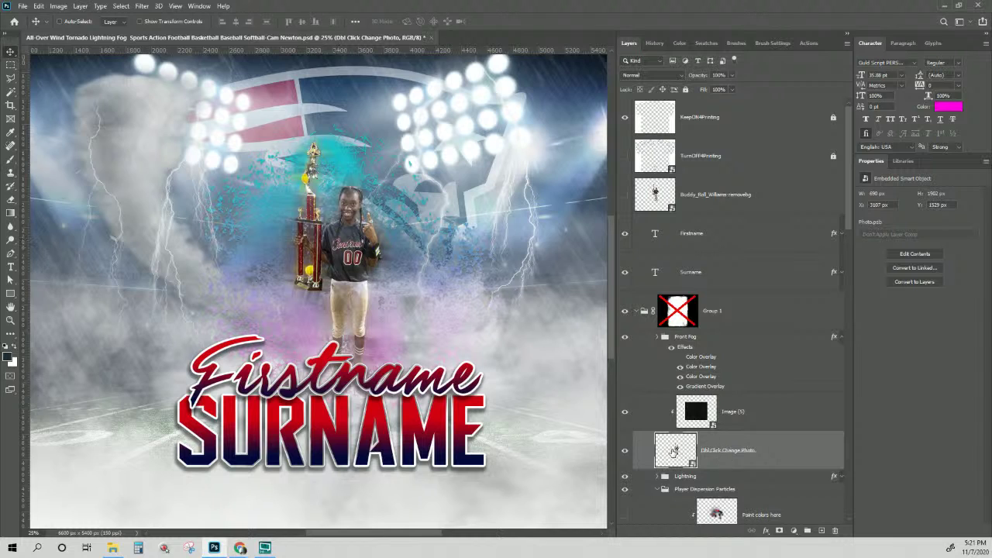
scroll(387, 291, up, 1)
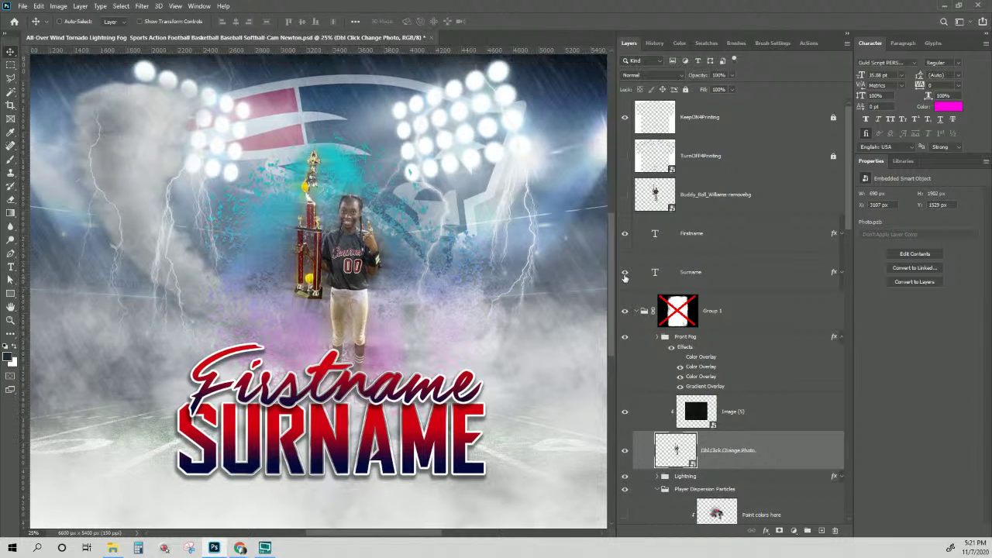
Hide the "Dbl Click Change Photo" layer and show the large trophy cutout above the text layers instead.
click(719, 208)
click(625, 448)
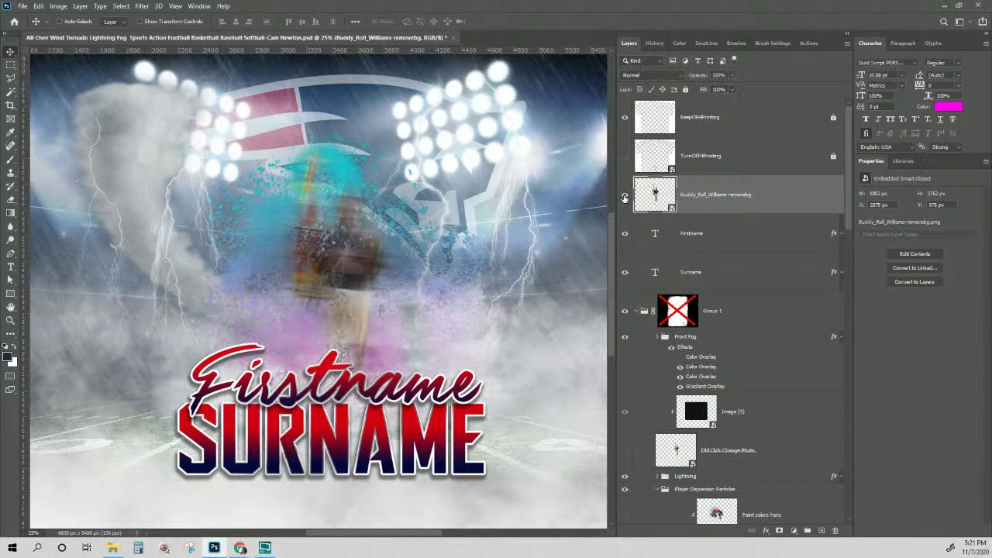
click(620, 199)
click(621, 199)
click(622, 198)
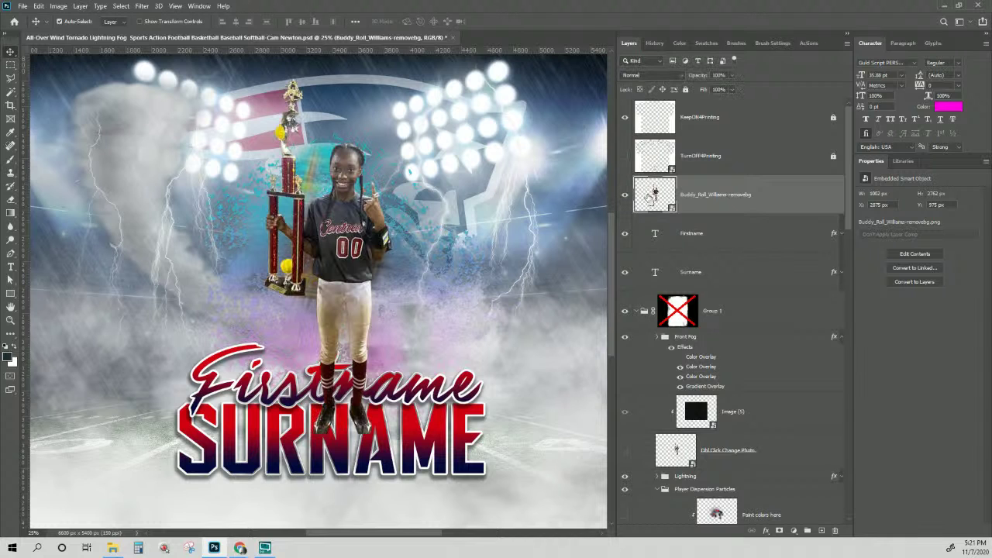
Hide the Front Fog group inside Group 1.
key(ctrl+minus)
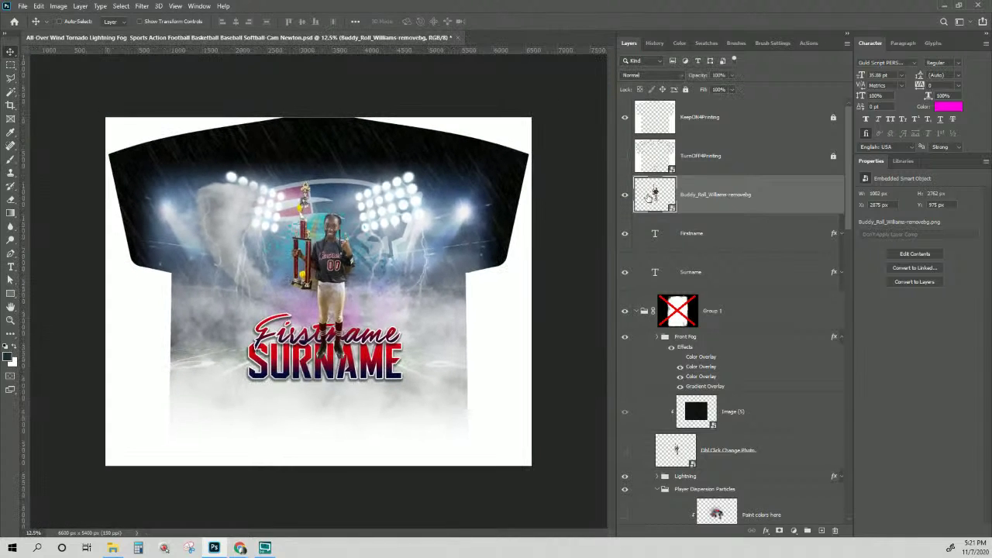
scroll(709, 222, down, 3)
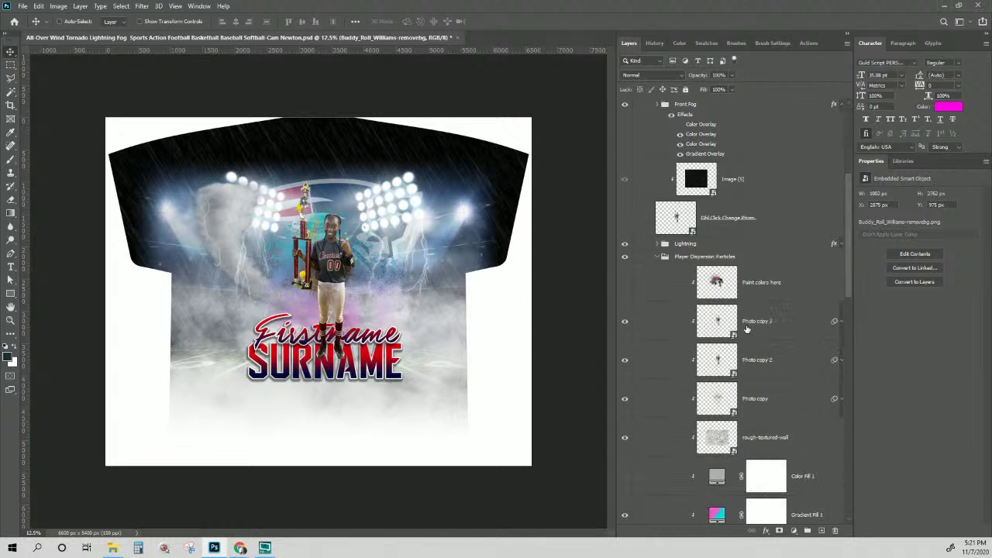
click(625, 221)
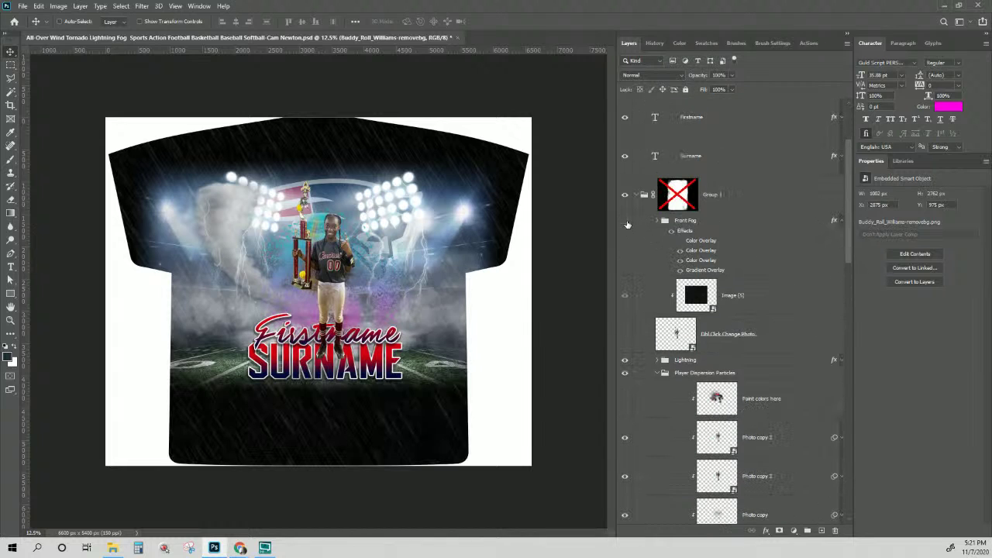
scroll(663, 211, up, 3)
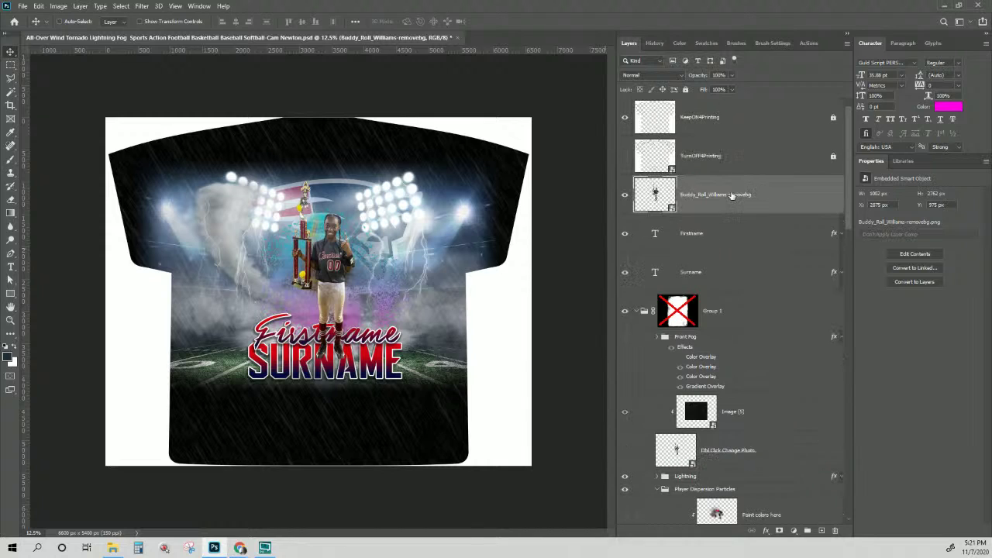
Move the large trophy cutout into Group 1 just below Front Fog, and group the Firstname and Surname layers.
drag(740, 199, 748, 399)
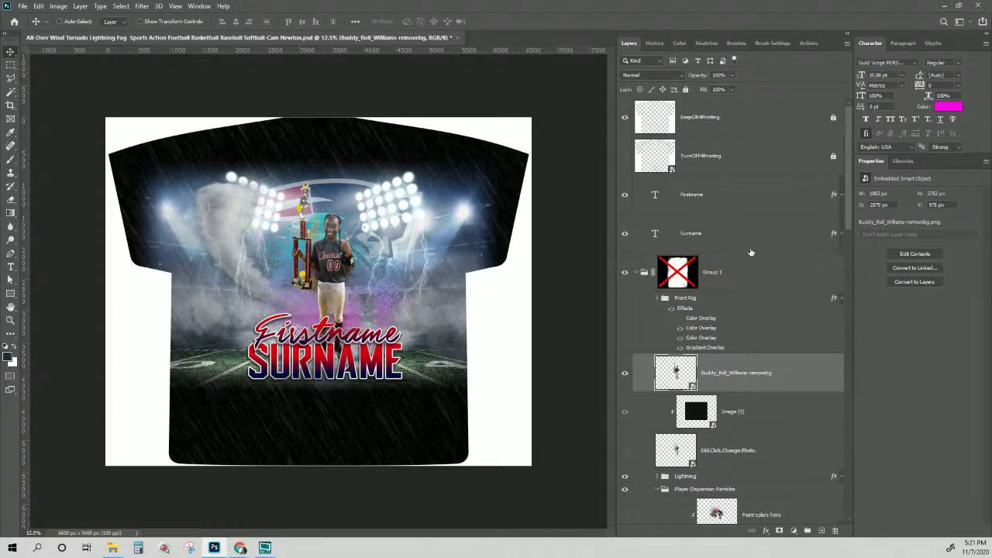
click(736, 203)
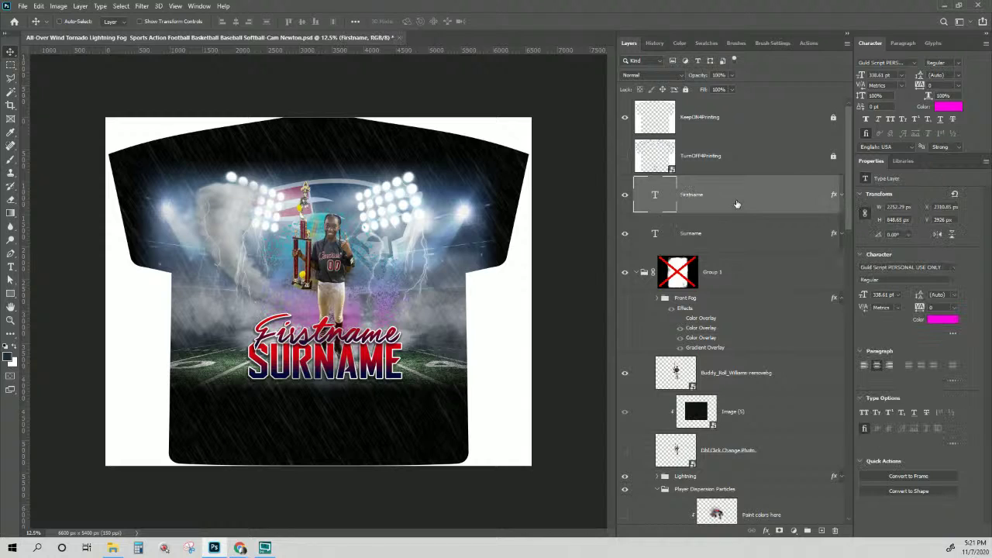
shift+click(744, 237)
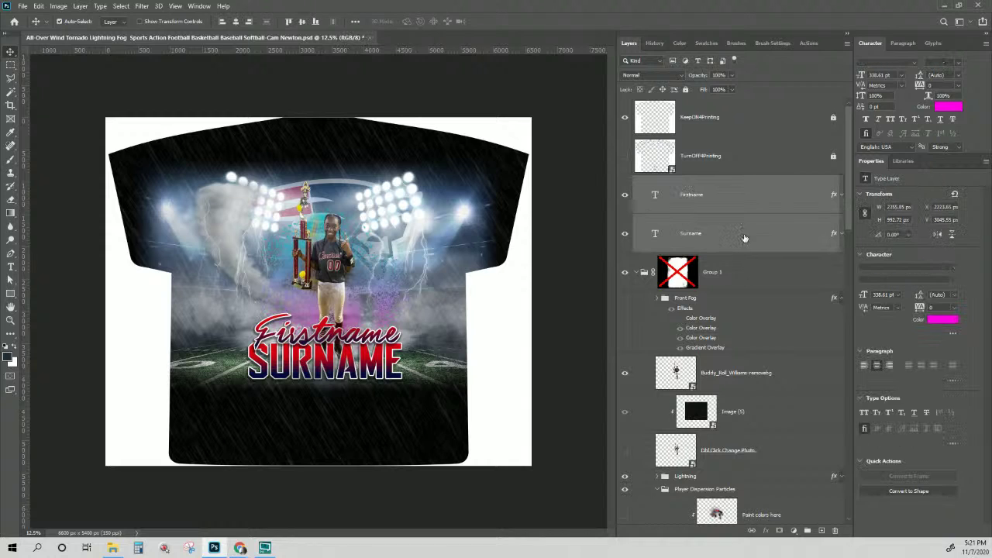
key(ctrl+g)
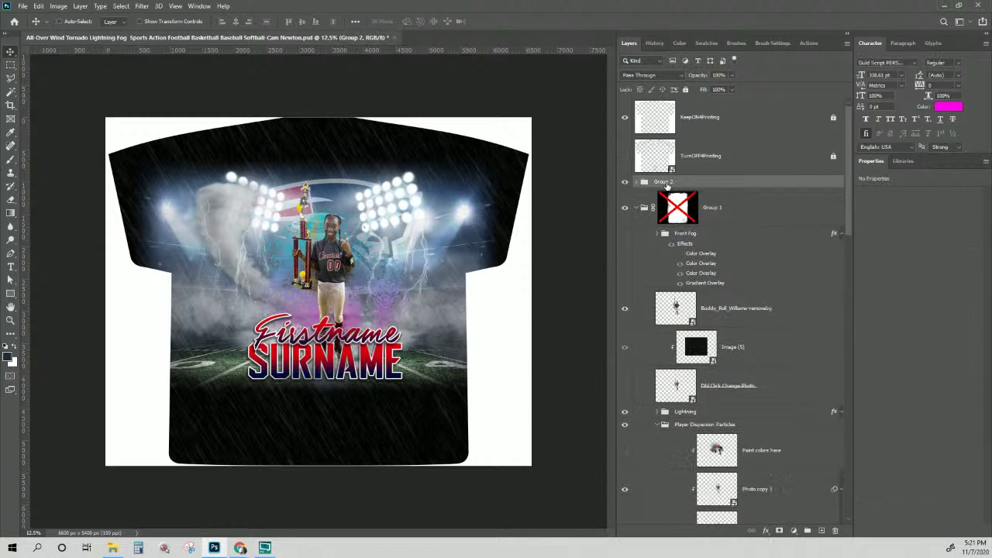
Rename the new name-layers group as Text and select the Firstname layer inside it.
double_click(666, 183)
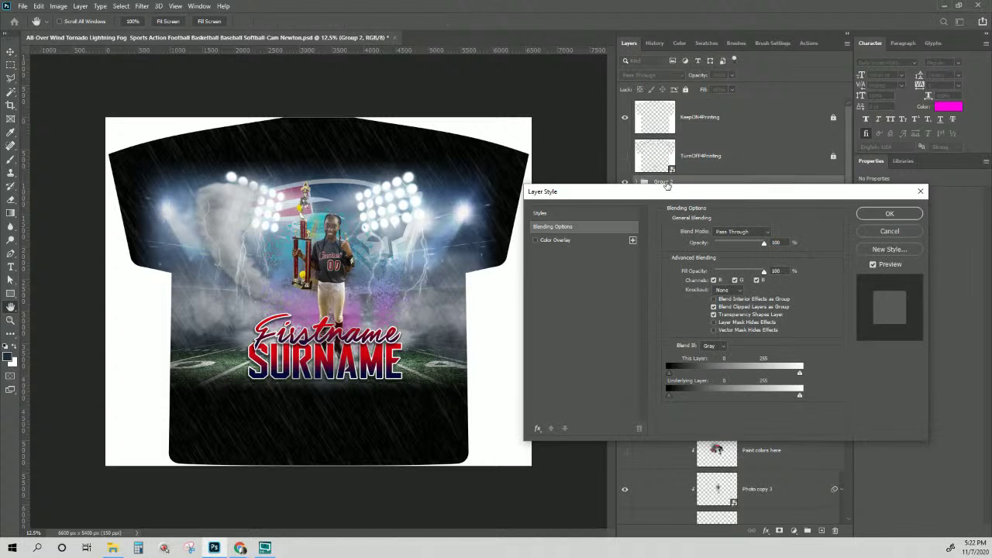
click(889, 231)
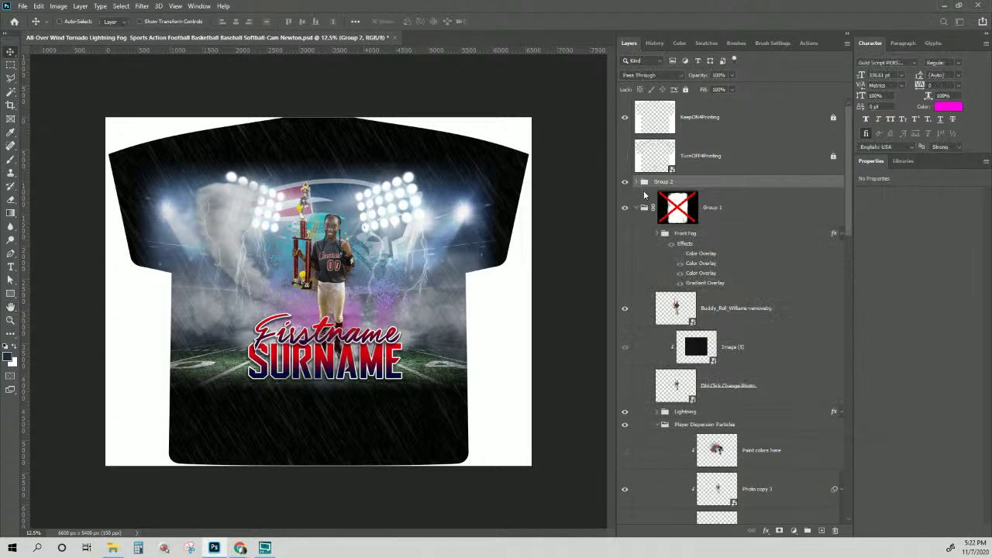
double_click(662, 182)
text(Text)
key(Return)
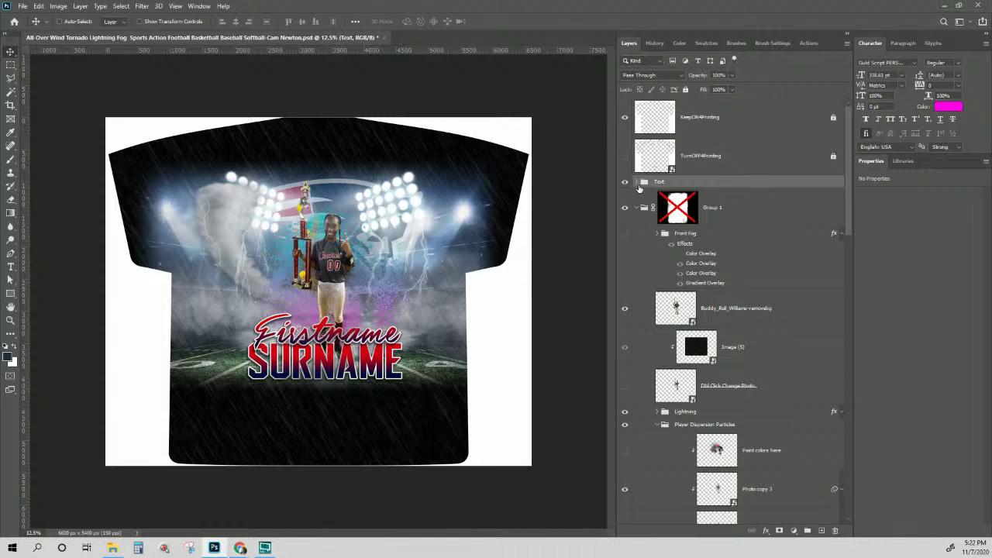
click(636, 182)
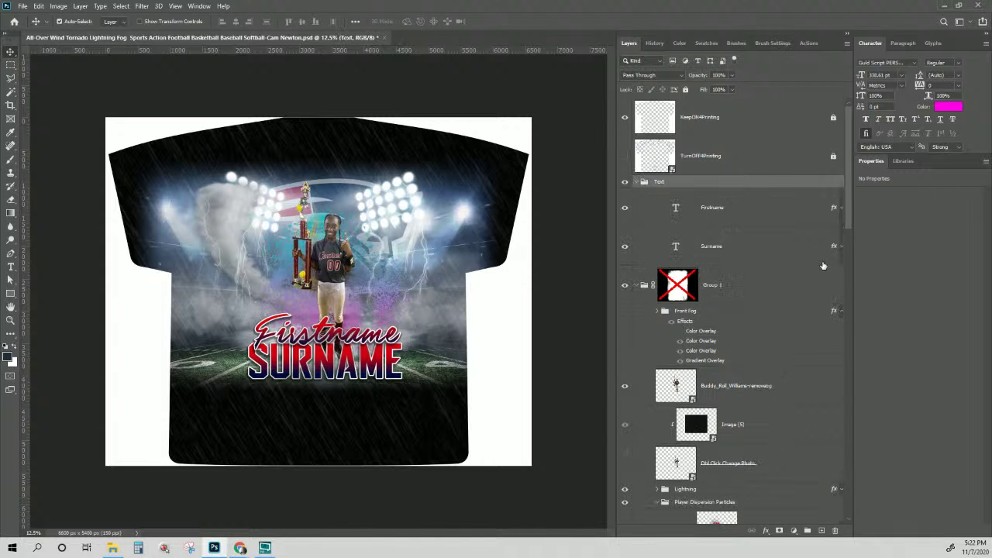
key(ctrl+plus)
key(ctrl+plus)
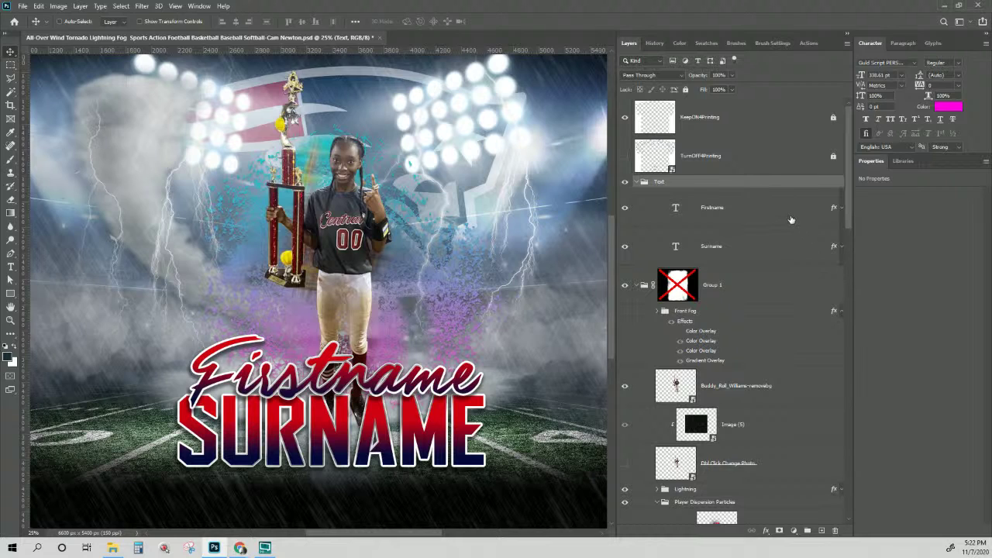
click(711, 208)
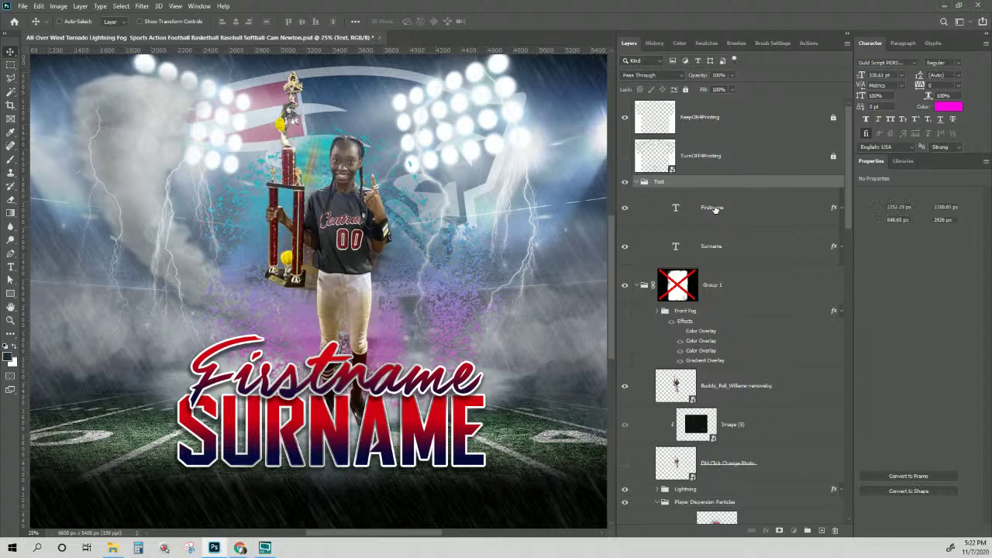
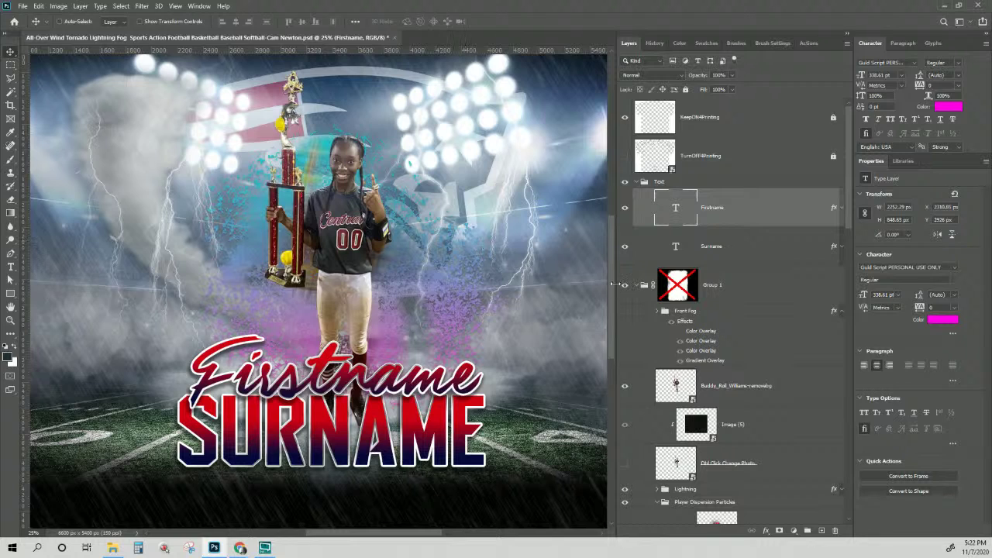
Duplicate the Player Dispersion Particles group and hide the original group.
scroll(718, 285, down, 1)
scroll(718, 285, down, 4)
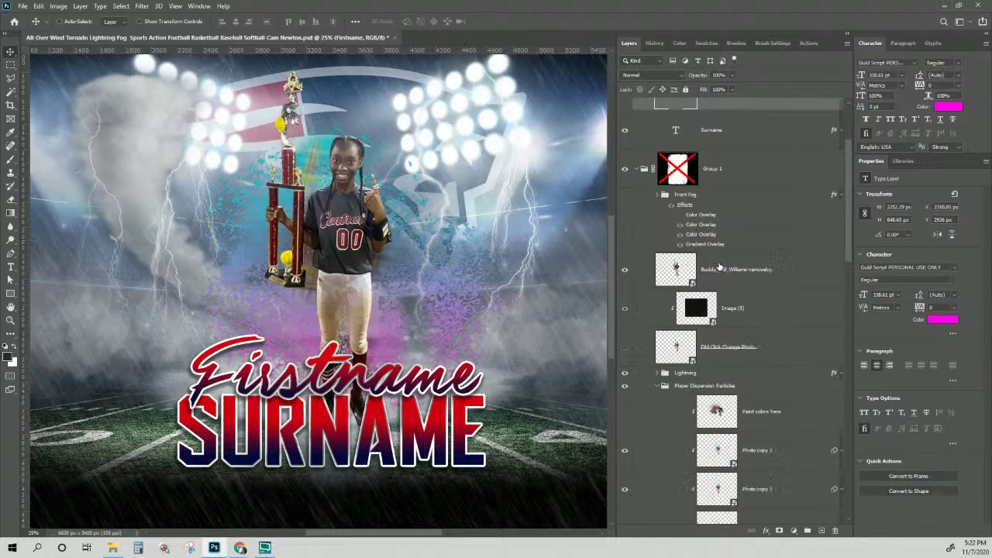
click(659, 311)
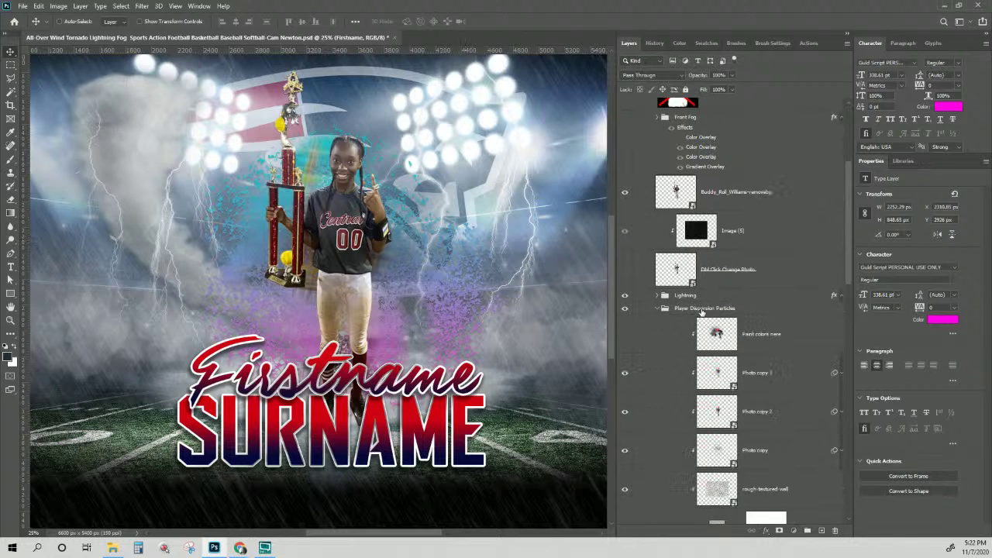
click(657, 310)
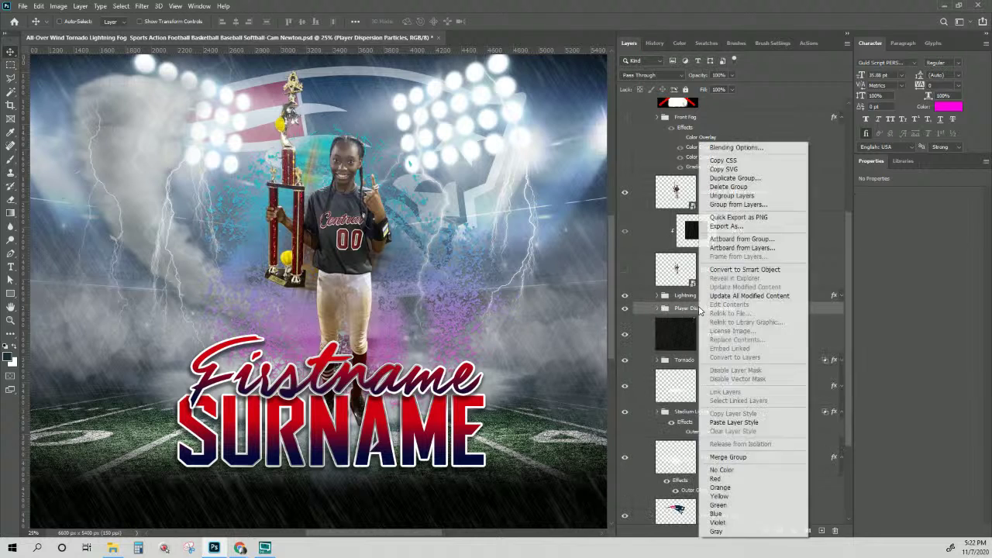
right_click(699, 313)
click(757, 177)
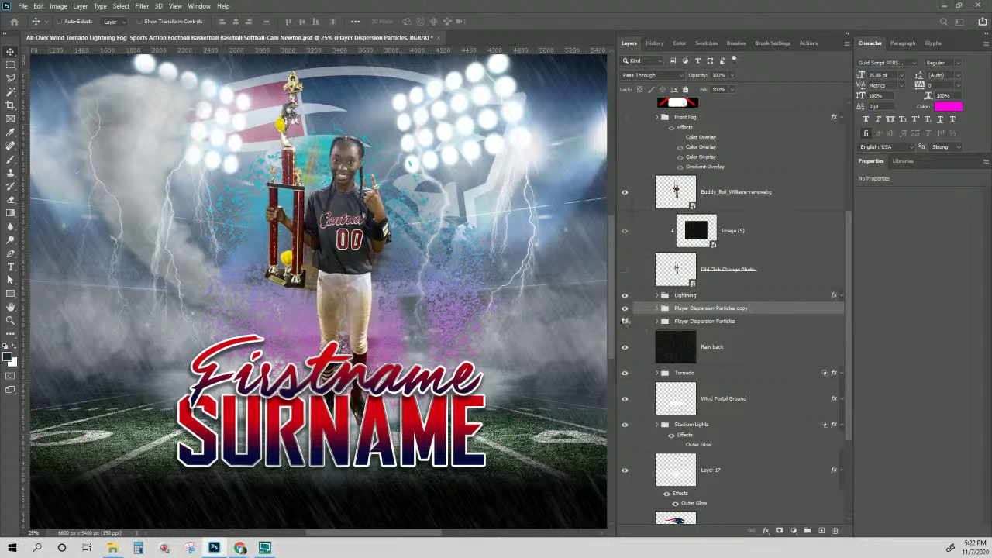
click(624, 320)
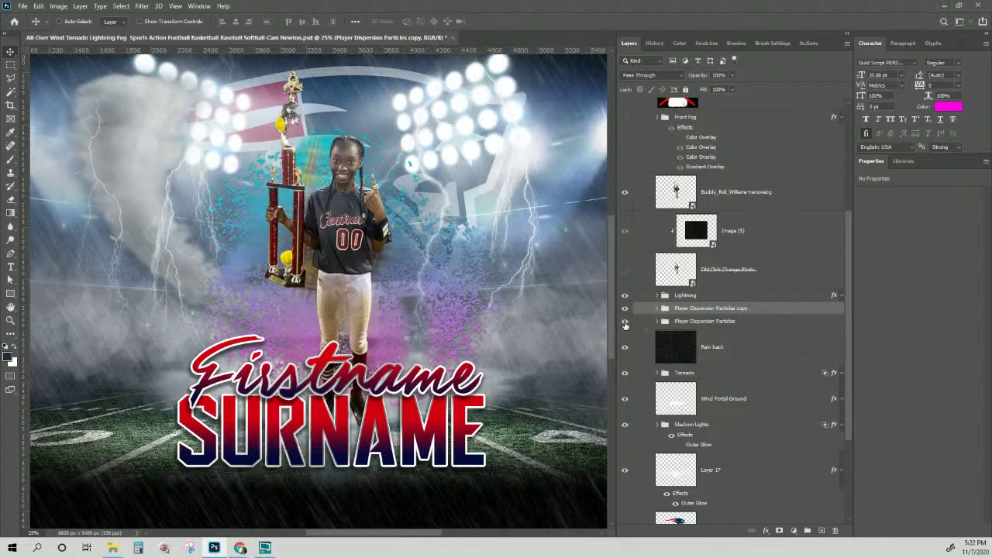
Examine the layers inside the Player Dispersion Particles copy group, including its Dispersion pieces.
click(657, 308)
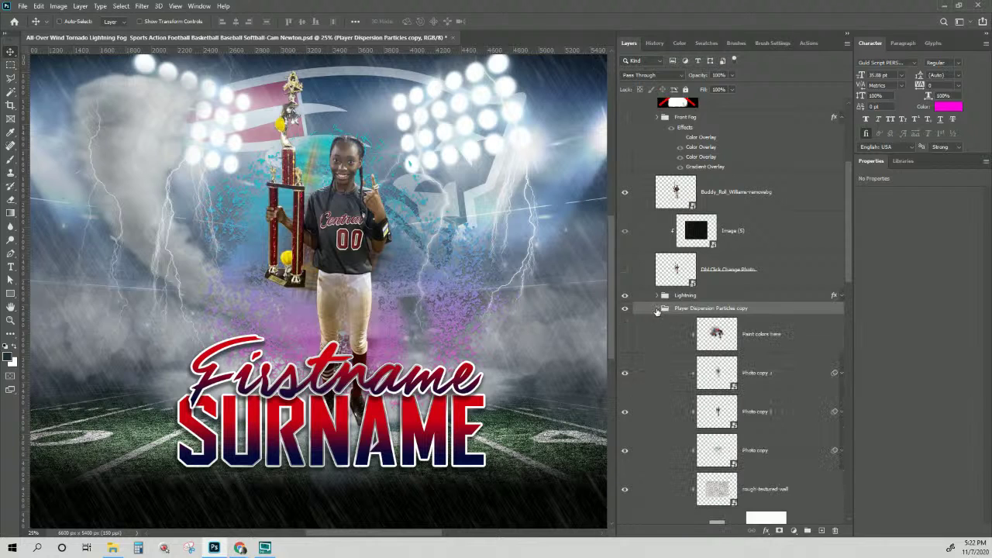
scroll(741, 361, down, 10)
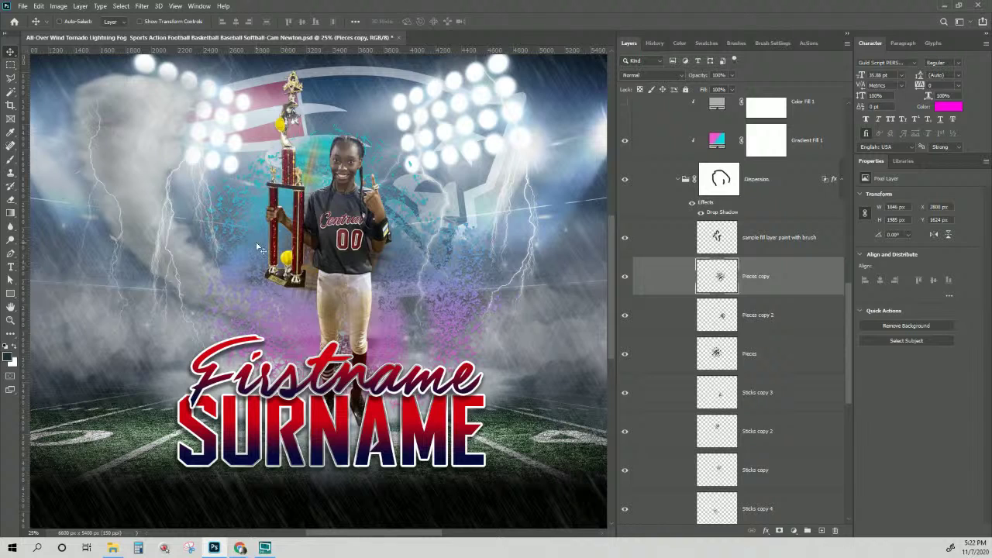
scroll(731, 279, up, 5)
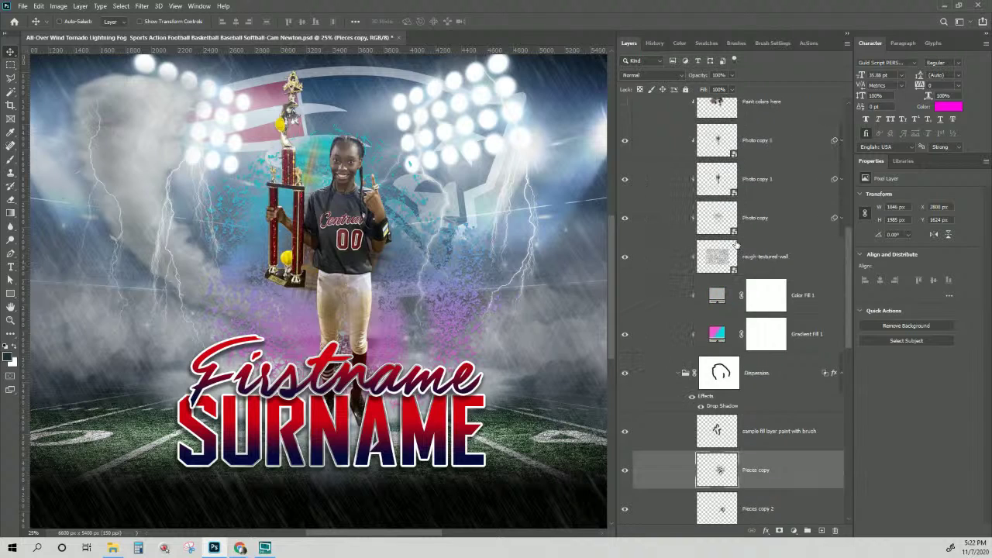
scroll(732, 233, up, 1)
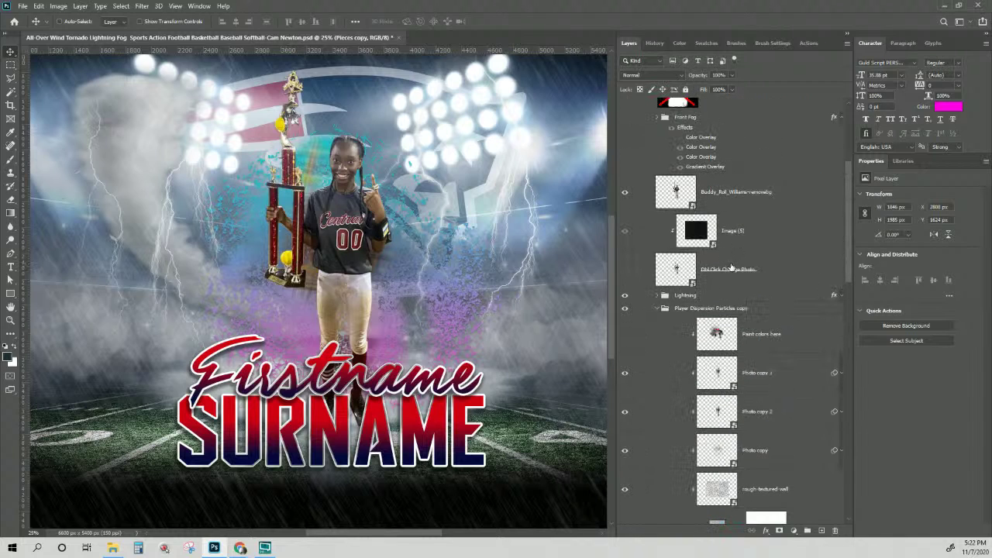
scroll(733, 278, down, 1)
scroll(733, 277, up, 1)
Scale the large trophy cutout to about 158% and shift it upward over the dispersion effect.
click(715, 192)
key(ctrl+t)
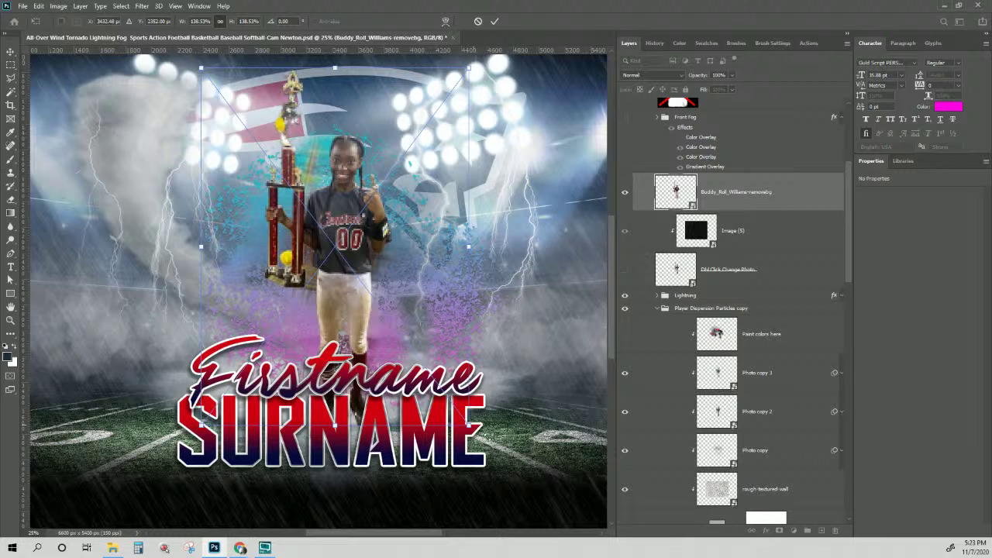
drag(468, 424, 506, 474)
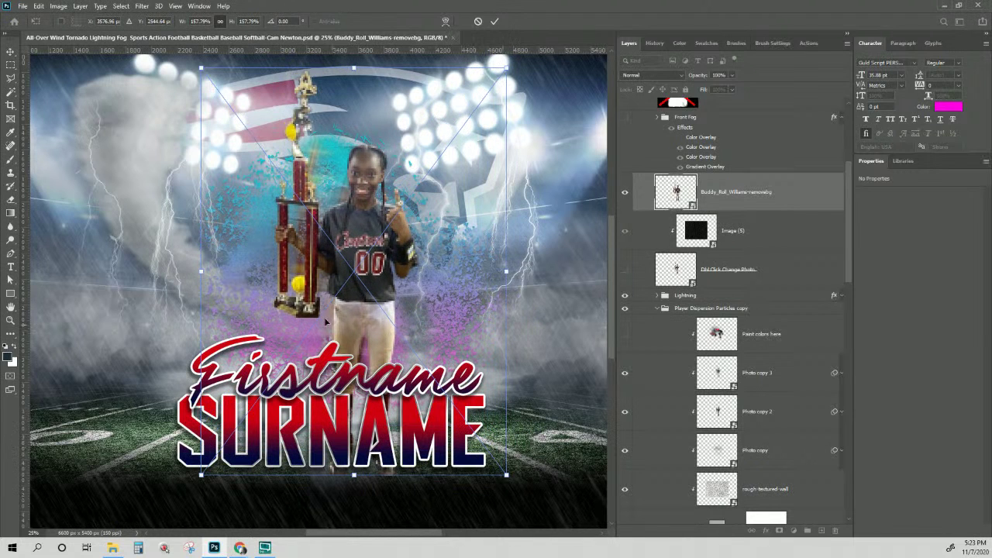
drag(357, 319, 351, 286)
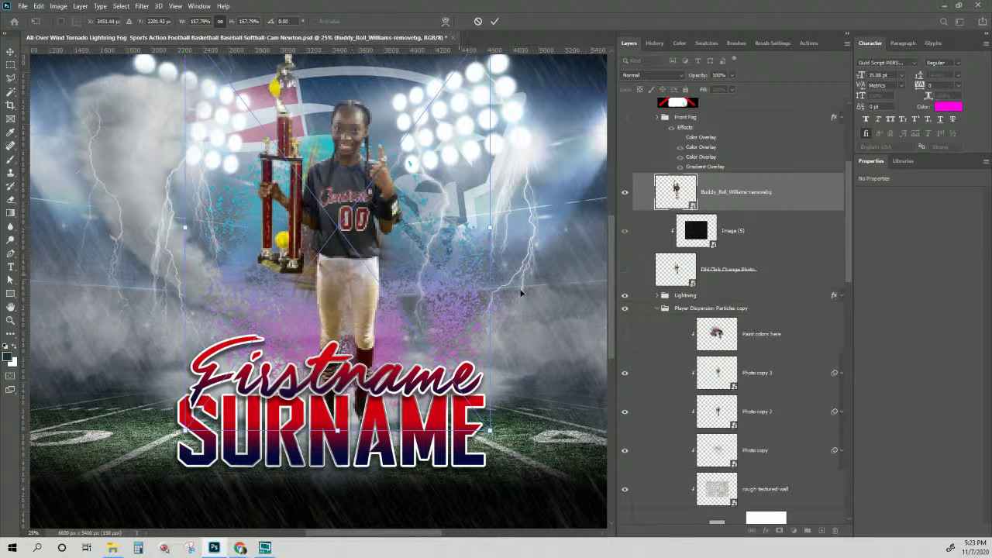
key(Return)
Hide the Text group and duplicate it under the name Text copy.
scroll(663, 109, up, 1)
scroll(642, 299, up, 4)
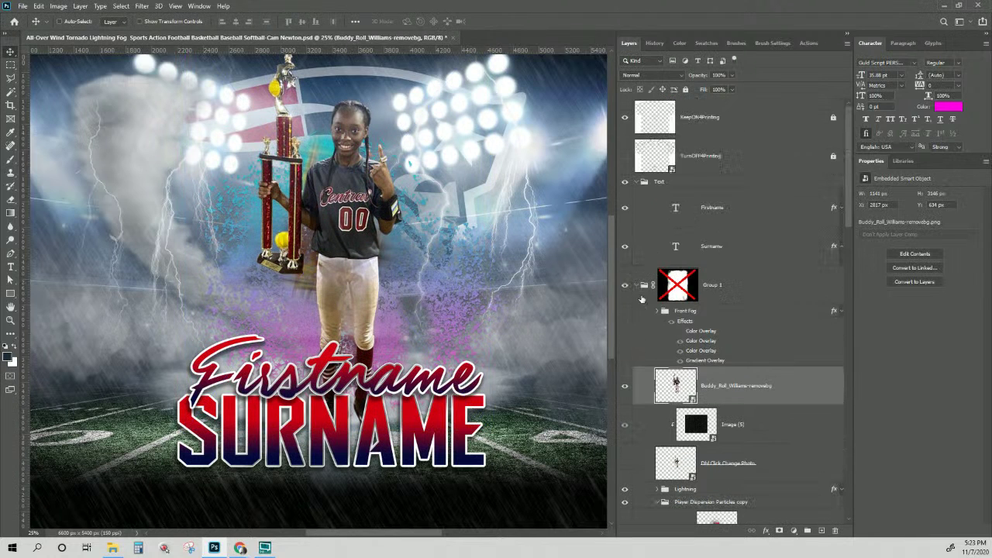
scroll(672, 404, down, 3)
scroll(655, 391, up, 3)
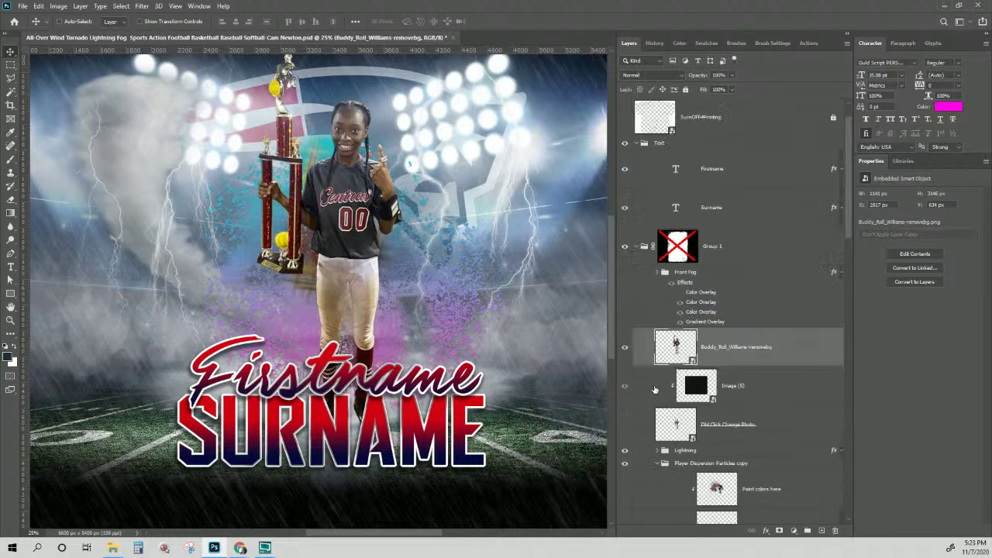
click(626, 184)
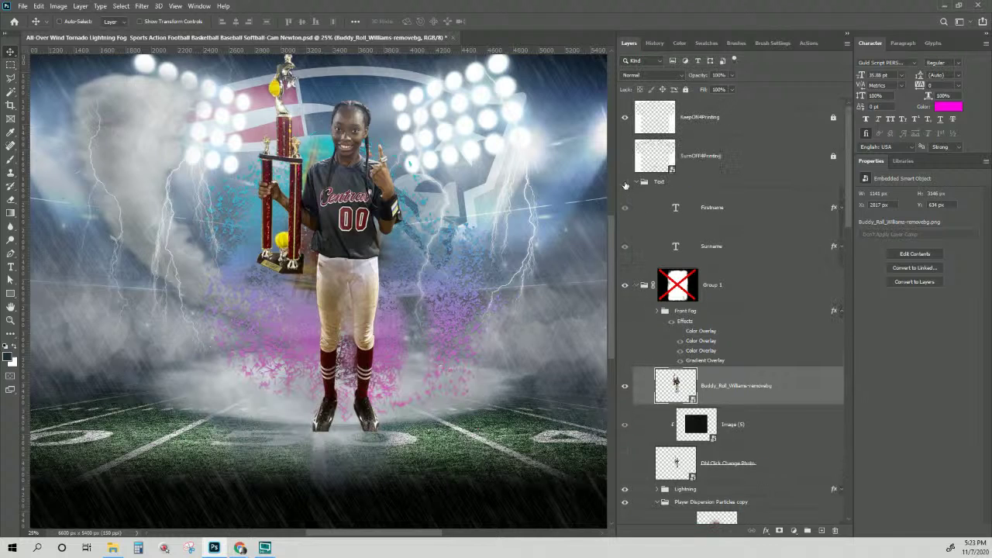
click(636, 182)
right_click(672, 182)
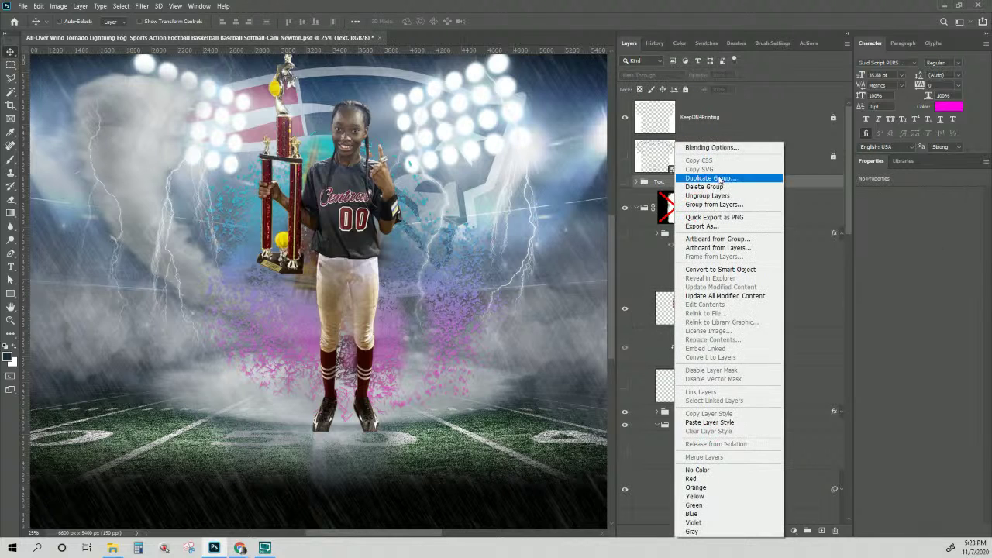
click(720, 179)
key(Return)
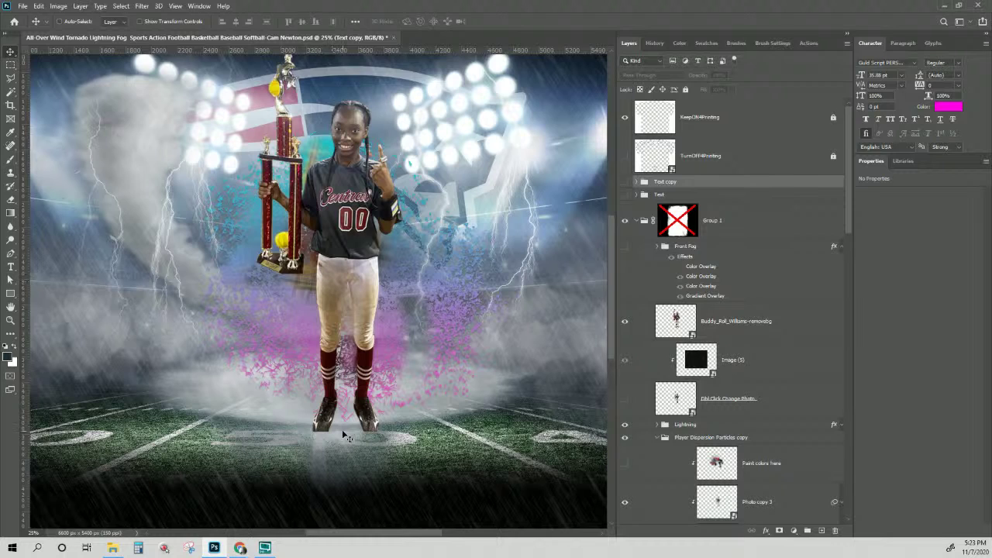
Enlarge the trophy cutout to about 173% and move it slightly left so the feet stand on the field.
key(ctrl+minus)
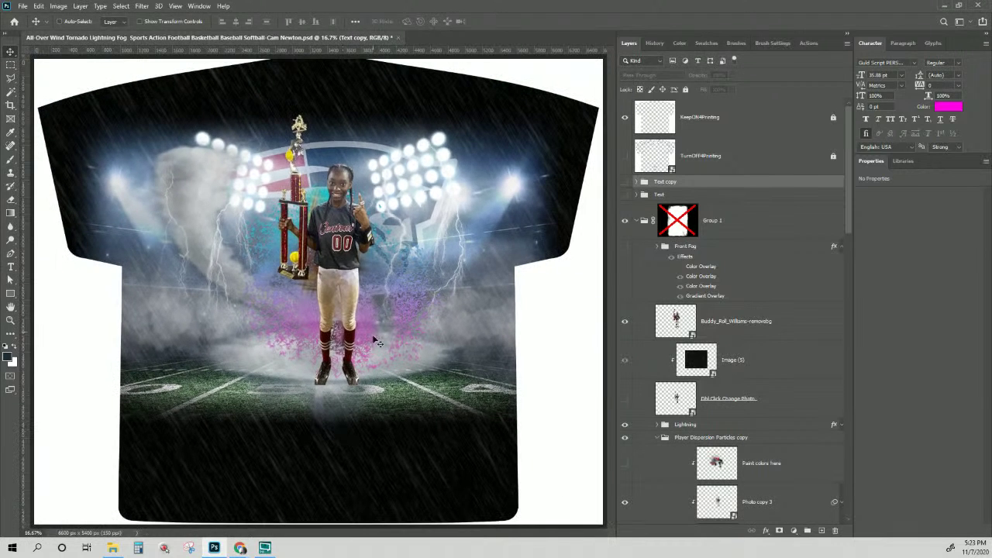
right_click(333, 284)
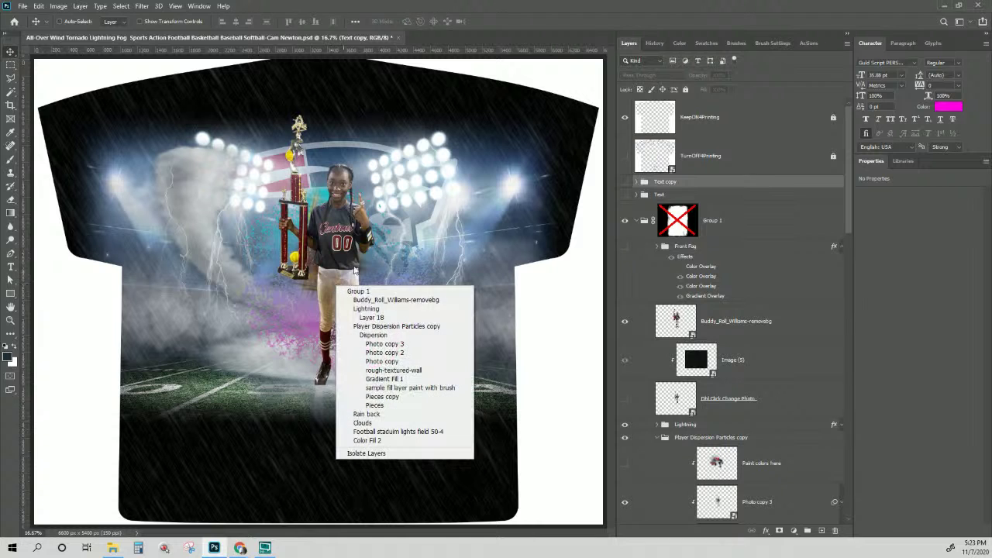
click(376, 301)
mouse_move(353, 292)
mouse_down()
mouse_move(341, 238)
mouse_move(349, 289)
mouse_up()
key(ctrl+t)
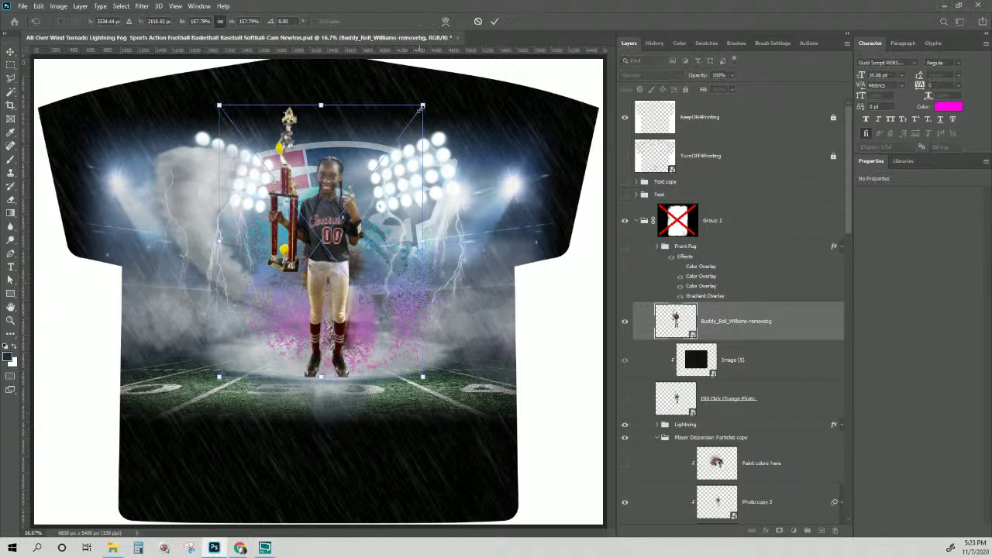
drag(430, 95, 450, 70)
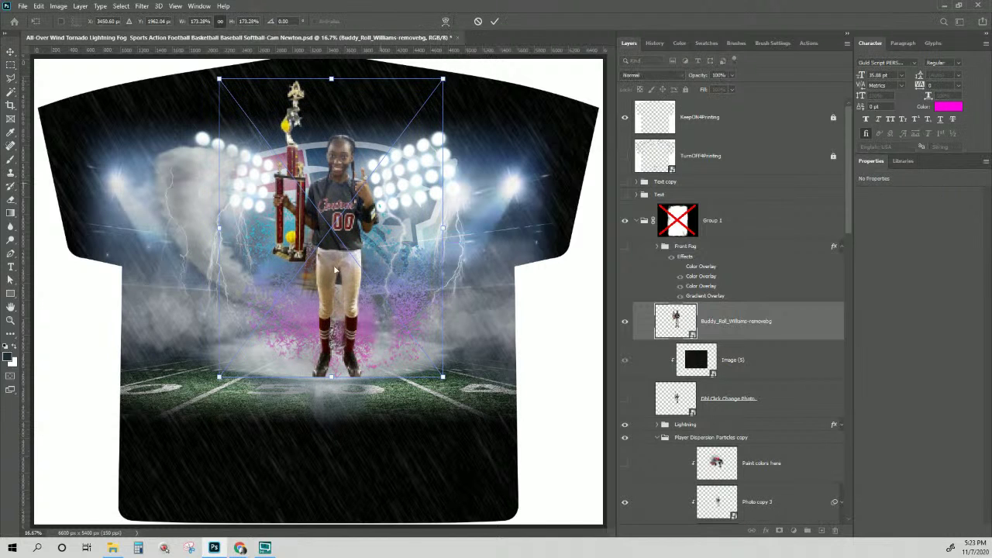
drag(344, 258, 325, 273)
key(Return)
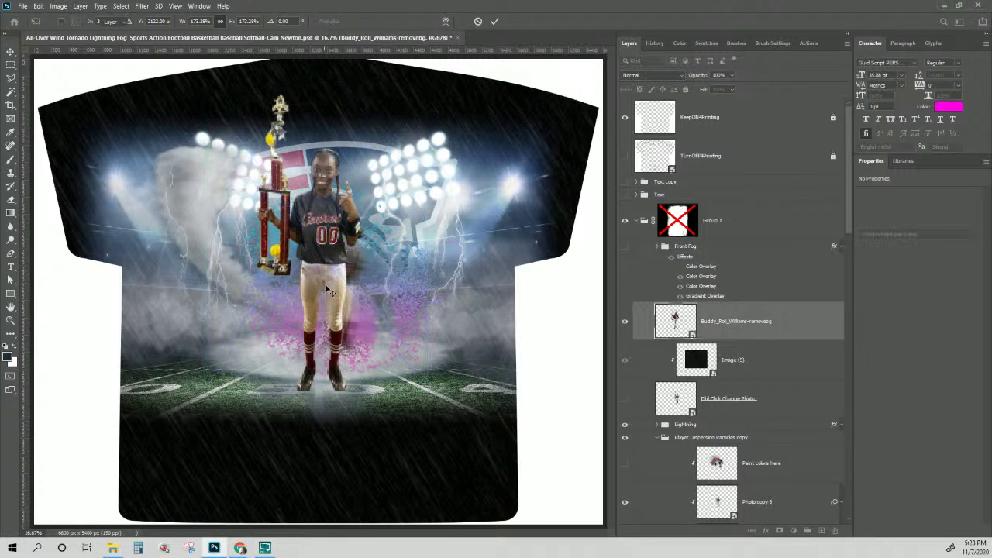
Open the layer style of the Wind Portal Ground layer and add a second Color Overlay.
right_click(379, 375)
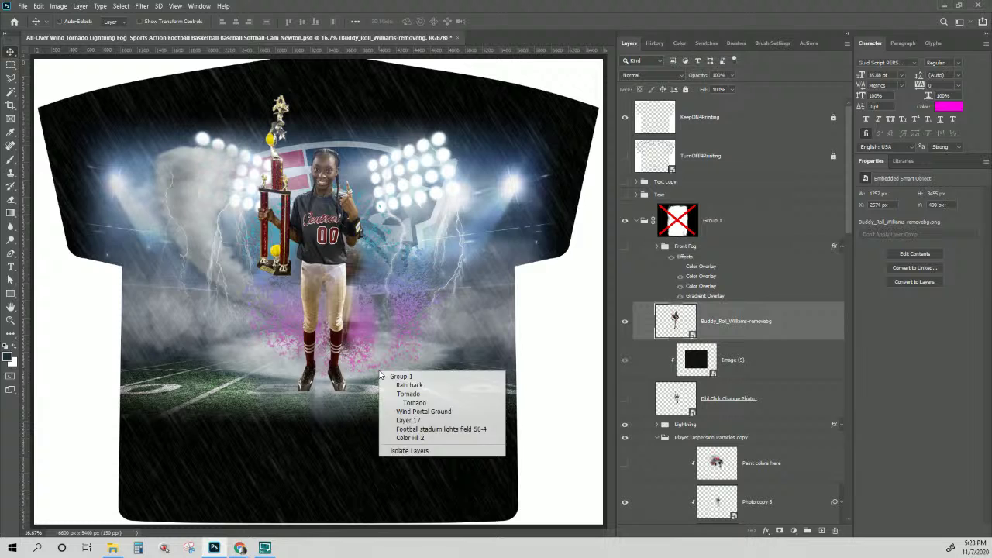
click(420, 411)
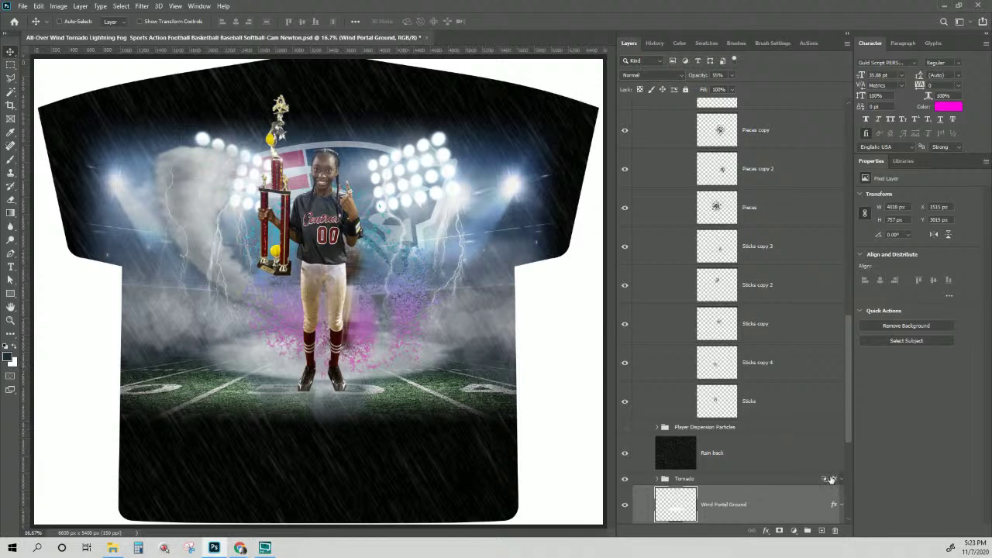
scroll(831, 476, down, 1)
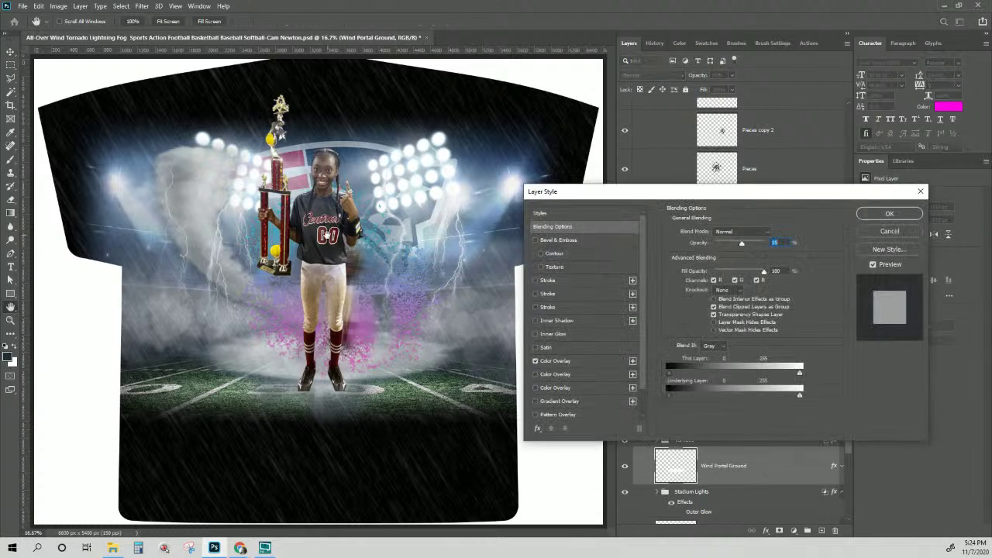
click(571, 362)
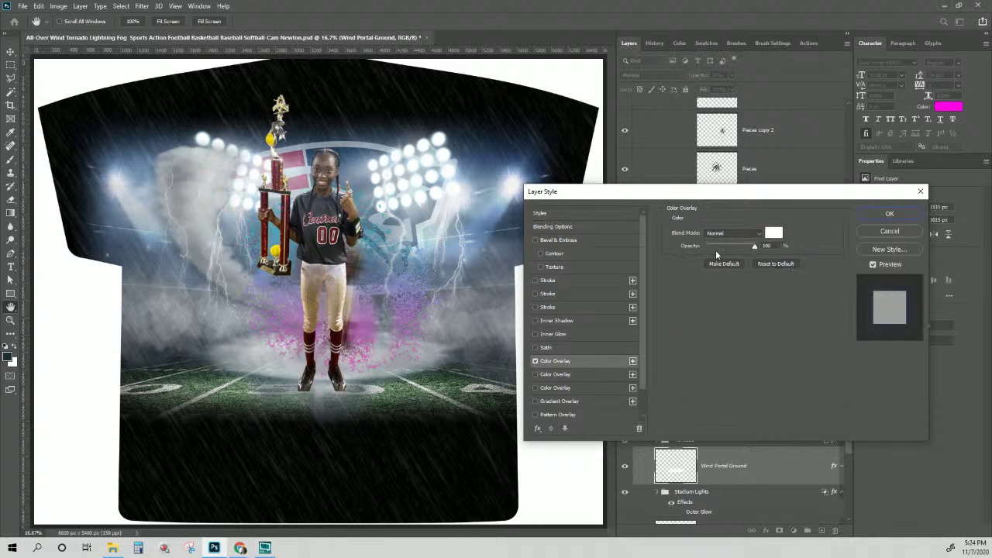
click(771, 233)
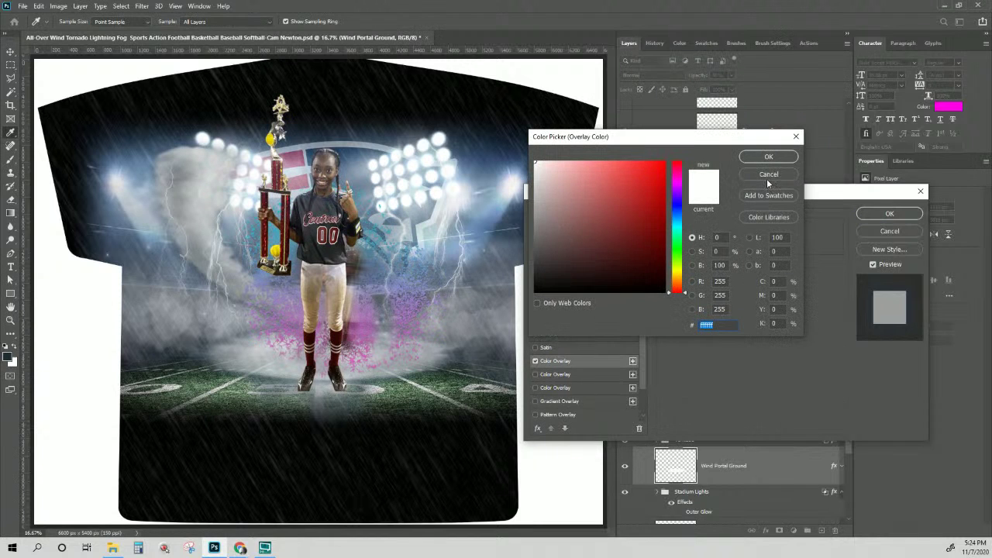
click(767, 175)
click(631, 361)
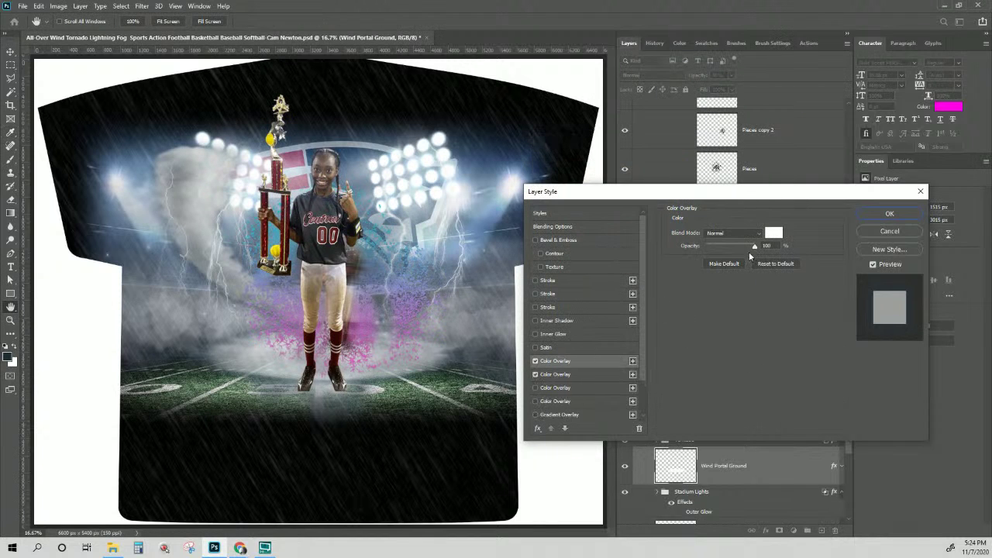
Disable the first Color Overlay on Wind Portal Ground and set the second to a dark maroon sampled from the player's sock.
click(603, 376)
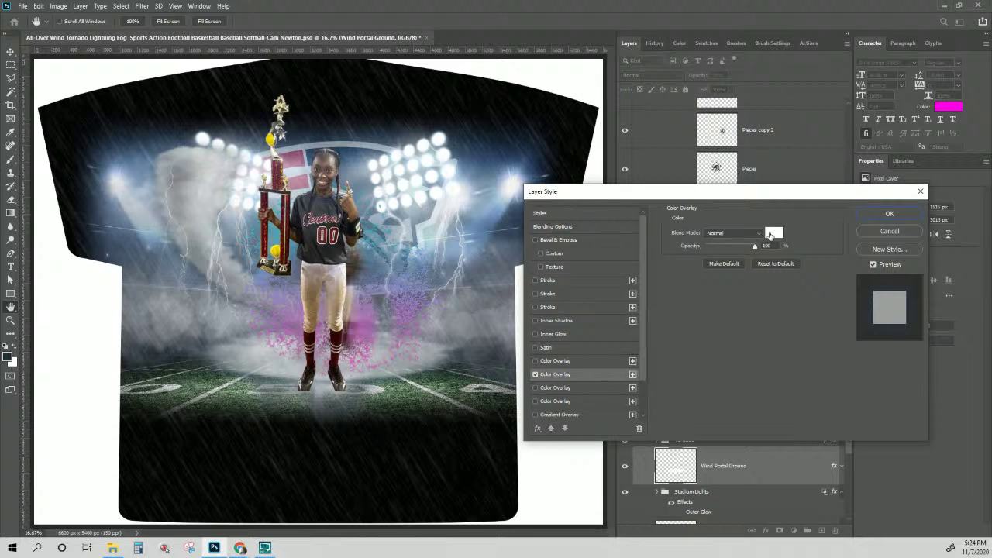
click(773, 233)
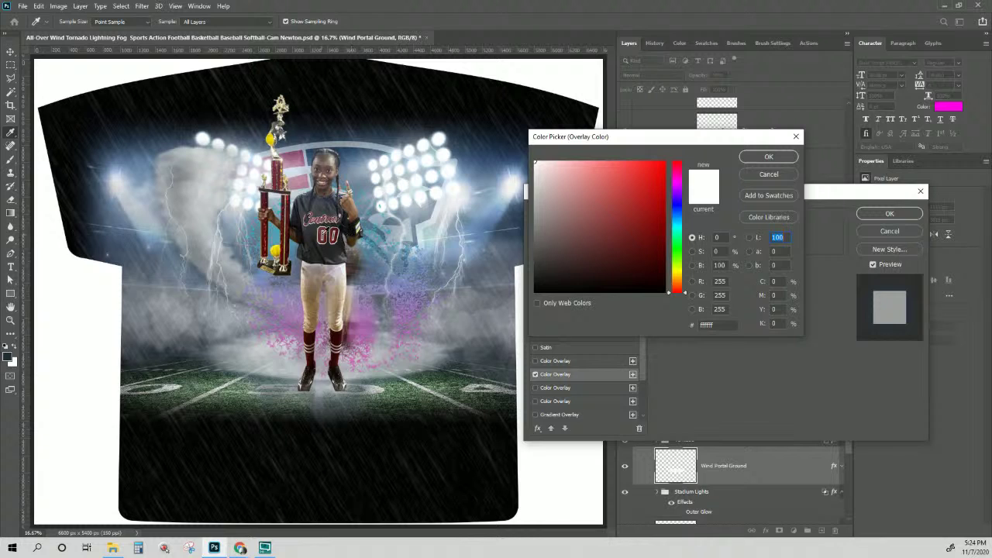
click(335, 341)
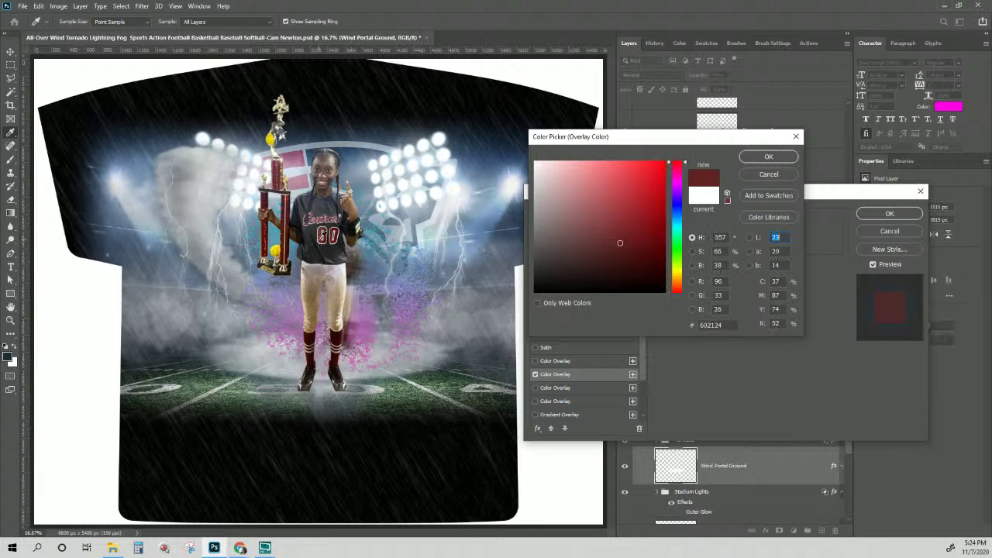
click(344, 335)
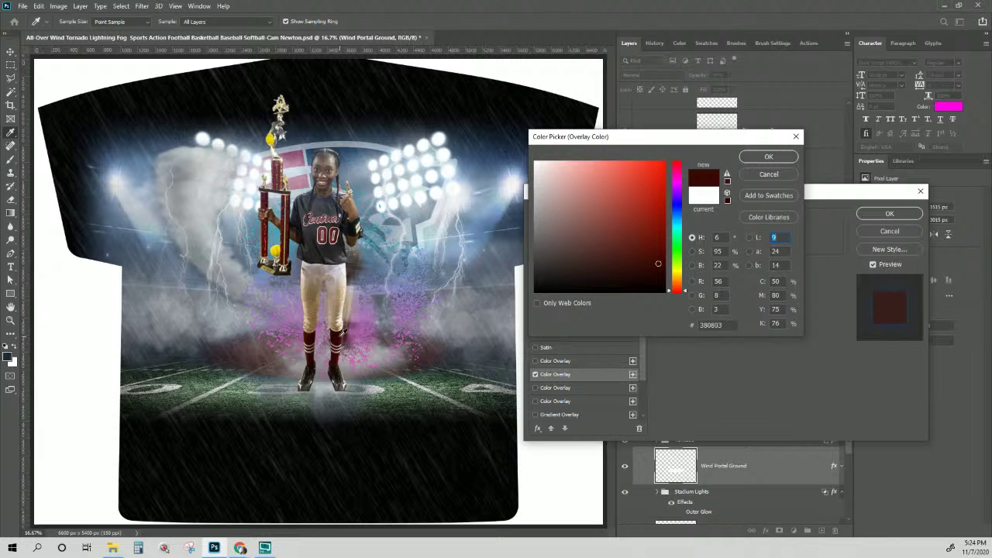
click(727, 182)
click(765, 157)
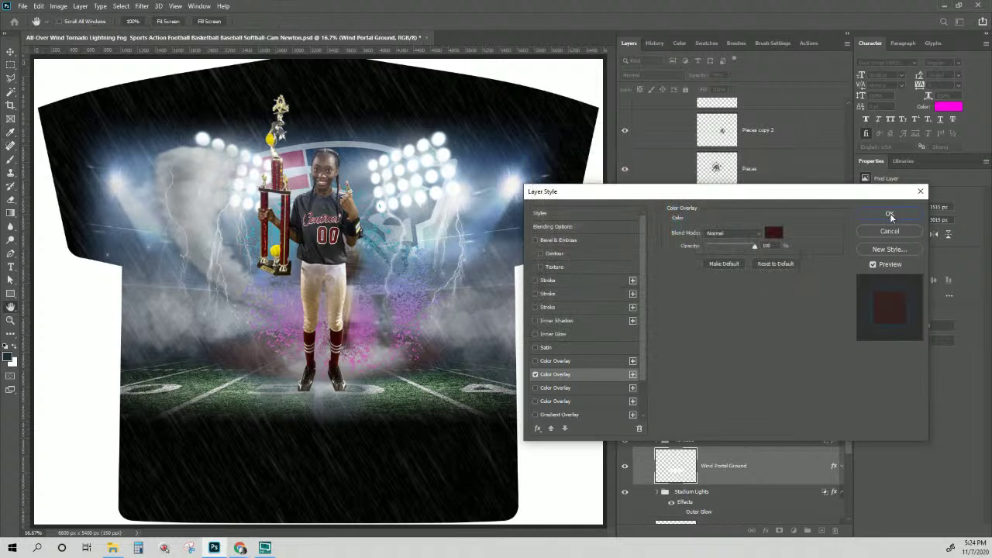
click(889, 214)
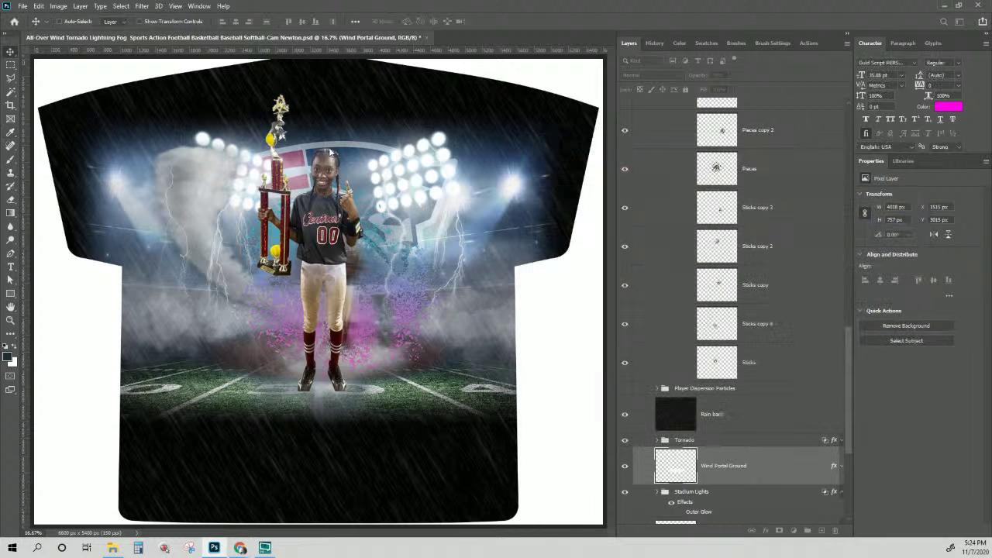
Apply a Color Overlay in dark maroon 34120f to the Tornado group.
right_click(208, 176)
click(232, 193)
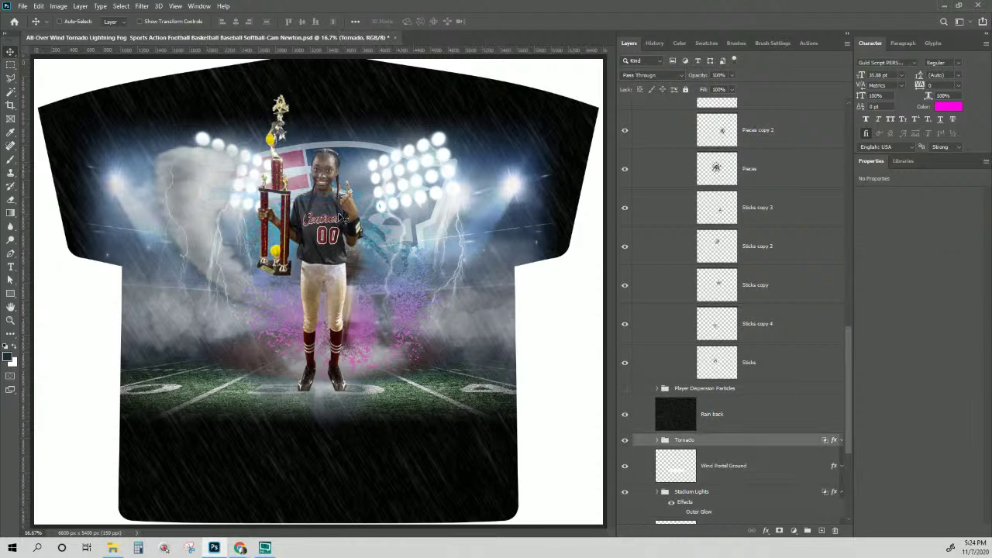
double_click(835, 441)
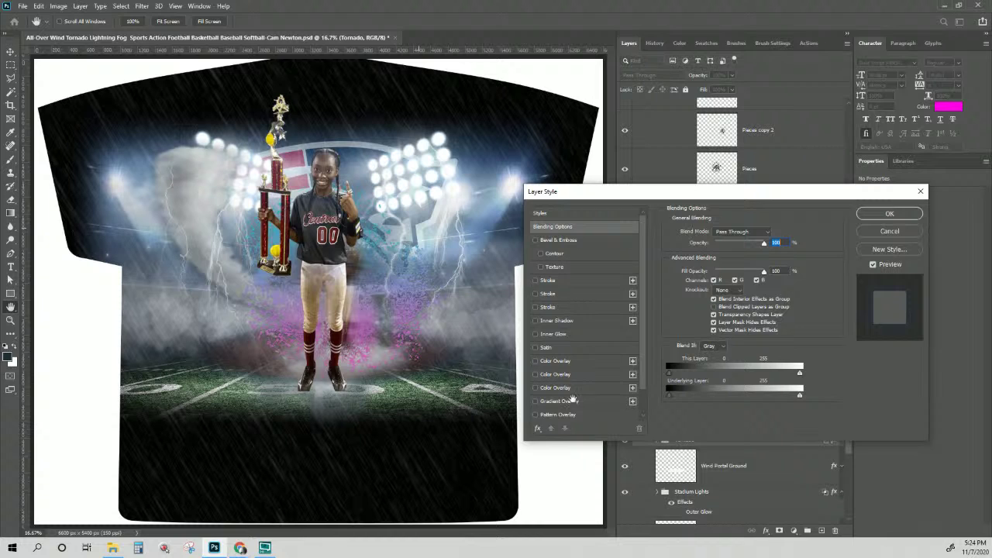
click(563, 362)
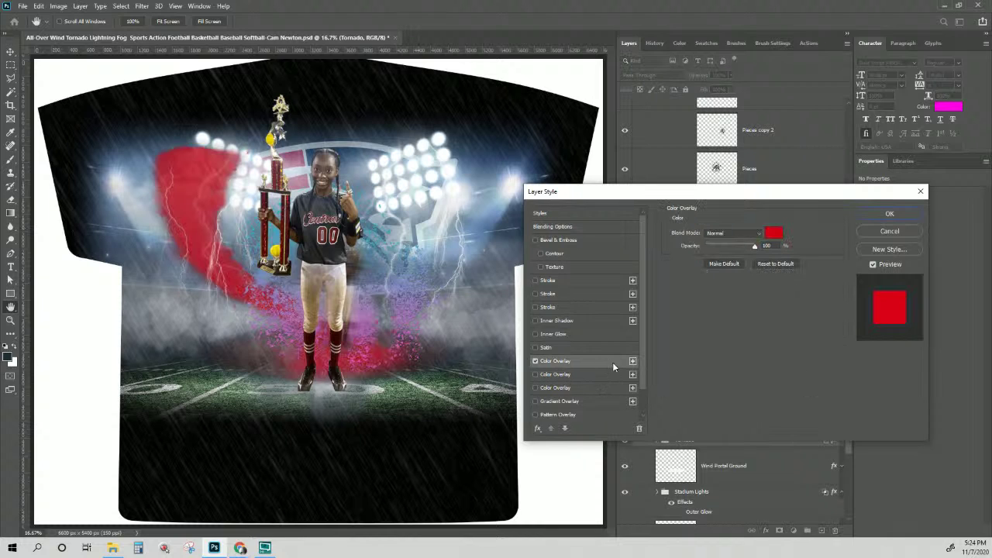
click(773, 234)
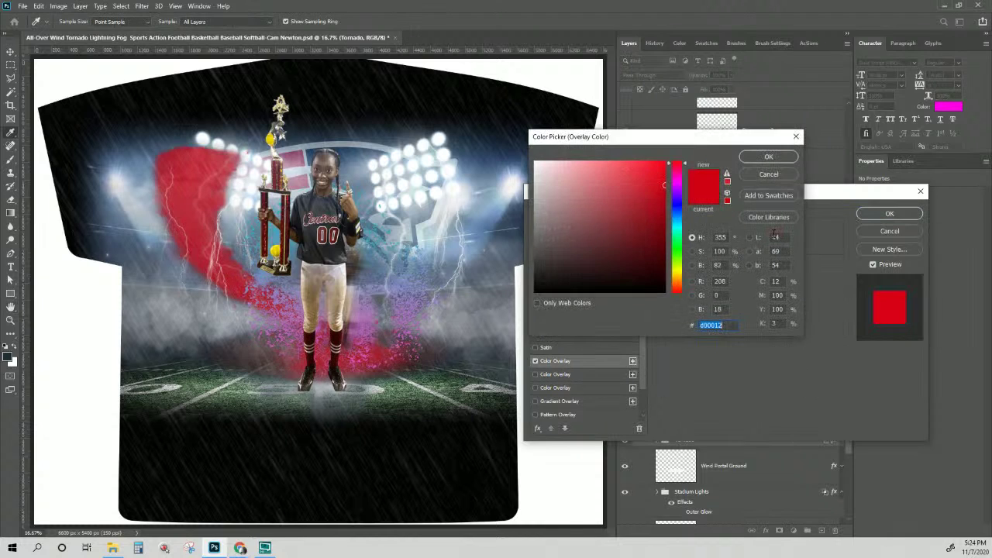
text(34120f)
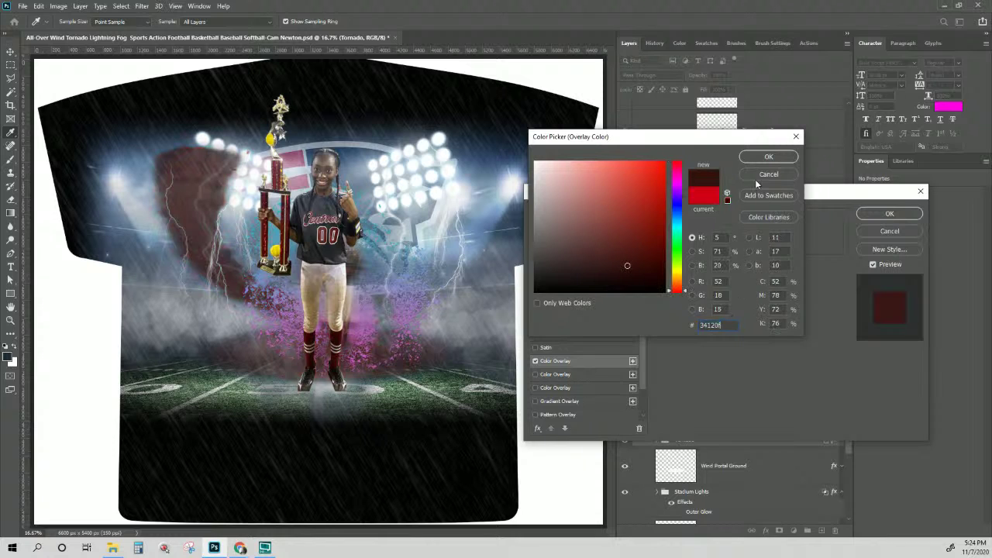
click(767, 157)
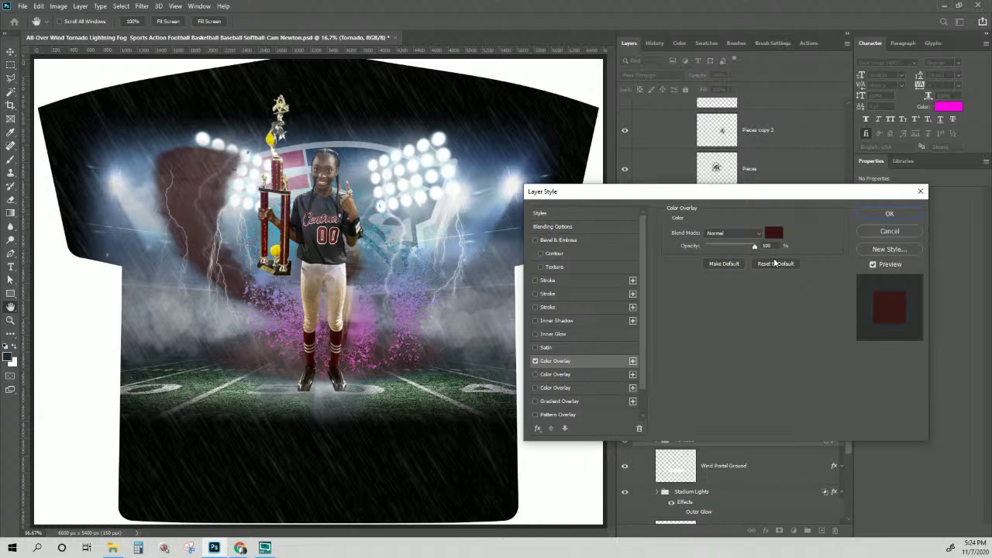
click(868, 215)
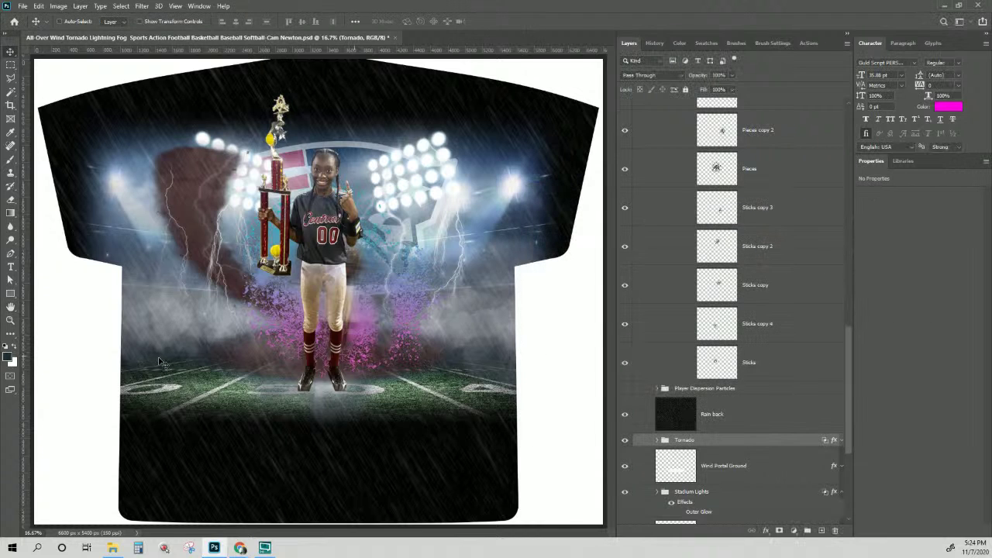
Change the shirt's Color Fill 2 background color to 34120f.
scroll(737, 375, down, 5)
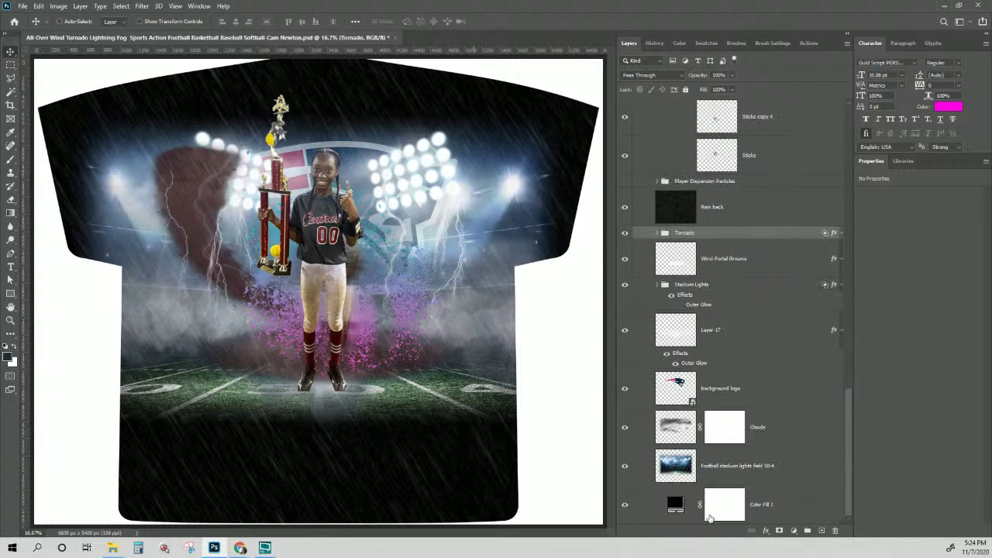
double_click(675, 504)
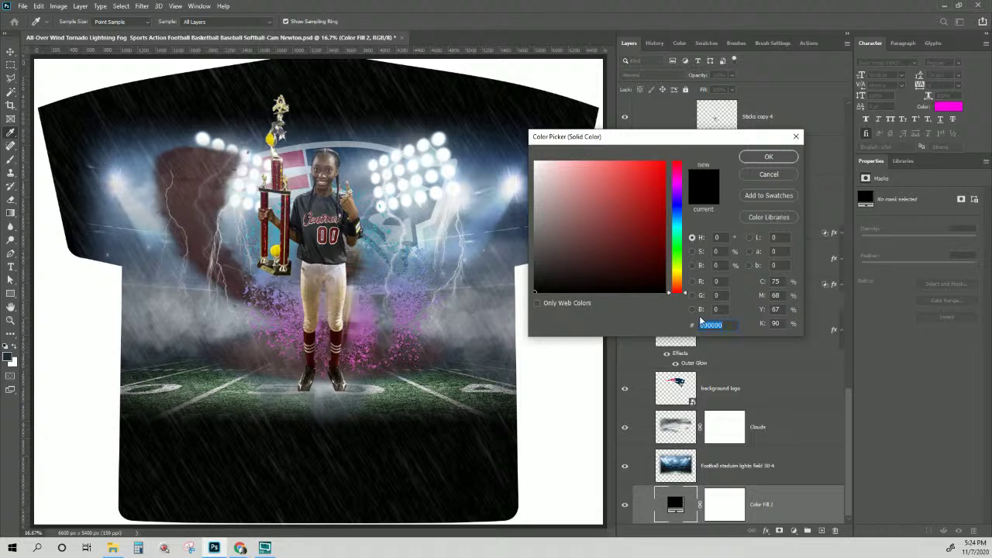
text(34120f)
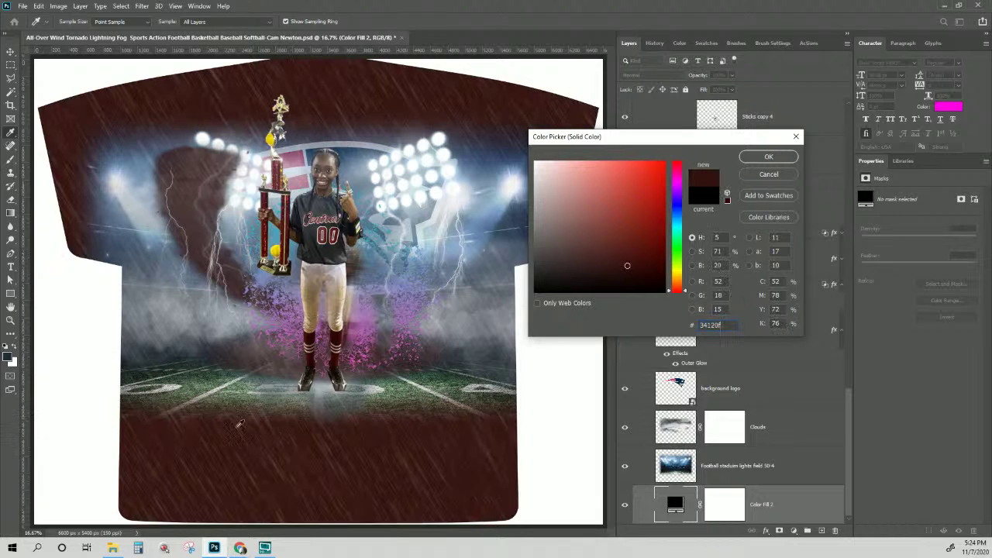
click(769, 157)
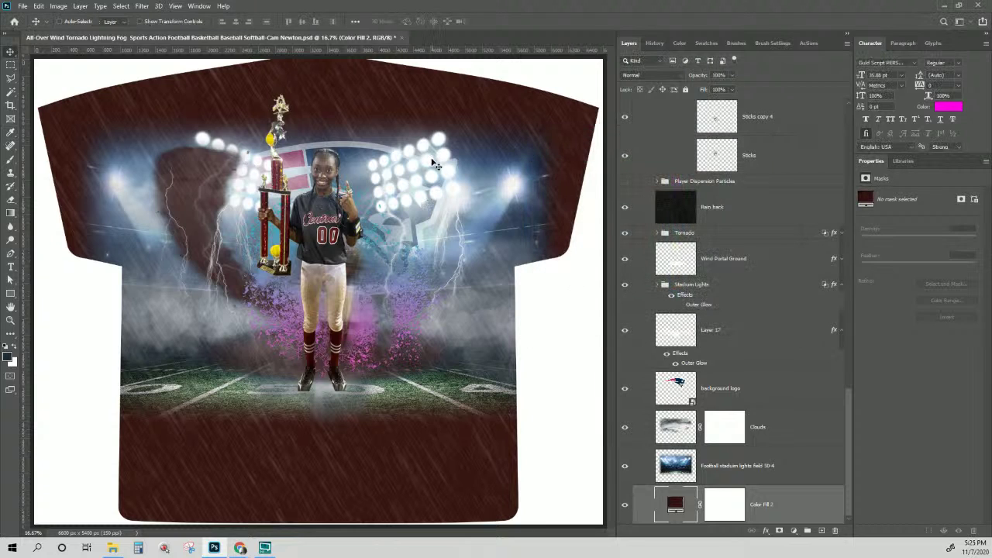
Move the Pieces copy particles up behind the player's upper body and rotate them about 26 degrees.
right_click(360, 316)
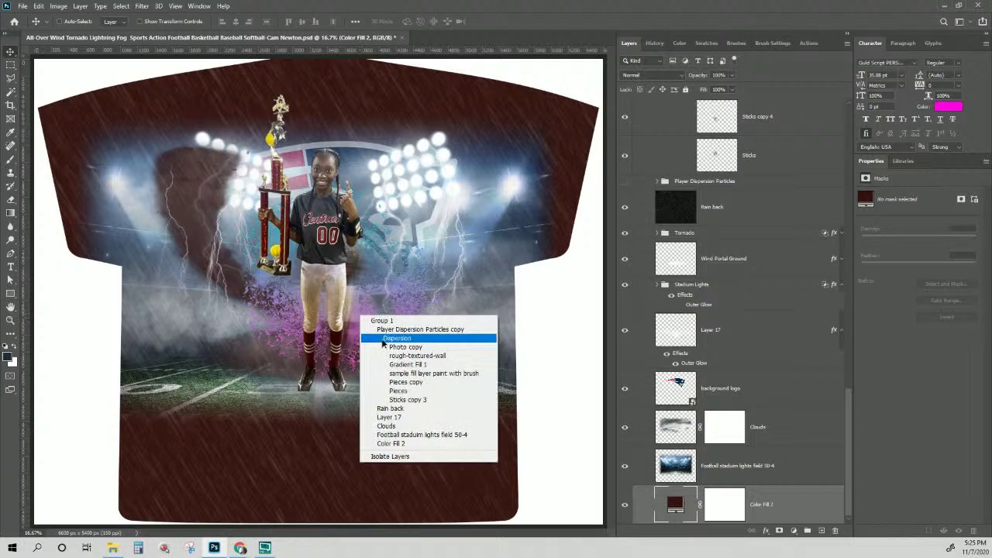
click(383, 339)
click(730, 222)
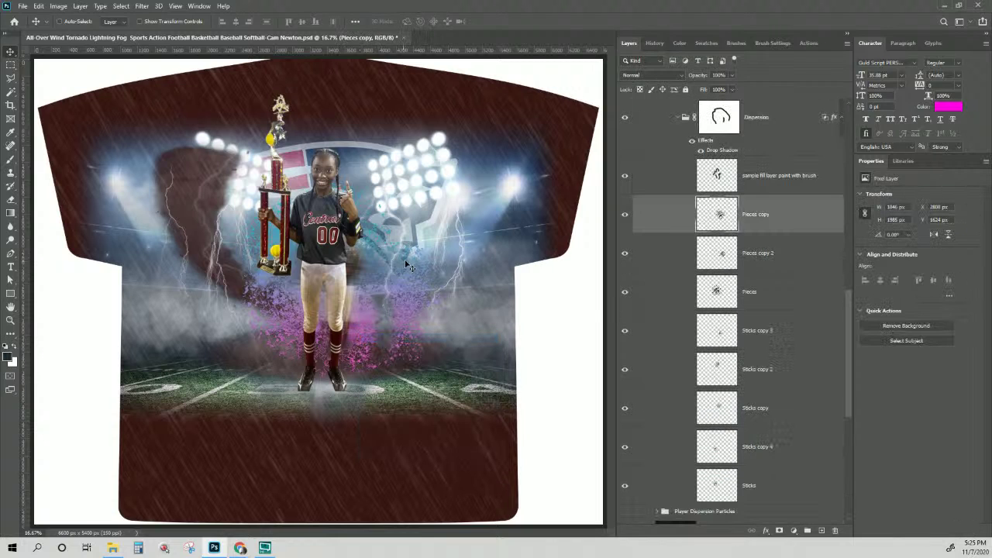
scroll(717, 237, up, 5)
scroll(716, 239, up, 3)
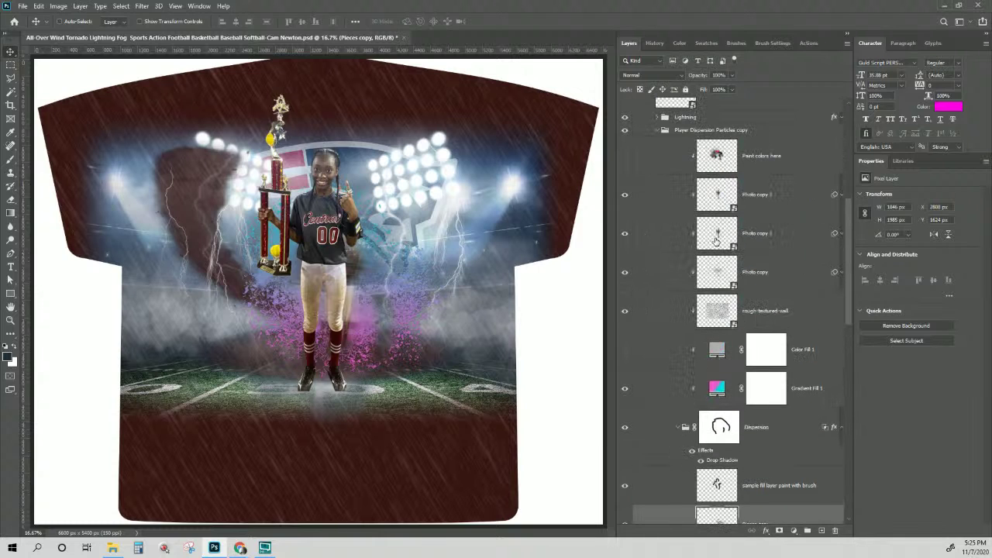
drag(359, 313, 355, 232)
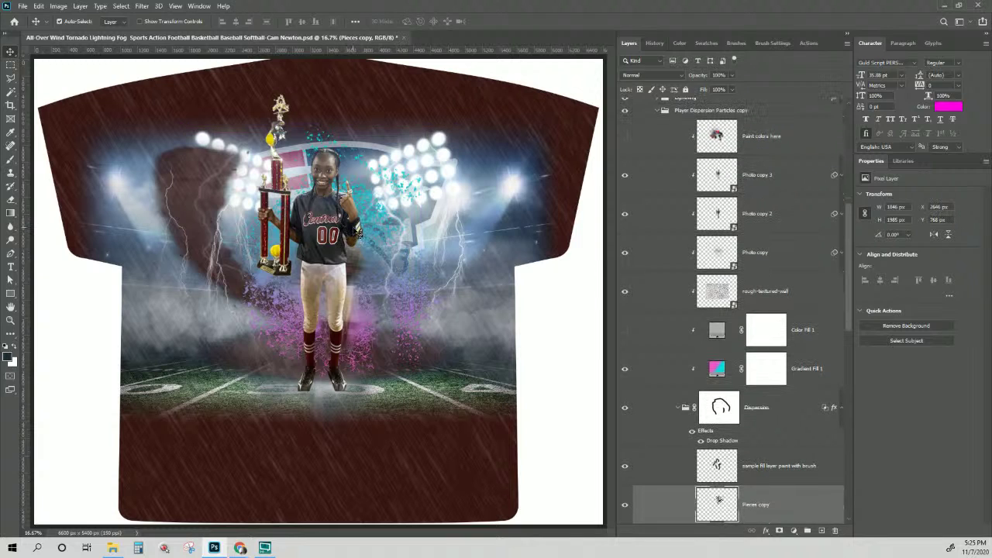
key(ctrl+t)
drag(425, 105, 470, 150)
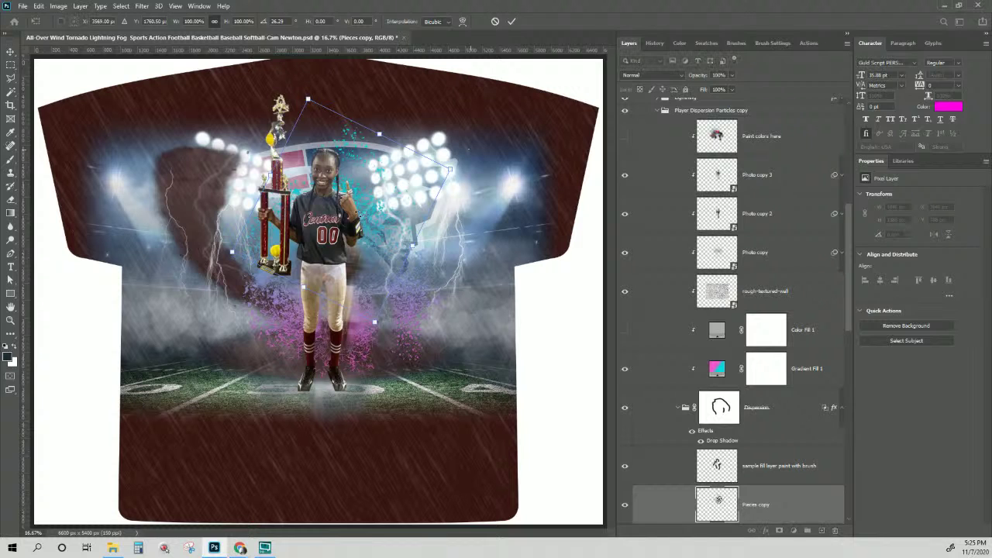
drag(360, 203, 341, 217)
key(Return)
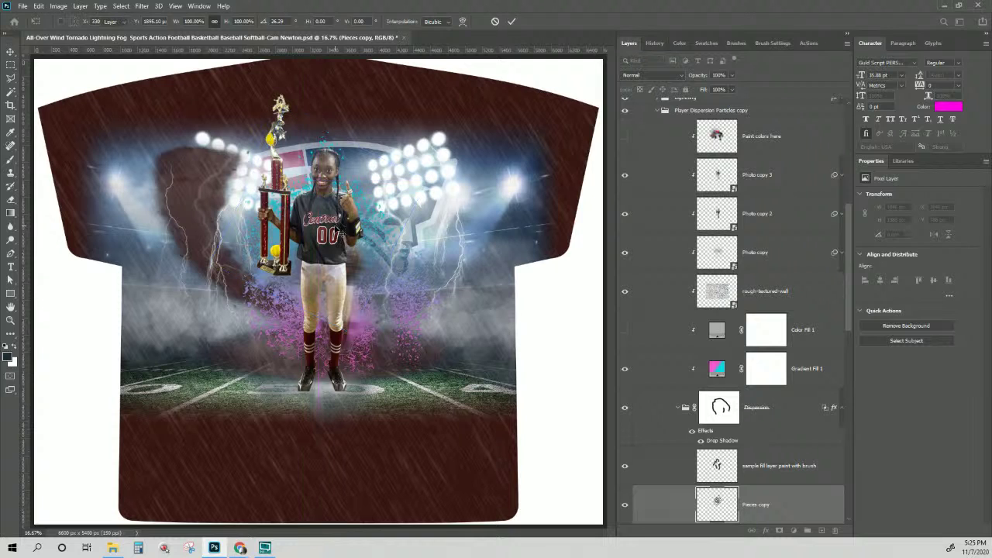
Shift the Pieces copy 2 particles down and to the left, closer to the player's legs.
scroll(758, 466, down, 2)
scroll(757, 466, down, 1)
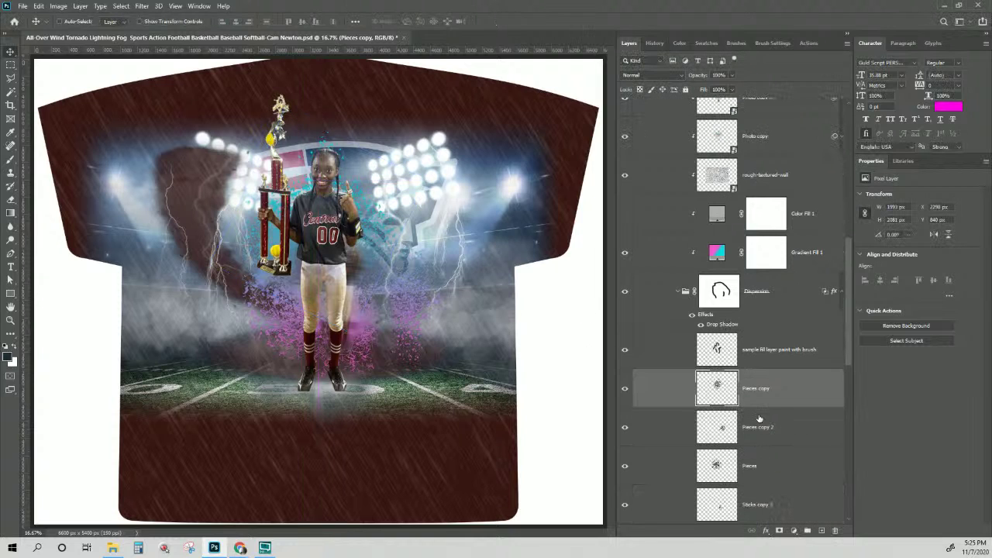
drag(287, 281, 238, 317)
Shift the Pieces particles slightly right and scale them to about 76% around the player's legs.
key(alt+bracketleft)
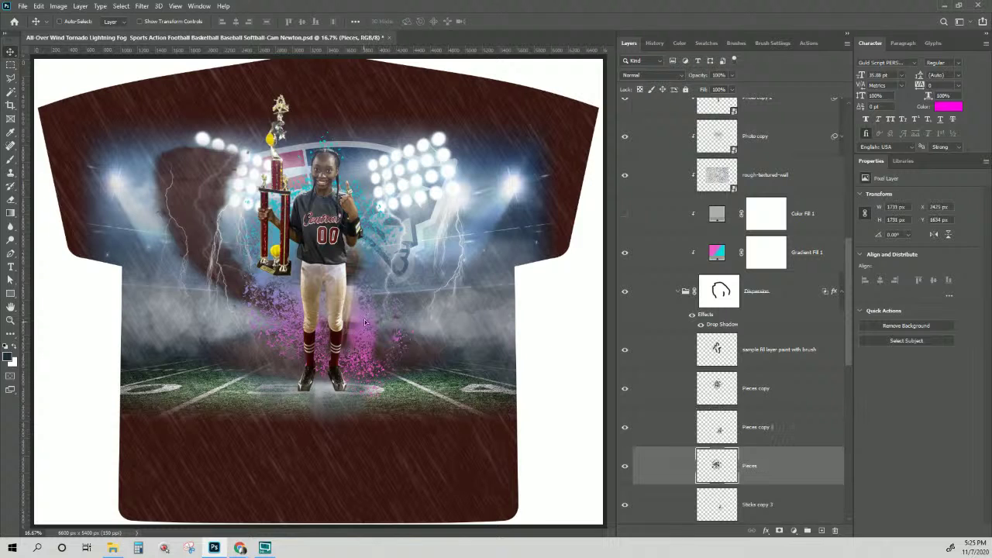
drag(365, 322, 325, 323)
key(ctrl+t)
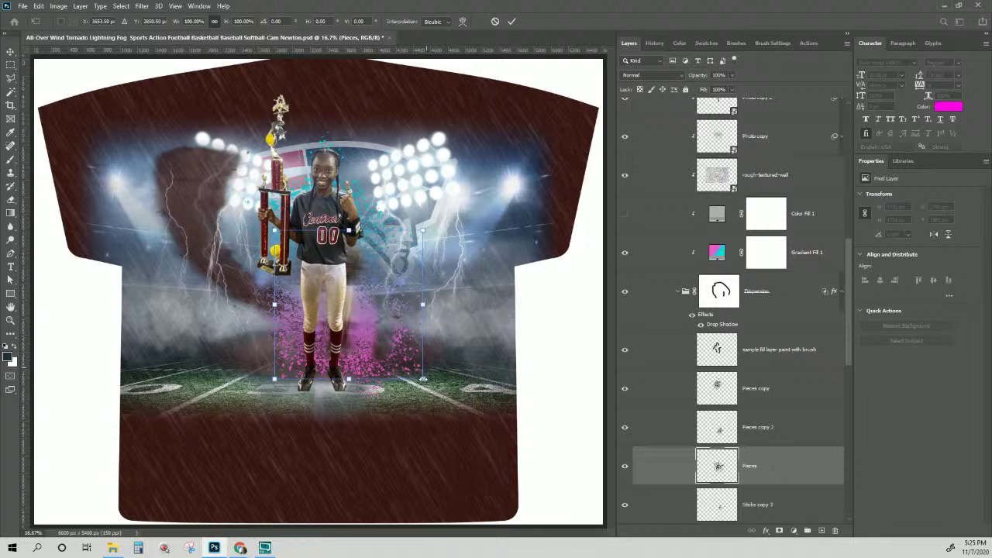
drag(422, 379, 386, 343)
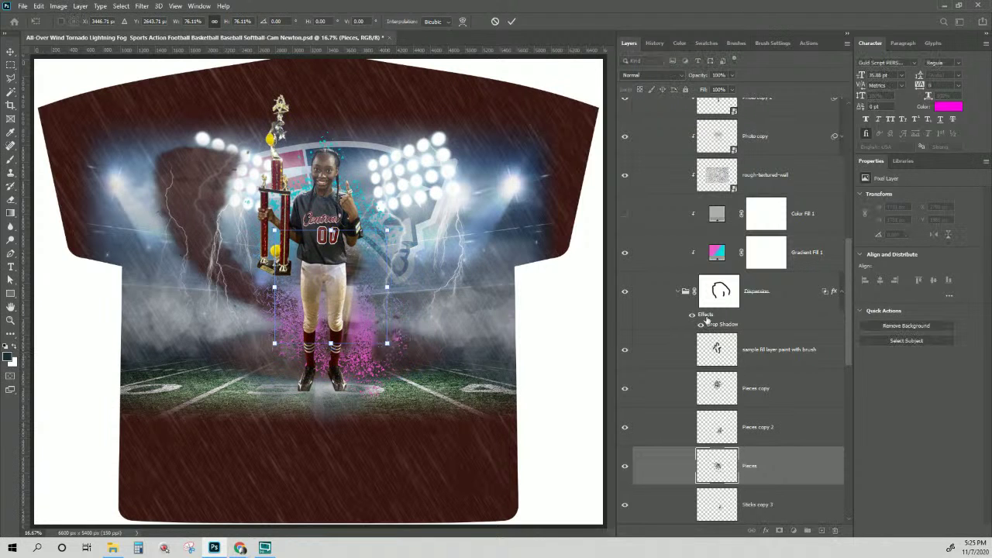
Apply the Pieces transform and delete the layer mask from the Dispersion group.
click(717, 292)
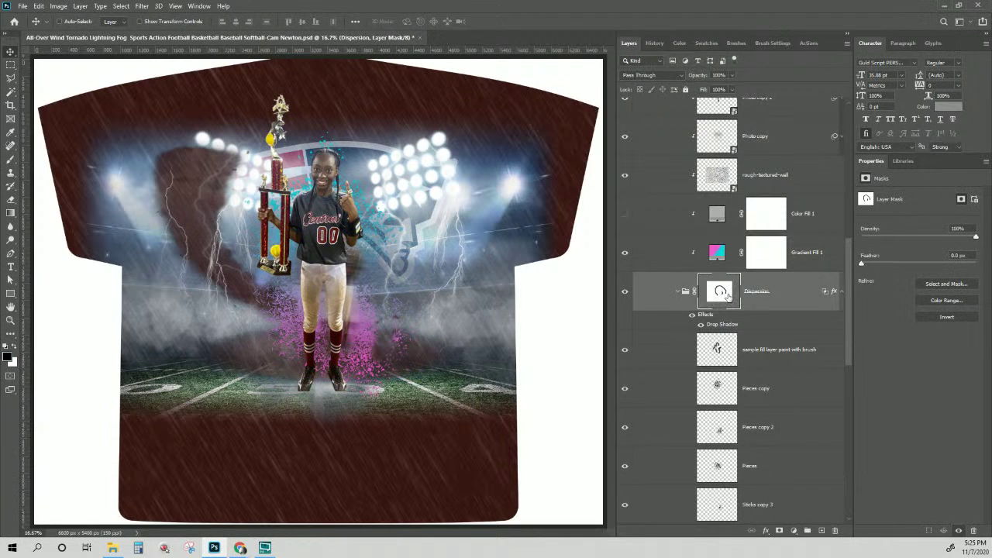
right_click(726, 296)
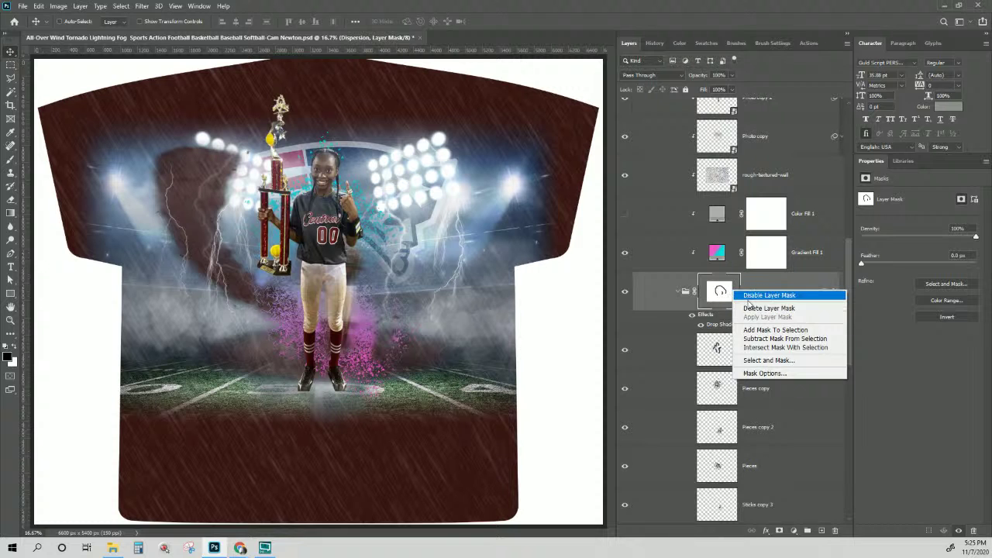
click(749, 308)
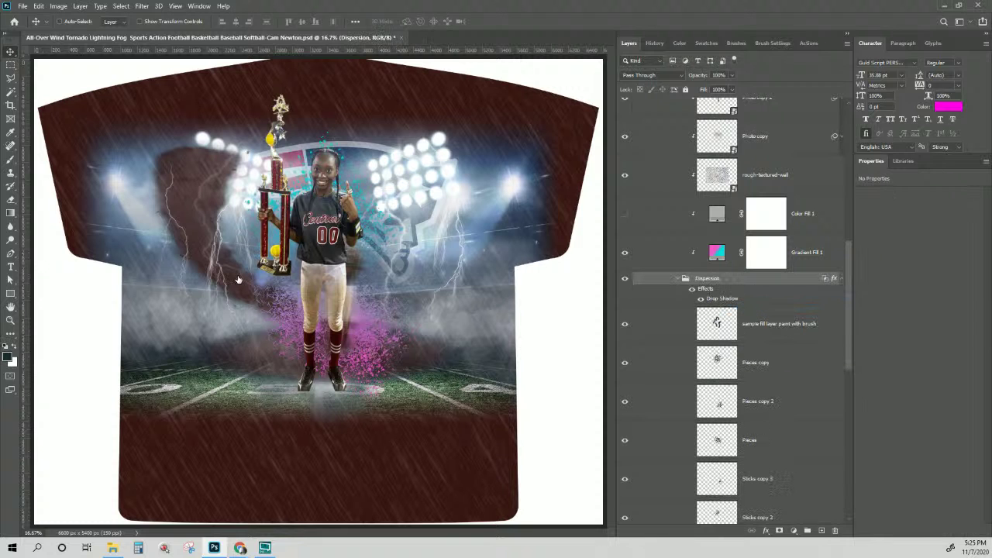
Move the Pieces particles up and slightly right behind the player, and shrink them to about 1032 by 1176 px.
key(ctrl+plus)
key(ctrl+plus)
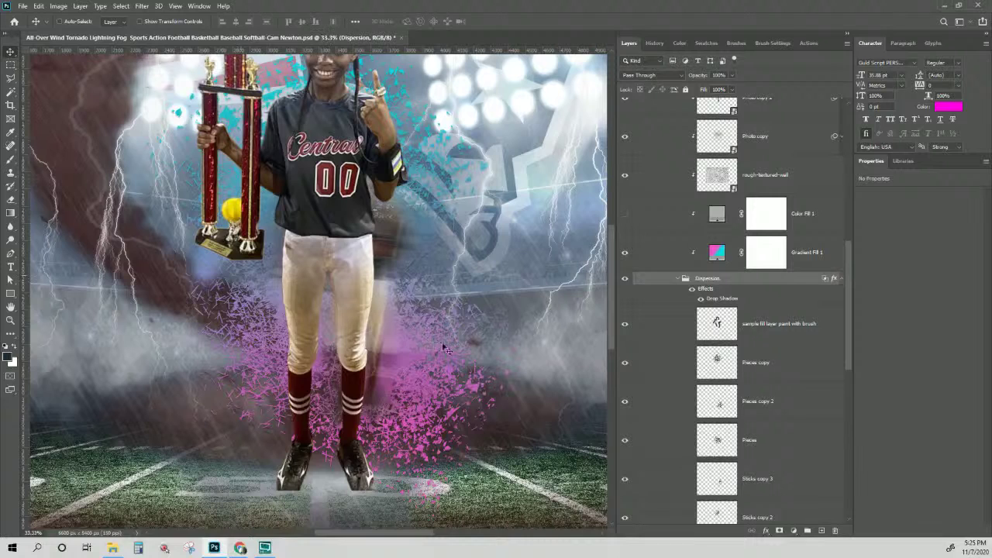
scroll(746, 293, down, 1)
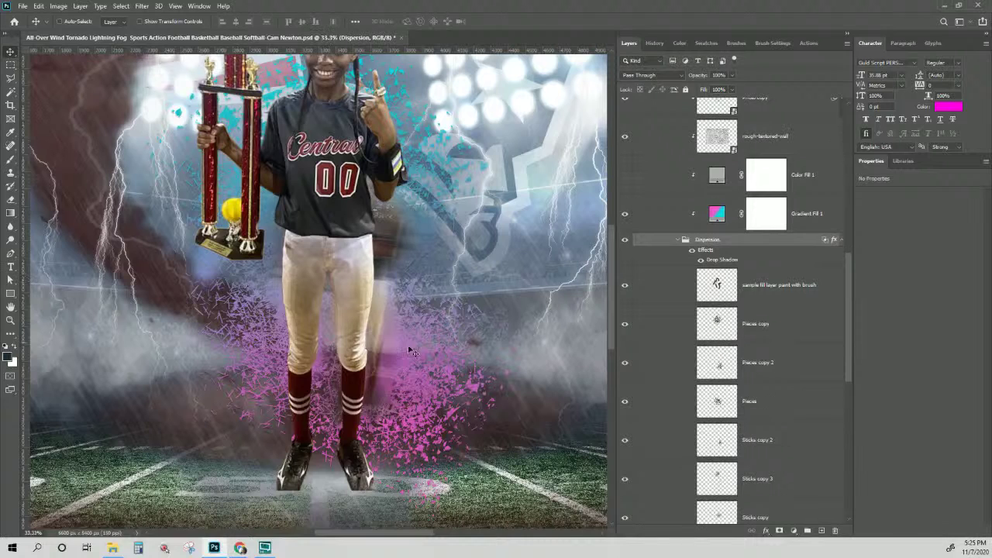
right_click(264, 327)
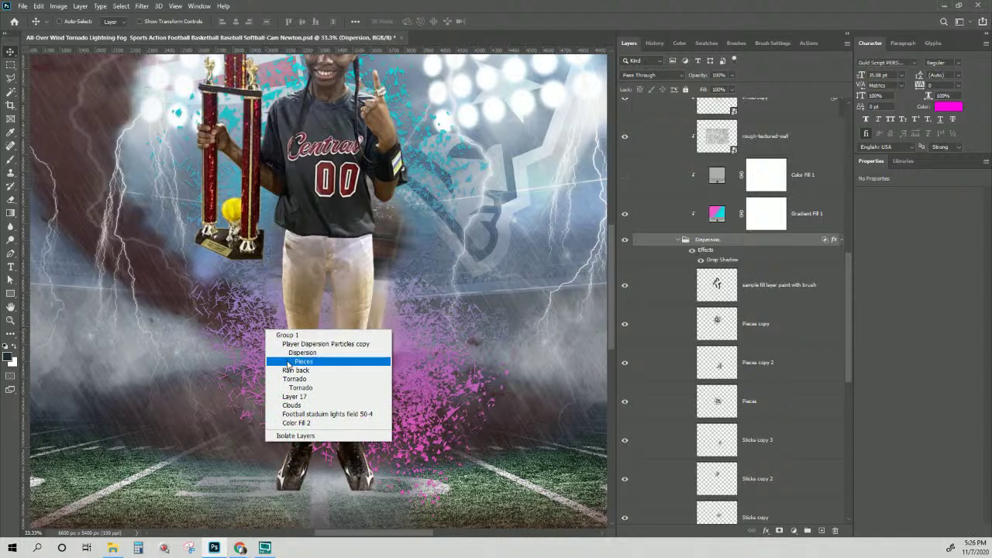
click(302, 361)
drag(267, 341, 286, 328)
key(ctrl+t)
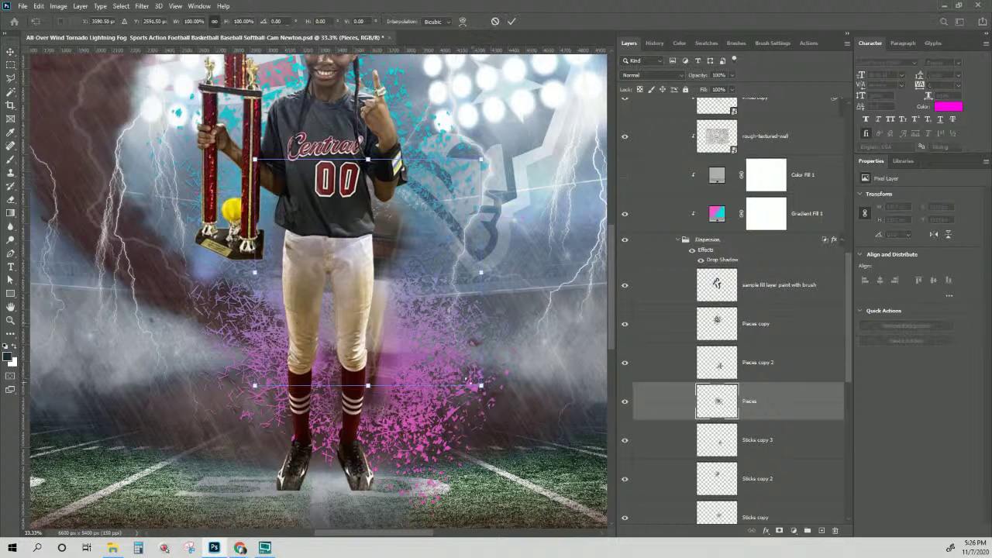
drag(480, 385, 432, 361)
key(Return)
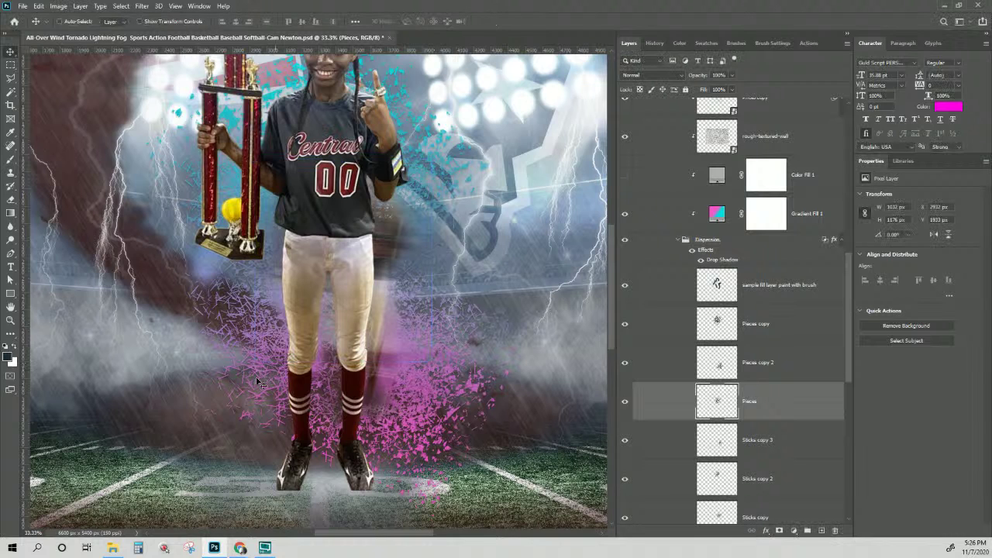
Move the Sticks copy 4 particles down and slightly right around the player's lower legs.
right_click(260, 382)
right_click(258, 345)
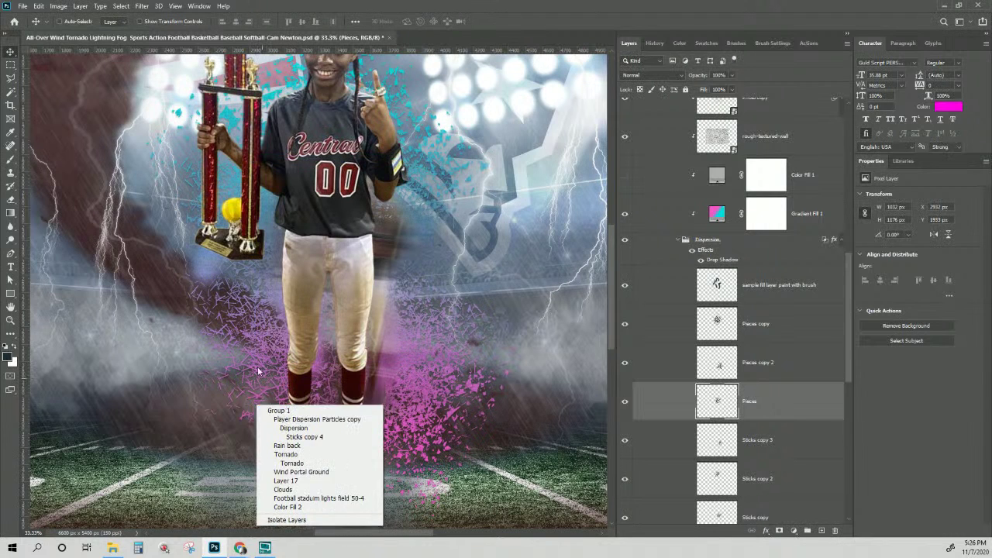
right_click(257, 359)
click(284, 373)
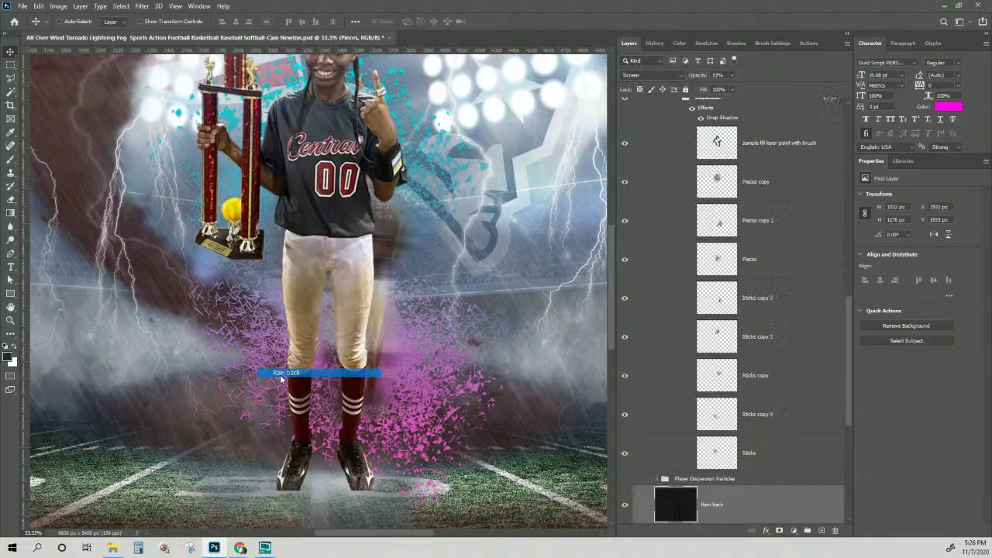
right_click(264, 353)
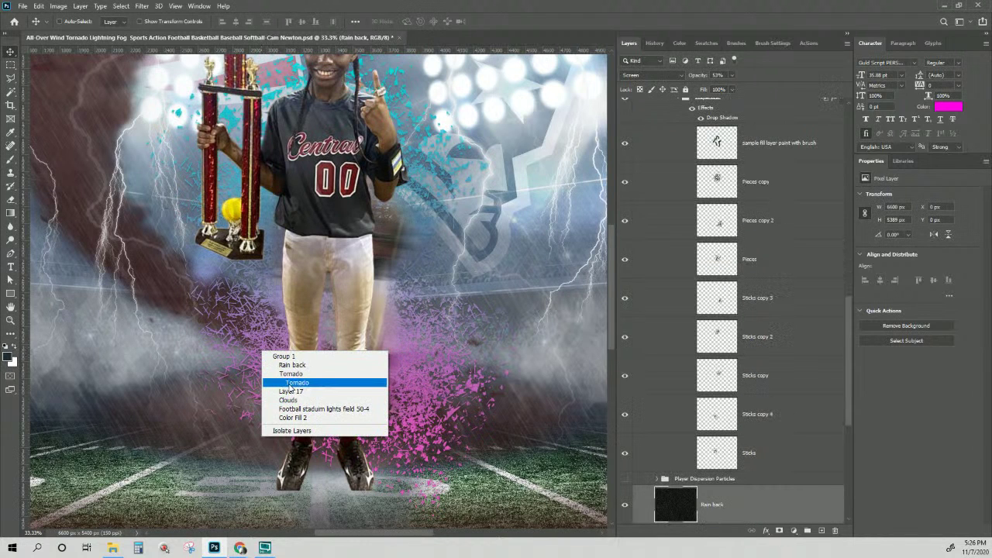
right_click(257, 341)
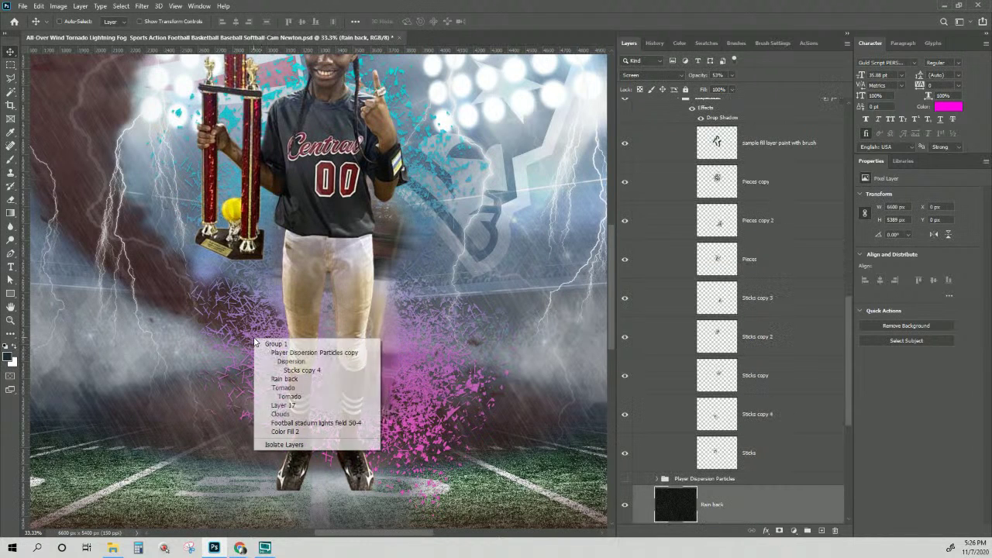
click(284, 370)
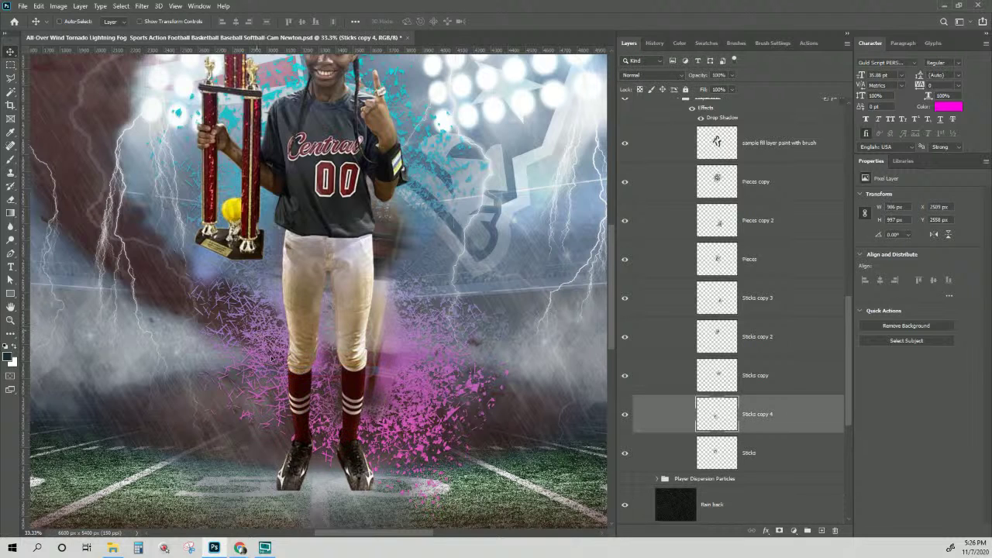
drag(271, 358, 280, 387)
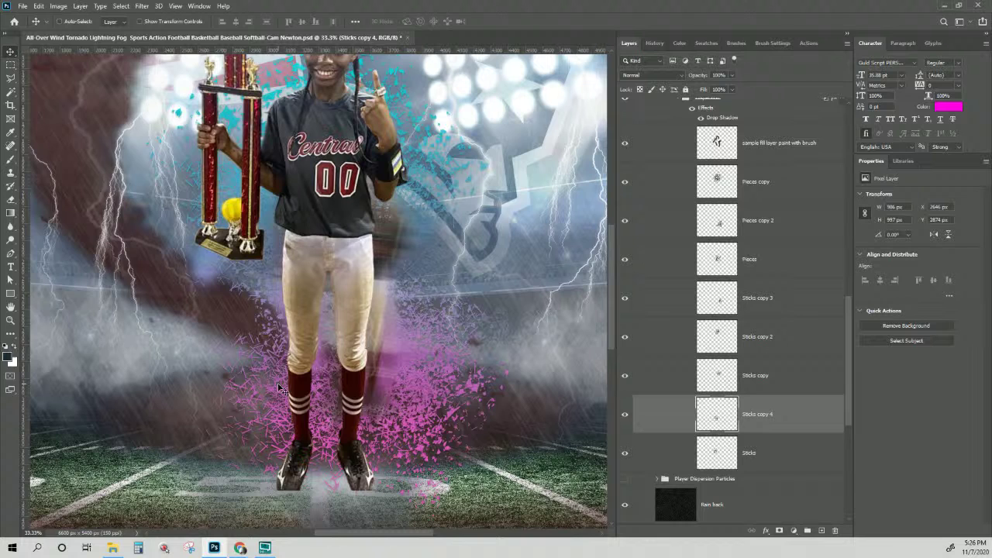
Hide the Gradient Fill 1 layer and show Color Fill 1 so the dispersion uses the grey fill.
key(ctrl+minus)
key(ctrl+minus)
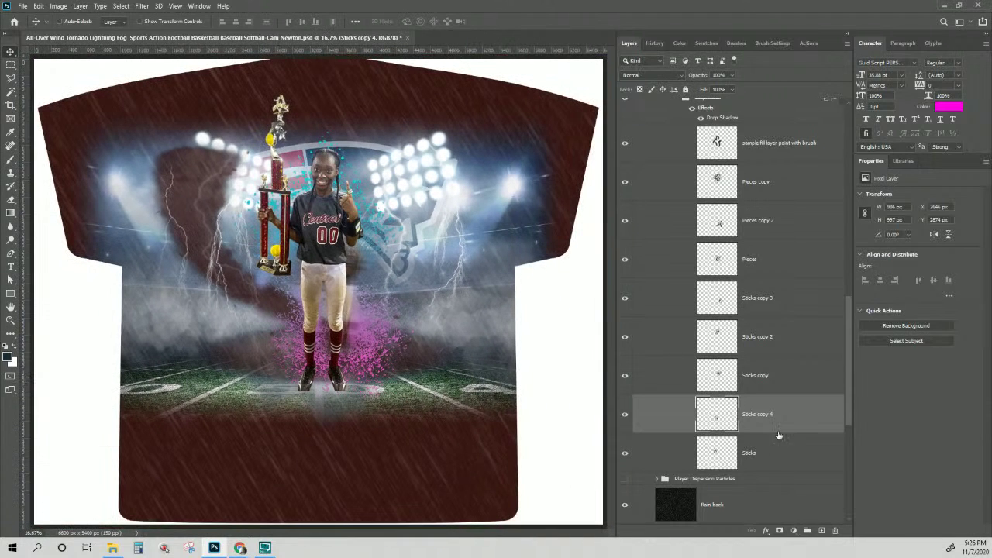
scroll(778, 431, up, 3)
click(713, 193)
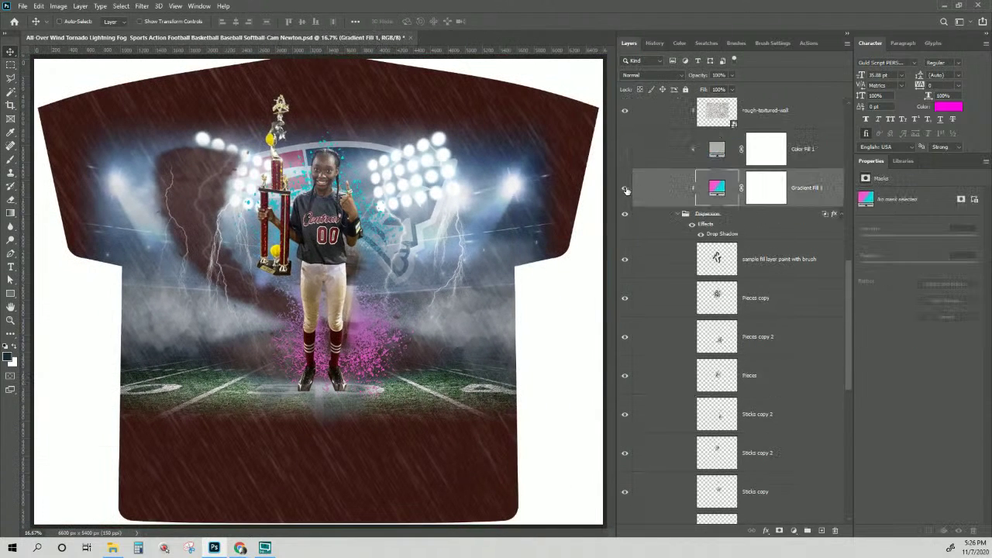
click(624, 187)
click(625, 149)
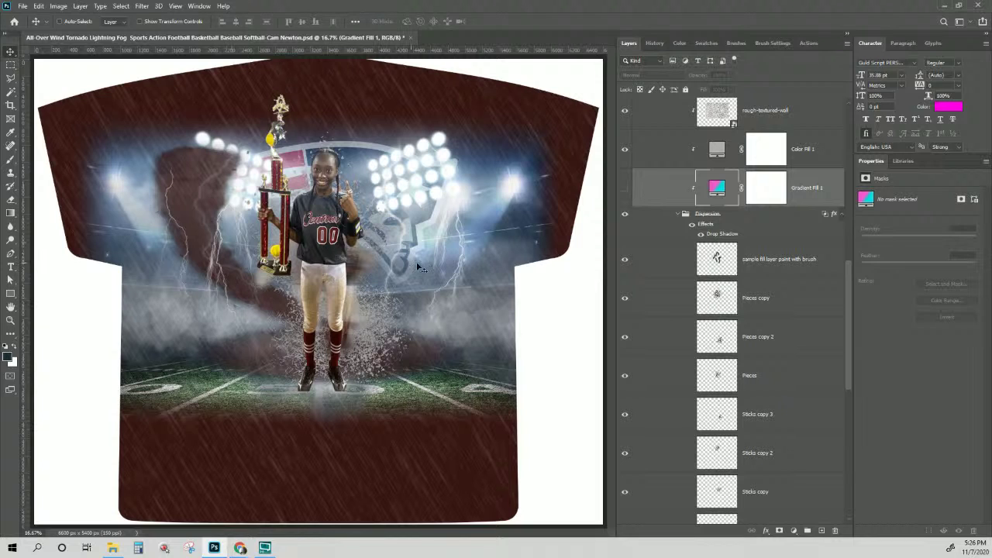
Add a new empty clipped layer directly above Photo copy 3 in the Player Dispersion Particles copy group.
scroll(777, 188, up, 6)
click(767, 195)
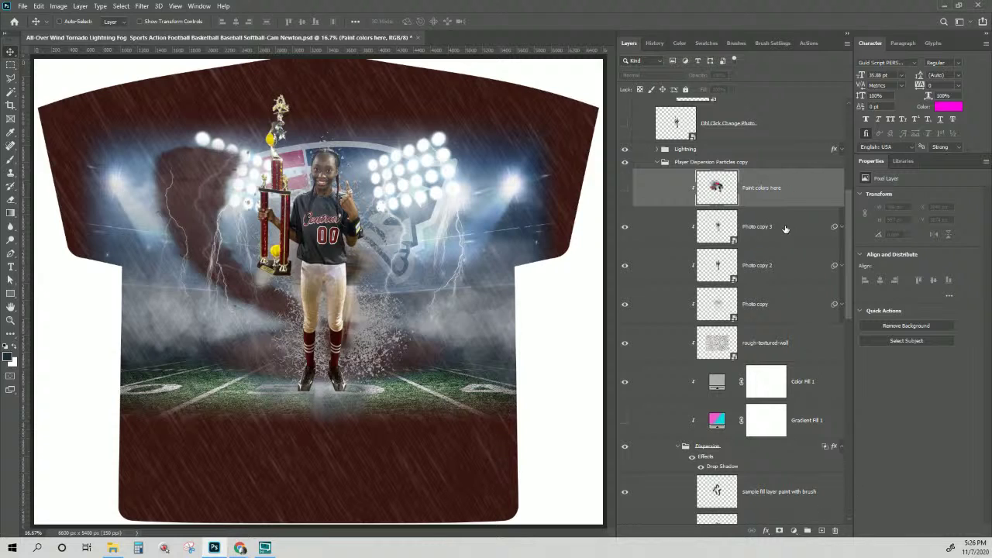
click(785, 229)
click(821, 532)
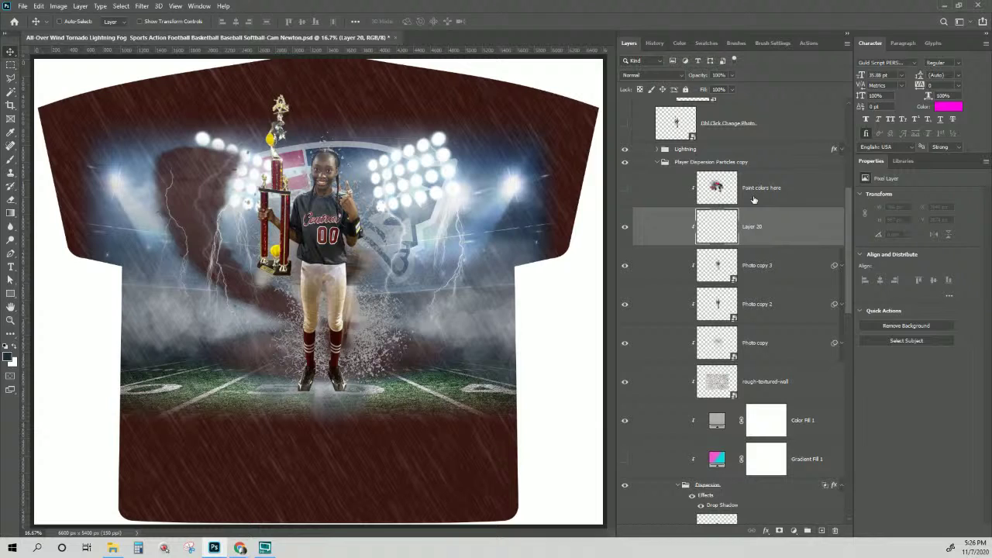
Brush colors sampled from the player's jersey and skin over the particles beside her raised arm.
key(ctrl+plus)
key(ctrl+plus)
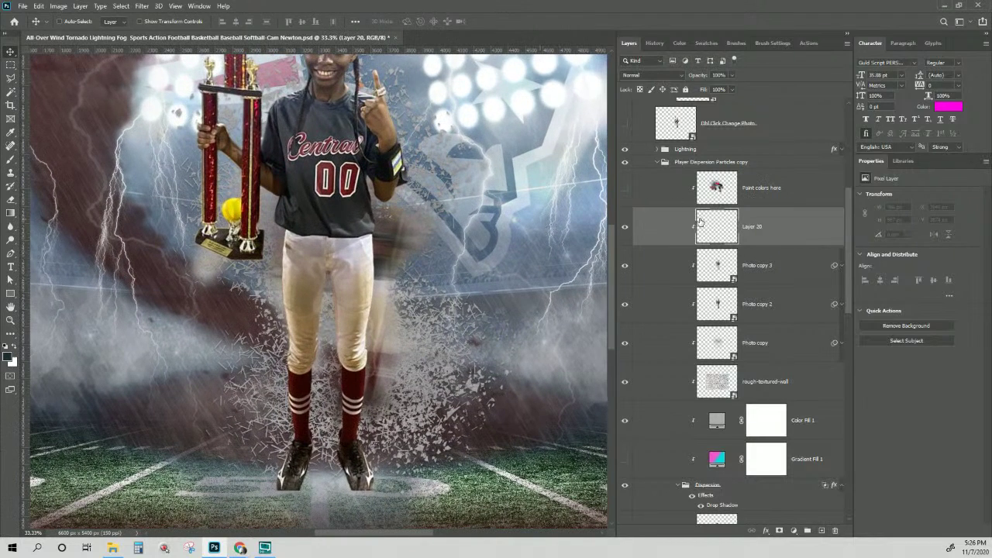
click(11, 159)
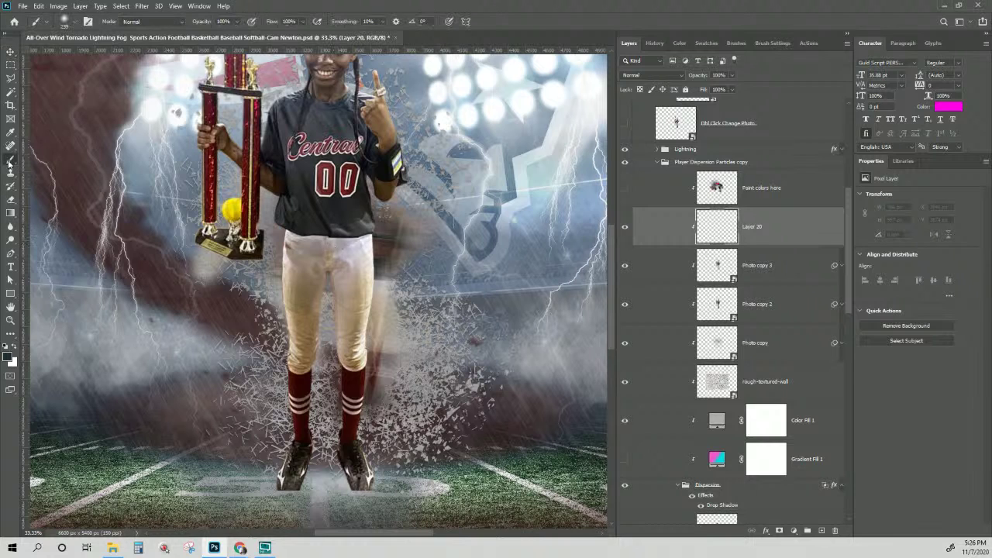
alt+click(360, 212)
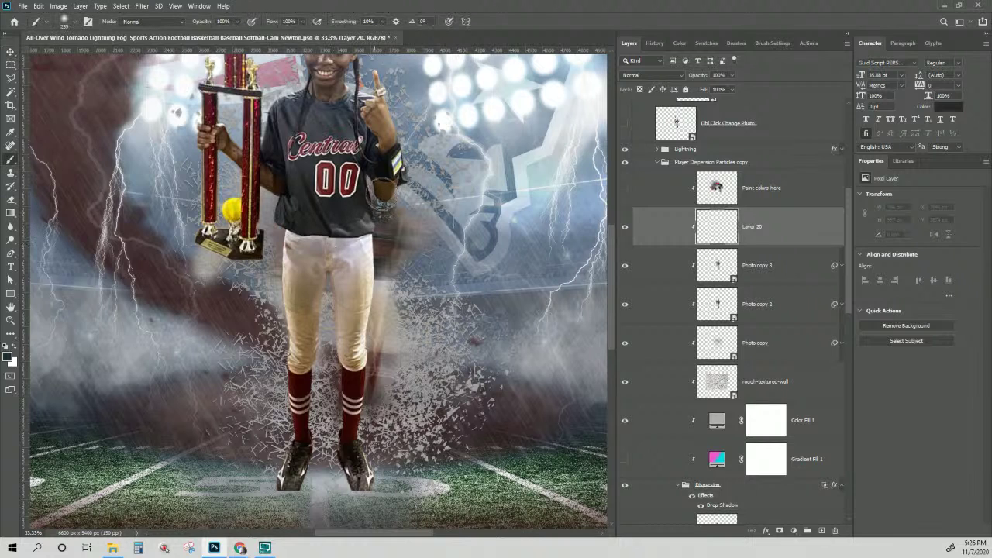
alt+click(391, 185)
mouse_move(391, 184)
mouse_down()
mouse_move(397, 194)
mouse_move(379, 85)
mouse_up()
alt+click(391, 108)
Sample the light pants color and paint it over the particles along the outer leg, from waist to knee.
scroll(434, 337, up, 3)
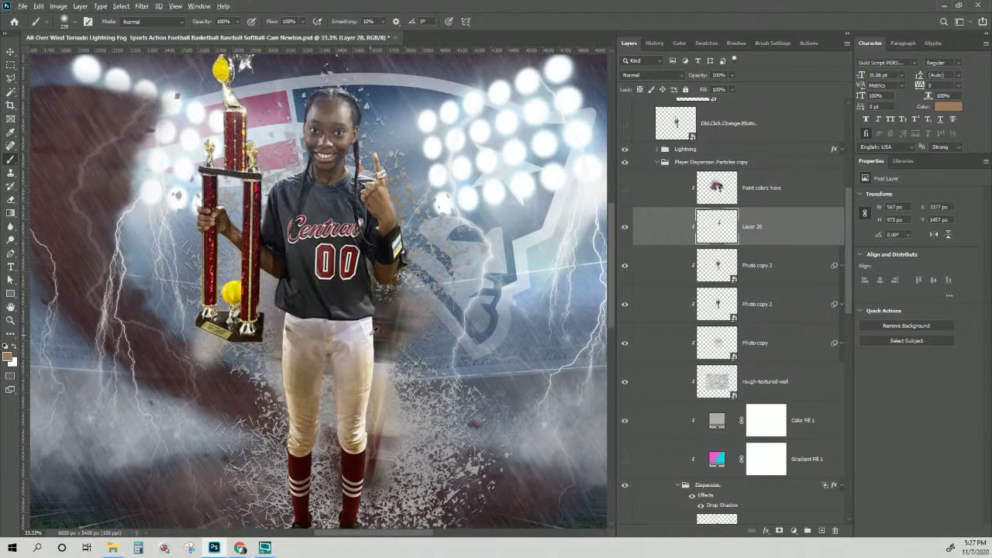
alt+click(371, 330)
mouse_move(372, 333)
mouse_down()
mouse_move(383, 341)
mouse_move(379, 310)
mouse_move(372, 453)
mouse_move(373, 441)
mouse_move(355, 513)
mouse_move(370, 484)
mouse_up()
Paint maroon shades sampled from the socks over the particles beside both of the player's lower legs.
alt+click(358, 463)
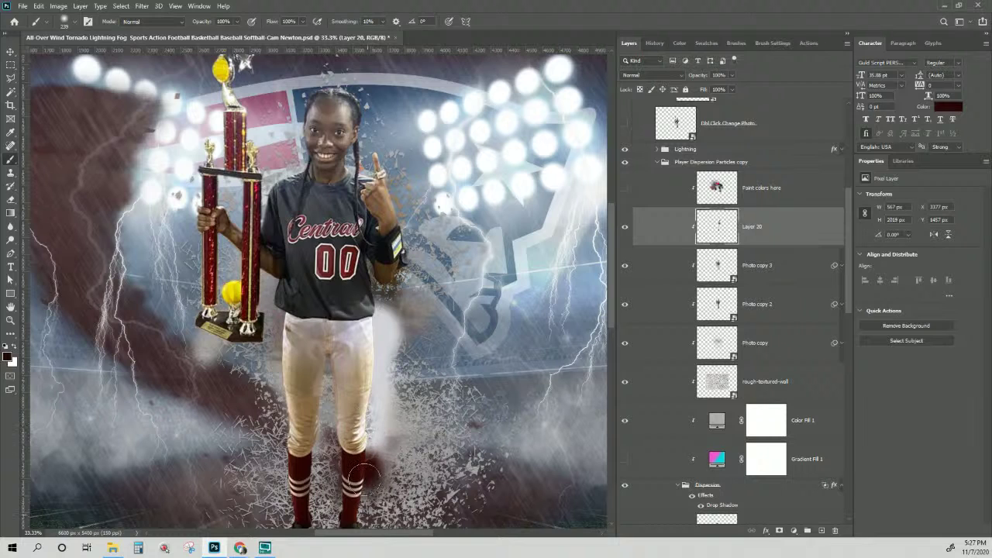
scroll(370, 484, down, 3)
alt+click(361, 424)
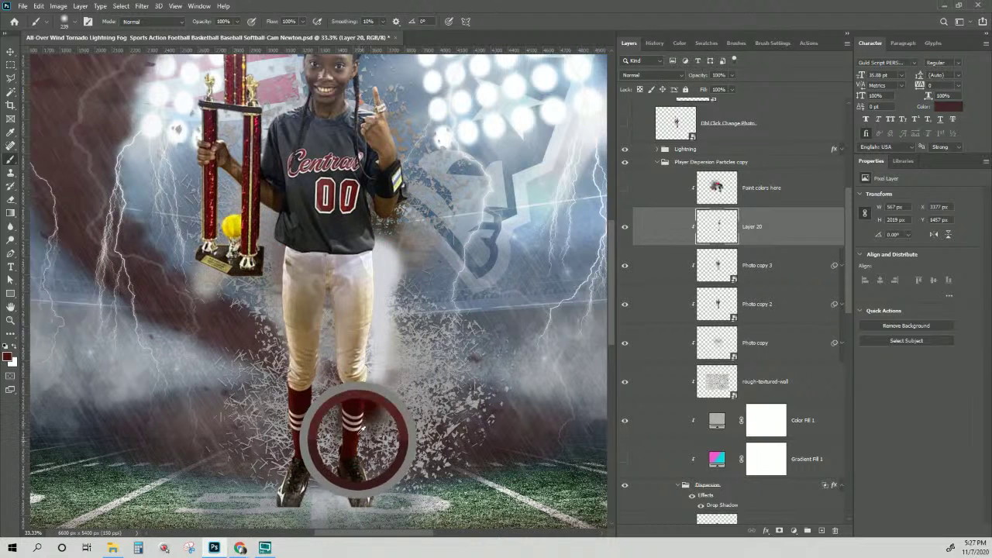
drag(347, 449, 356, 434)
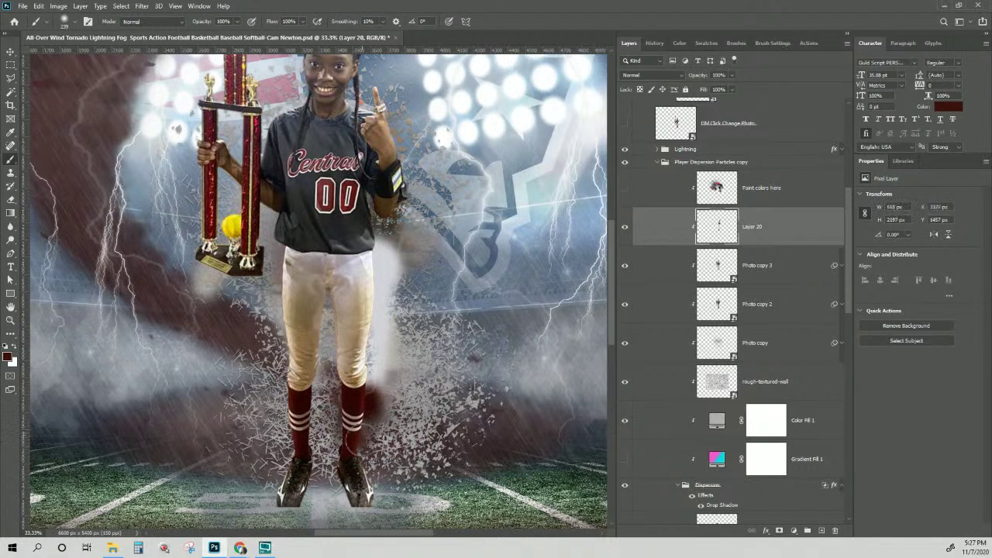
alt+click(361, 419)
alt+click(302, 399)
mouse_move(298, 399)
mouse_down()
mouse_move(271, 379)
mouse_move(304, 438)
mouse_move(279, 441)
mouse_move(345, 447)
mouse_move(298, 449)
mouse_move(316, 392)
mouse_up()
alt+click(305, 437)
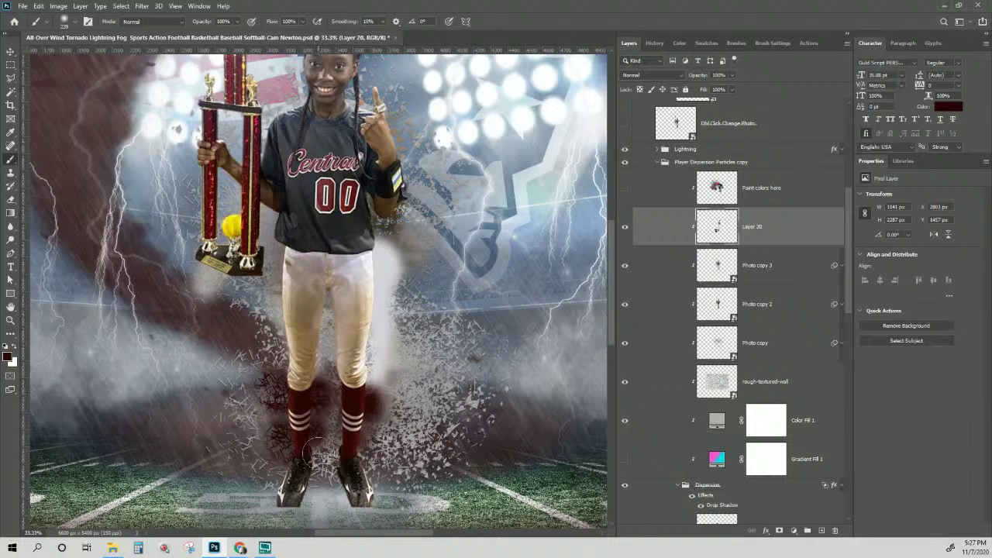
drag(313, 467, 308, 447)
Paint light tones sampled from the pants over the particles along the trophy-side leg and between the legs.
scroll(329, 353, up, 1)
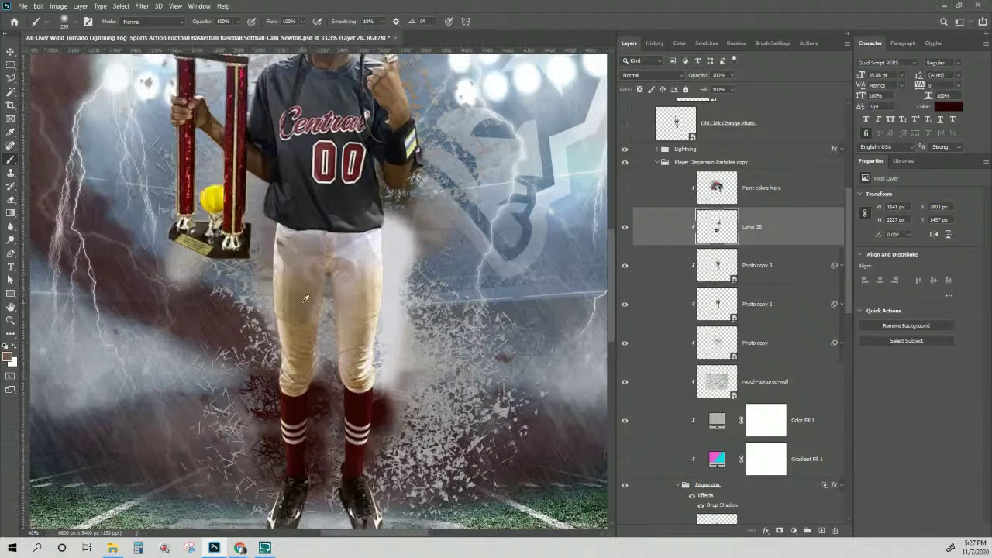
alt+click(306, 252)
alt+click(275, 254)
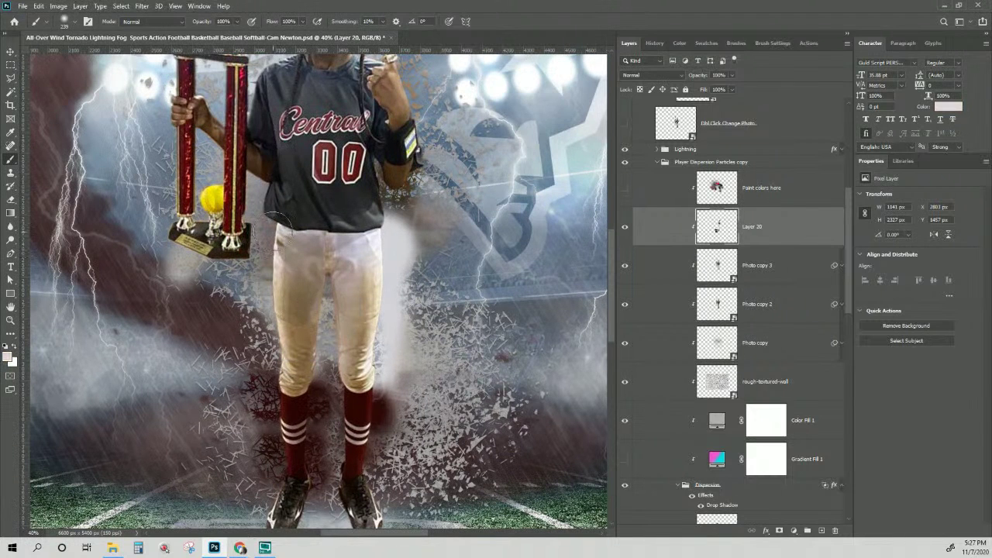
mouse_move(277, 223)
mouse_down()
mouse_move(263, 298)
mouse_move(283, 346)
mouse_move(268, 395)
mouse_up()
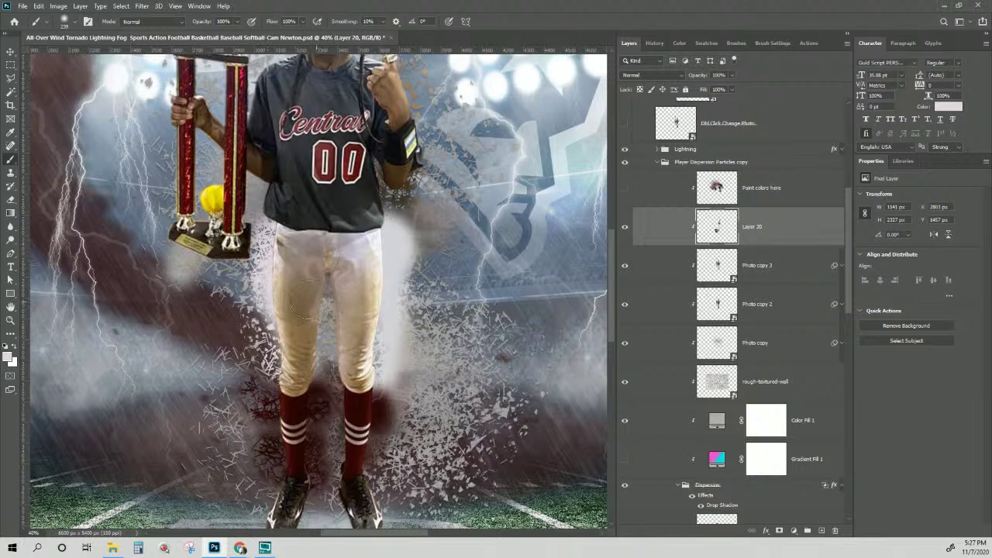
alt+click(329, 275)
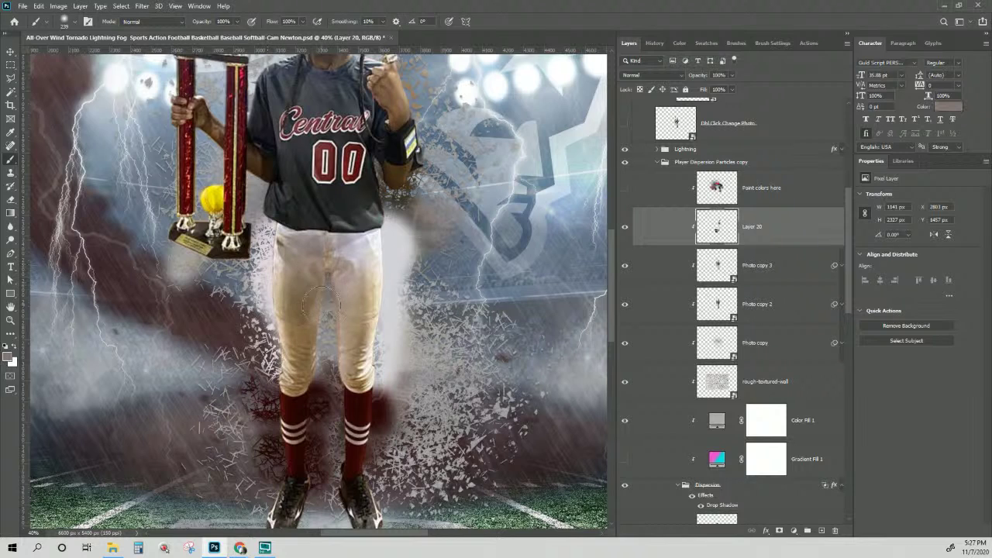
alt+click(356, 280)
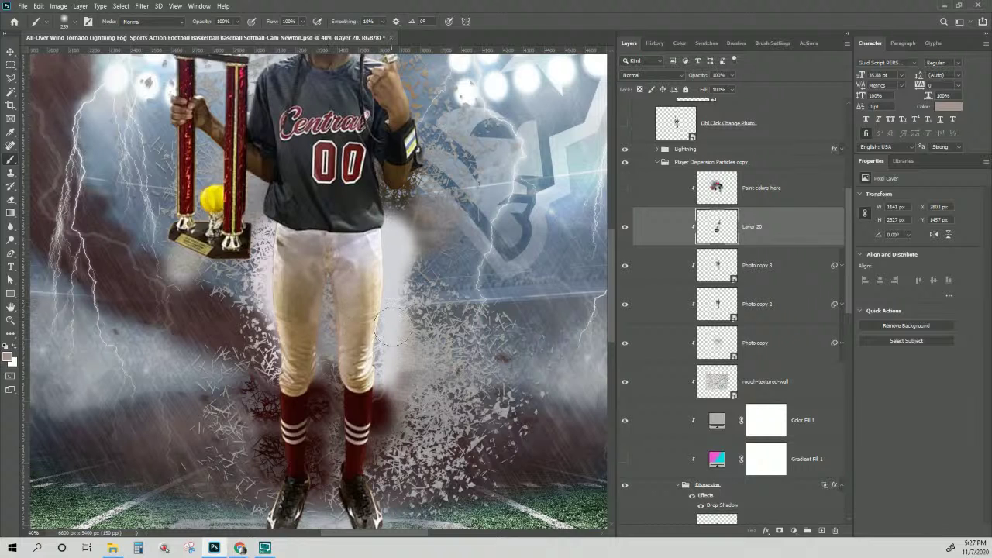
Paint colors sampled from the player's hair over the particles around her head.
scroll(389, 307, up, 2)
scroll(394, 225, up, 8)
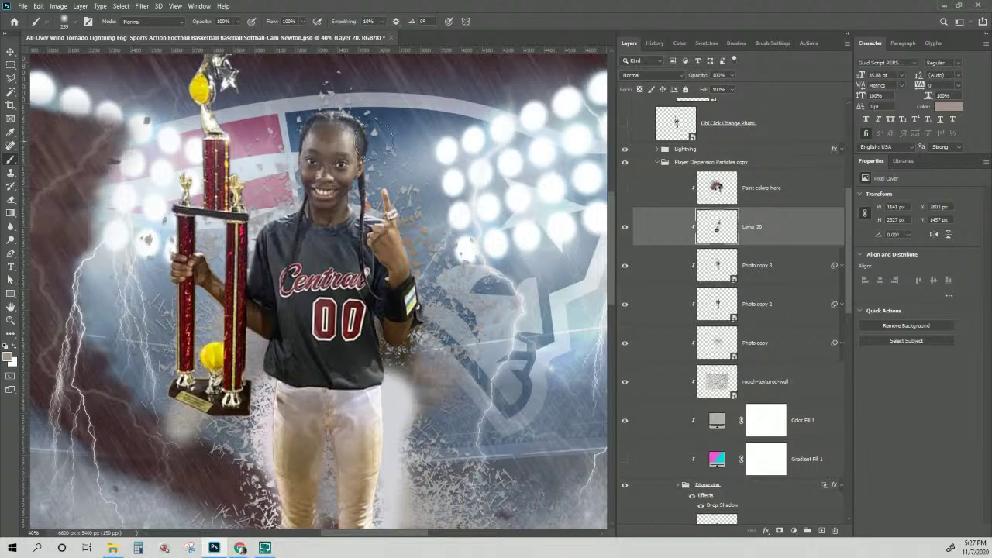
alt+click(356, 119)
mouse_move(317, 123)
mouse_down()
mouse_move(322, 166)
mouse_move(317, 190)
mouse_move(330, 166)
mouse_move(263, 120)
mouse_up()
alt+click(362, 170)
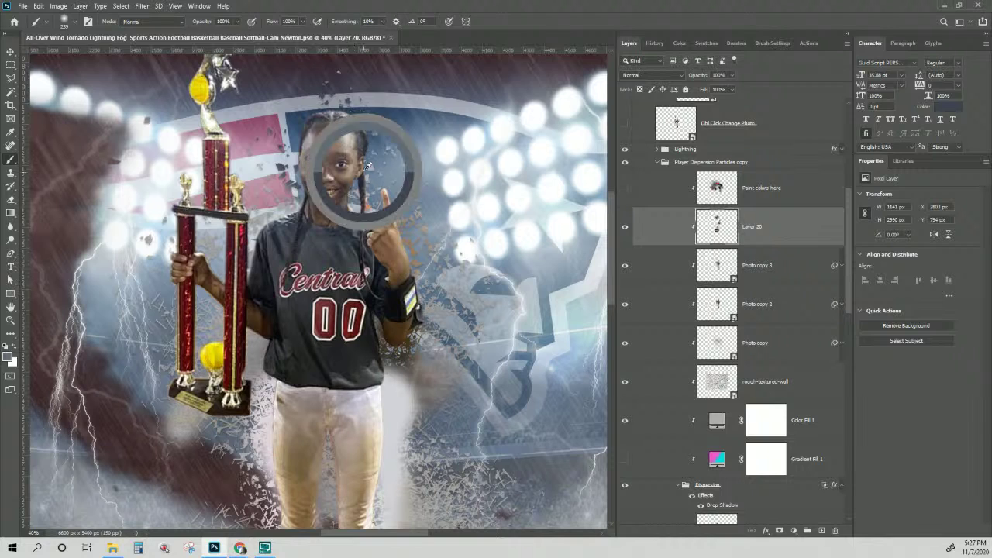
mouse_move(368, 165)
mouse_down()
mouse_move(354, 144)
mouse_move(372, 140)
mouse_move(354, 132)
mouse_move(350, 160)
mouse_move(368, 171)
mouse_up()
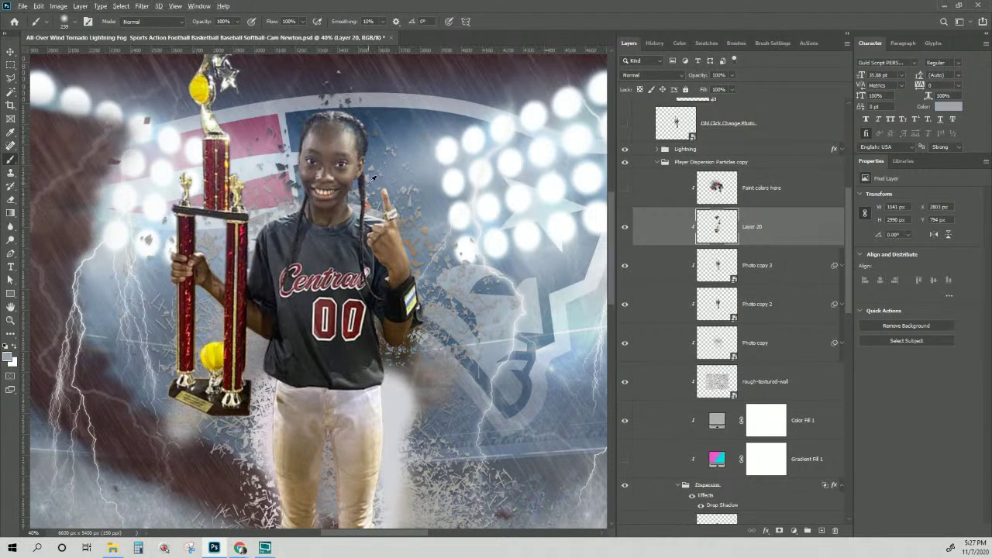
Paint the sampled dark hair color over particles above the player's head and the arm's skin tone over particles beside the trophy.
alt+click(368, 174)
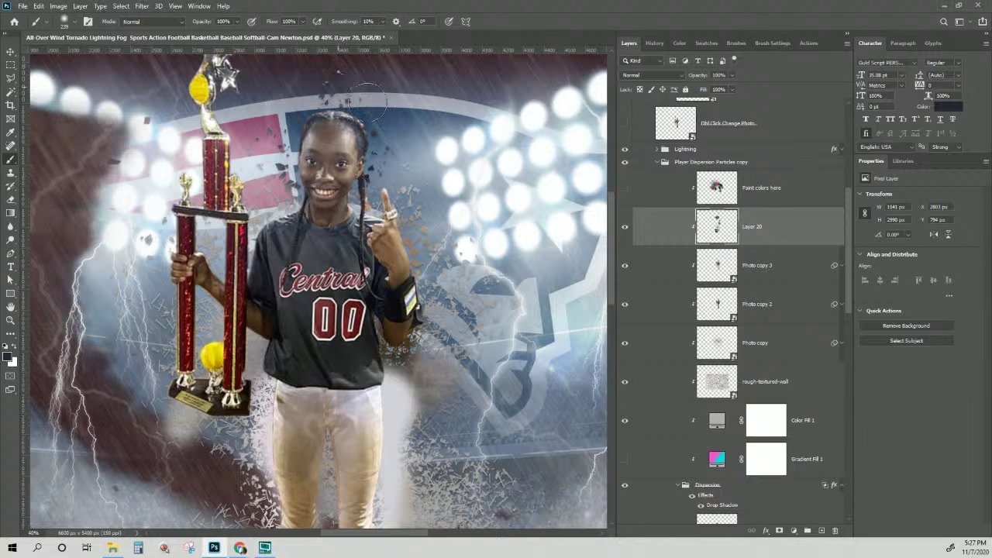
mouse_move(353, 90)
mouse_down()
mouse_move(320, 62)
mouse_move(310, 78)
mouse_up()
alt+click(282, 231)
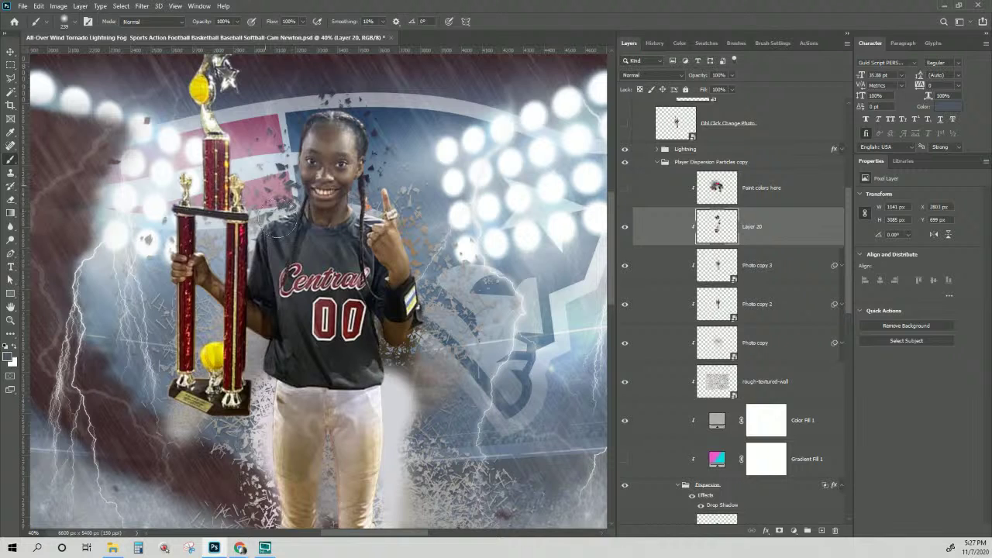
alt+click(216, 282)
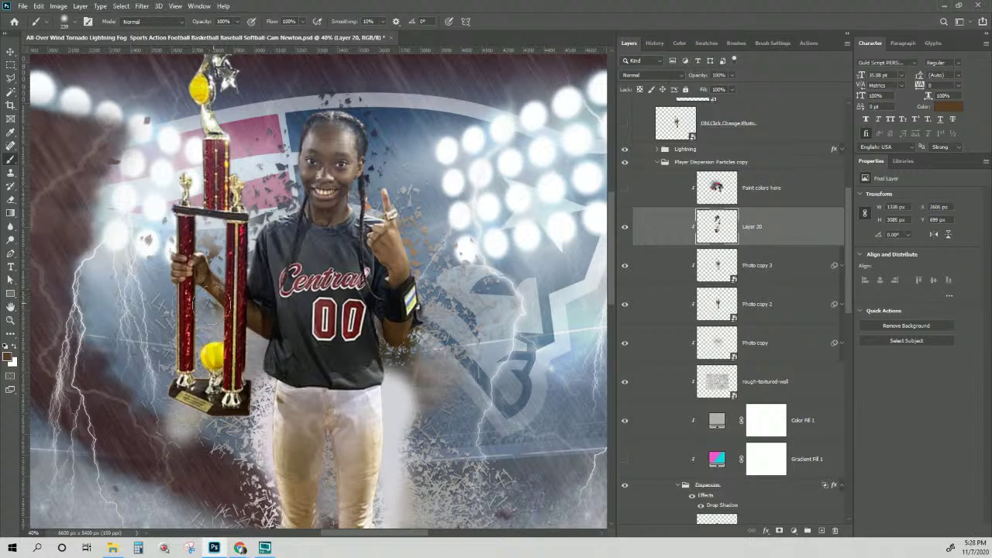
mouse_move(159, 262)
mouse_down()
mouse_move(154, 252)
mouse_move(151, 281)
mouse_up()
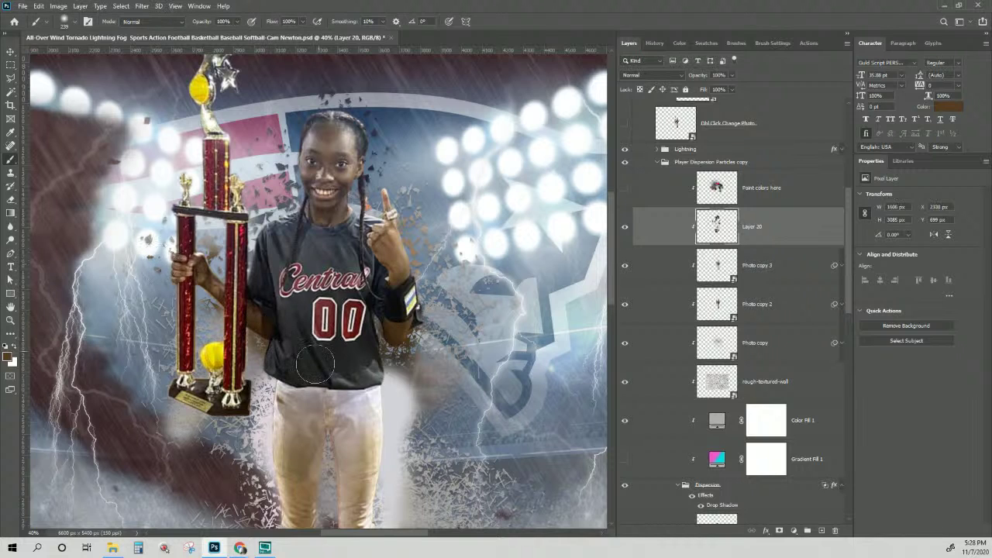
Select the Pieces copy layer in the Dispersion group and reposition its particles around the player.
scroll(310, 367, down, 4)
scroll(308, 349, down, 3)
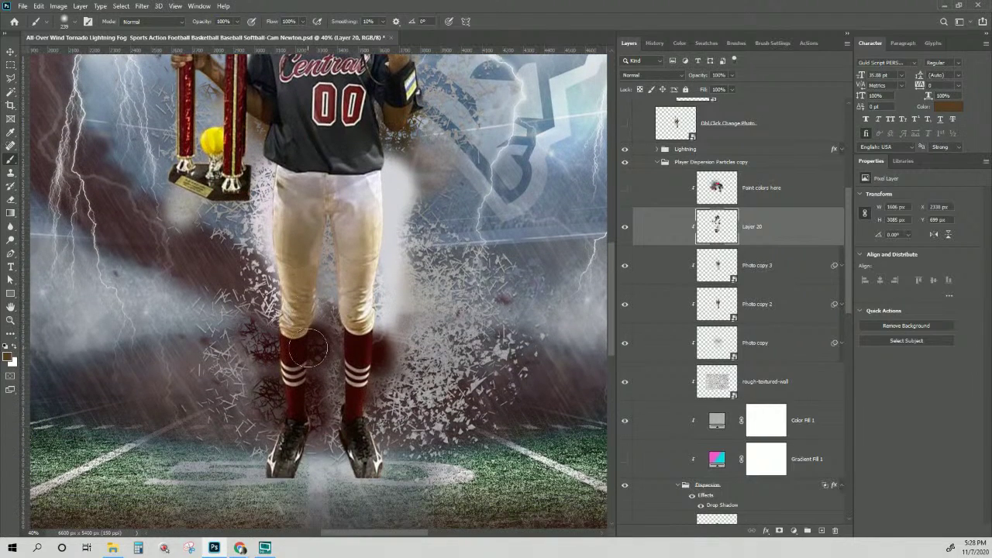
scroll(542, 395, up, 2)
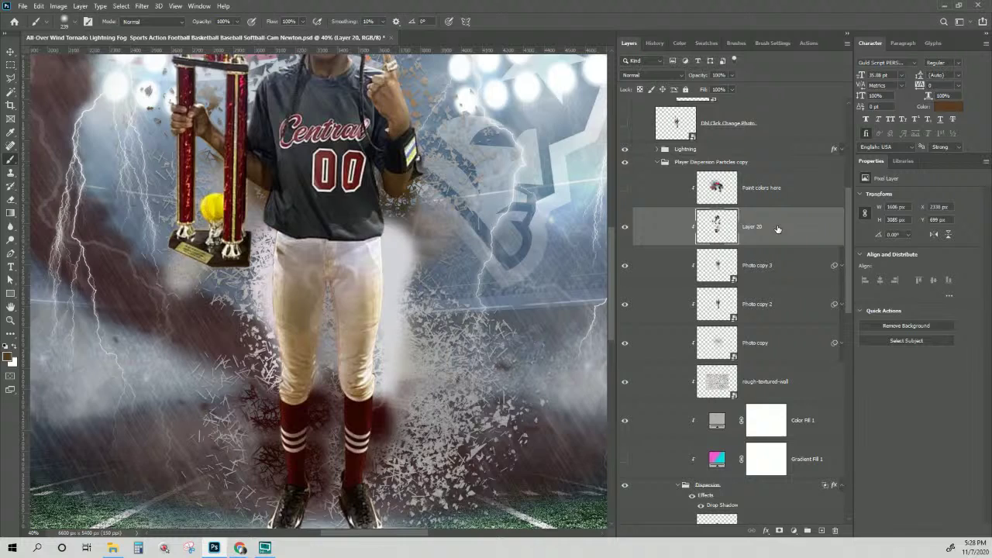
key(ctrl+minus)
scroll(318, 292, up, 5)
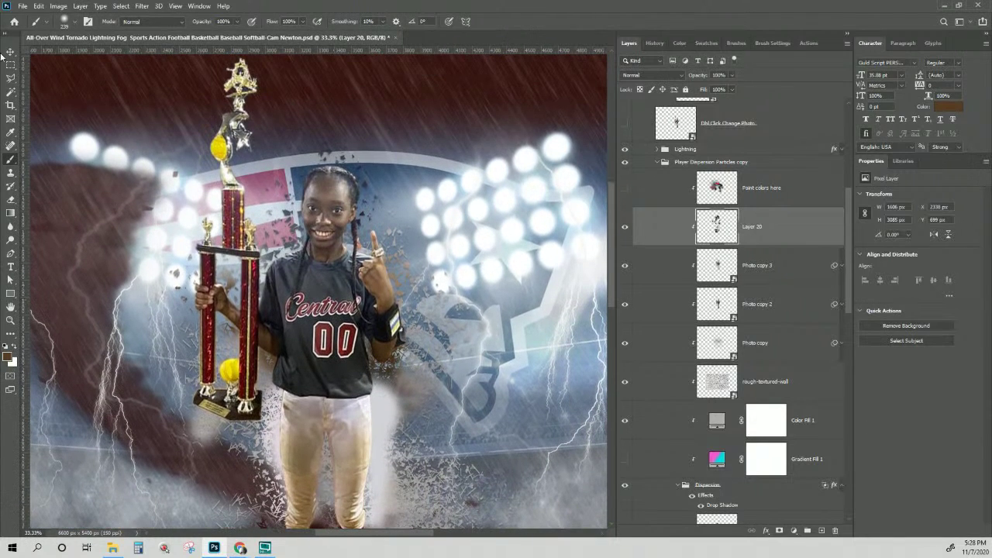
click(10, 52)
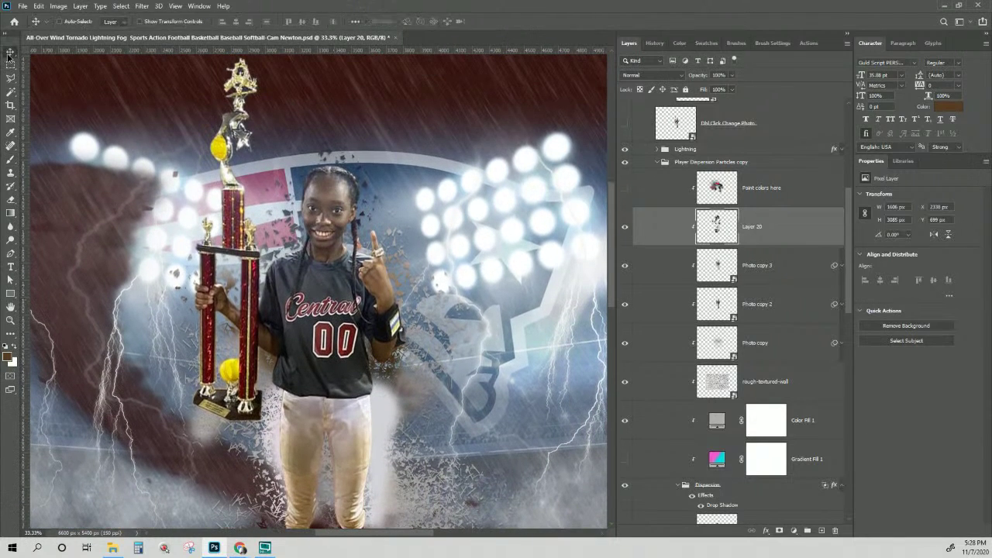
scroll(361, 260, down, 2)
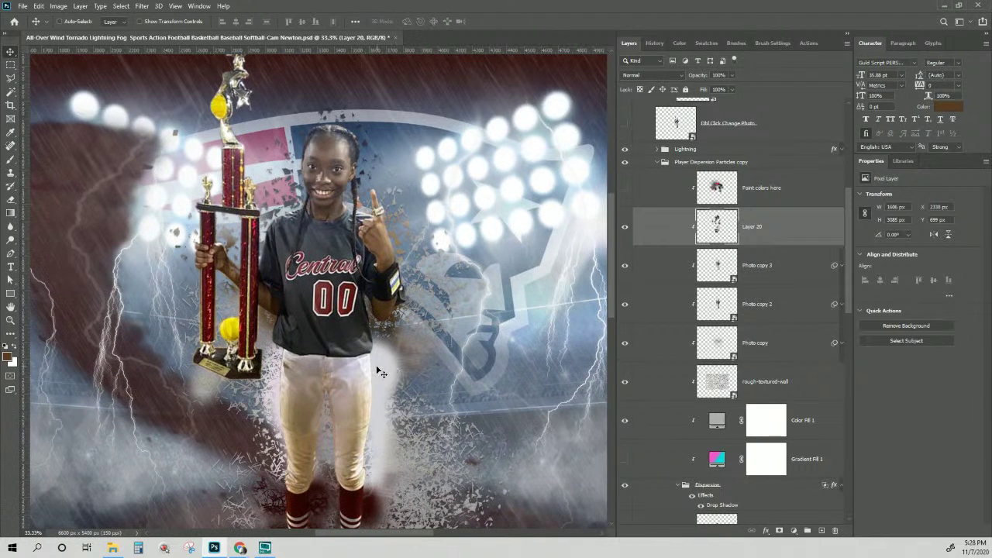
right_click(386, 368)
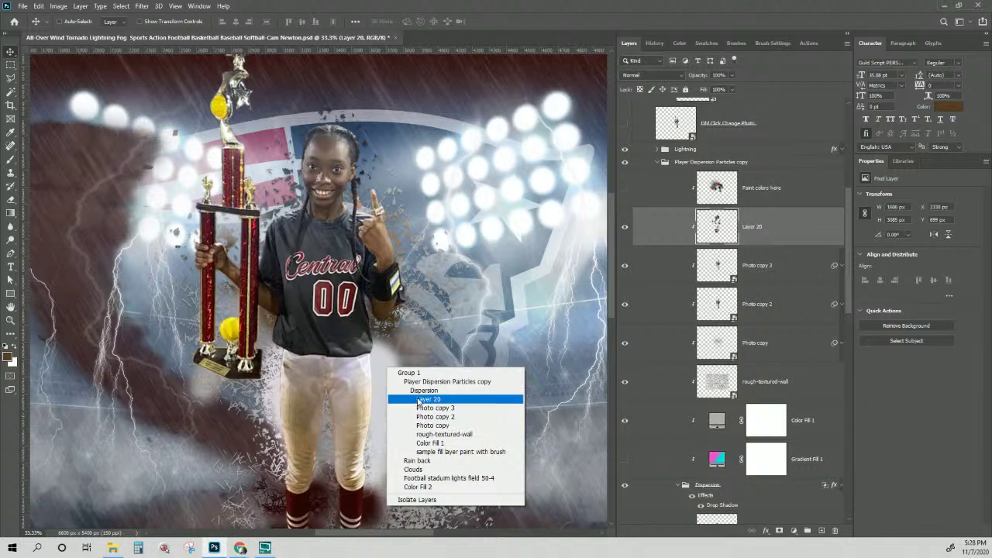
click(415, 391)
scroll(748, 372, down, 6)
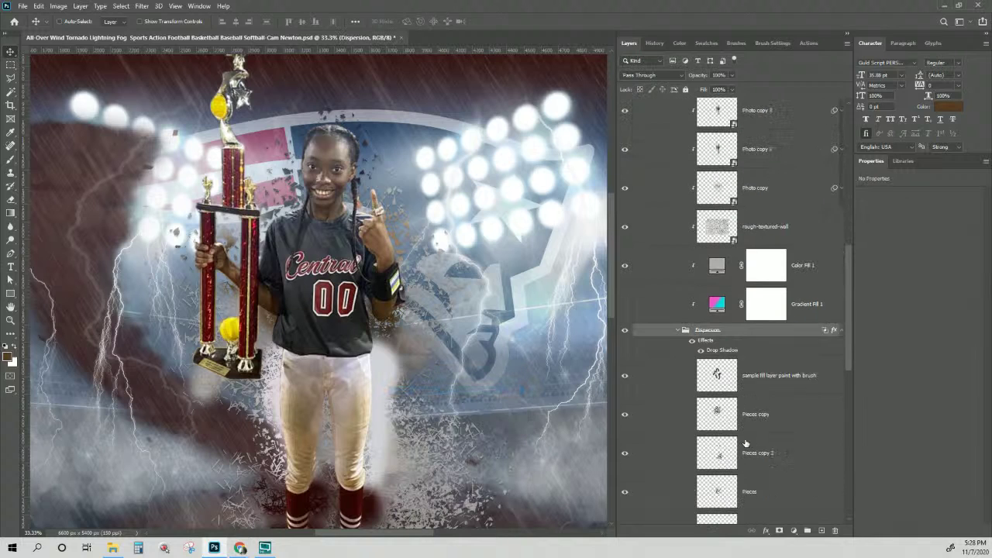
click(752, 342)
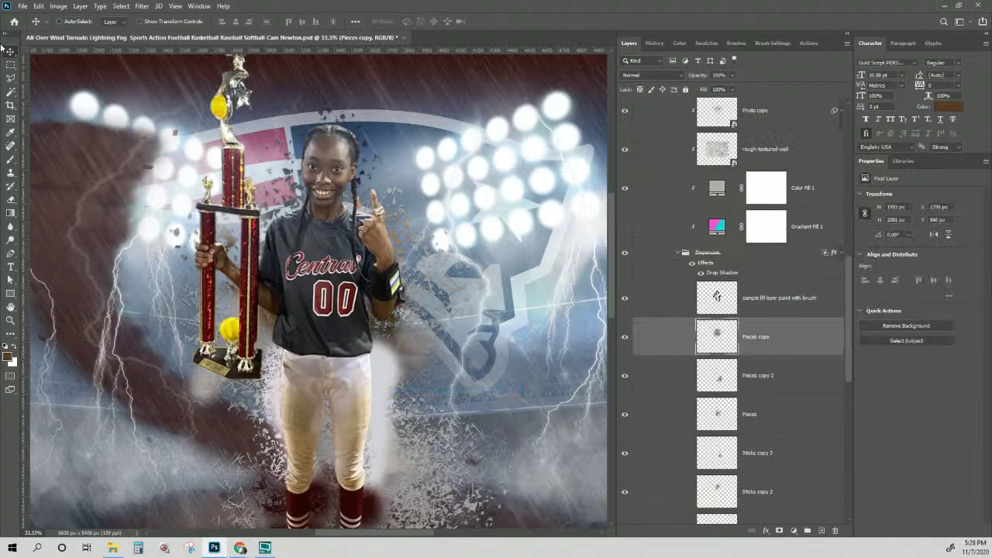
drag(395, 377, 377, 371)
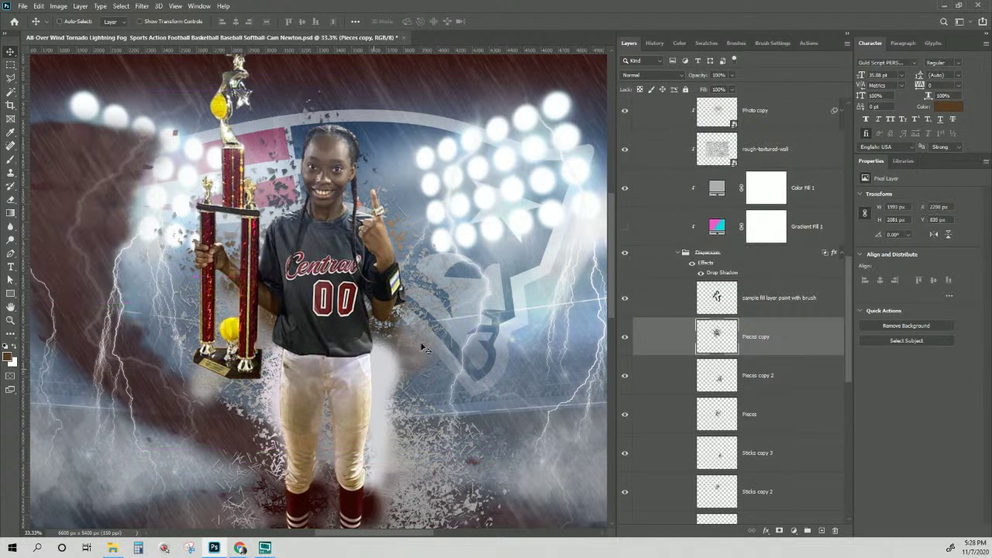
Scale the Pieces copy layer to about 66.5% width and 63.7% height and place it behind the player's upper body and trophy.
key(ctrl+t)
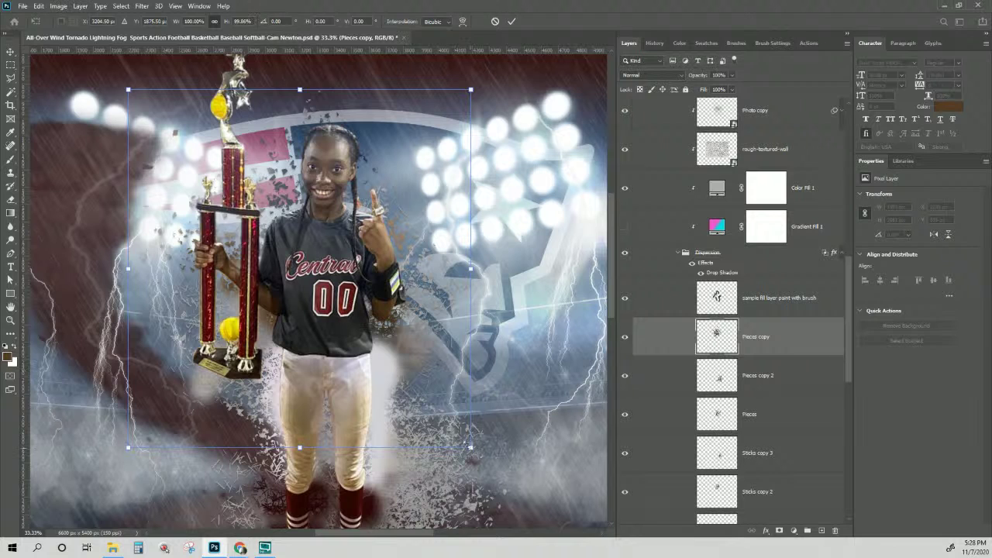
drag(468, 445, 356, 317)
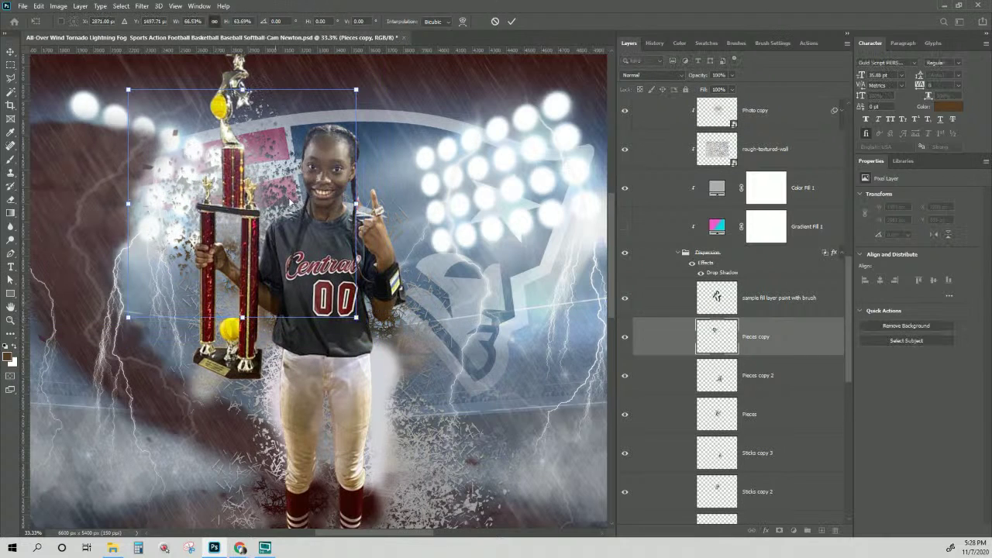
drag(278, 185, 302, 219)
key(Return)
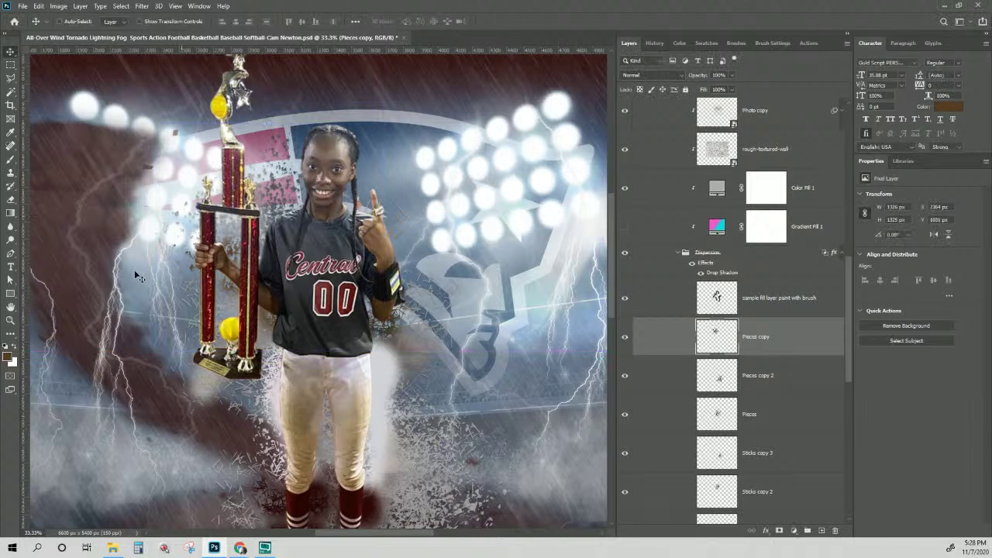
Move the Sticks copy particles up from beside the player's thigh, closer to her raised arm and torso.
right_click(379, 380)
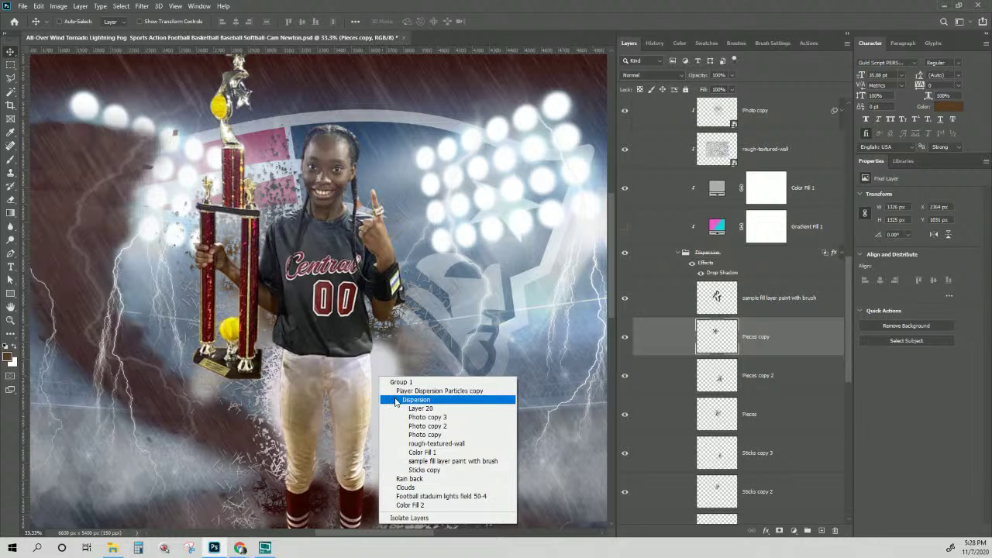
click(422, 470)
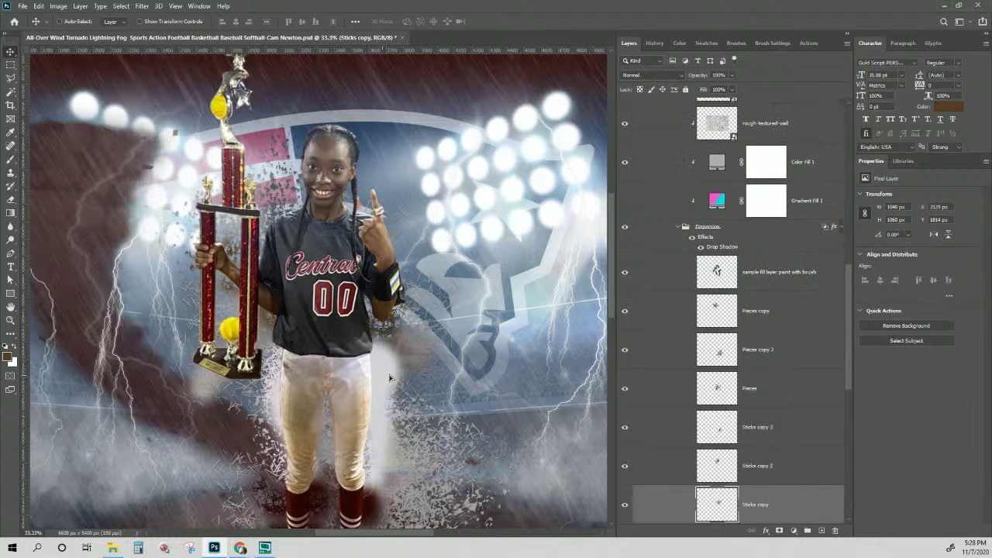
drag(390, 377, 371, 355)
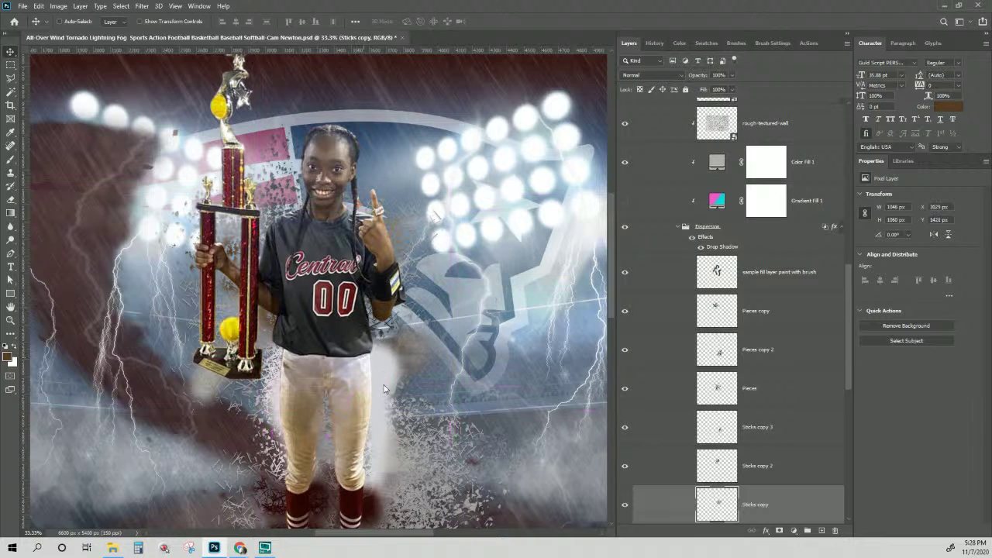
Select Layer 20, the painted color layer covering the particles beside the player's thigh.
right_click(384, 387)
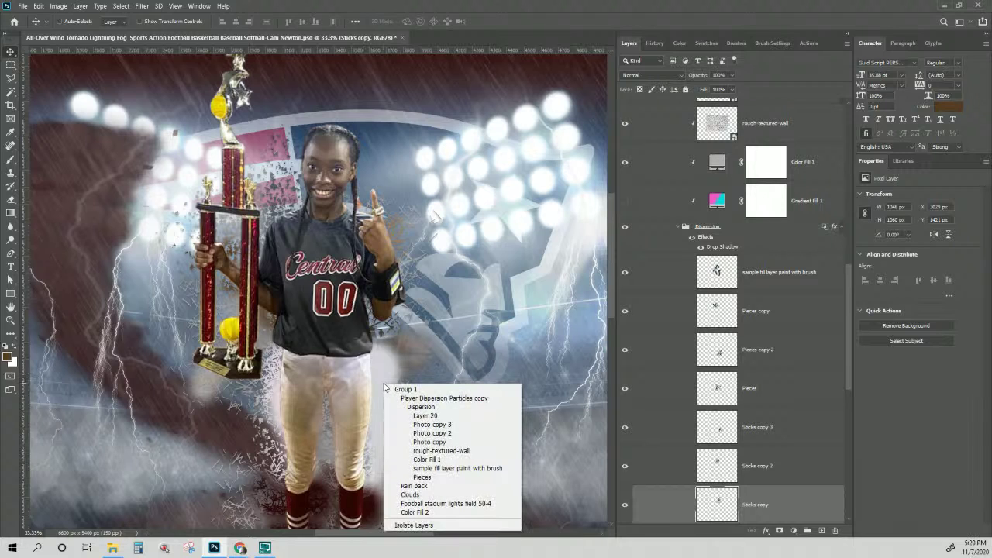
click(425, 416)
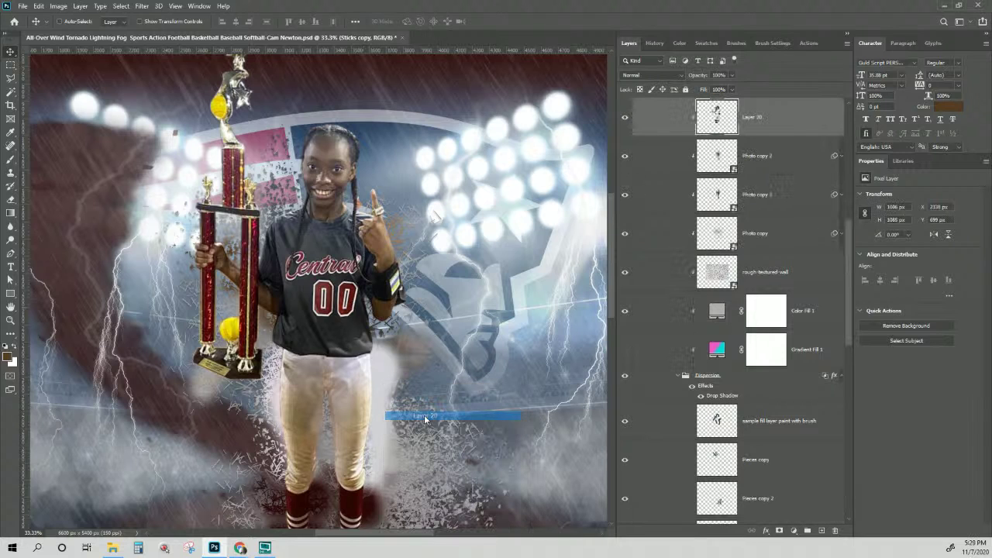
scroll(655, 203, up, 2)
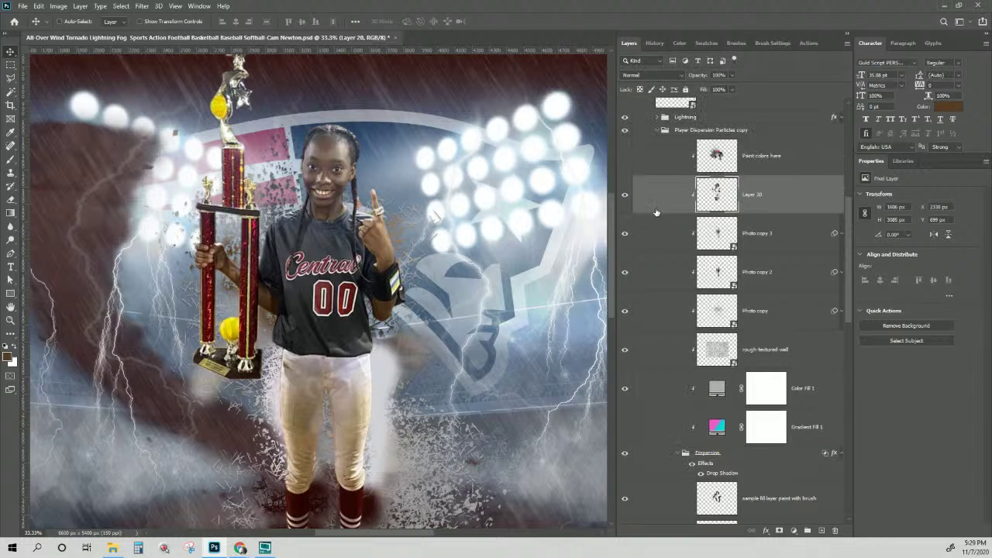
Compare Layer 20 and Photo copy 3 on and off, and hide the Photo copy 3, Photo copy 2 and Photo copy layers.
click(626, 194)
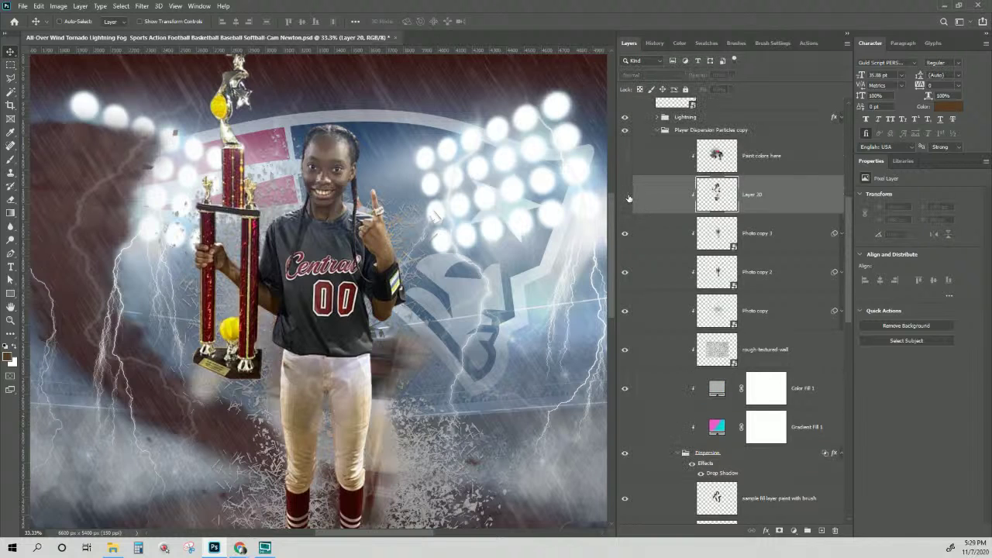
click(626, 195)
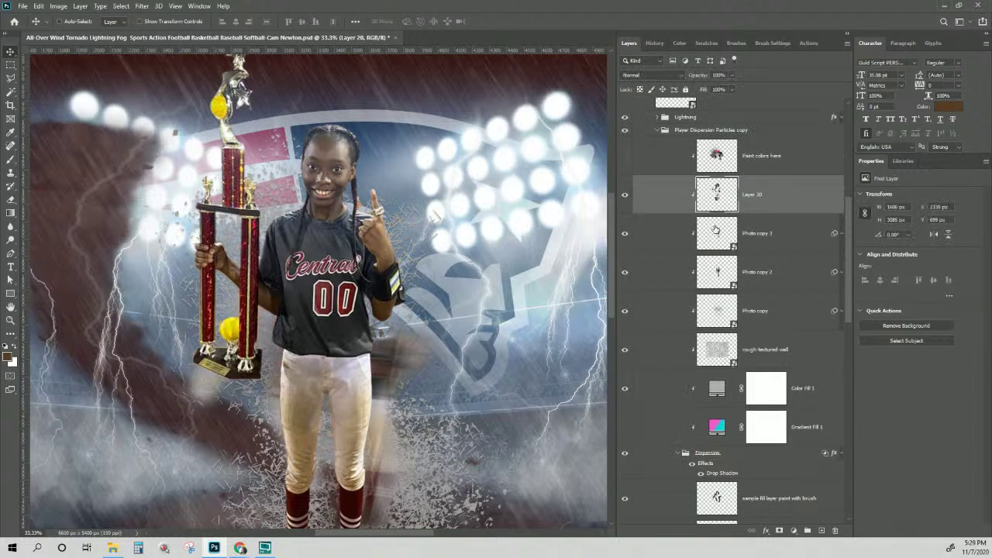
click(719, 234)
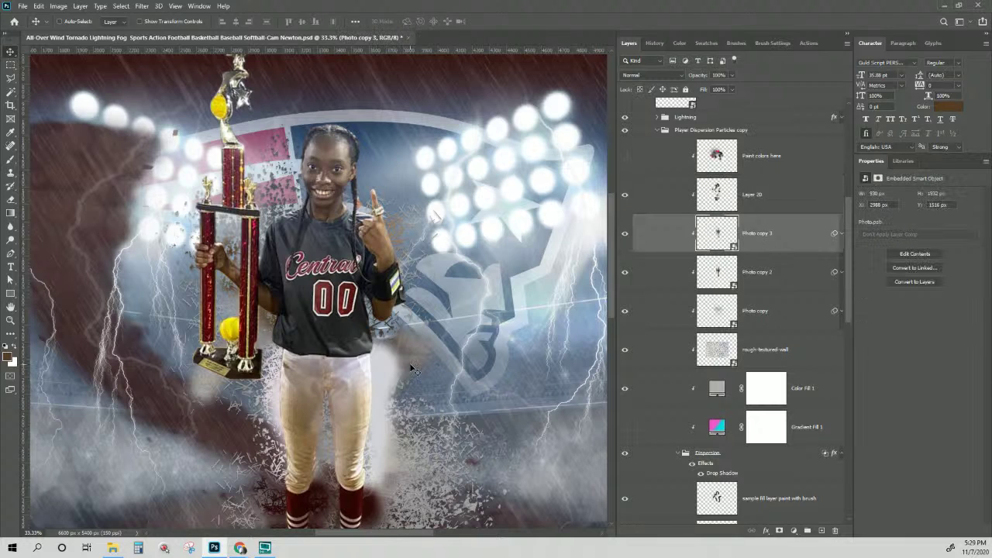
click(624, 238)
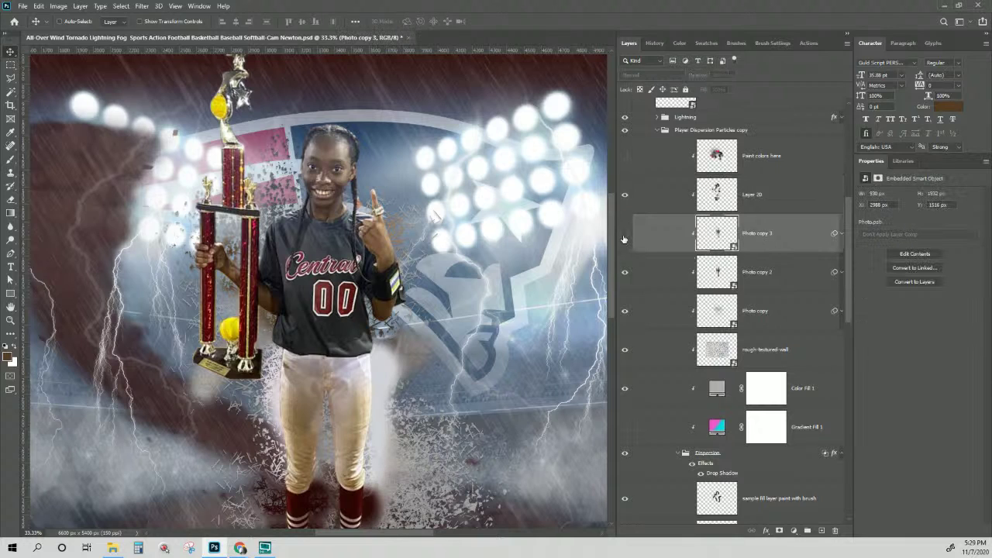
click(624, 238)
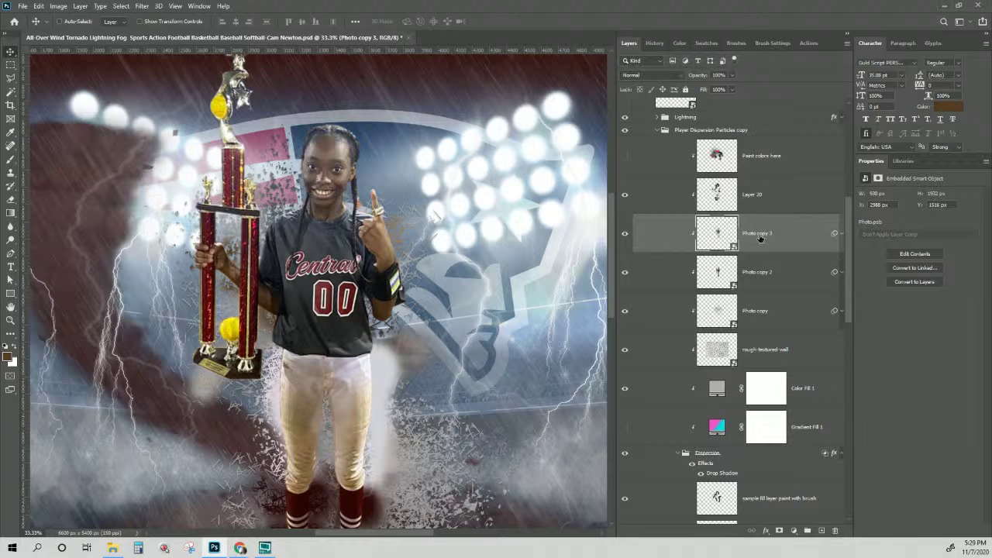
click(625, 240)
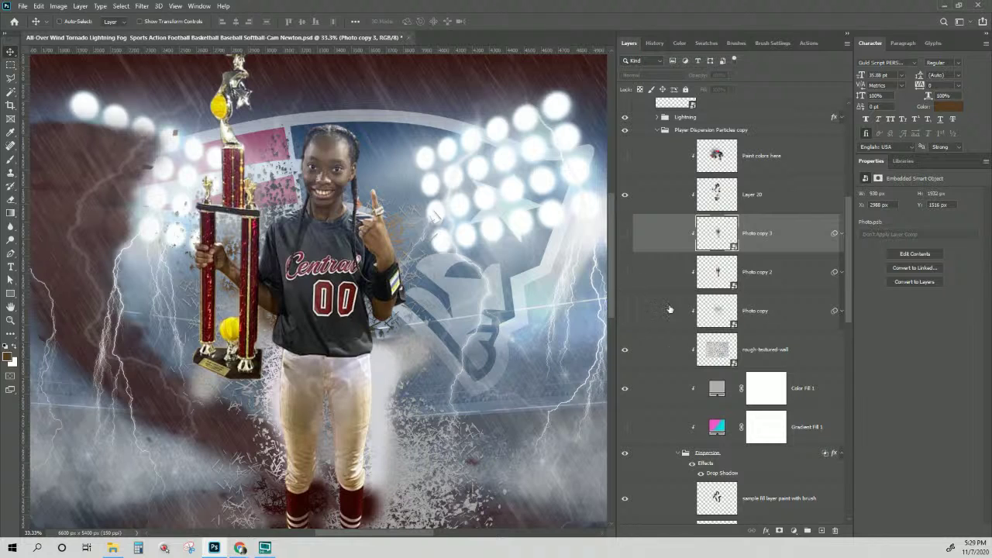
Move the "sample fill layer paint with brush" layer out of the Dispersion group to between rough-textured-wall and Color Fill 1.
scroll(686, 310, down, 10)
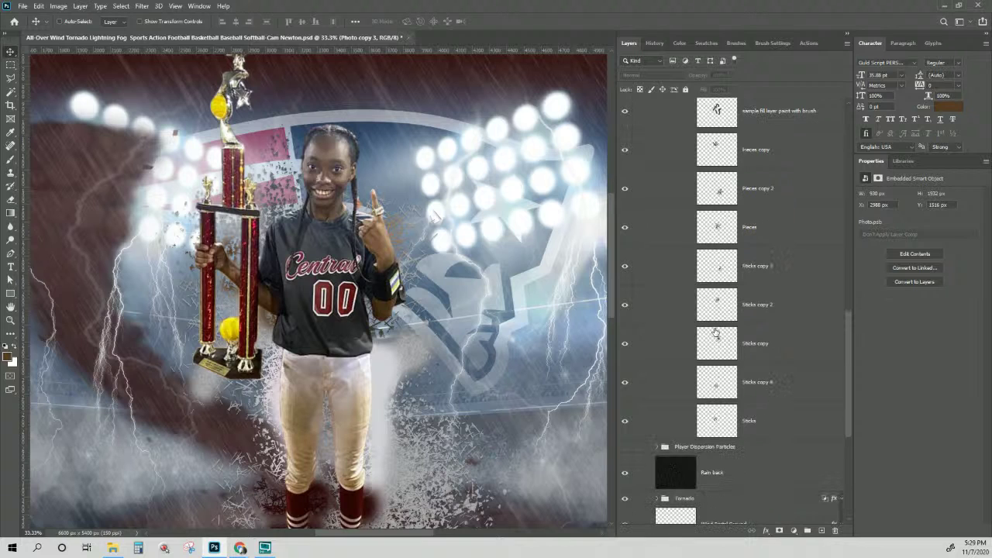
right_click(391, 375)
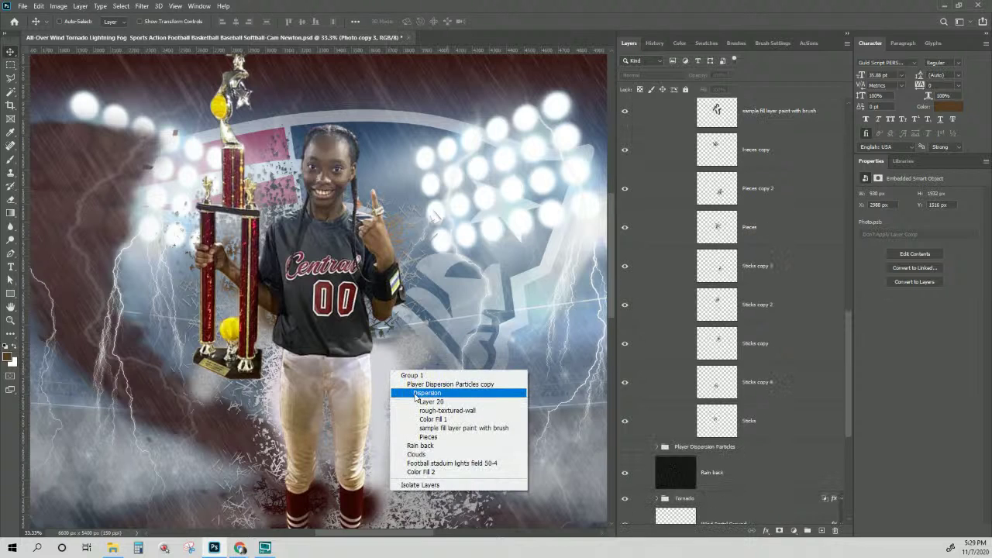
click(778, 178)
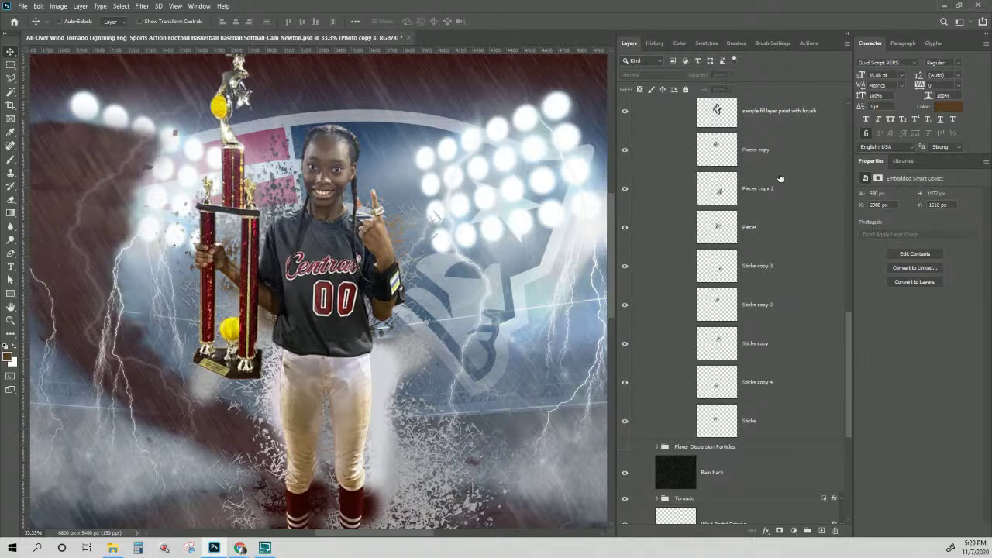
scroll(779, 178, up, 2)
click(778, 197)
scroll(779, 205, up, 4)
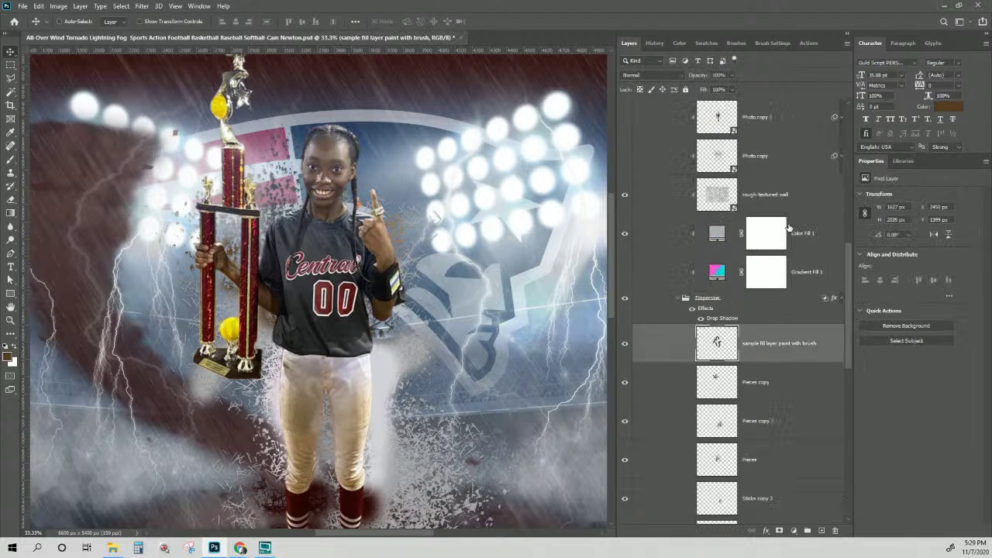
drag(777, 345, 736, 227)
drag(729, 221, 729, 223)
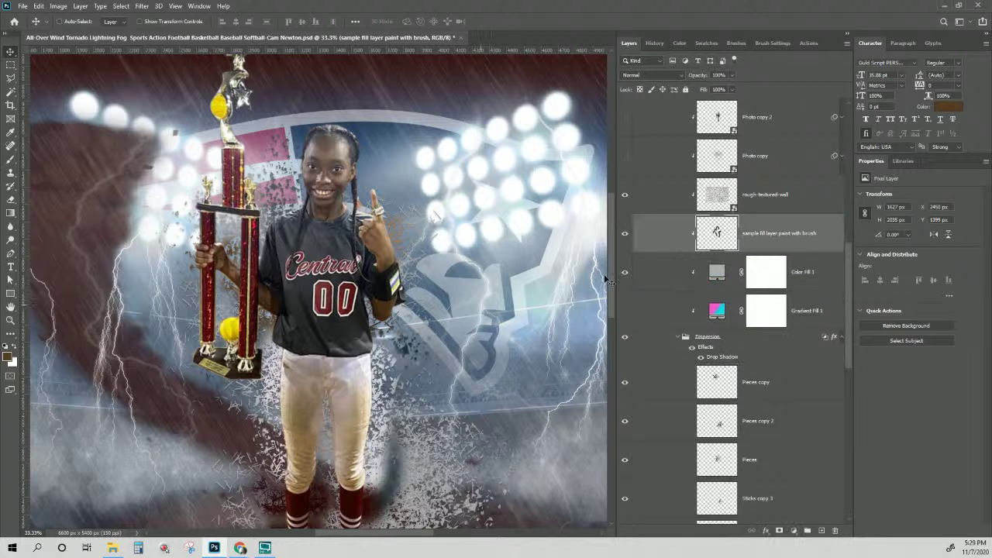
Select the Pieces copy 2 layer and shift its particles left, closer to the player's lower legs.
scroll(365, 310, down, 3)
scroll(404, 318, down, 3)
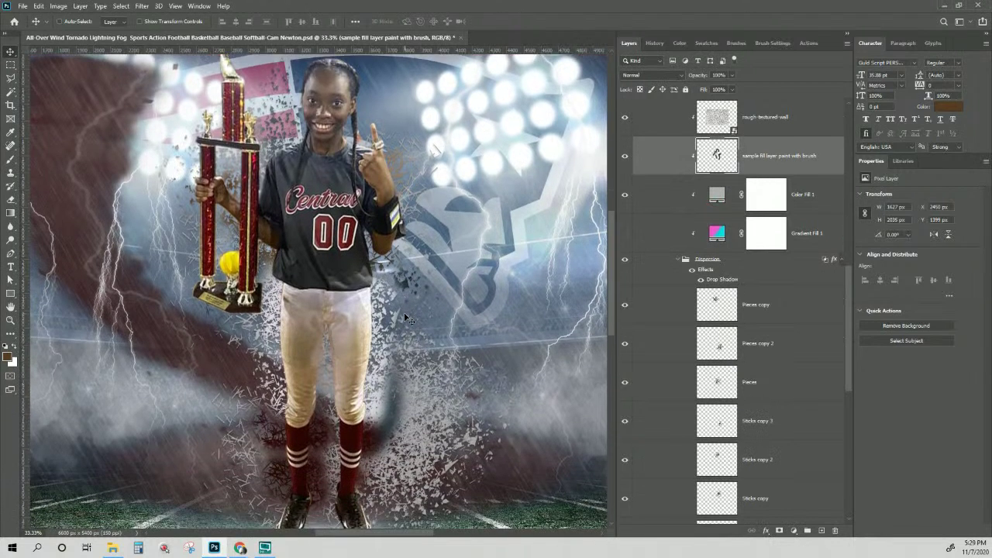
right_click(413, 375)
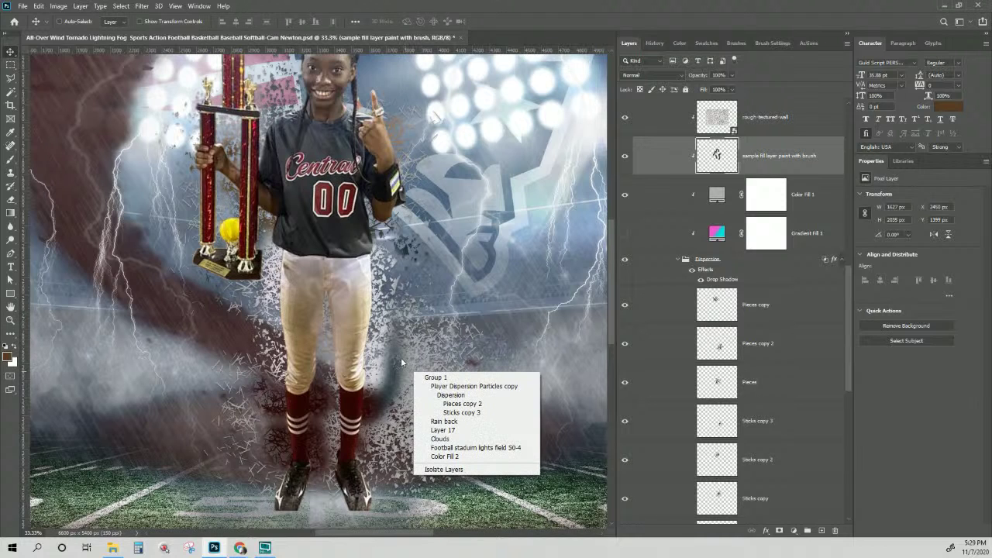
click(458, 404)
drag(422, 377, 337, 391)
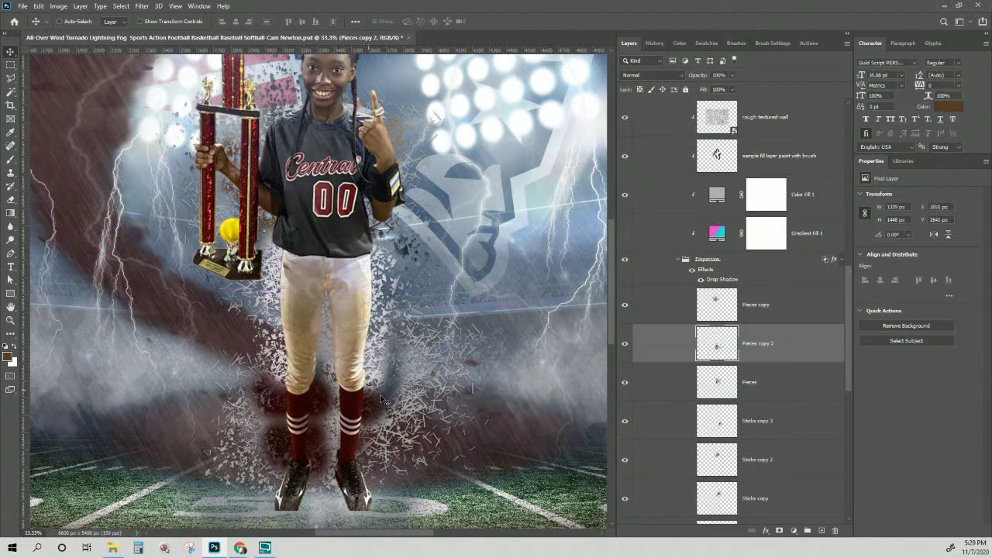
Hide the "sample fill layer paint with brush" layer.
right_click(381, 397)
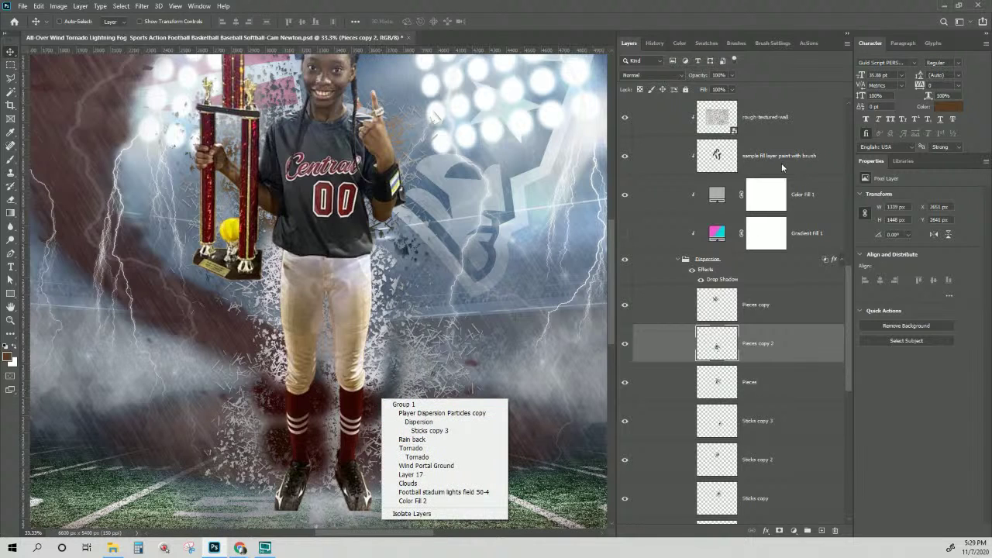
click(780, 164)
scroll(756, 174, up, 2)
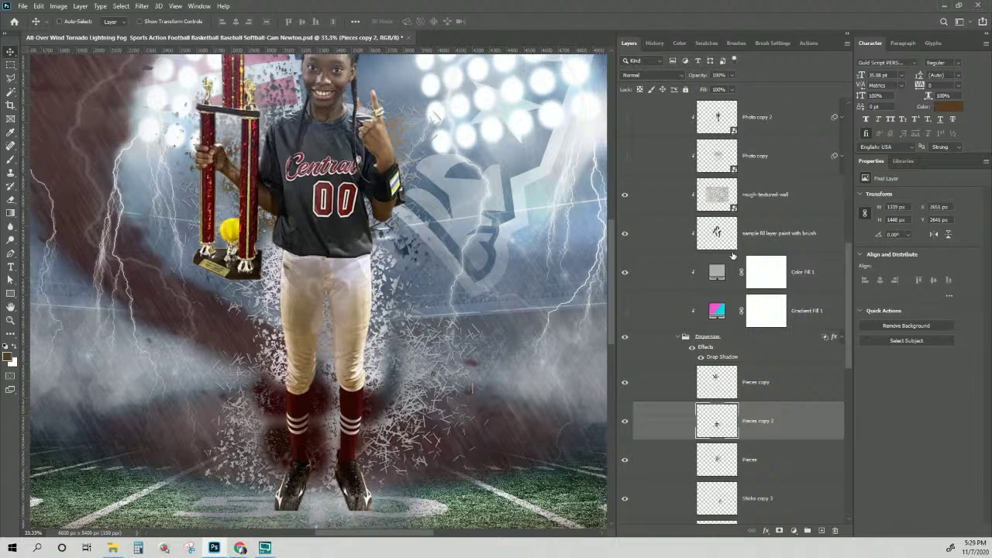
click(690, 246)
click(624, 236)
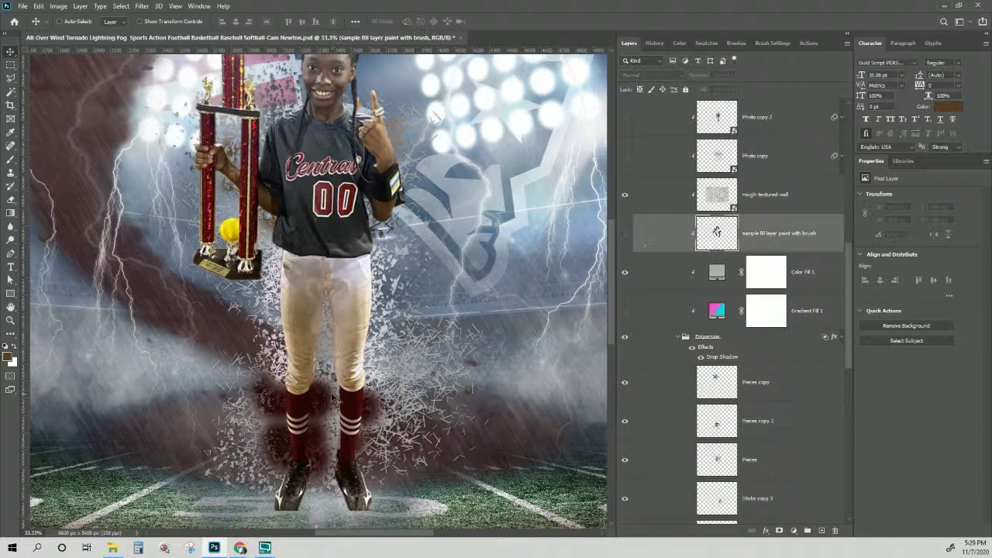
Toggle Layer 20 off and on to check its effect on the dispersion particles around the player.
scroll(785, 249, up, 5)
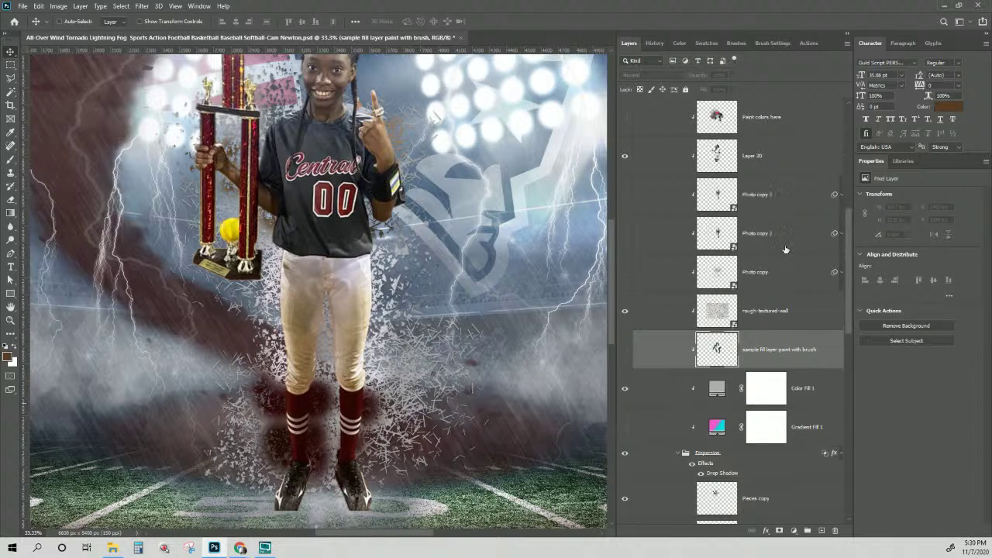
scroll(791, 430, up, 4)
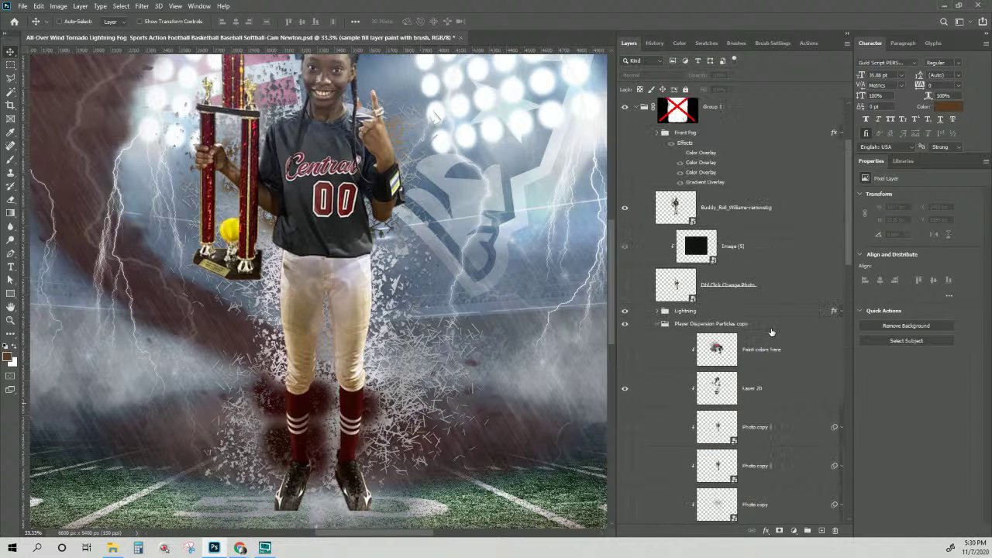
click(718, 292)
scroll(713, 314, up, 1)
scroll(715, 323, down, 1)
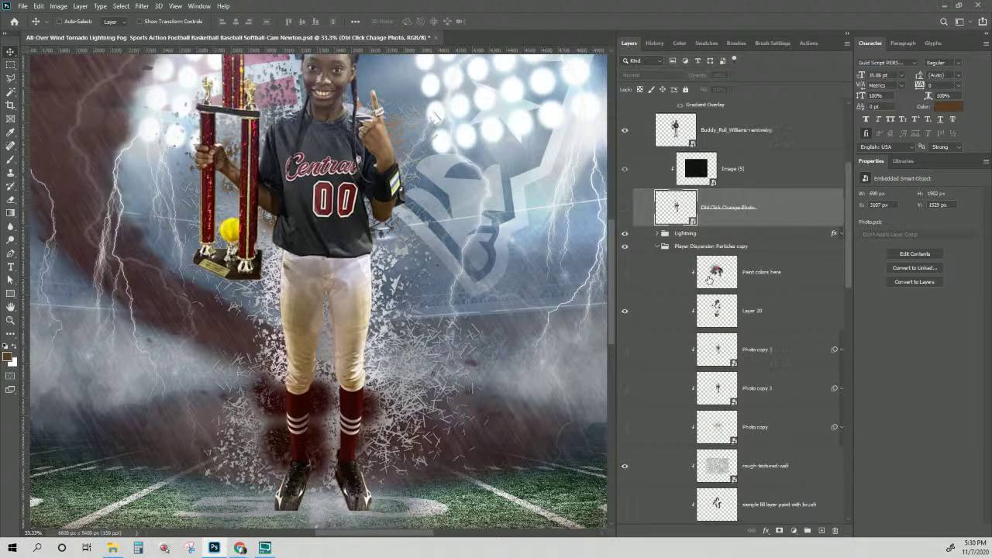
click(645, 313)
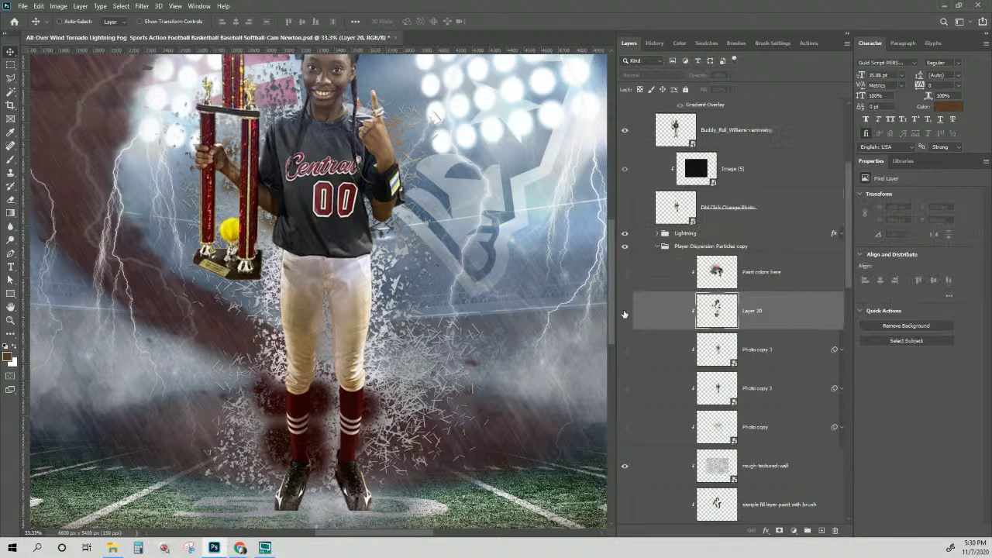
click(624, 313)
click(625, 312)
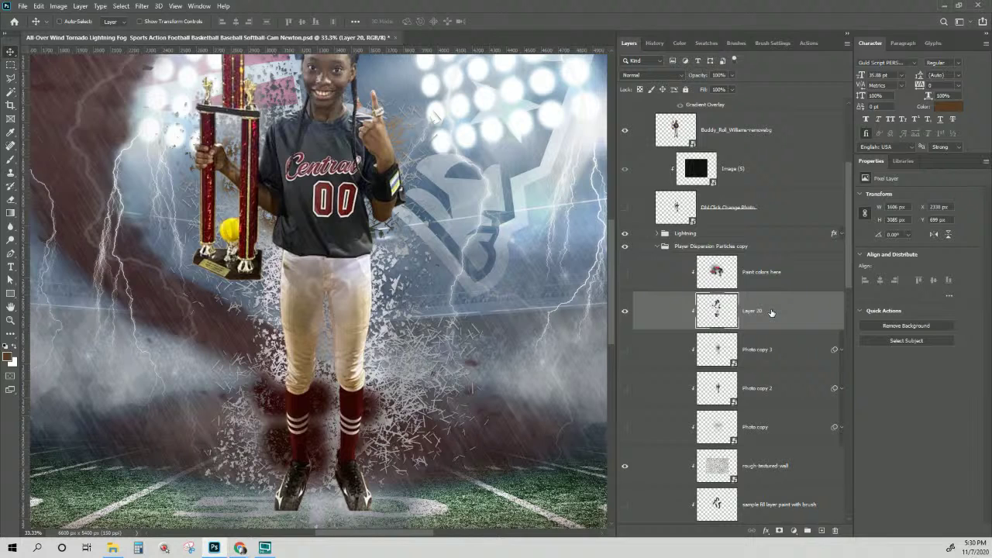
Review the whole shirt design and the layers inside the Player Dispersion Particles copy group.
scroll(771, 312, up, 2)
scroll(771, 312, down, 3)
scroll(770, 312, down, 2)
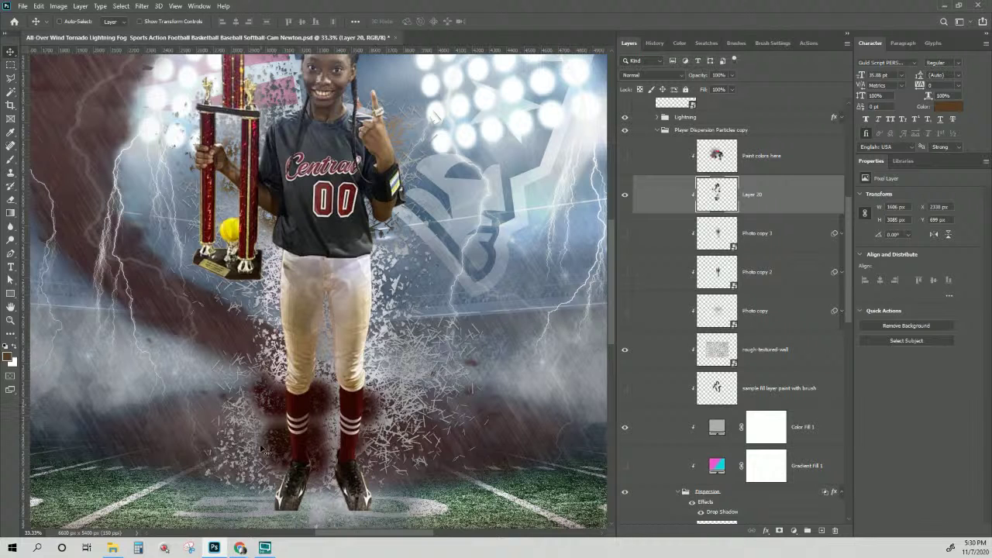
key(ctrl+minus)
key(ctrl+minus)
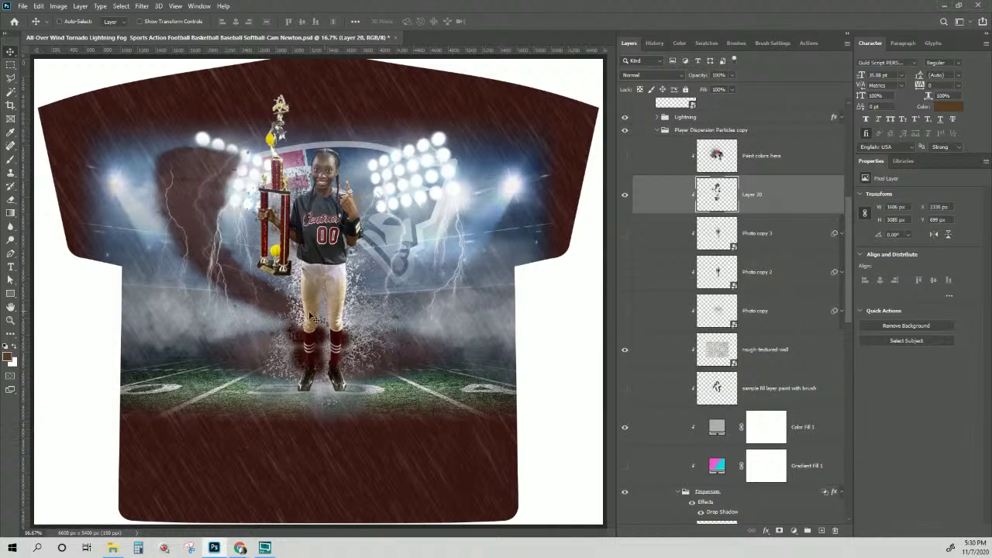
scroll(758, 357, down, 6)
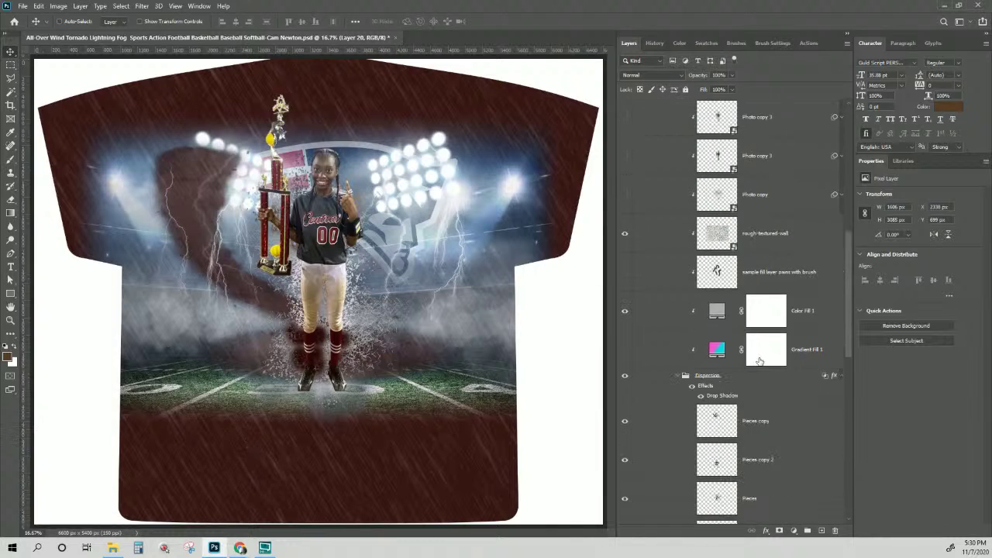
scroll(760, 361, down, 3)
scroll(757, 362, up, 6)
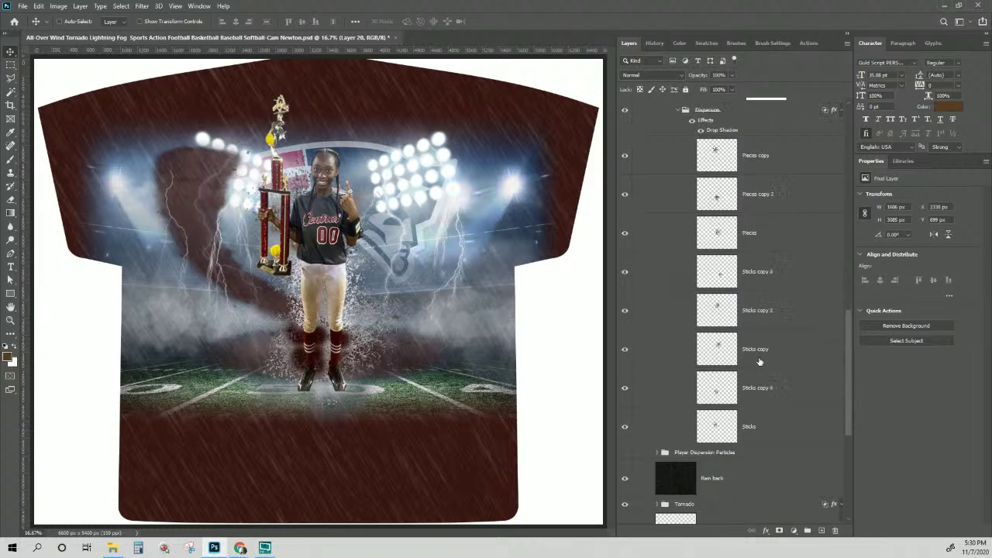
Select the Clouds layer and raise its opacity to 100%.
right_click(471, 318)
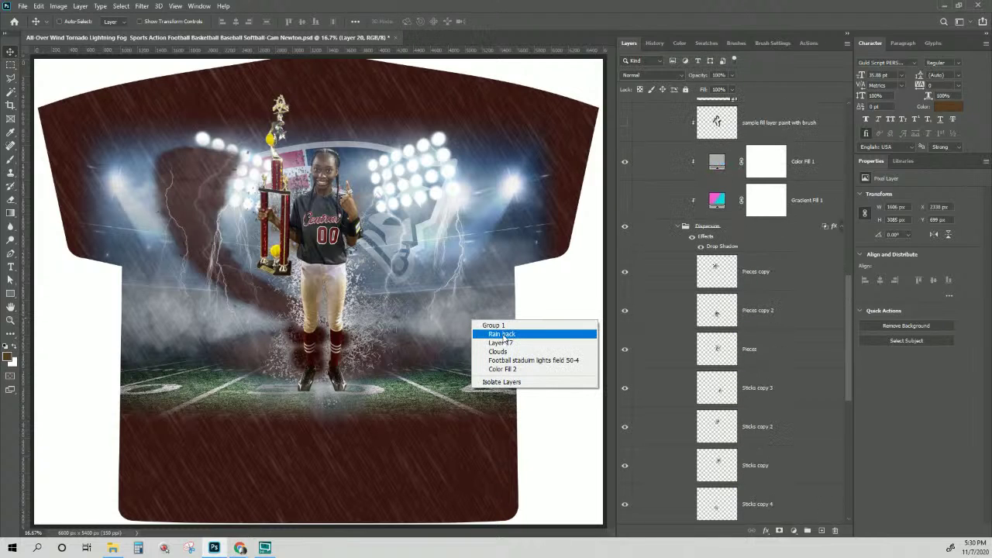
click(500, 352)
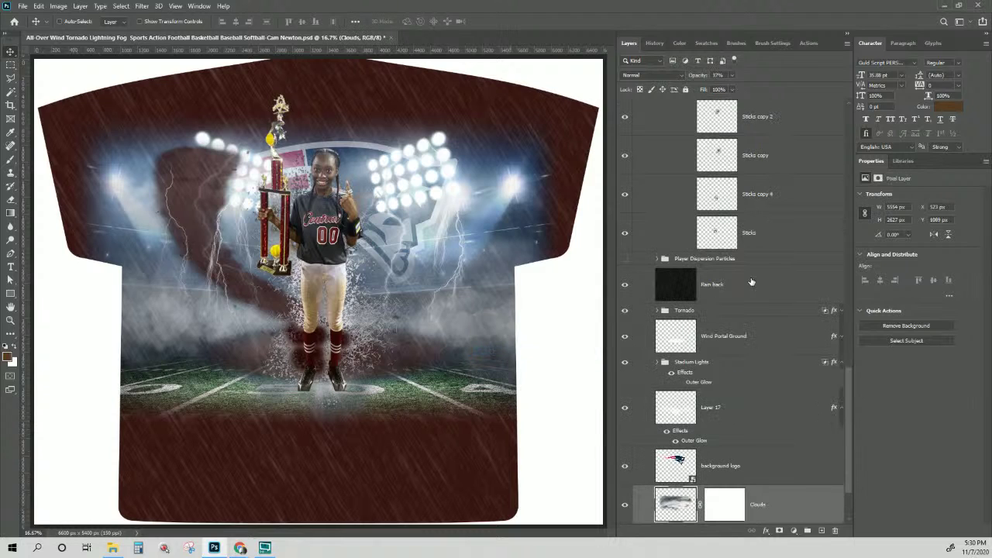
scroll(703, 479, down, 2)
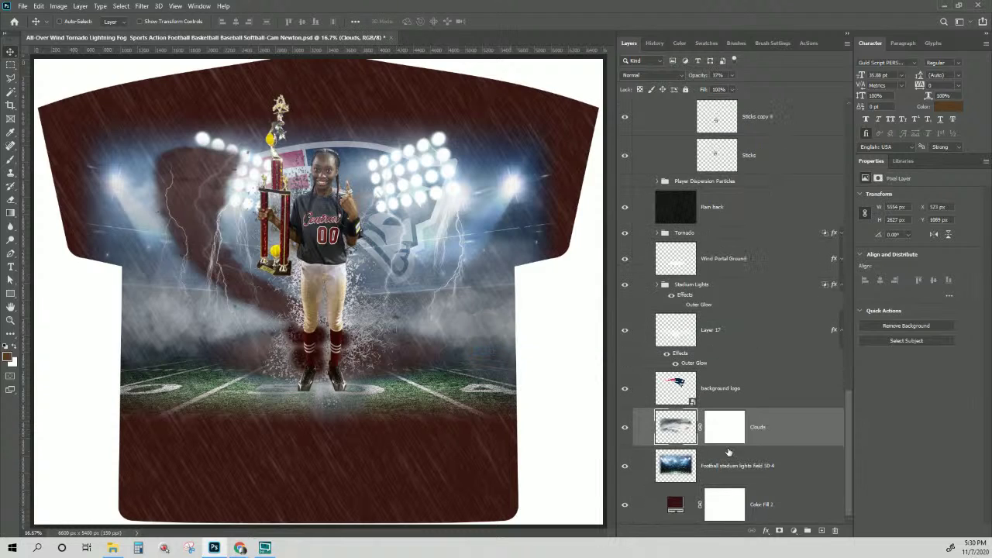
click(732, 76)
drag(740, 90, 781, 103)
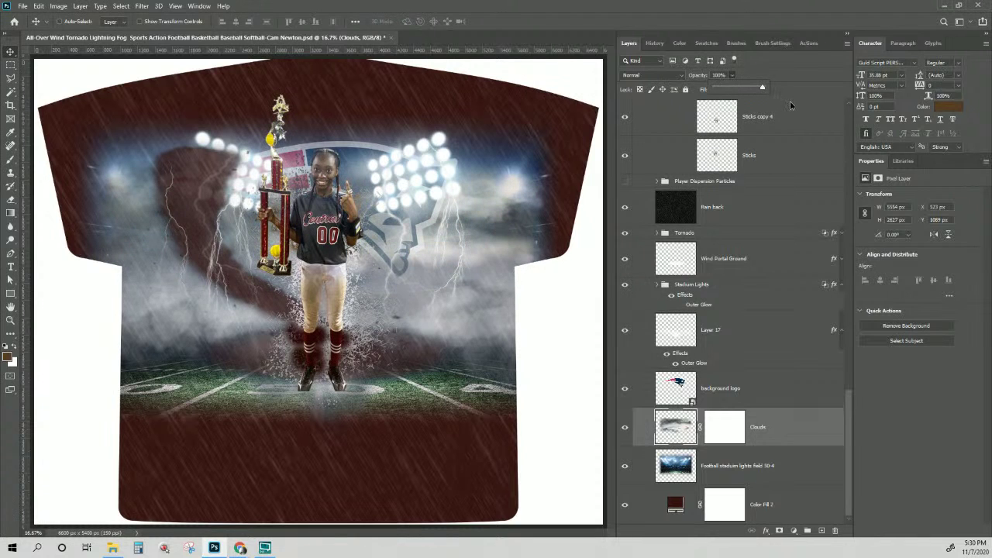
Select the Stadium lights_2 layer from the artwork and turn on the Outer Glow of the Stadium Lights group.
right_click(370, 158)
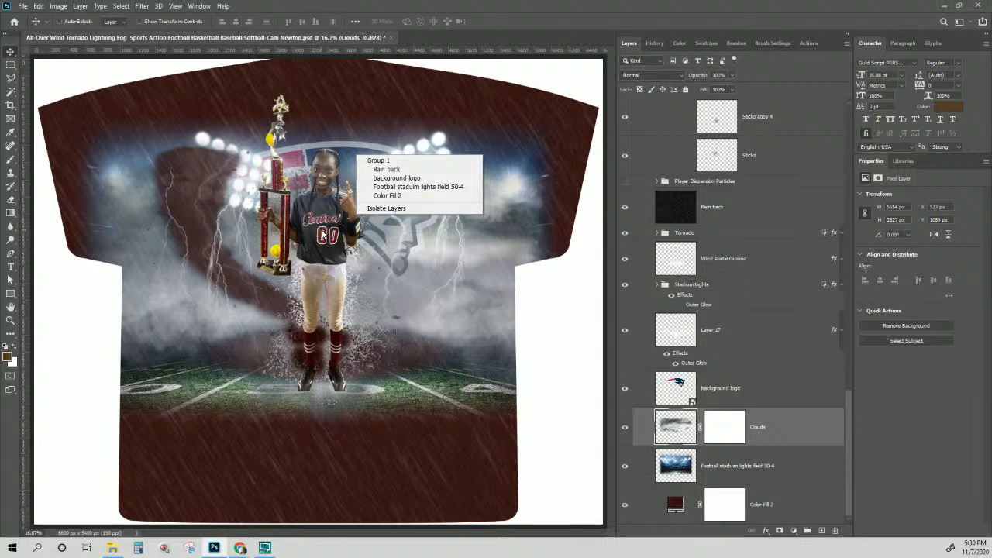
click(357, 146)
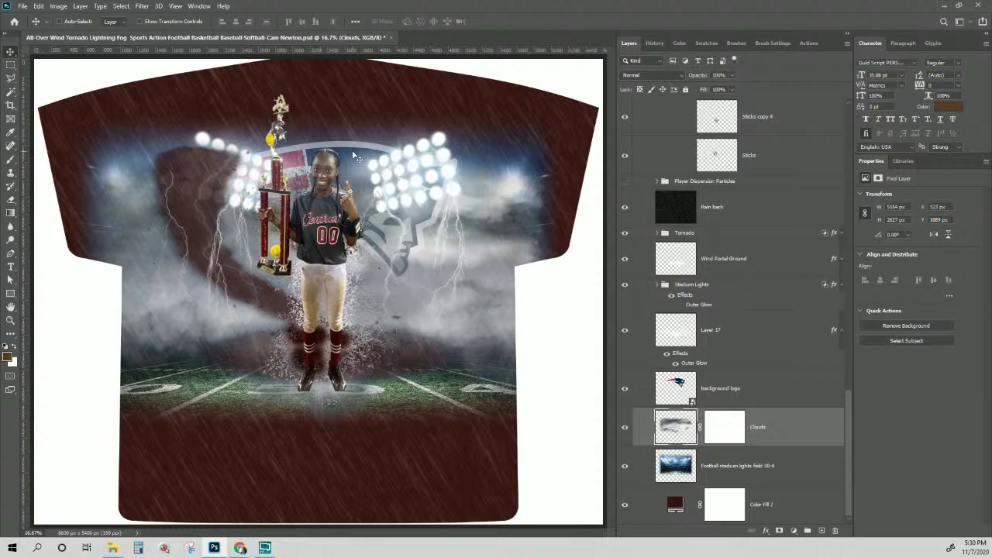
right_click(427, 147)
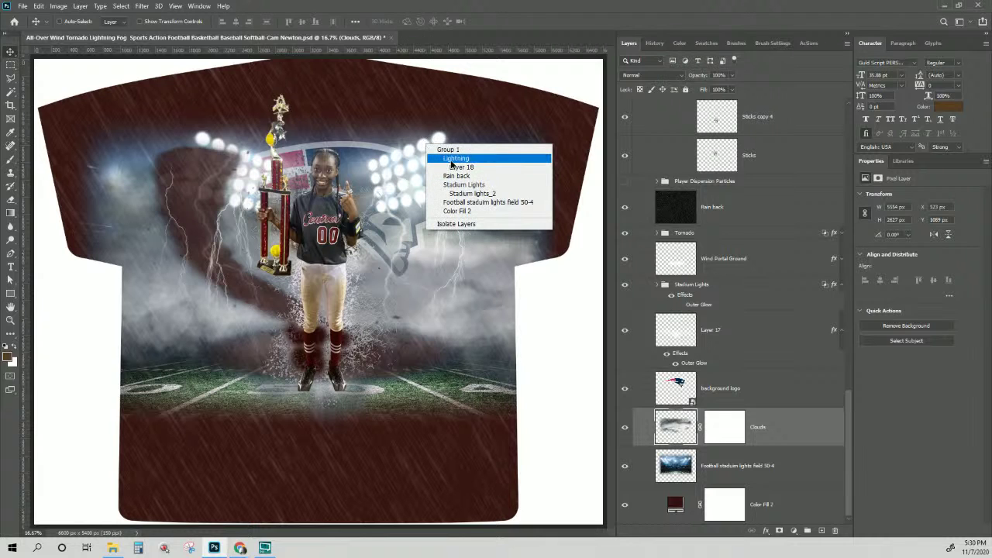
click(451, 158)
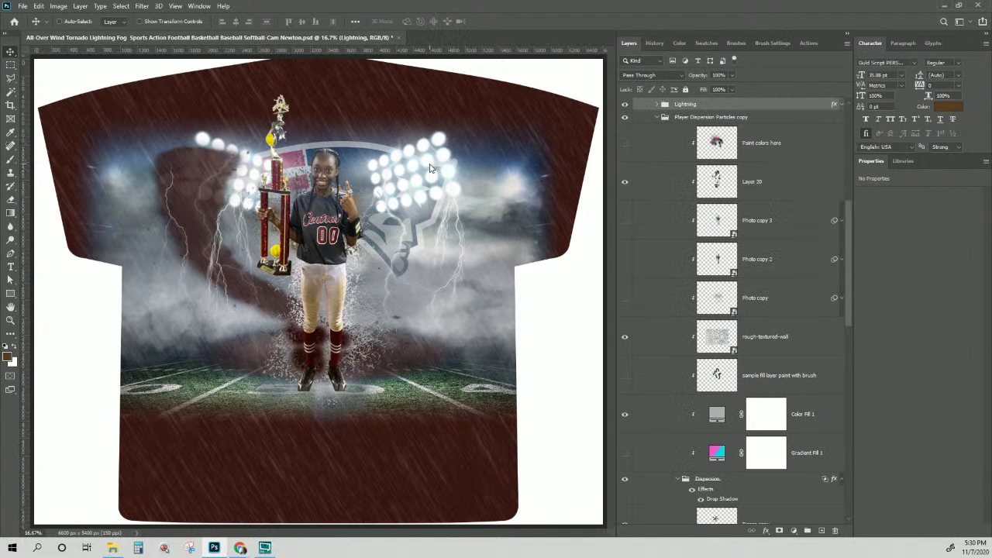
right_click(431, 165)
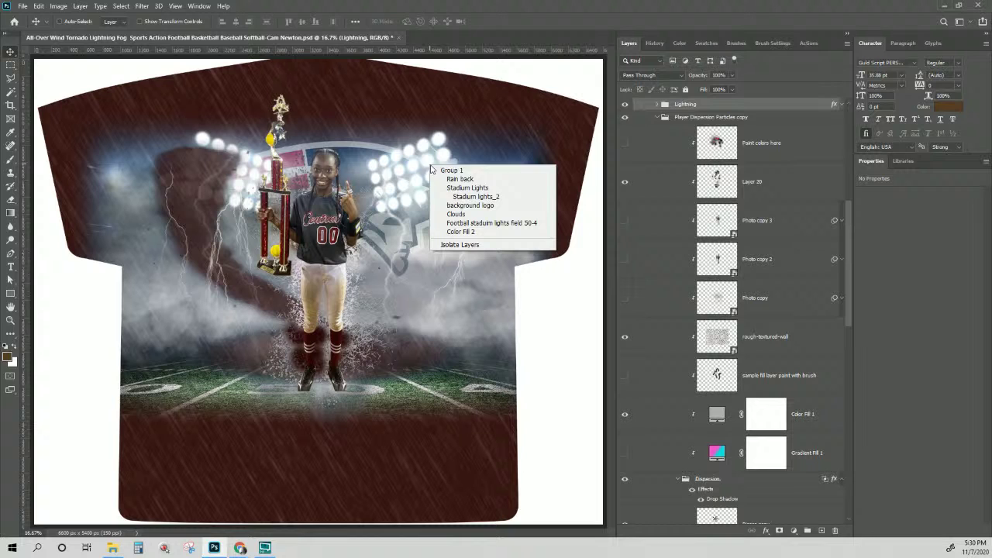
click(465, 197)
scroll(692, 338, down, 5)
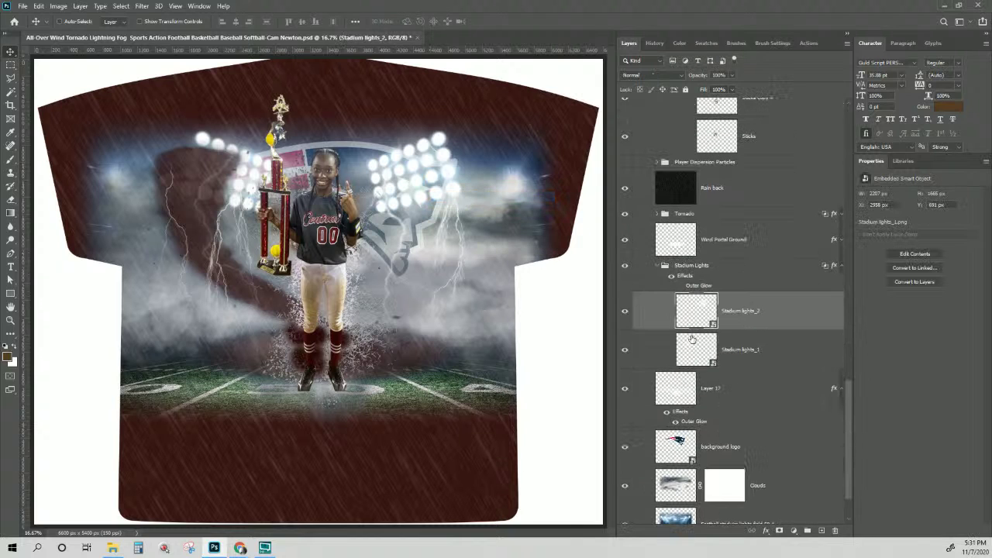
click(679, 285)
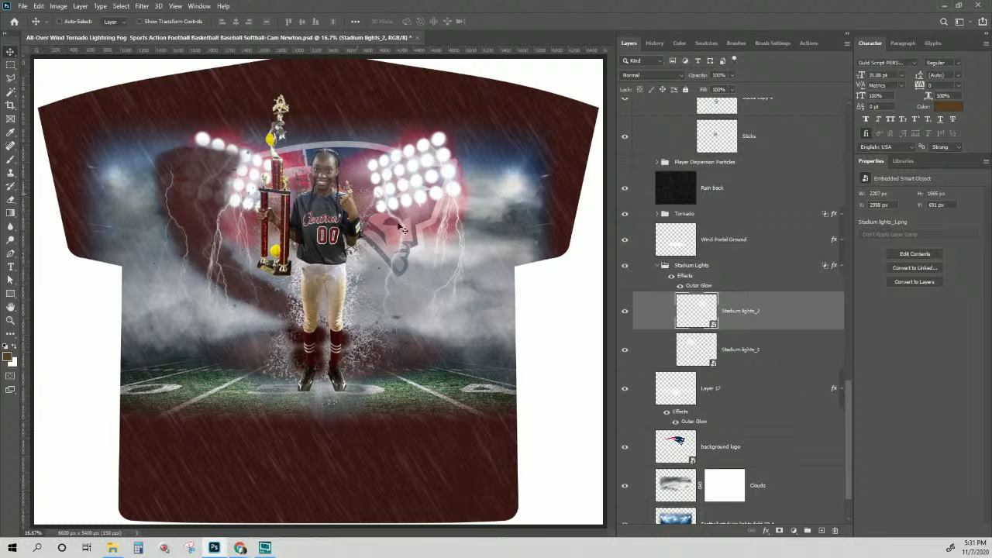
Change the Stadium Lights group's Outer Glow color to dark maroon 34120f.
click(690, 287)
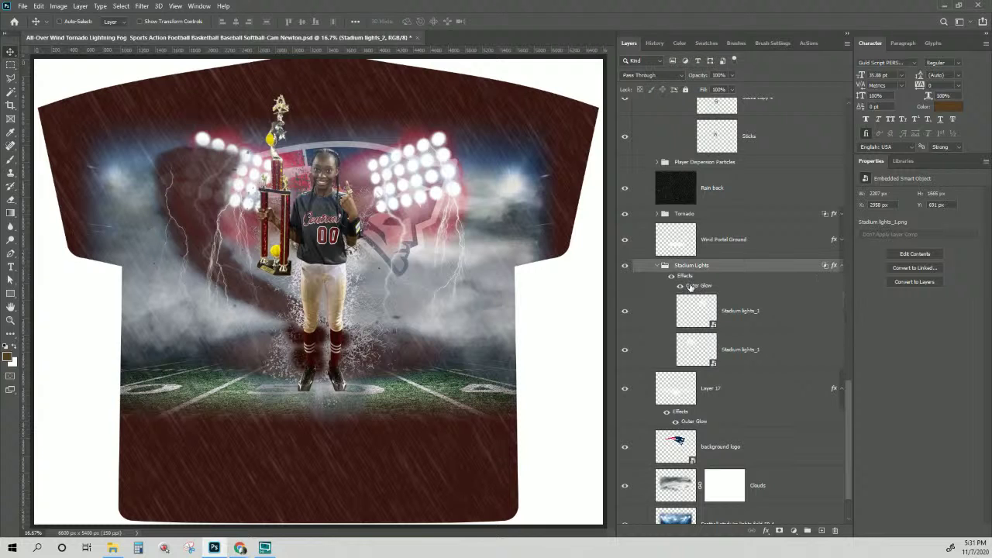
double_click(690, 287)
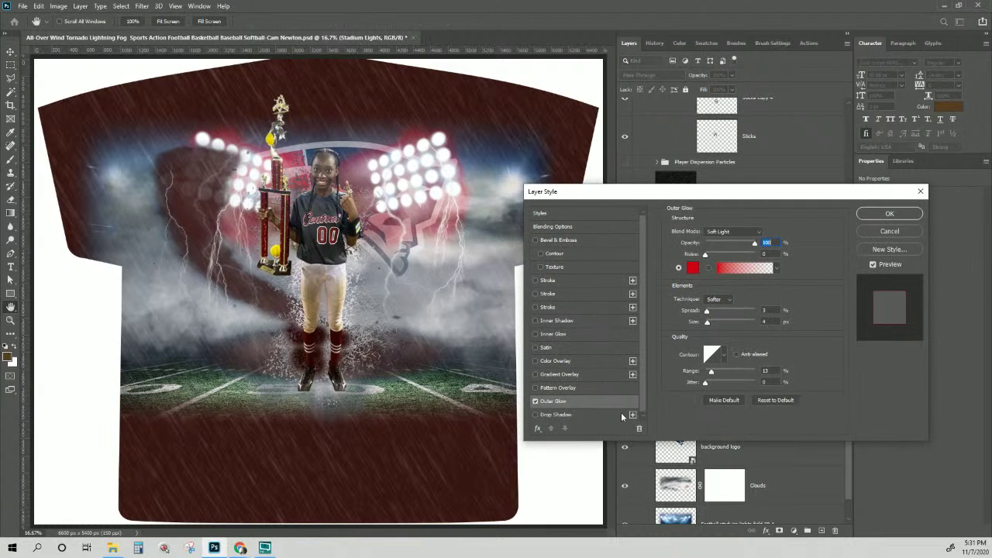
click(694, 268)
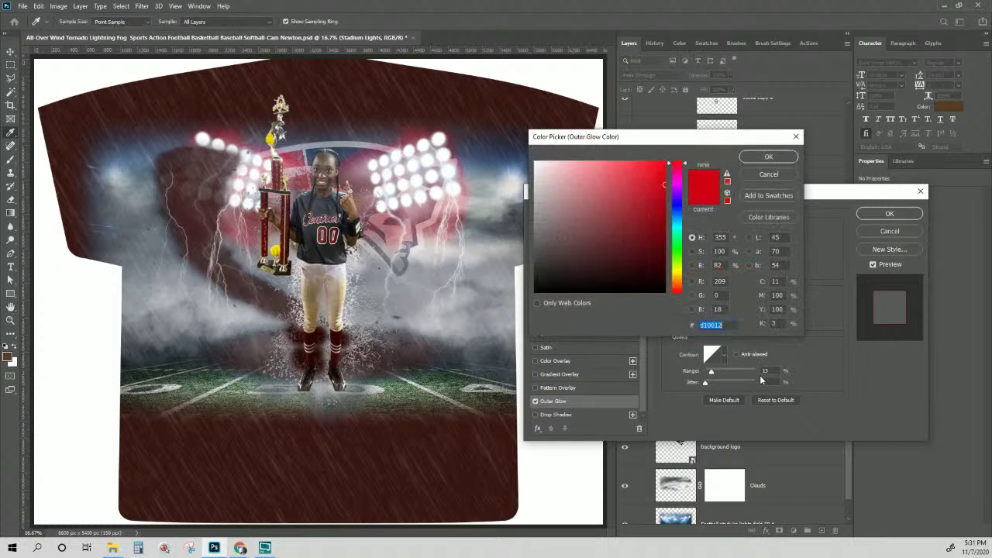
text(34120f)
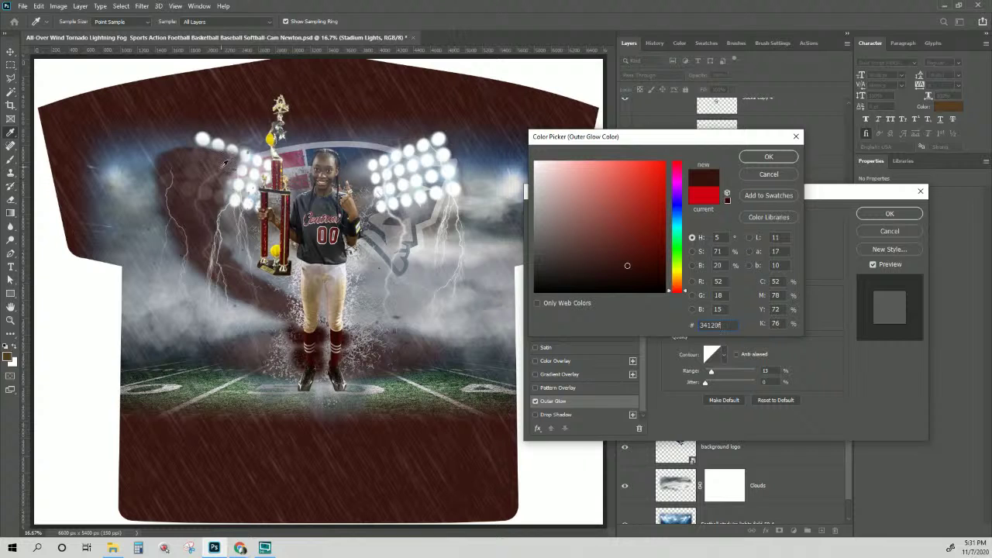
click(748, 158)
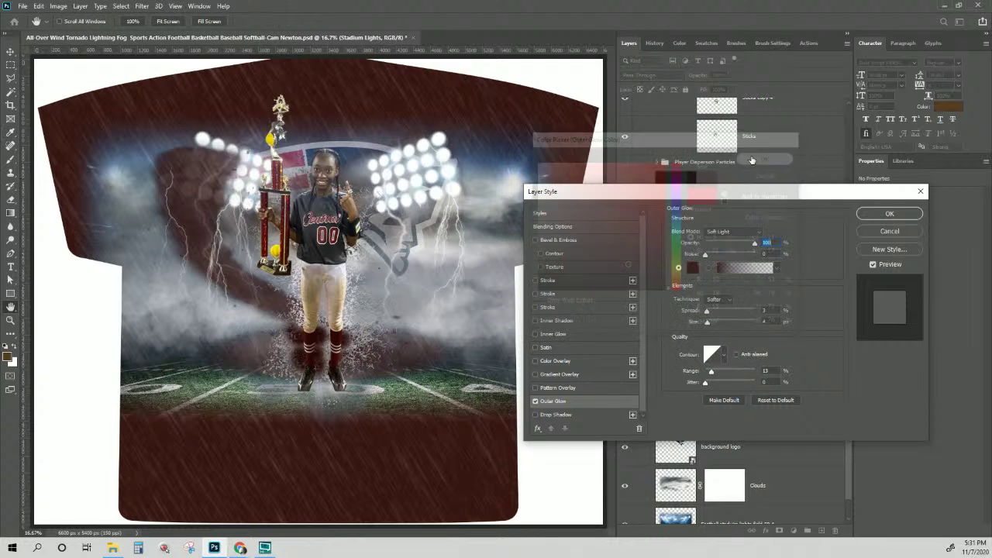
click(889, 213)
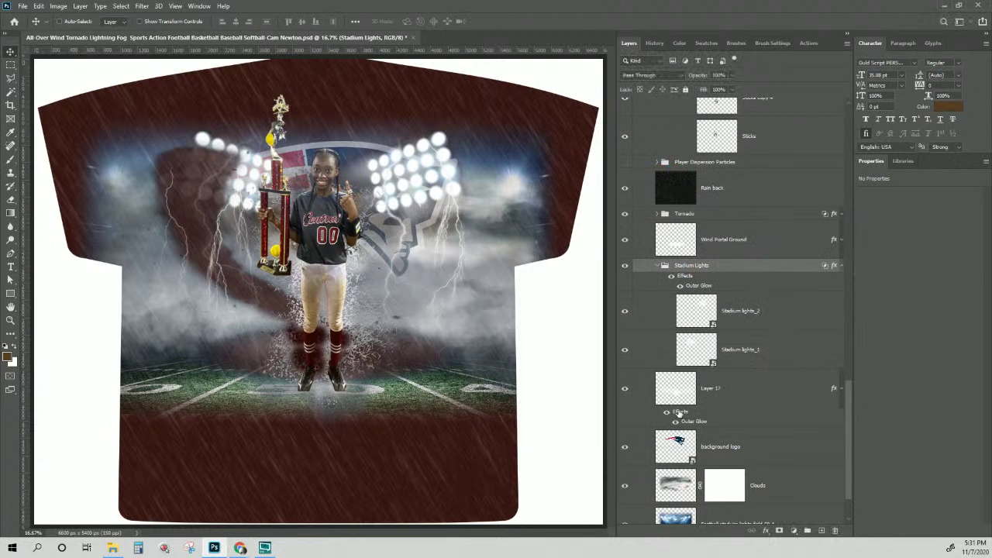
Add a Hue/Saturation adjustment layer clipped to the football stadium lights field layer.
scroll(750, 482, down, 2)
click(758, 467)
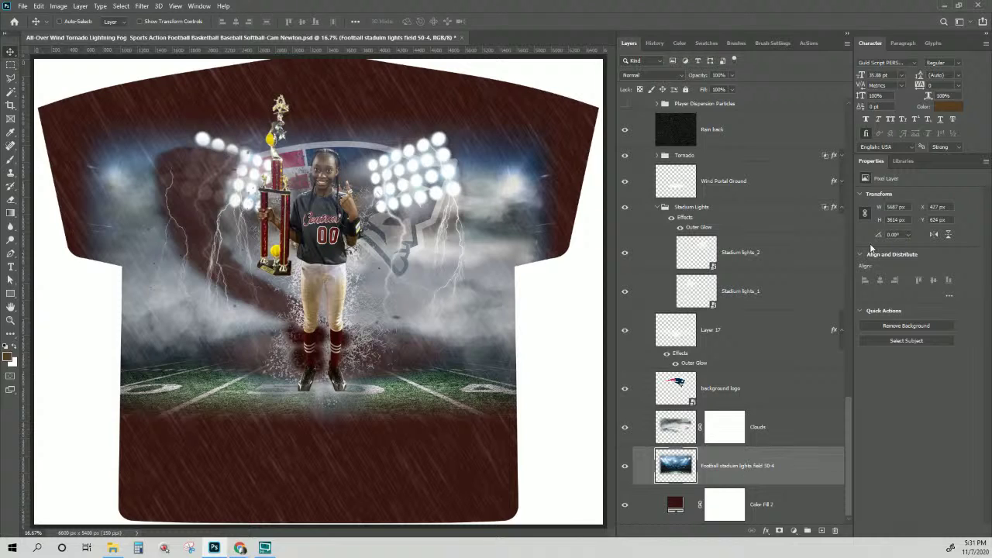
click(122, 6)
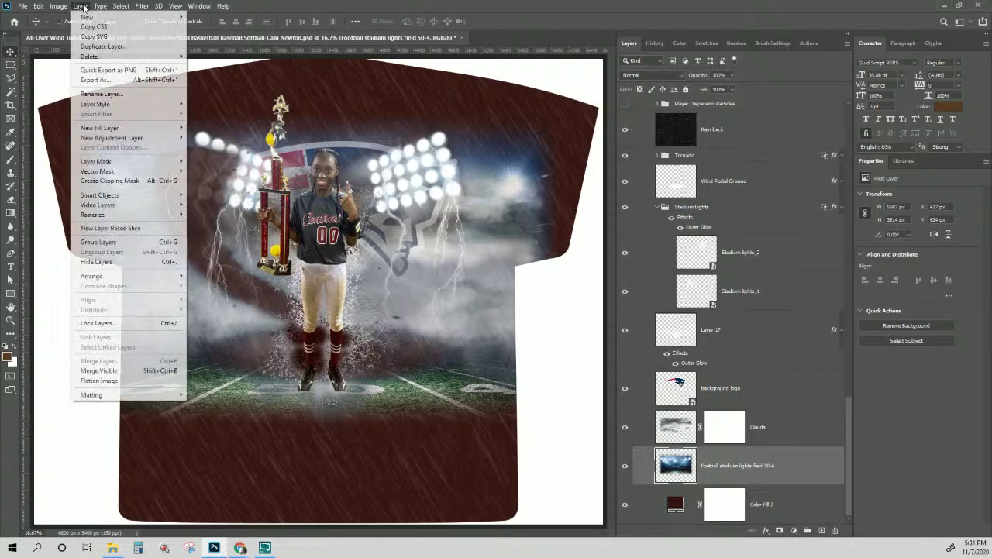
click(82, 7)
click(83, 7)
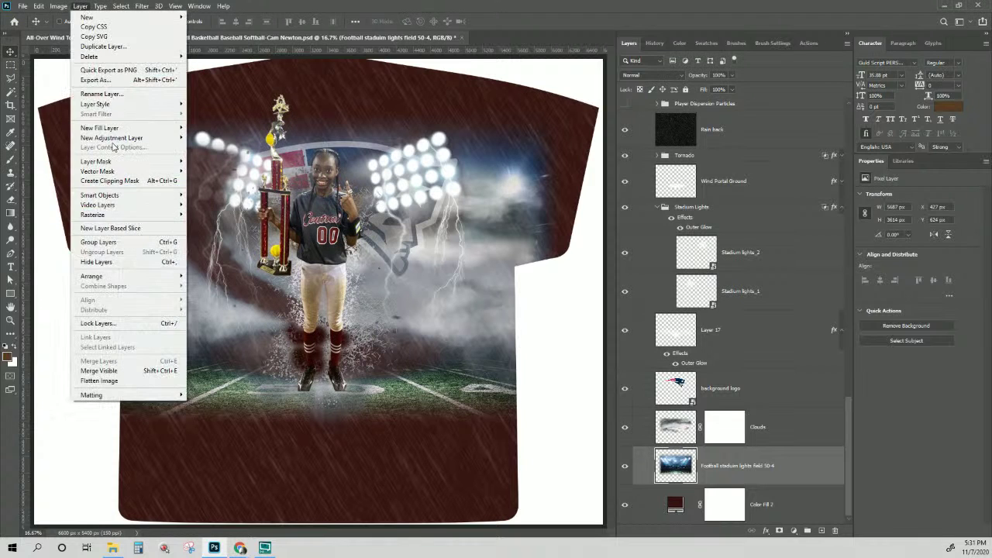
mouse_move(113, 140)
click(221, 192)
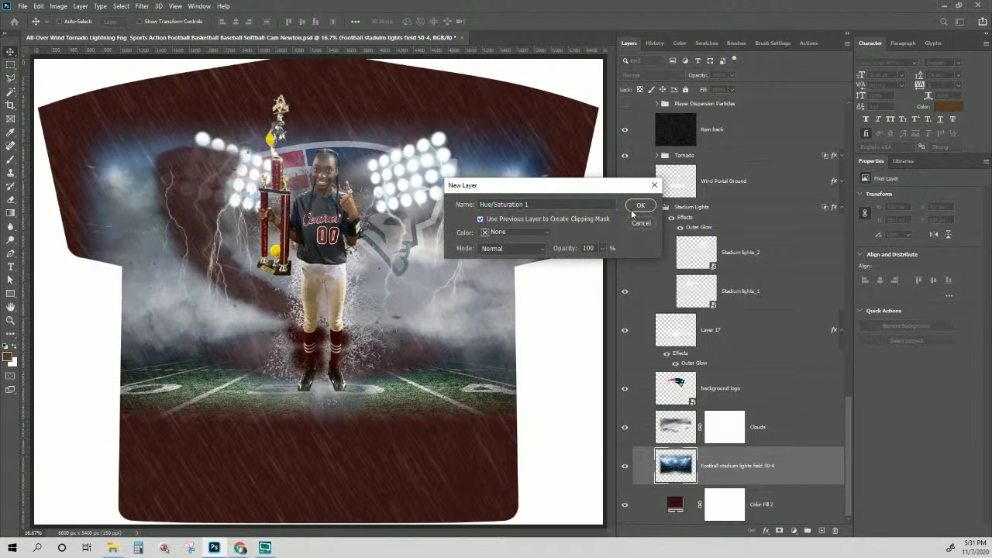
click(640, 205)
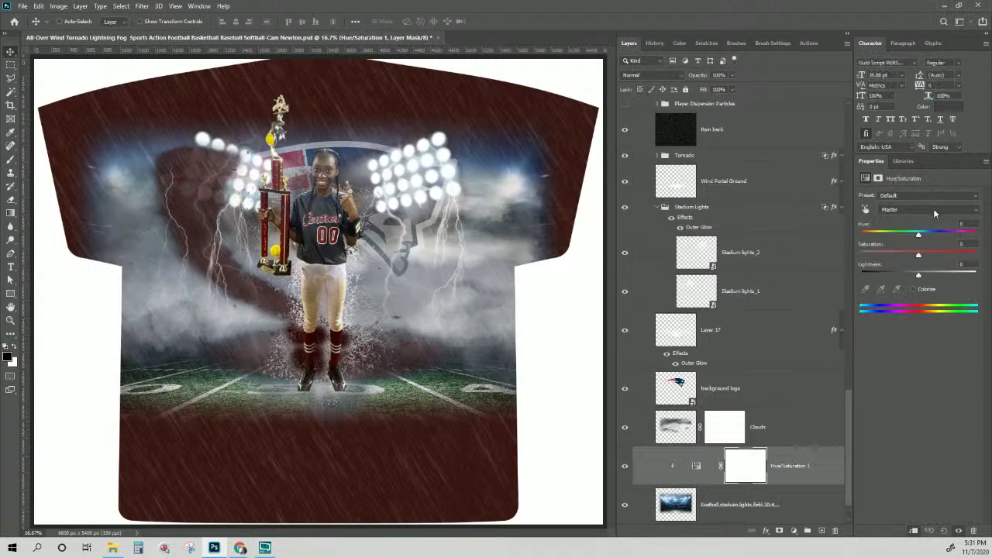
Raise the saturation of the Blues to +62 in the Hue/Saturation adjustment.
click(933, 212)
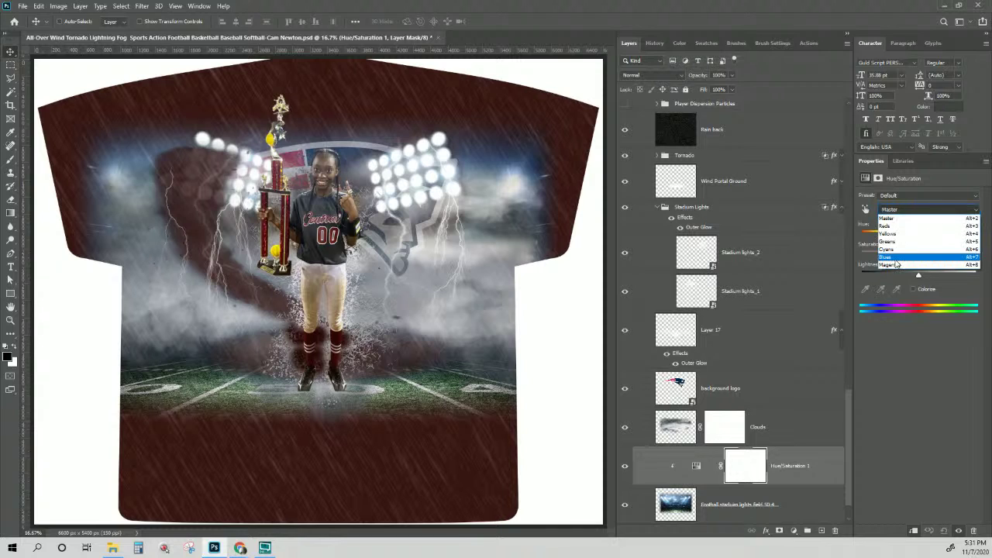
click(896, 256)
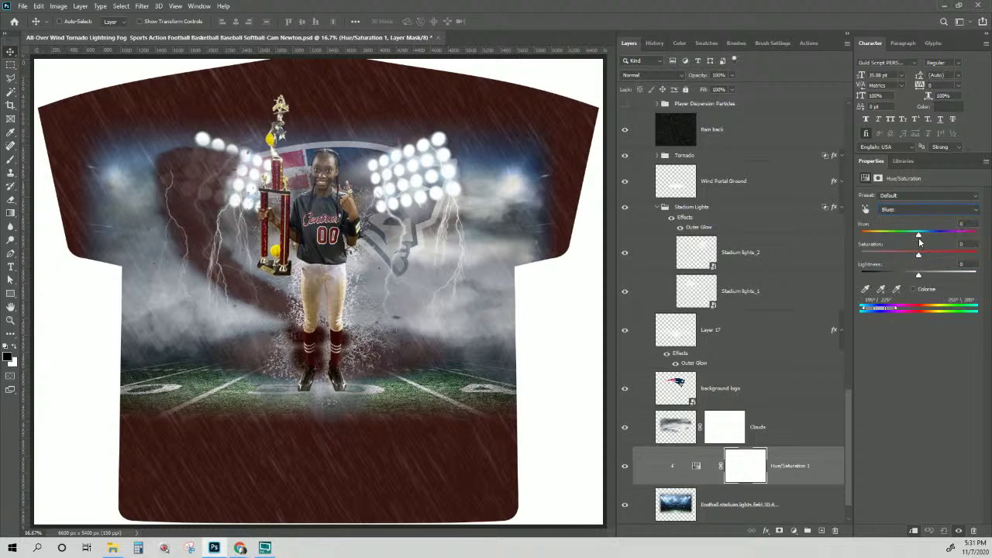
drag(919, 254, 840, 254)
click(945, 250)
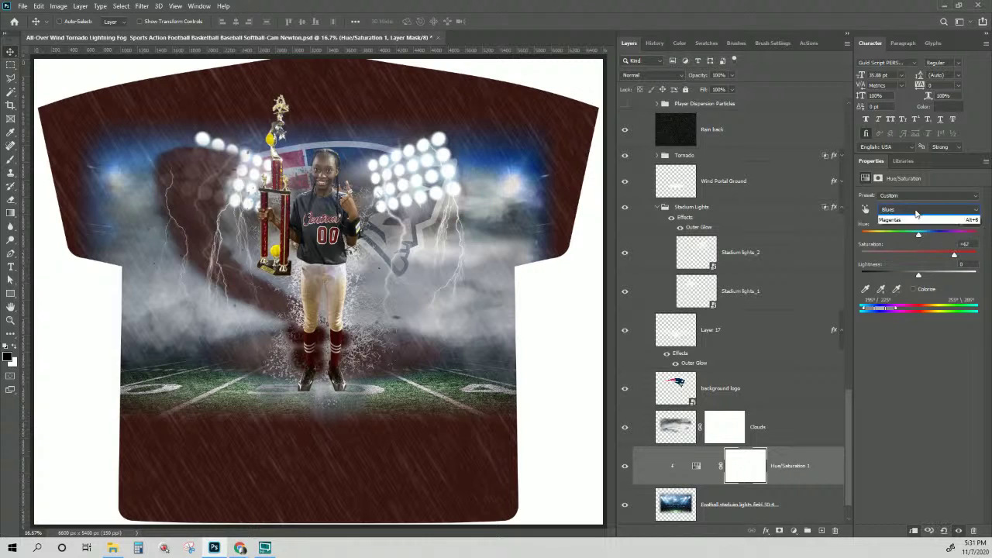
Reduce the saturation of the Cyans to the minimum in the Hue/Saturation adjustment.
click(919, 214)
click(895, 249)
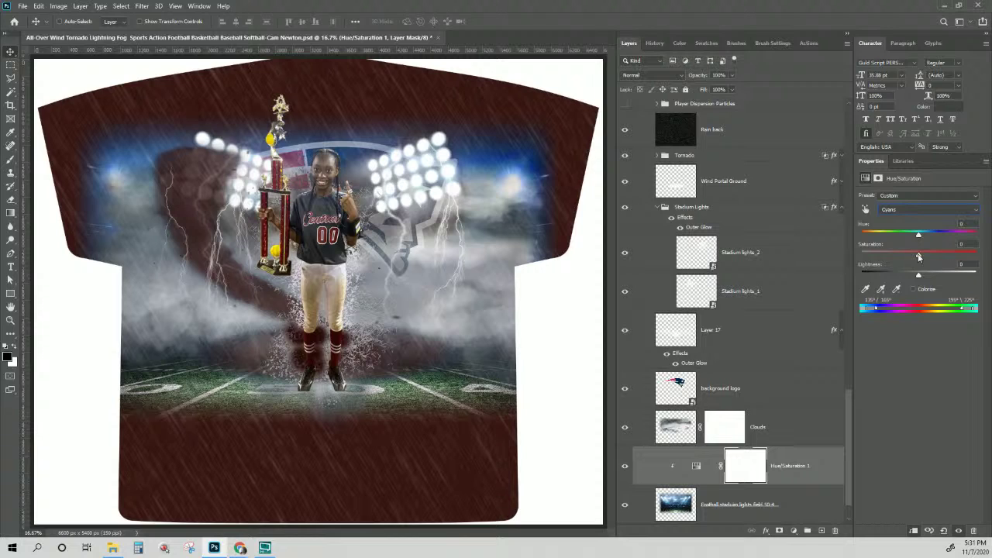
drag(918, 258, 975, 254)
drag(774, 259, 689, 254)
Set the Blues to hue +167, saturation +29 and lightness -91 in the Hue/Saturation adjustment.
click(904, 213)
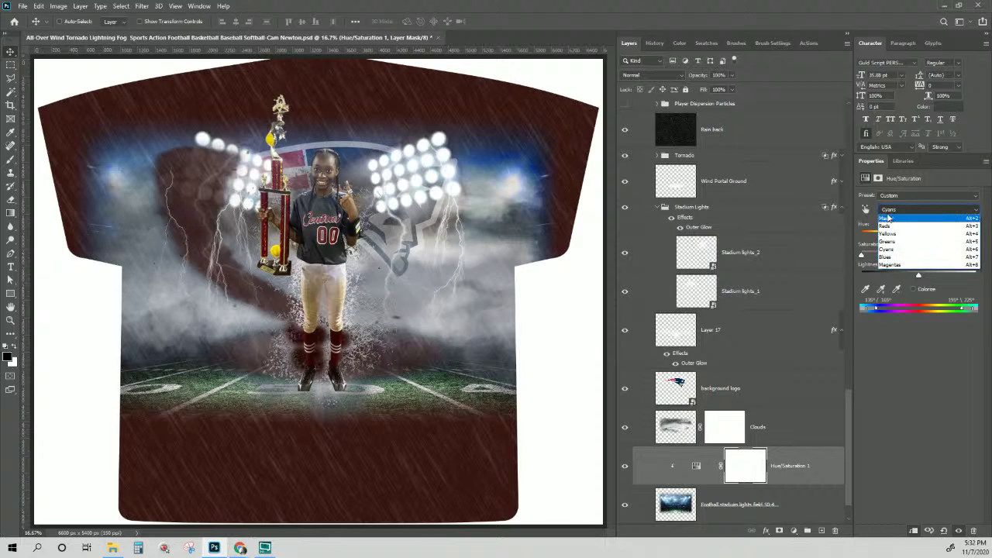
click(895, 260)
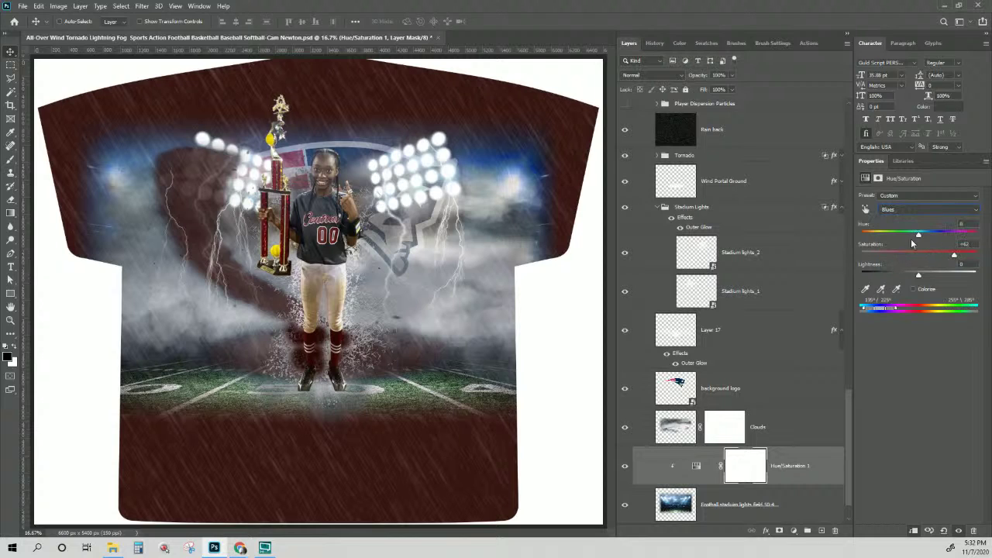
drag(918, 234, 970, 246)
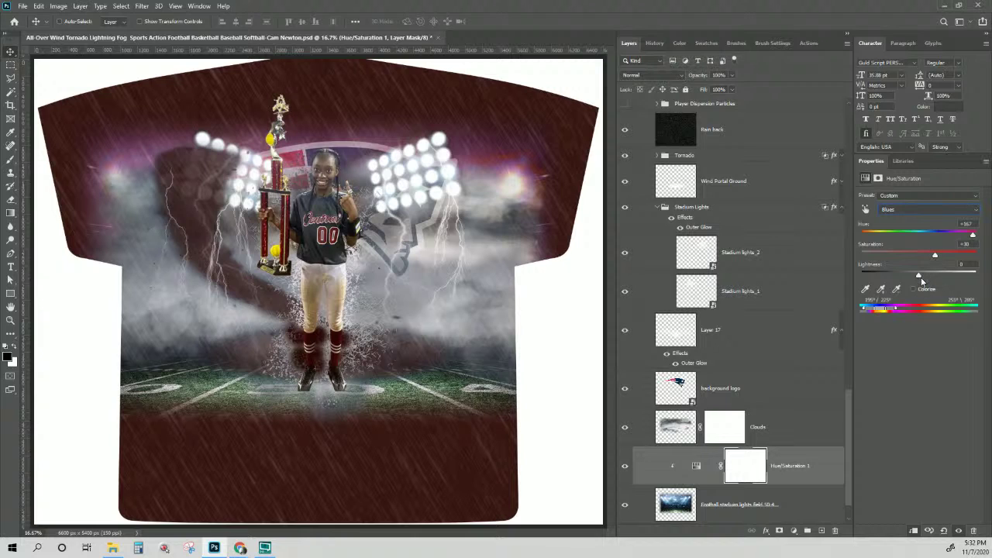
drag(918, 277, 866, 285)
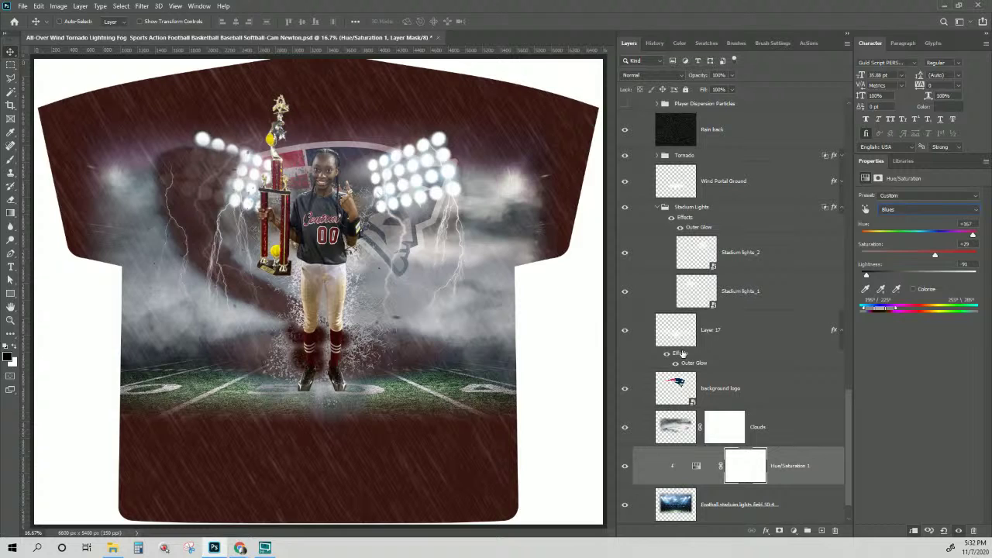
Hide the background logo layer and set the saturation of the Greens to -100 in the Hue/Saturation adjustment.
click(623, 391)
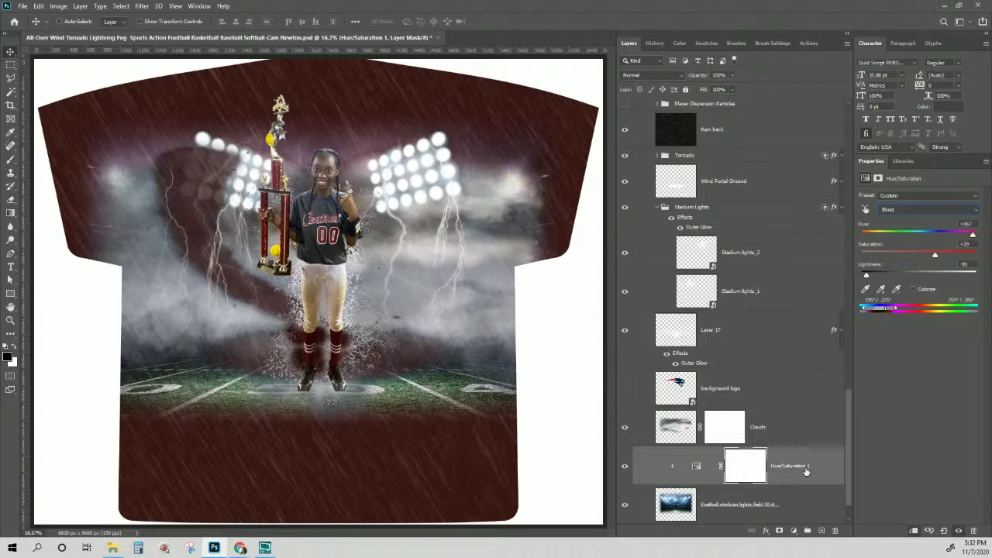
click(891, 210)
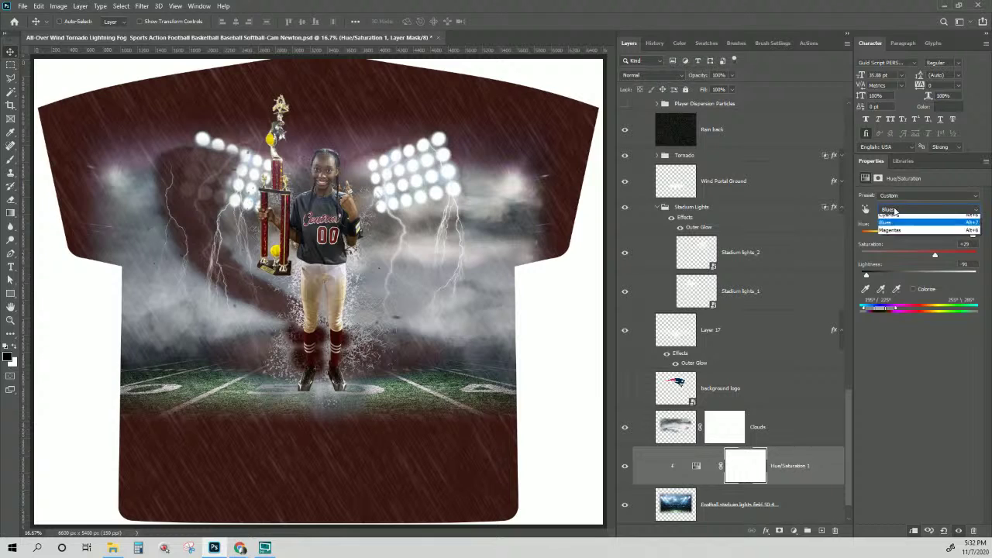
click(899, 242)
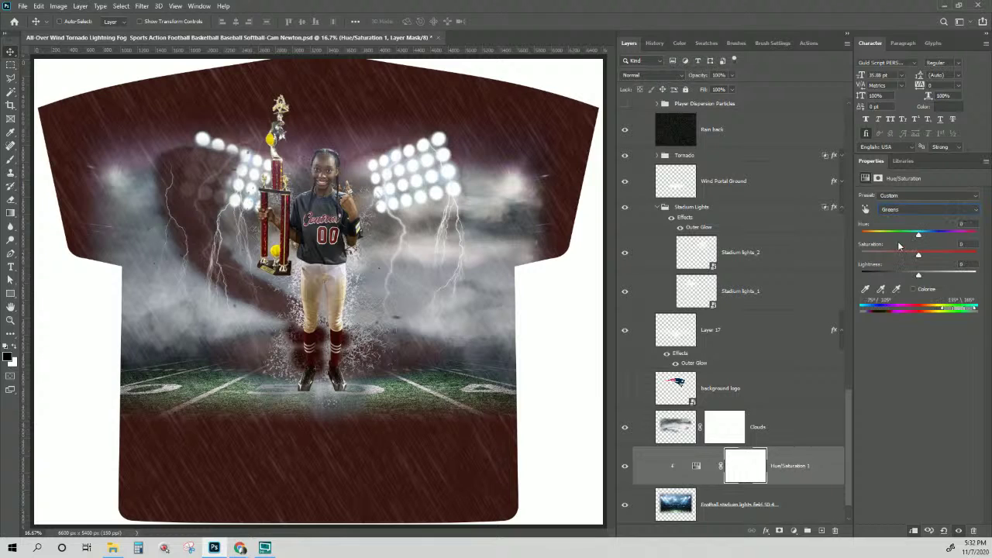
drag(919, 256, 806, 253)
Select the Tornado group and turn off its Color Overlay effect.
right_click(180, 166)
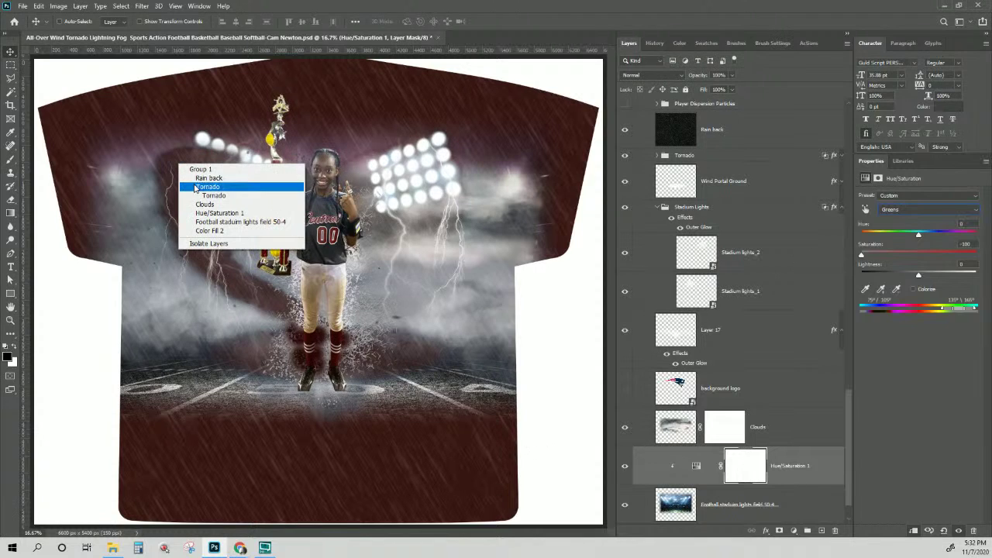
click(196, 187)
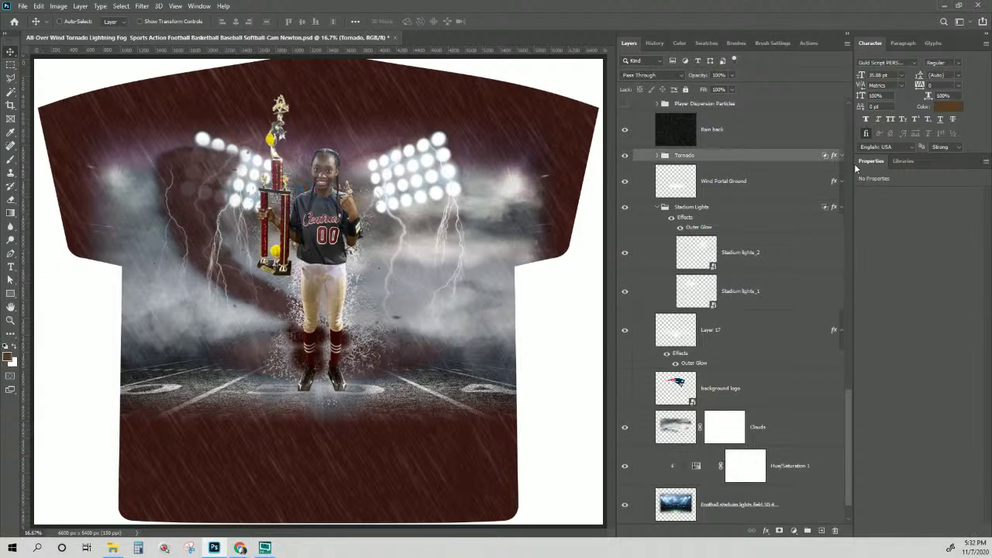
double_click(628, 153)
click(536, 362)
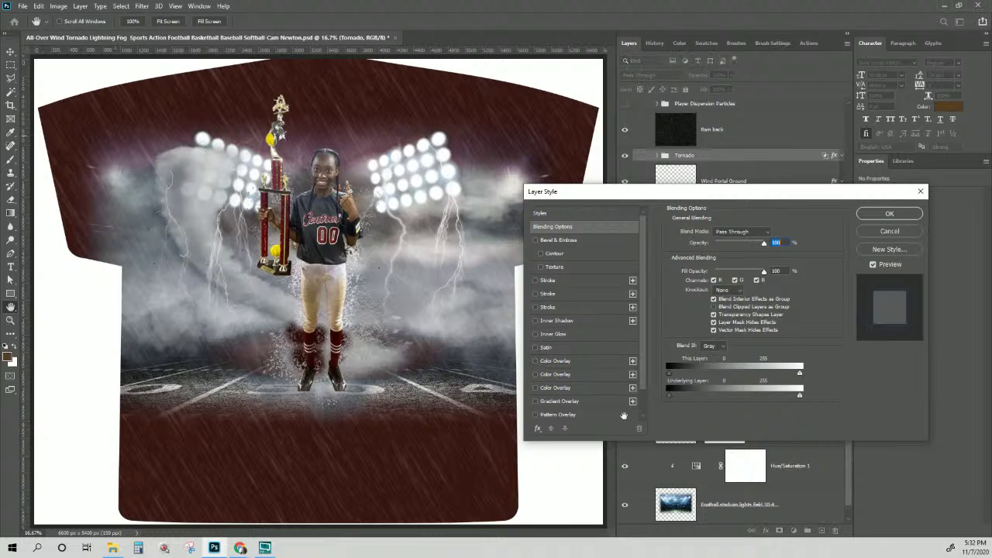
click(901, 219)
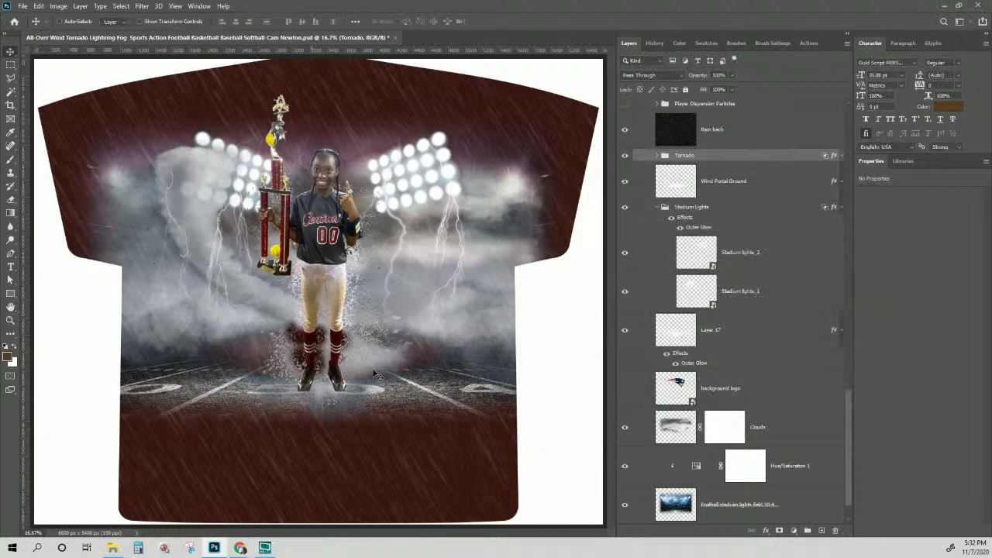
Try the colour 34120f for the Outer Glow of the Wind Portal Ground layer.
click(727, 185)
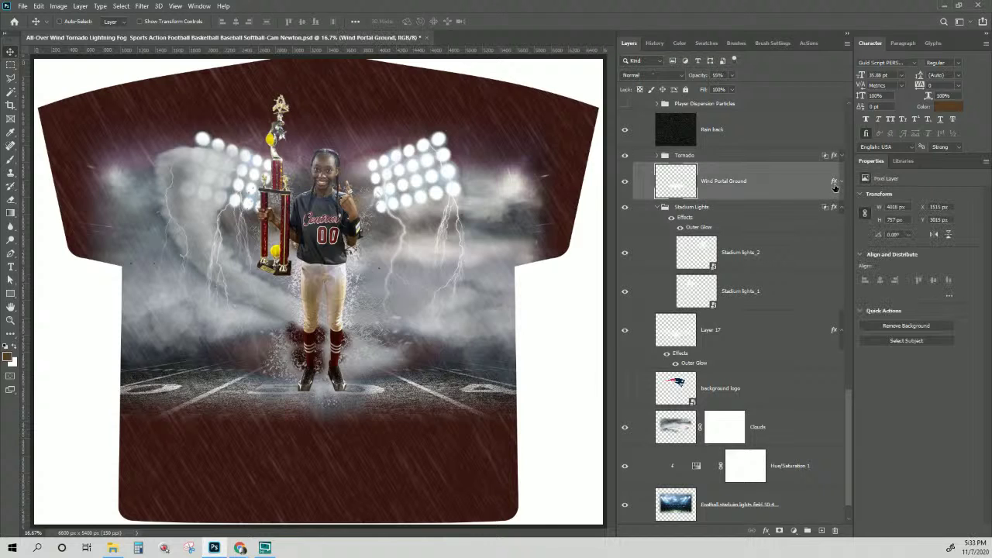
double_click(844, 178)
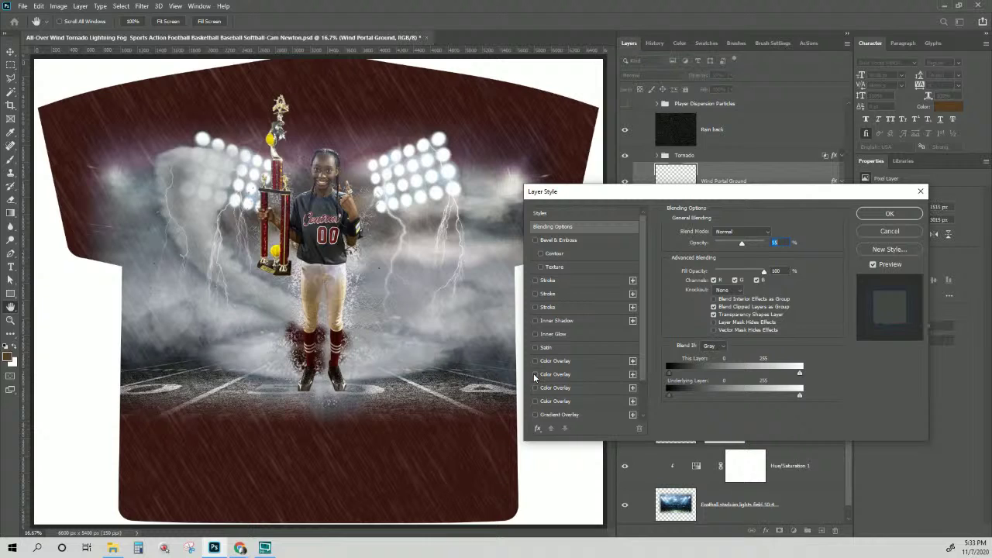
scroll(595, 383, down, 1)
scroll(595, 383, down, 2)
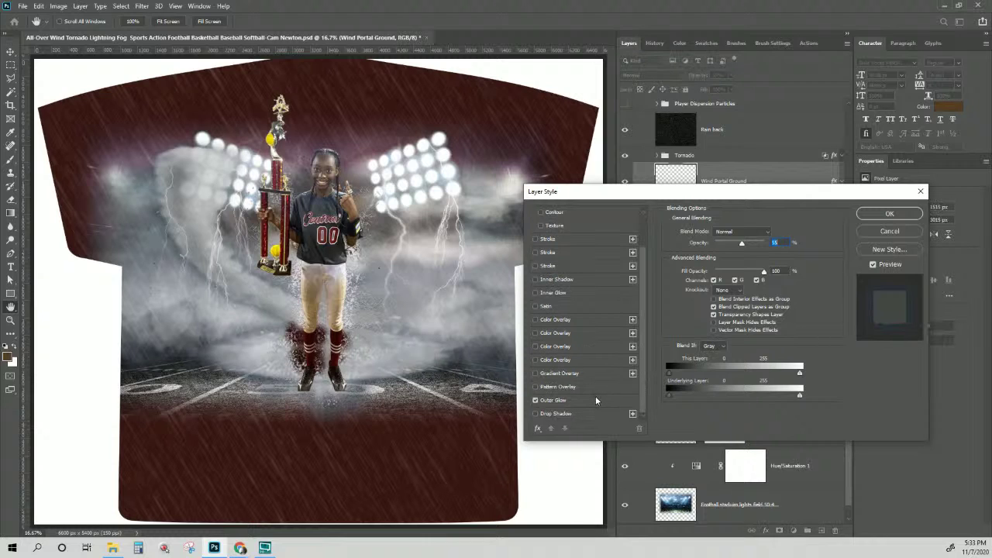
click(575, 400)
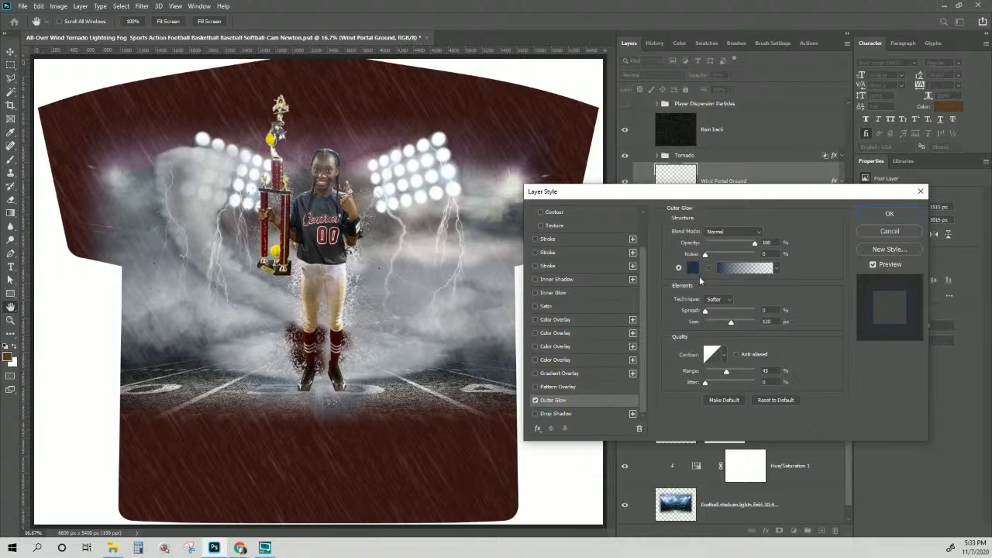
click(691, 268)
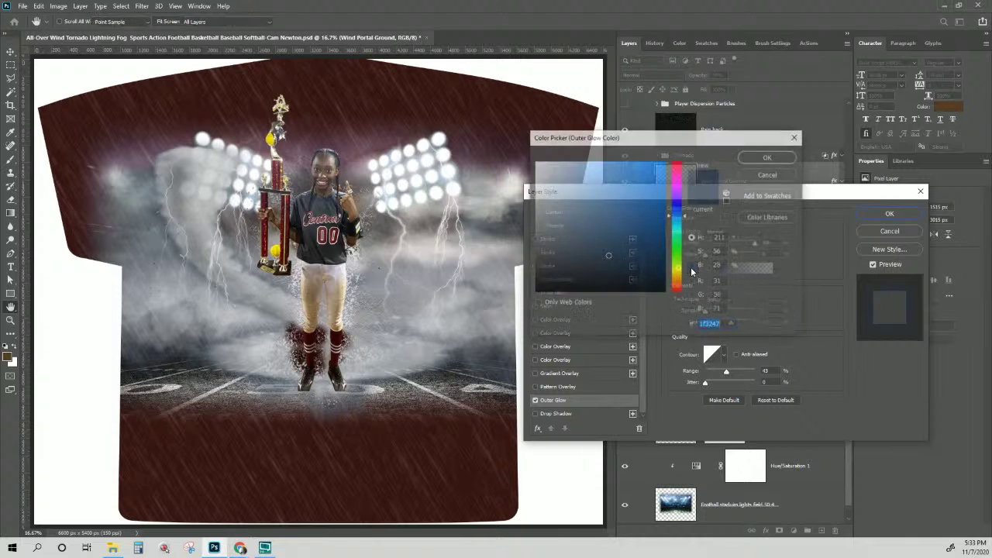
text(34120f)
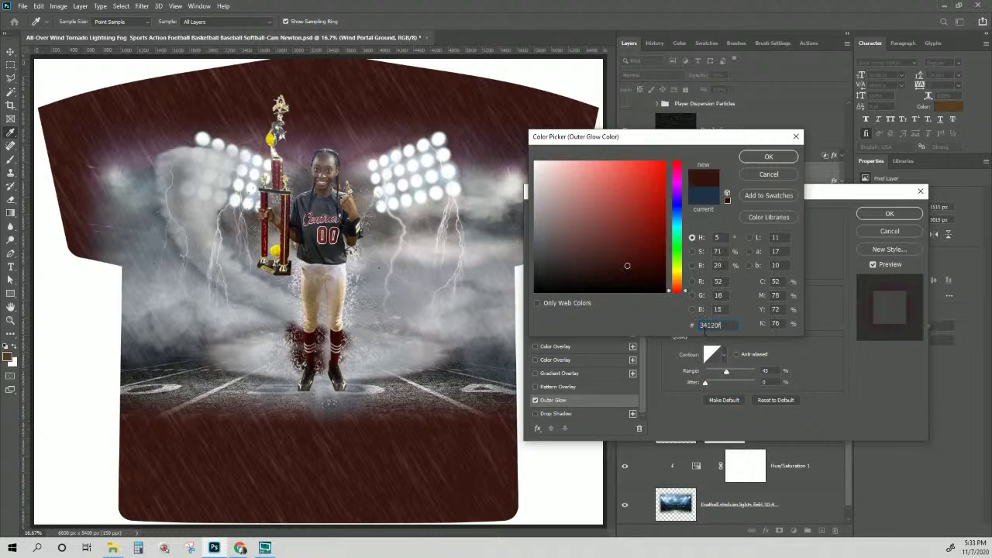
click(758, 176)
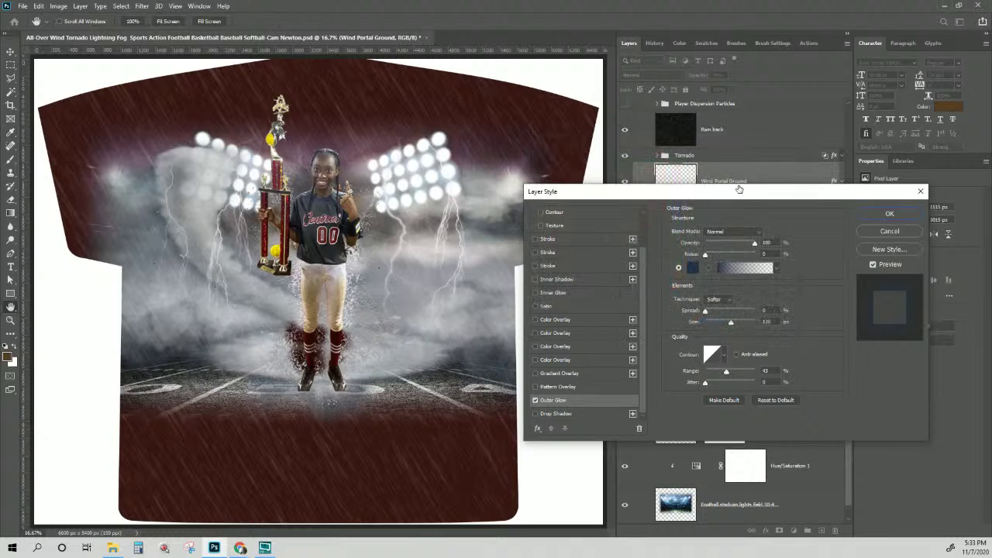
click(888, 217)
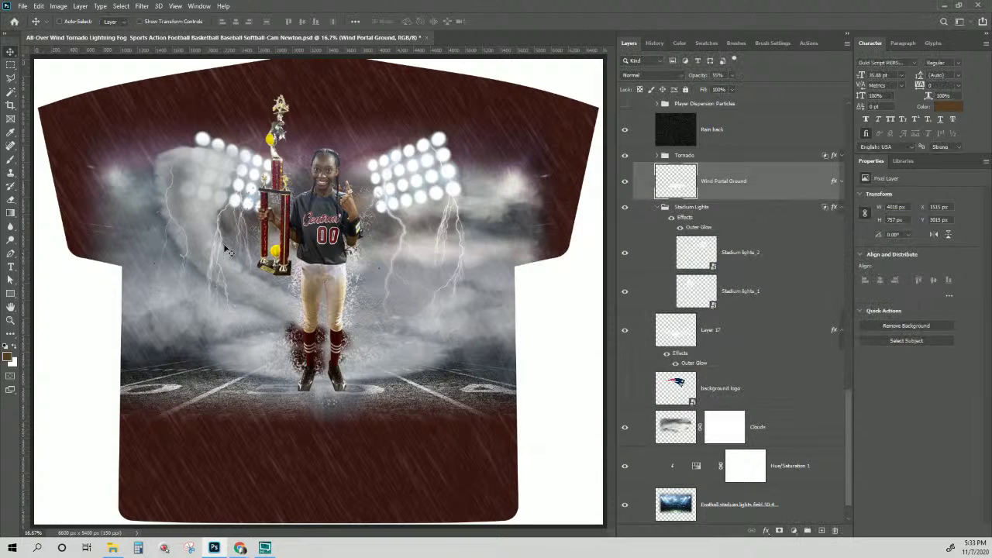
Try the Rain back layer with Normal blend mode and 100% opacity.
scroll(744, 434, down, 1)
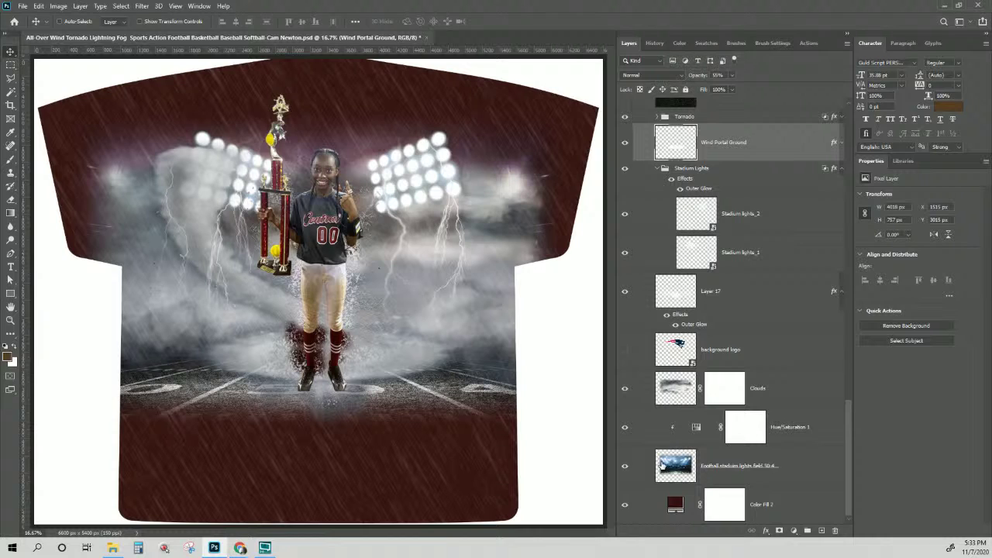
scroll(750, 354, up, 5)
scroll(749, 354, up, 4)
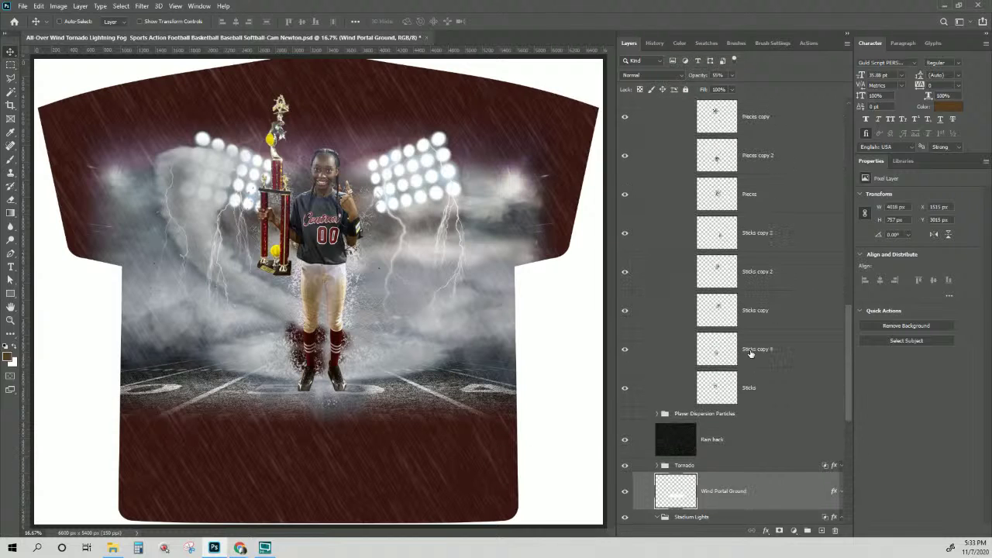
click(743, 453)
click(625, 441)
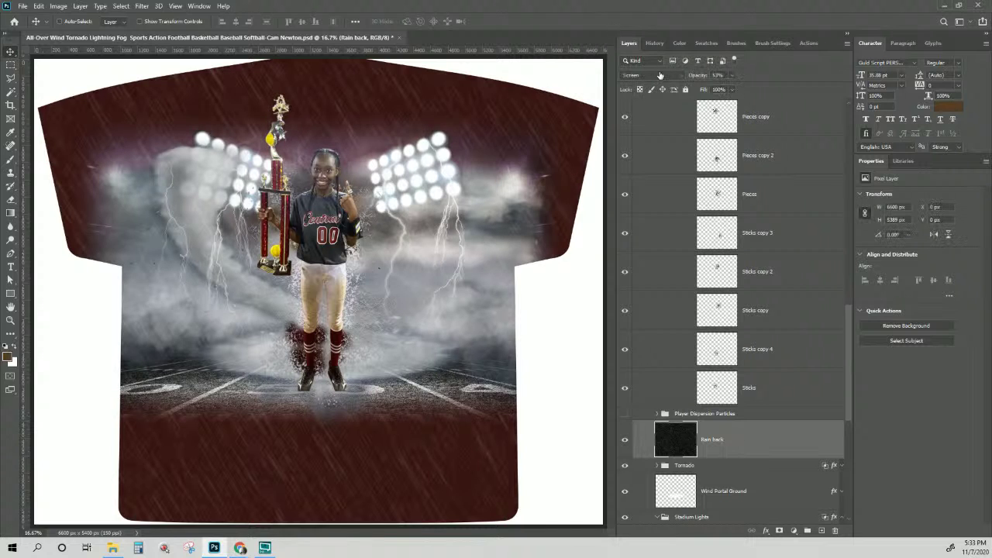
click(659, 75)
click(652, 85)
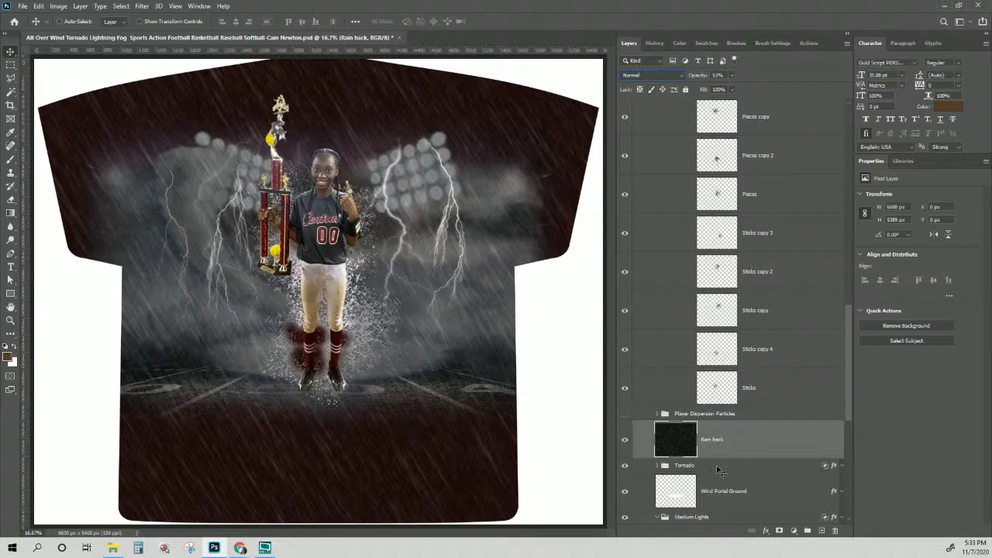
click(732, 75)
drag(733, 87, 774, 94)
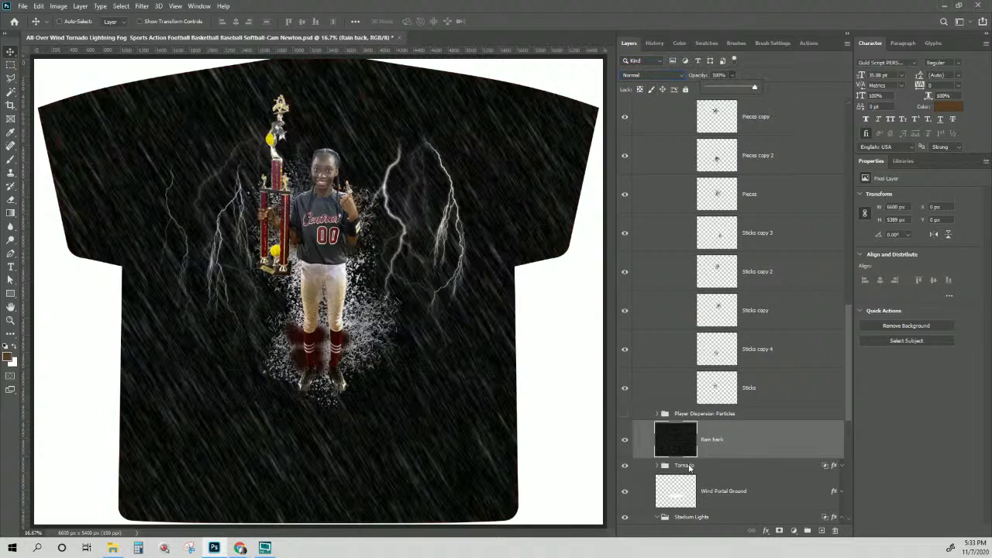
click(645, 75)
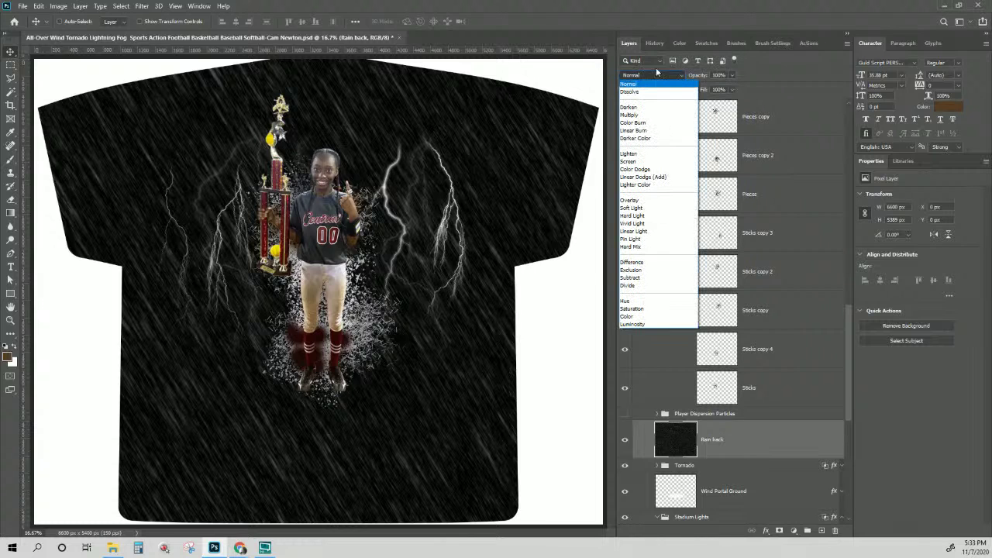
click(779, 77)
Undo the Rain back layer's blend mode and opacity changes, and hide and show the layer to compare.
key(ctrl+z)
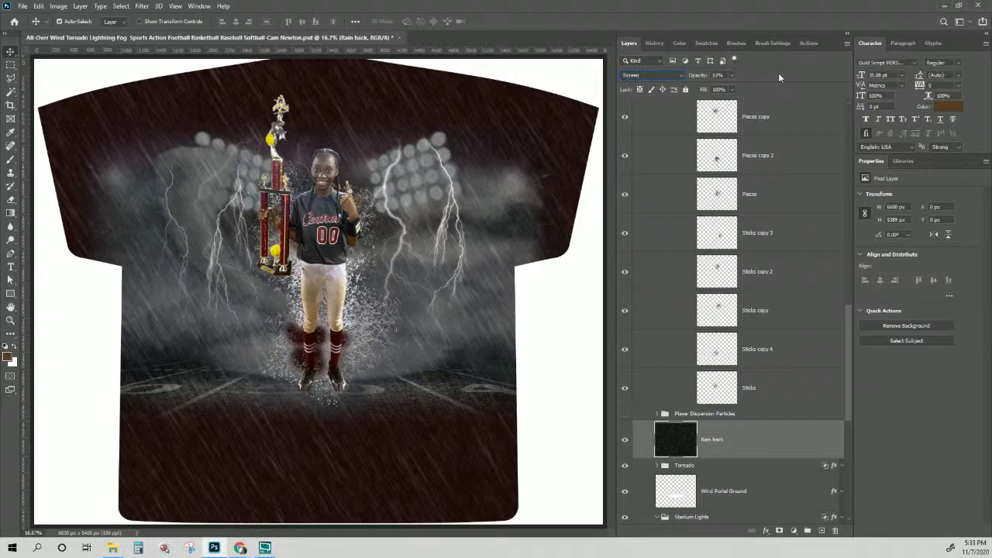
key(ctrl+comma)
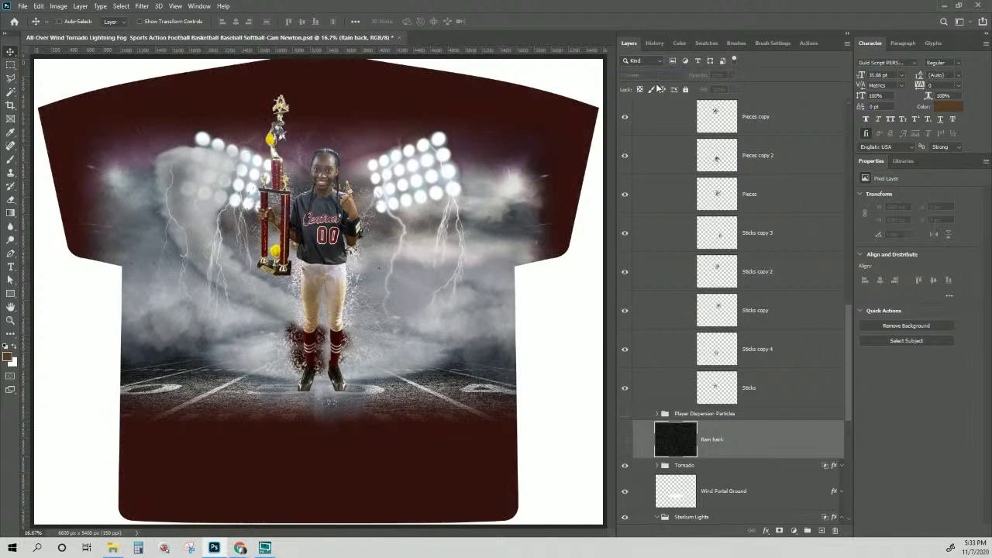
click(624, 440)
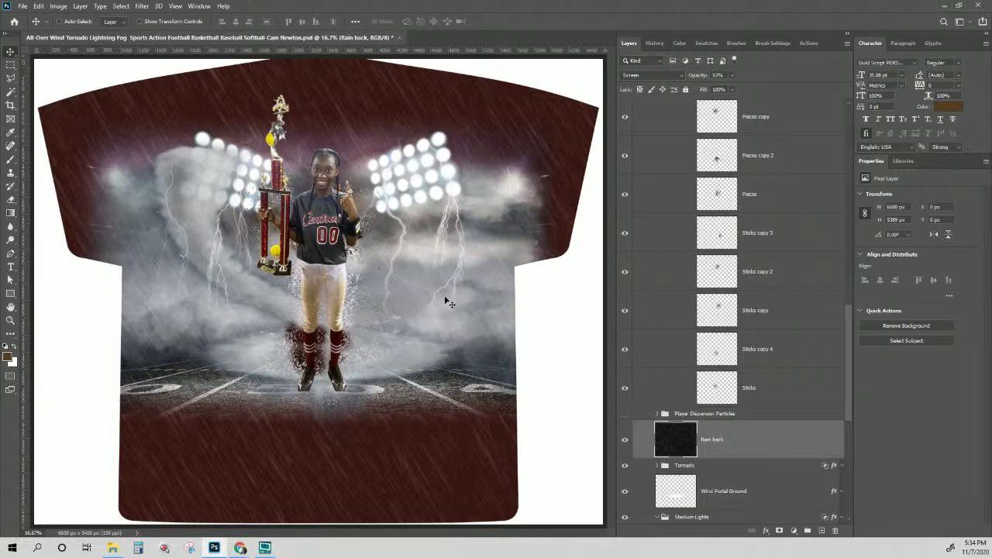
Find the lightning layers from the artwork and hide and show Lightning 4, 3 and 2 individually to identify each bolt.
right_click(444, 232)
click(468, 253)
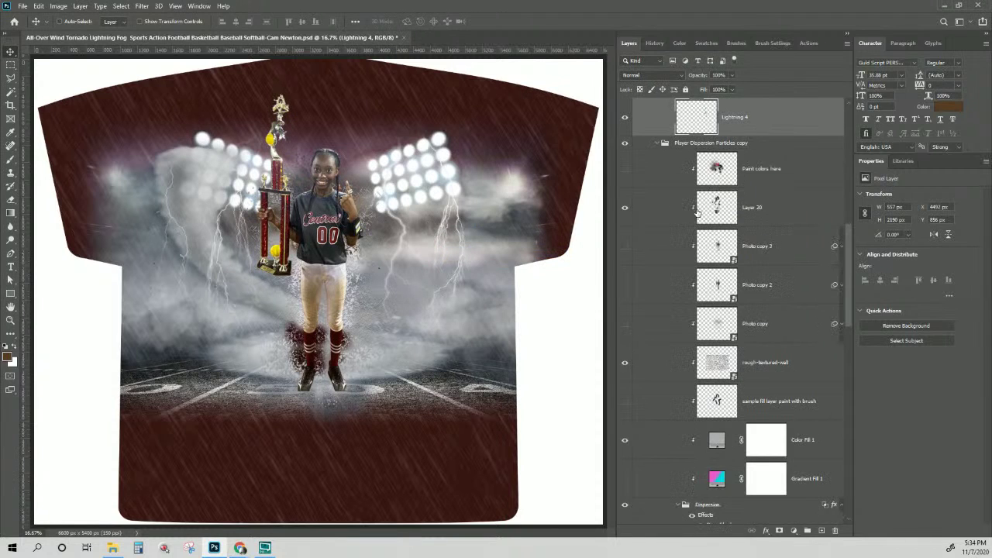
click(624, 233)
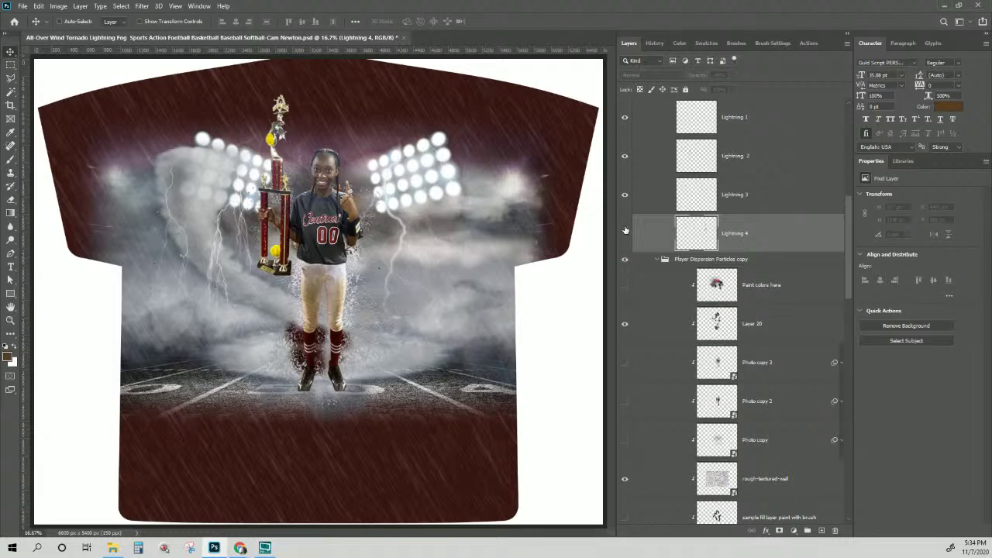
click(624, 194)
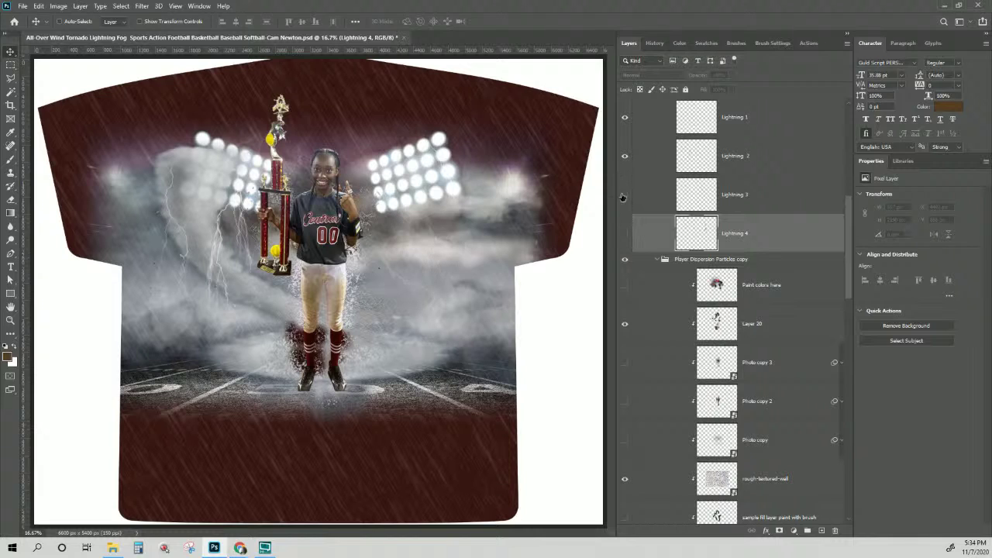
click(624, 196)
click(625, 234)
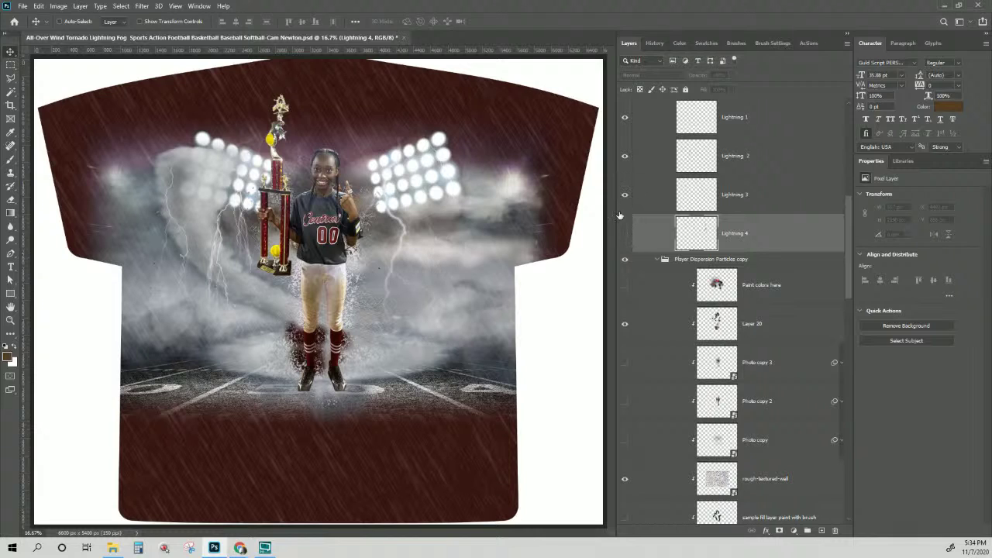
click(625, 158)
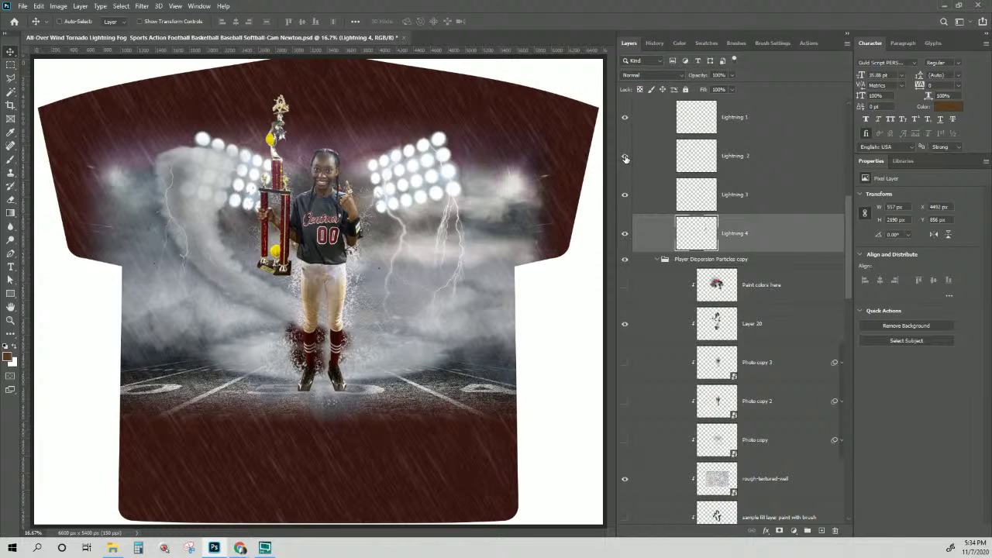
click(625, 158)
scroll(627, 166, up, 2)
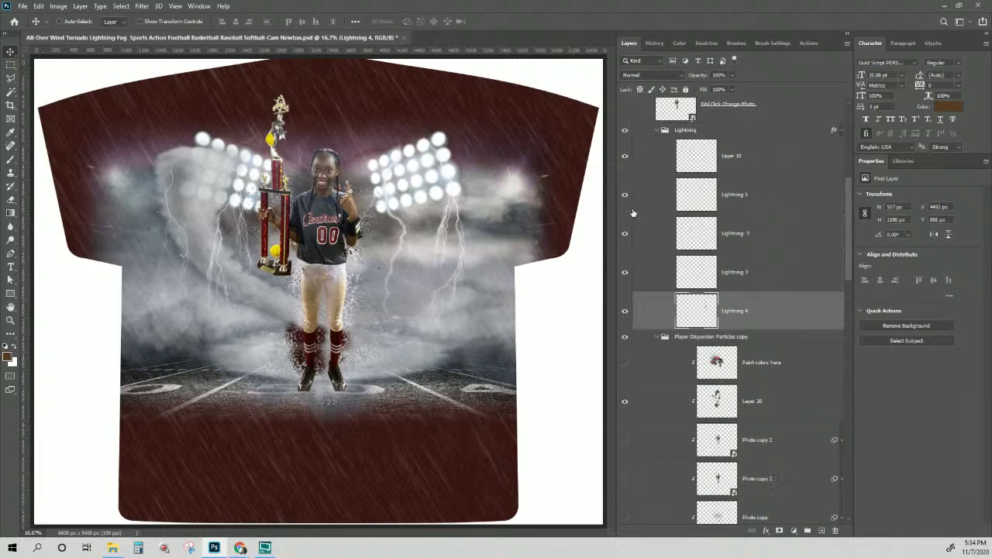
scroll(633, 214, up, 2)
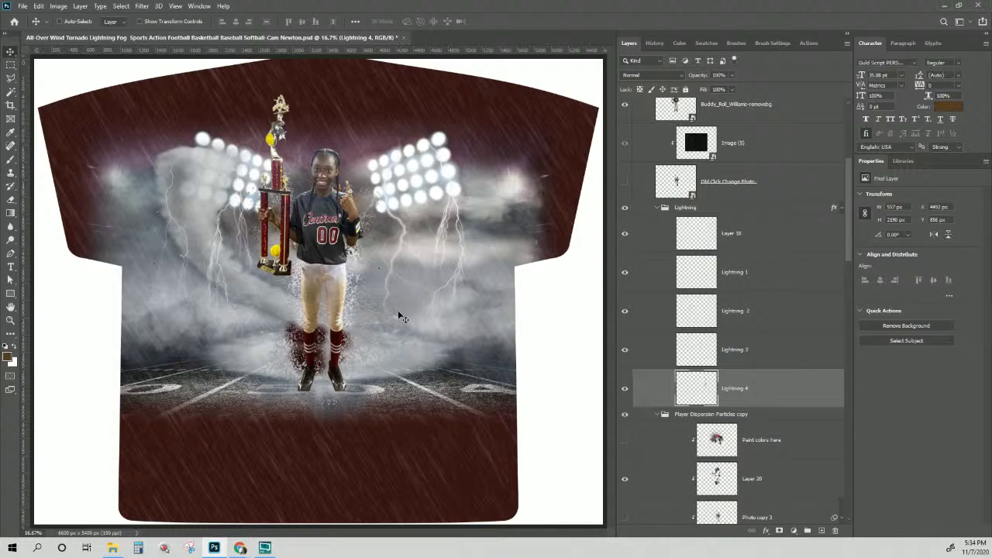
Move the Wind Portal Ground layer down around the player's feet, to about X 1525 px, Y 3251 px.
right_click(393, 360)
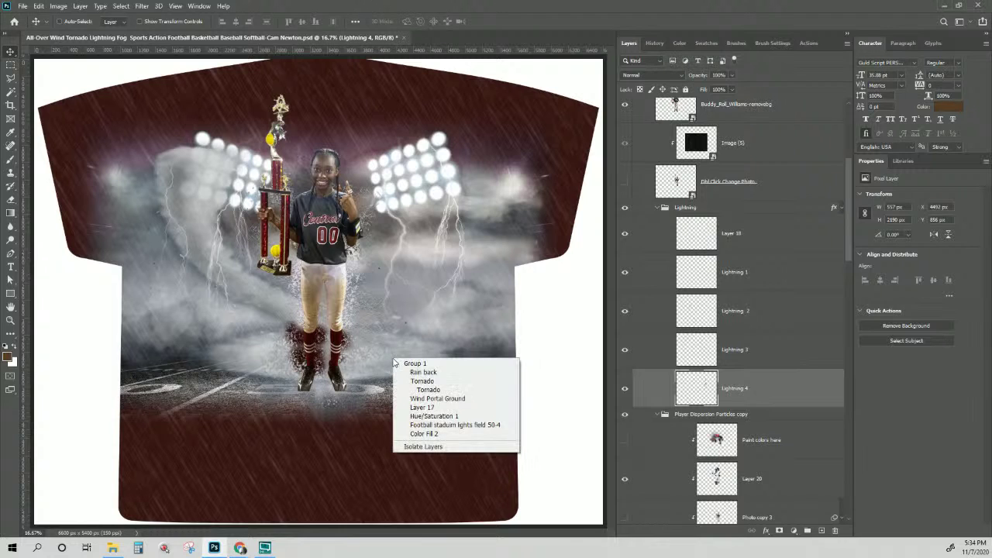
click(423, 398)
drag(395, 355, 390, 385)
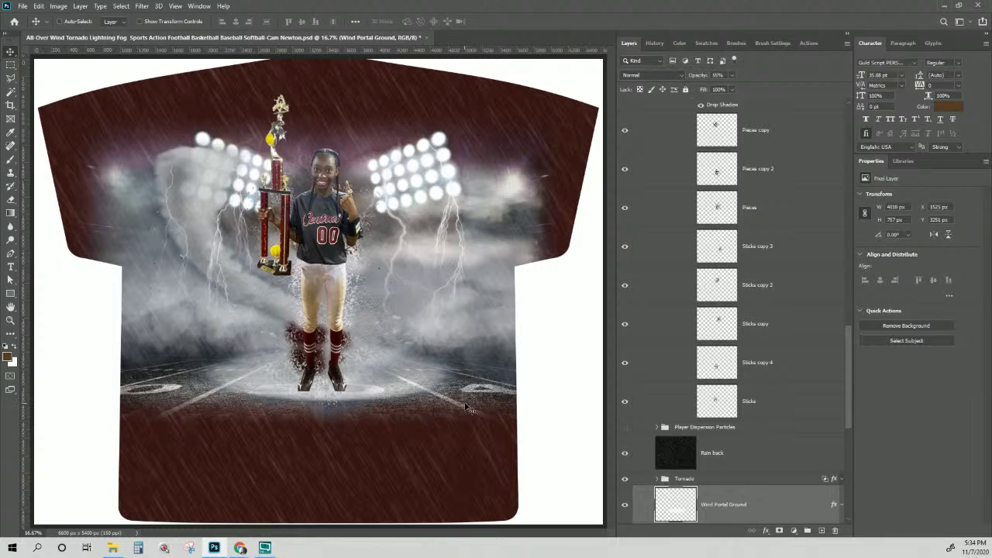
Examine the player's jersey lettering, uniform and surrounding dispersion particles up close at 50% zoom.
scroll(783, 441, down, 5)
scroll(784, 440, down, 3)
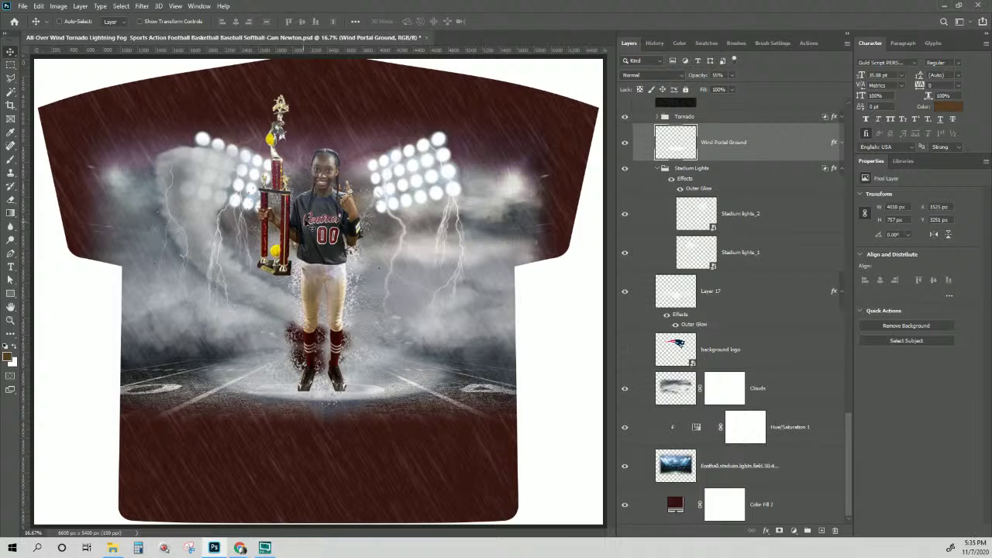
key(ctrl+plus)
key(ctrl+plus)
key(ctrl+plus)
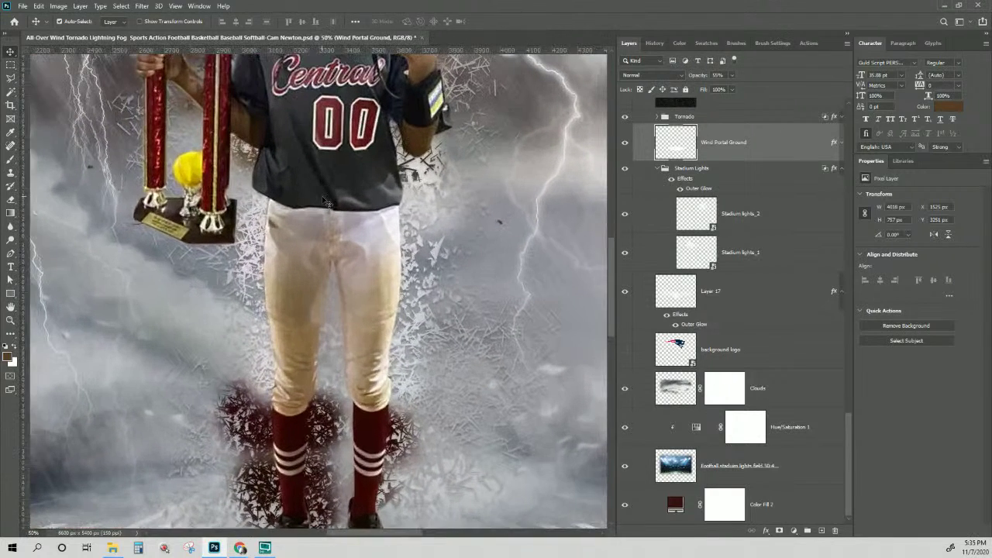
scroll(326, 202, up, 3)
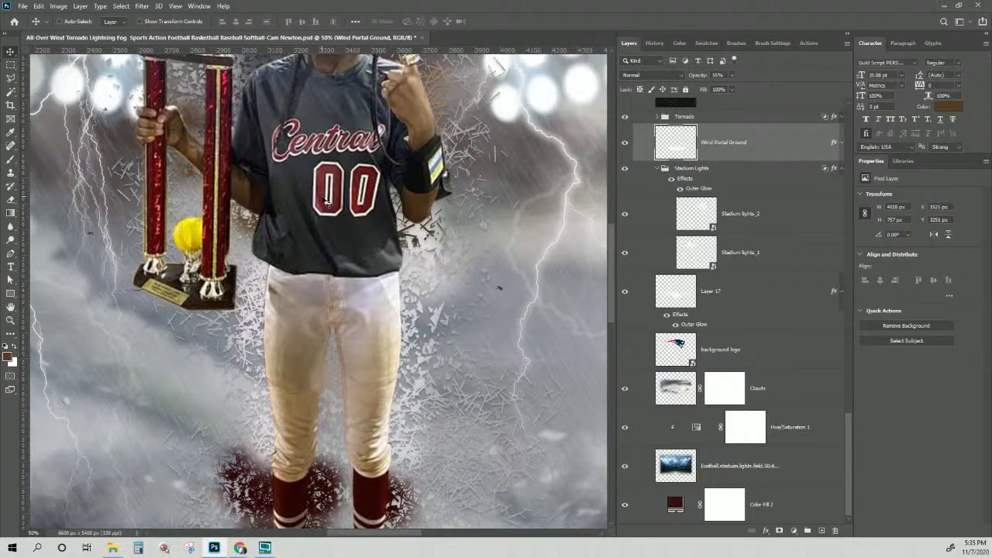
scroll(326, 200, down, 2)
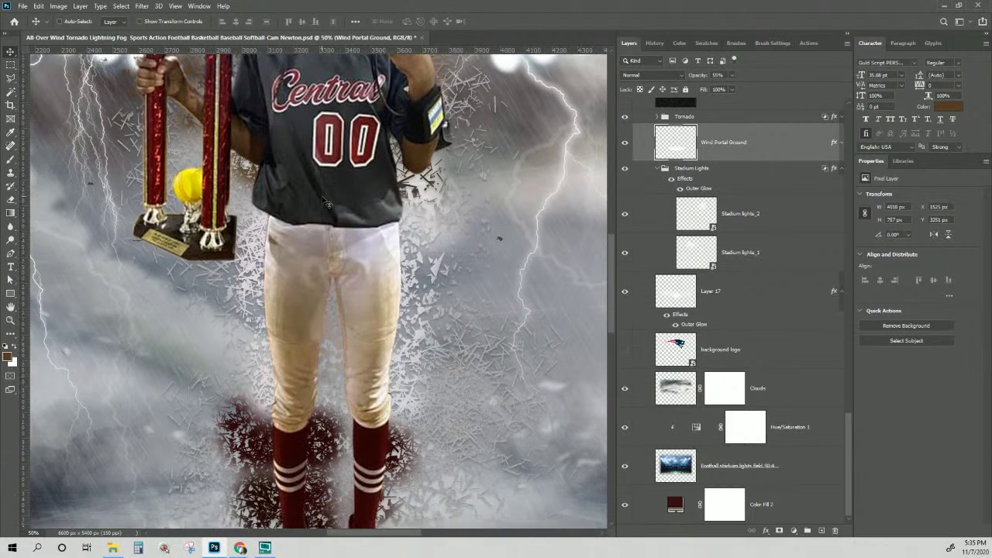
scroll(326, 202, up, 1)
scroll(326, 202, up, 1)
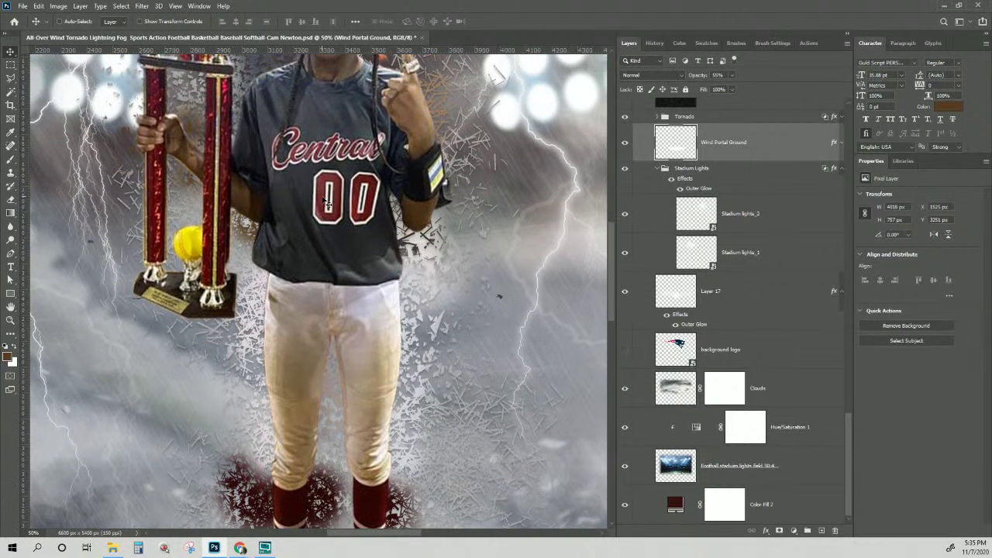
scroll(326, 201, down, 3)
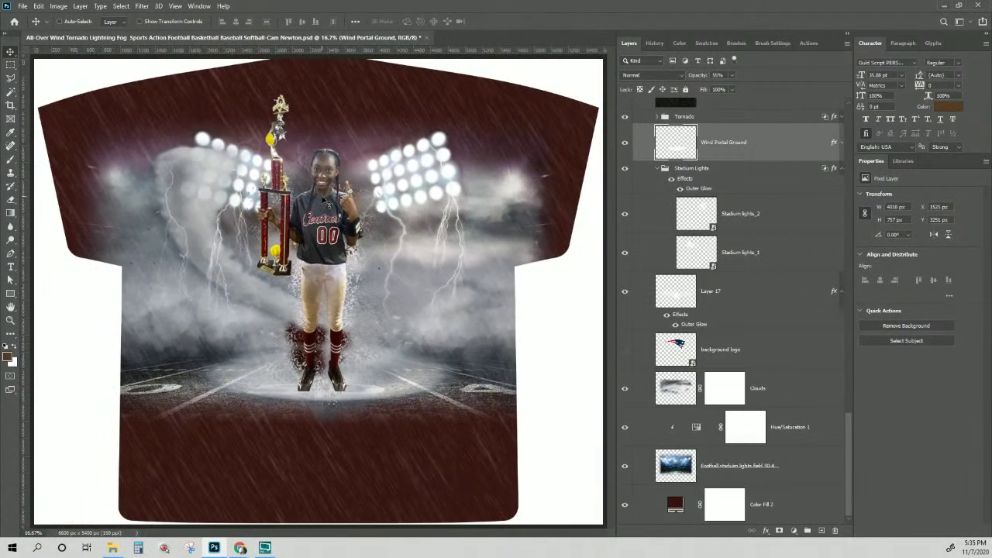
Add a text layer reading "Central" in the Guld Script font on the lower part of the shirt, above the Wind Portal Ground layer.
click(10, 267)
click(236, 445)
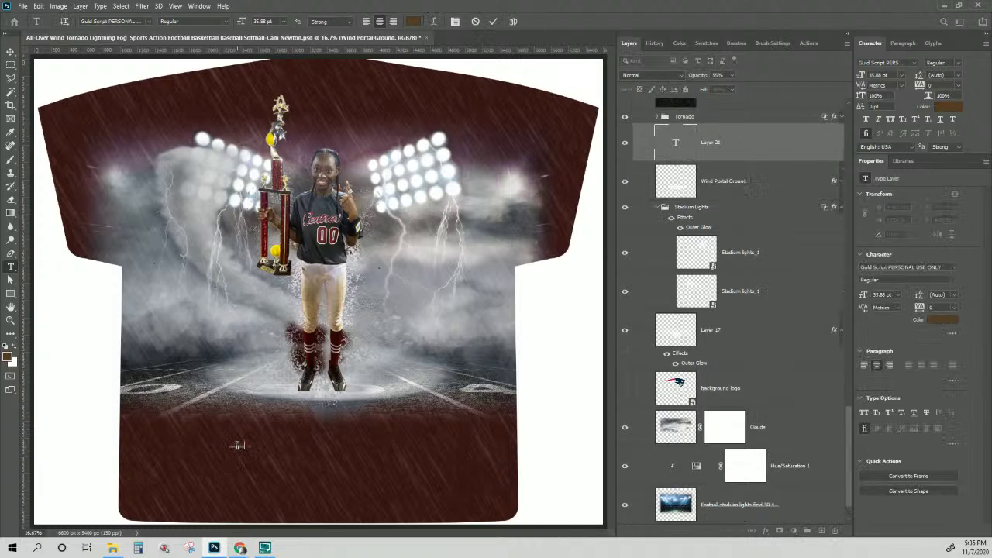
click(10, 51)
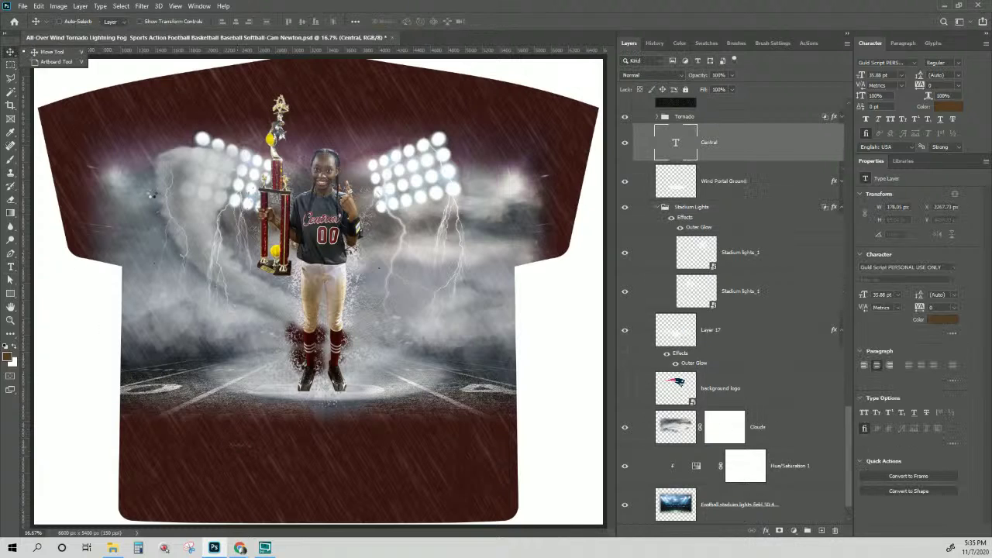
Scale the Central text up to about 531 pt and place it behind the player's head, at about X 1884 px, Y 499 px.
key(ctrl+t)
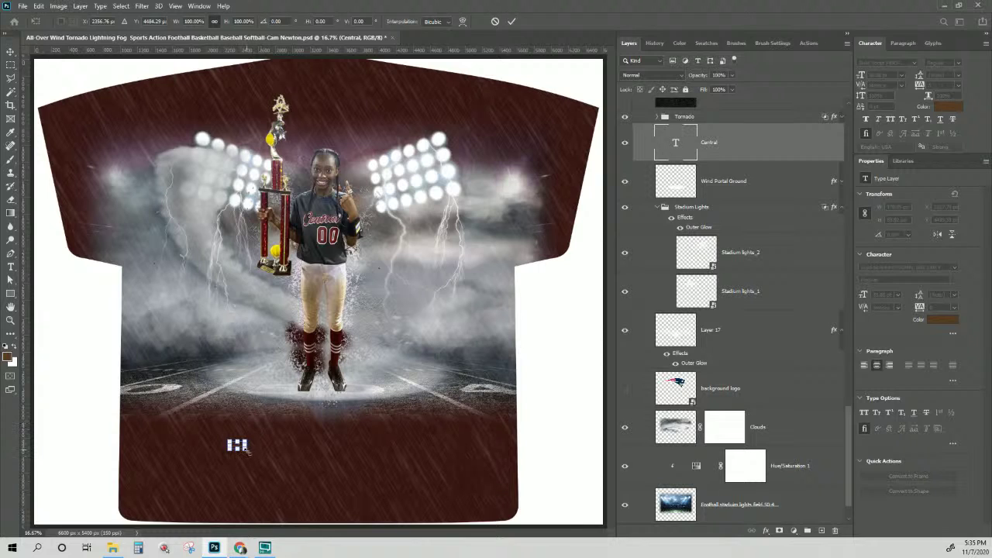
drag(247, 451, 432, 545)
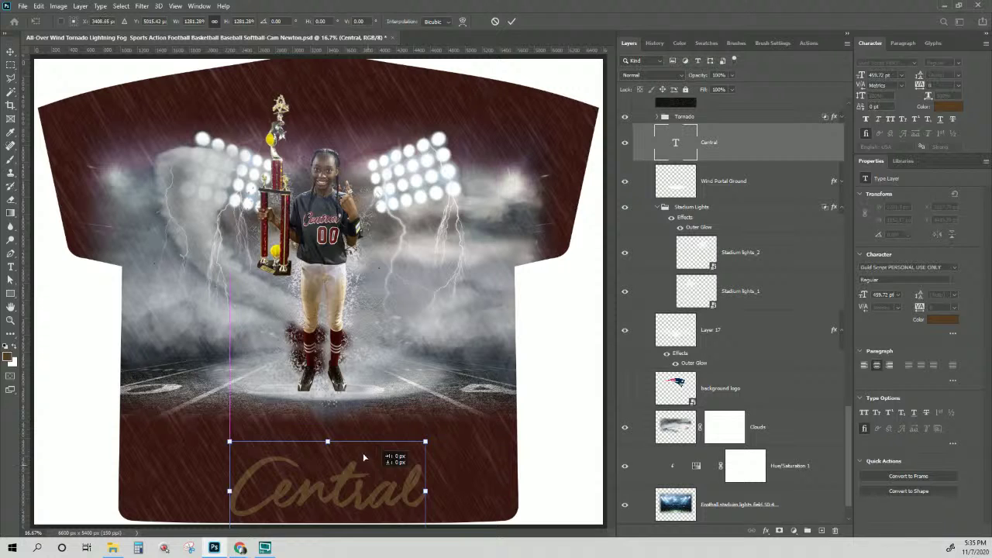
drag(363, 452, 296, 281)
drag(354, 419, 365, 178)
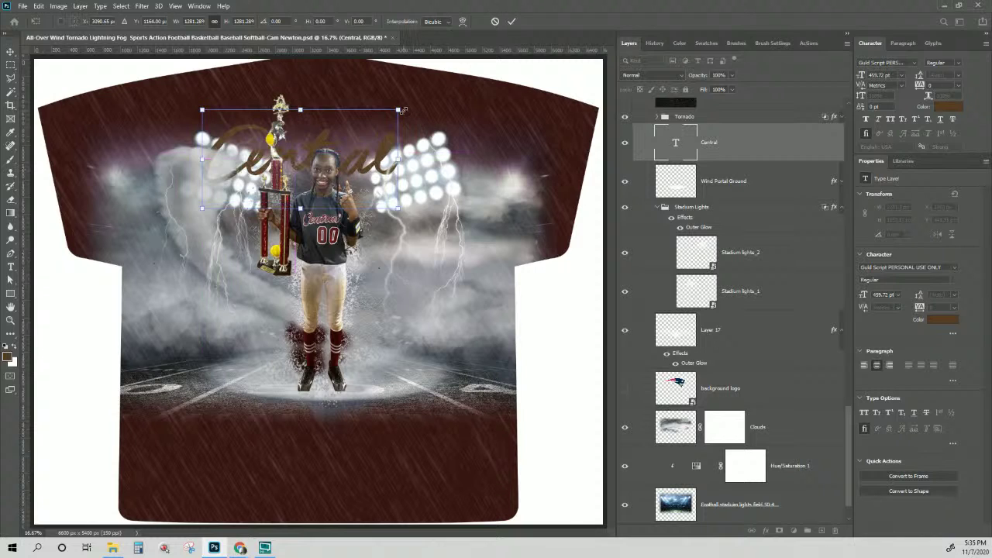
drag(429, 96, 429, 94)
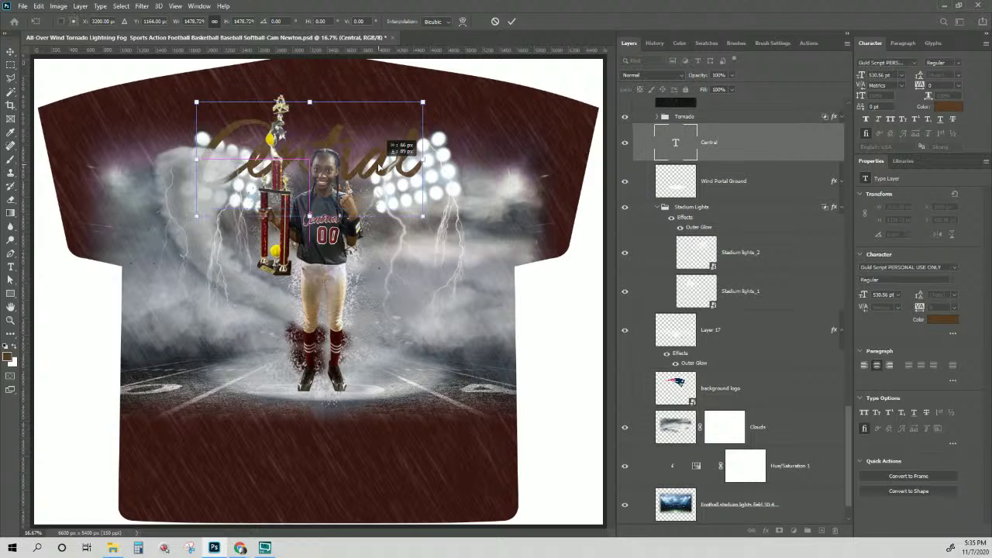
drag(378, 166, 379, 168)
key(Return)
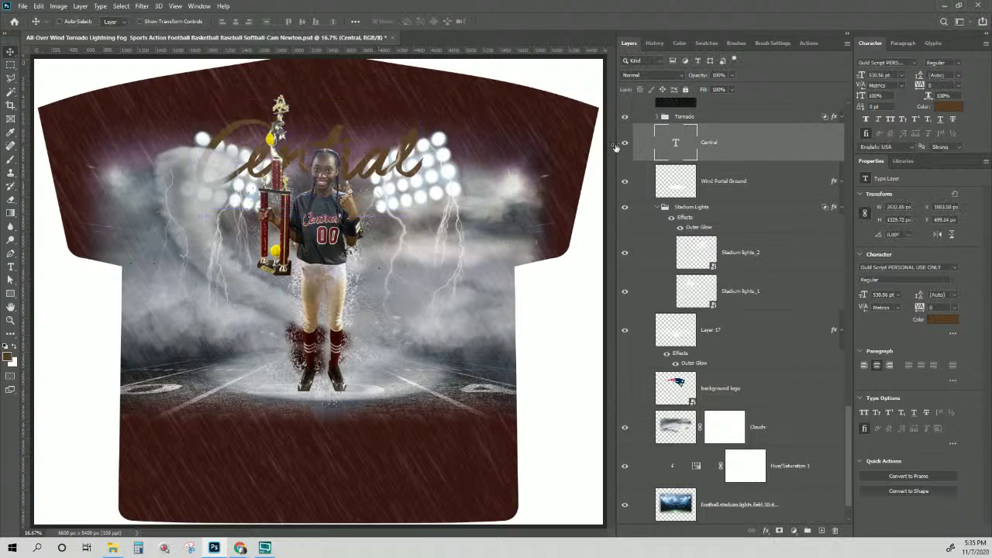
Find the player photo layer near the start of Group 1 and show the Front Fog group above it.
scroll(757, 188, up, 3)
drag(741, 379, 724, 454)
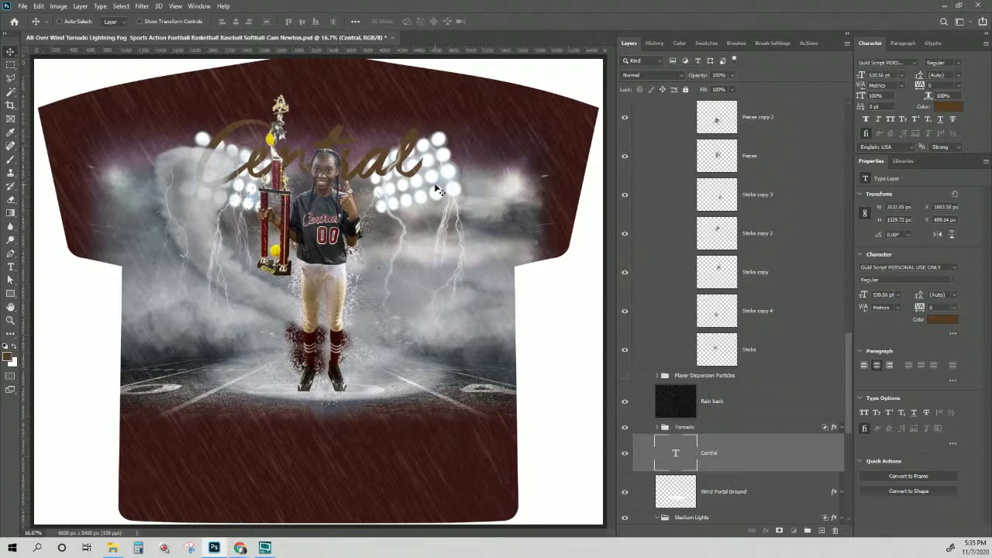
scroll(797, 433, up, 15)
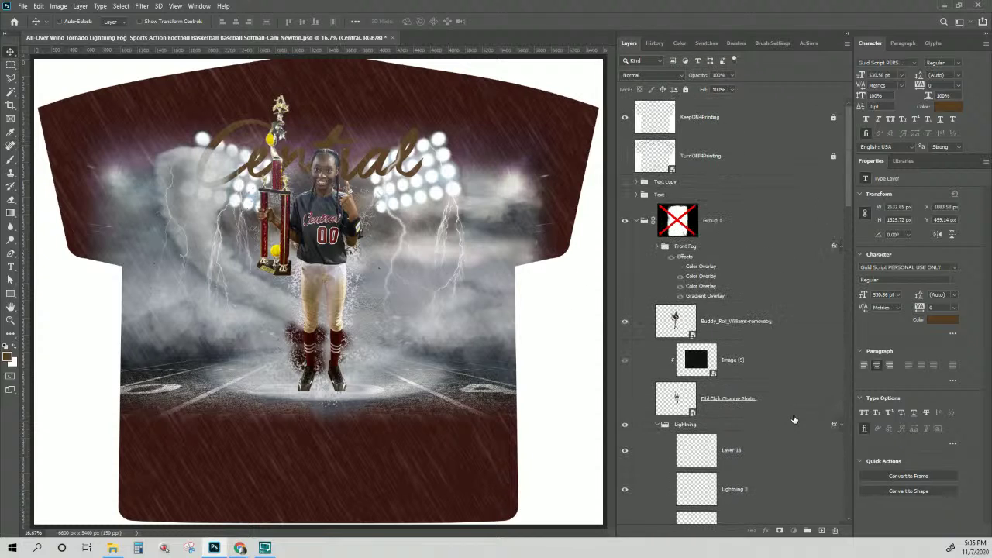
click(744, 323)
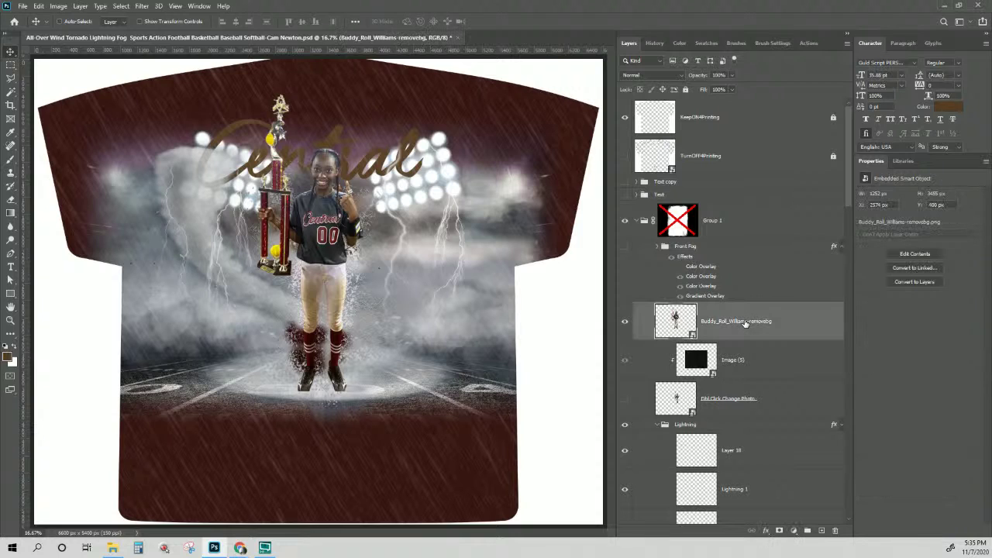
click(625, 246)
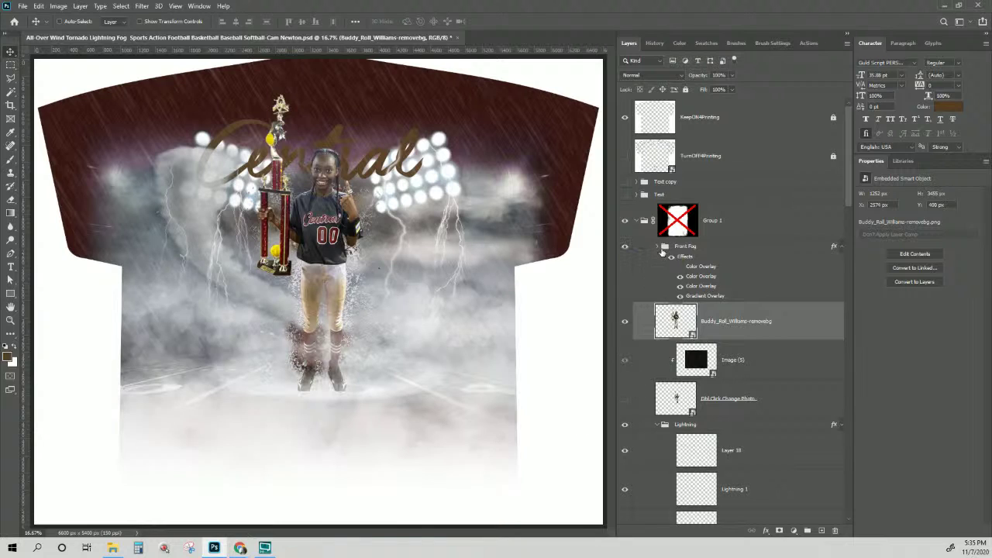
Compare the Front Fog group's color and gradient overlays, leaving only the first Color Overlay and the Gradient Overlay enabled.
click(679, 271)
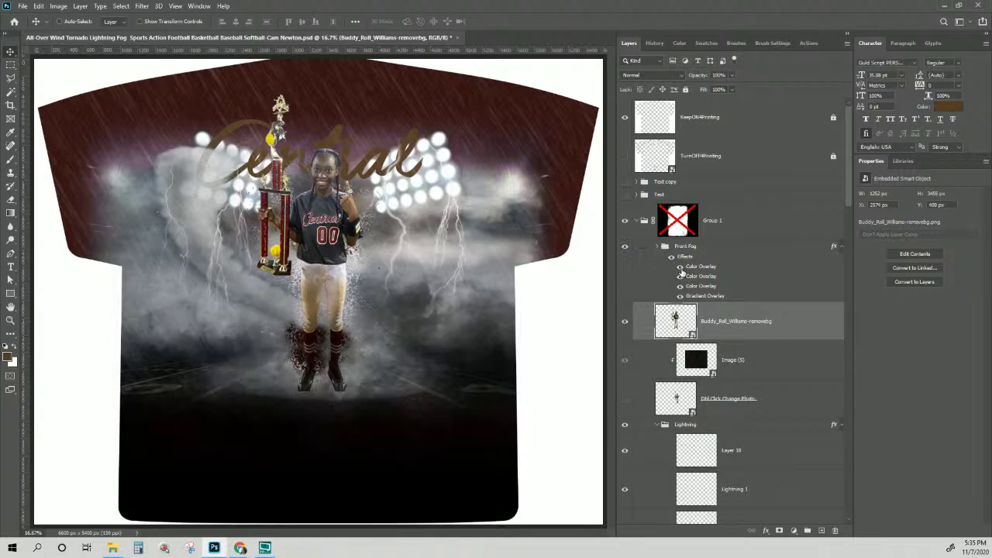
click(679, 268)
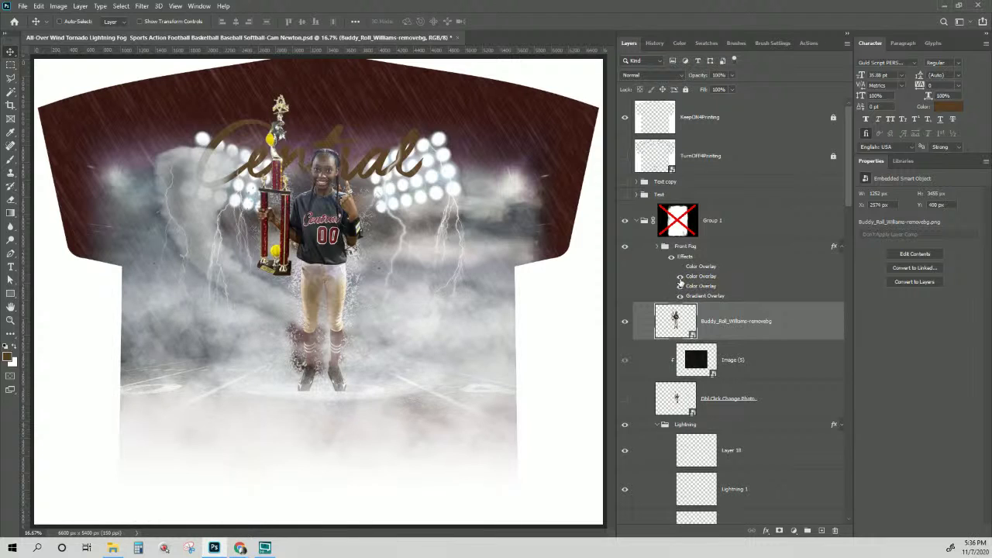
click(680, 276)
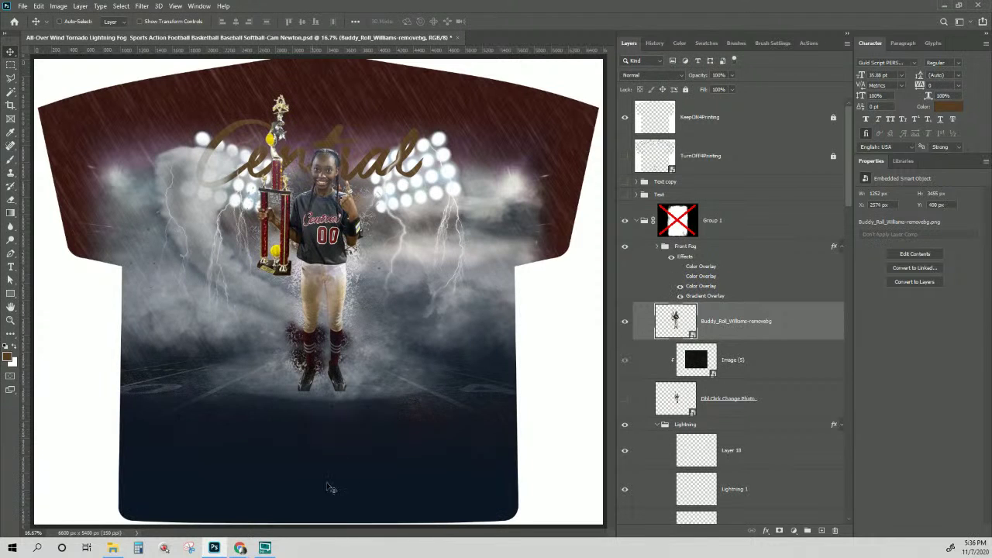
click(679, 285)
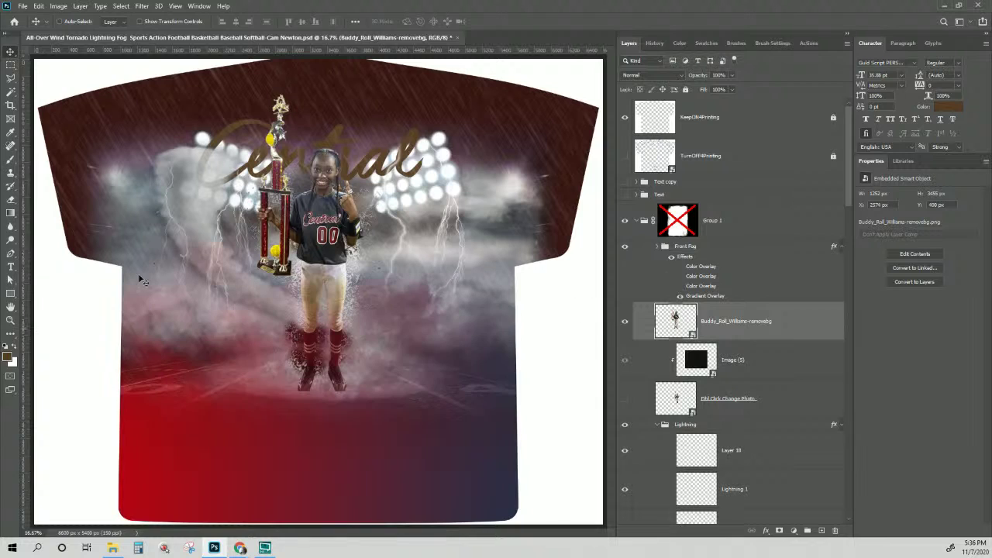
click(680, 296)
click(682, 289)
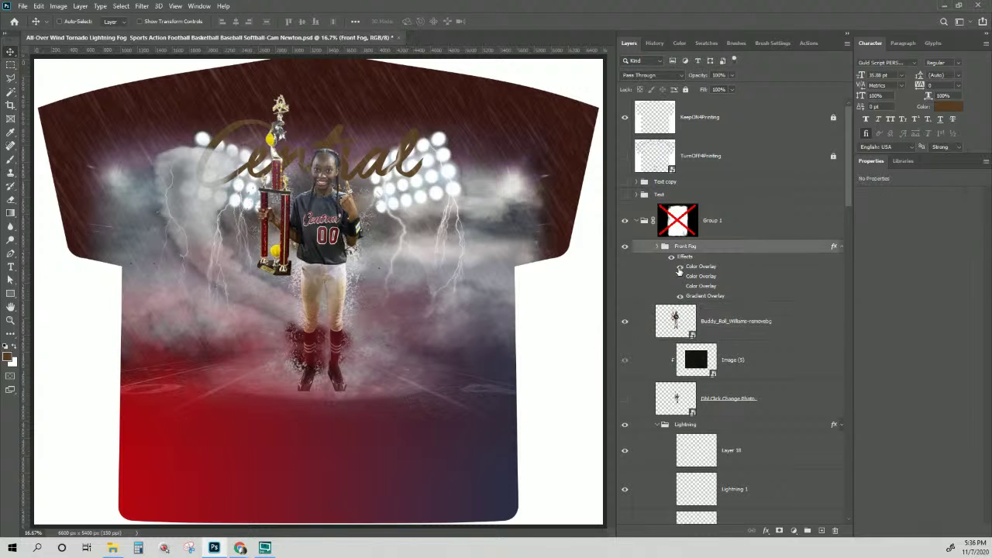
click(679, 267)
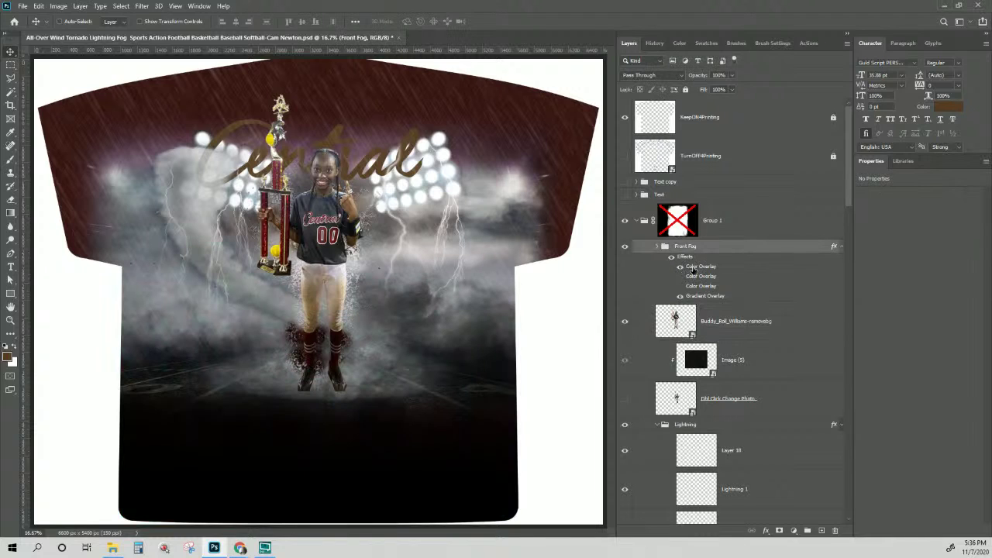
Recolour Front Fog's first Color Overlay from the jersey, darkened to #27292d, and hide and show the group to compare.
double_click(693, 268)
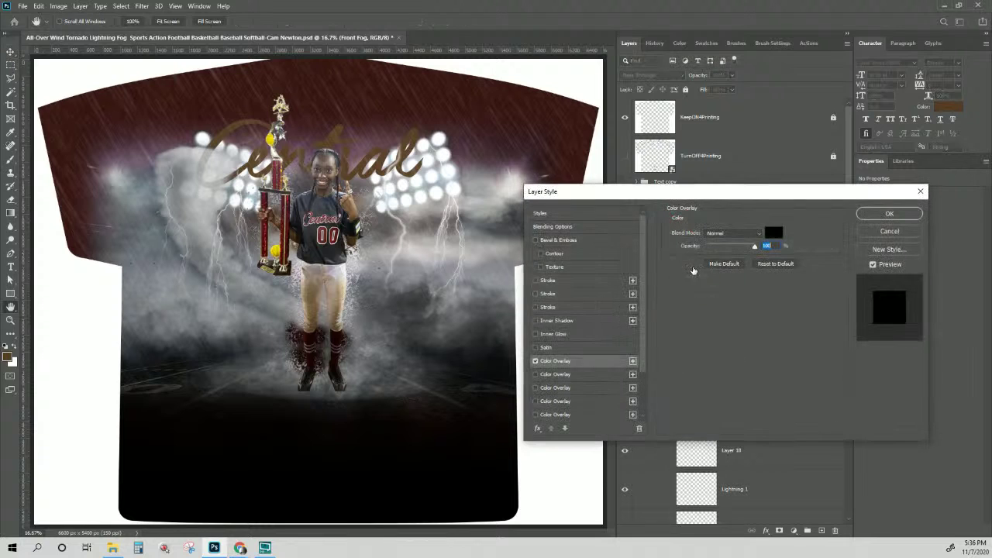
click(770, 229)
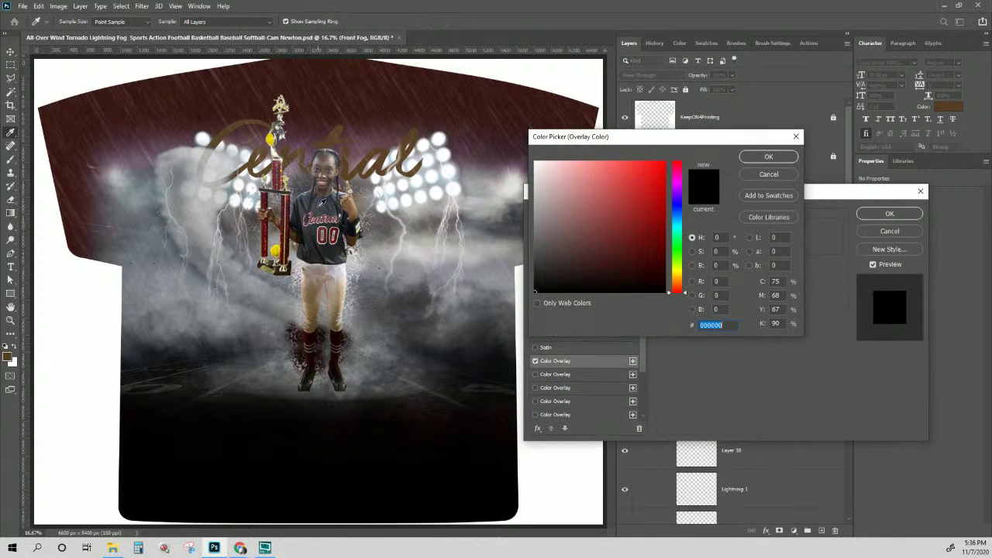
click(318, 203)
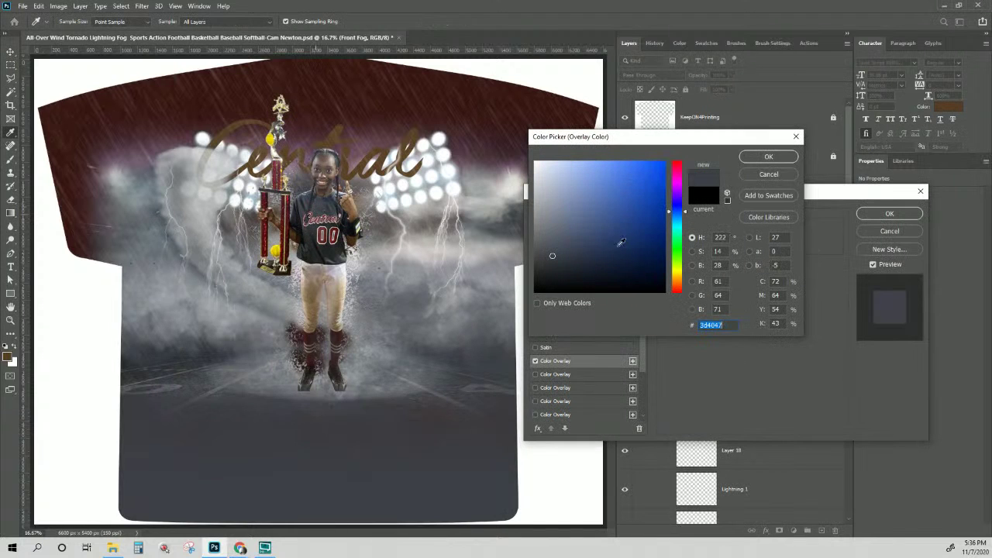
click(550, 265)
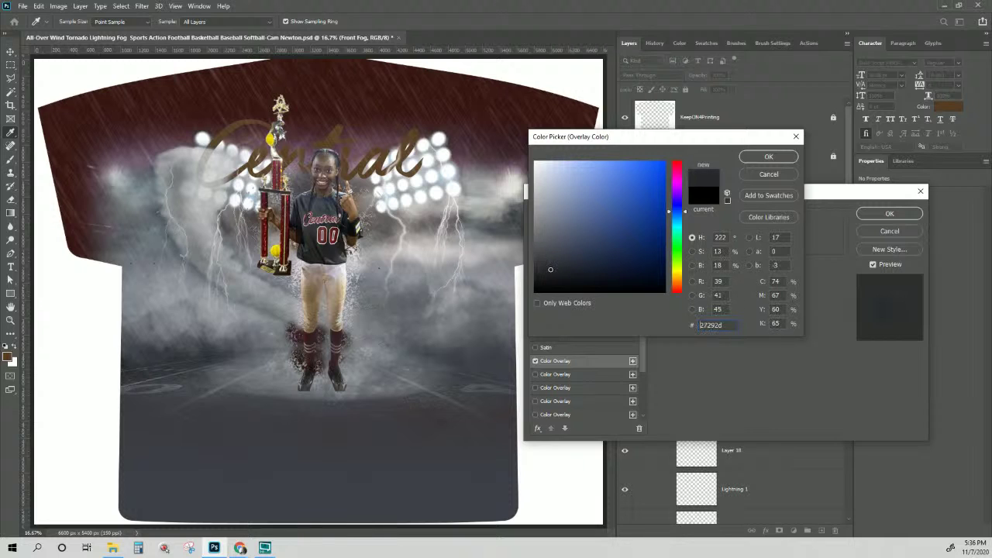
click(550, 269)
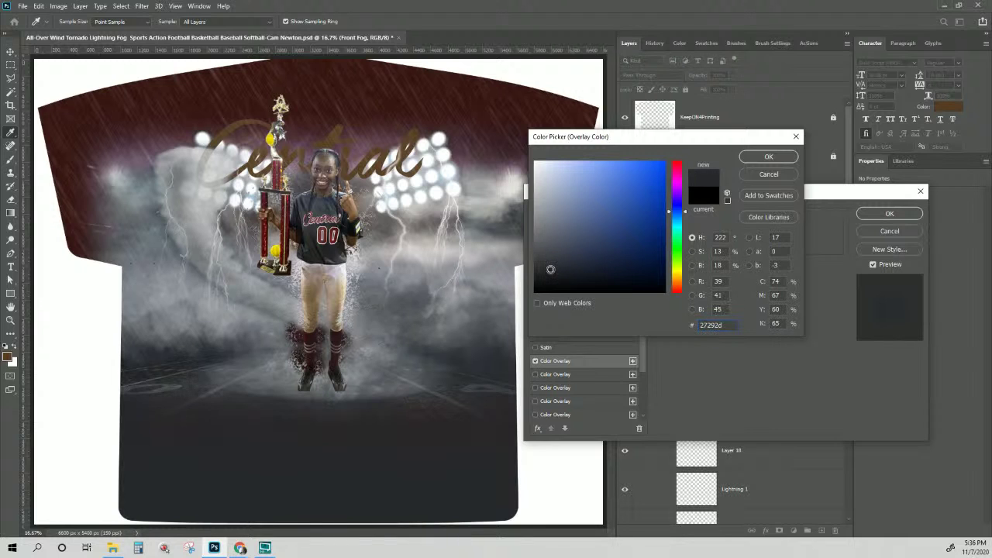
click(768, 156)
click(873, 215)
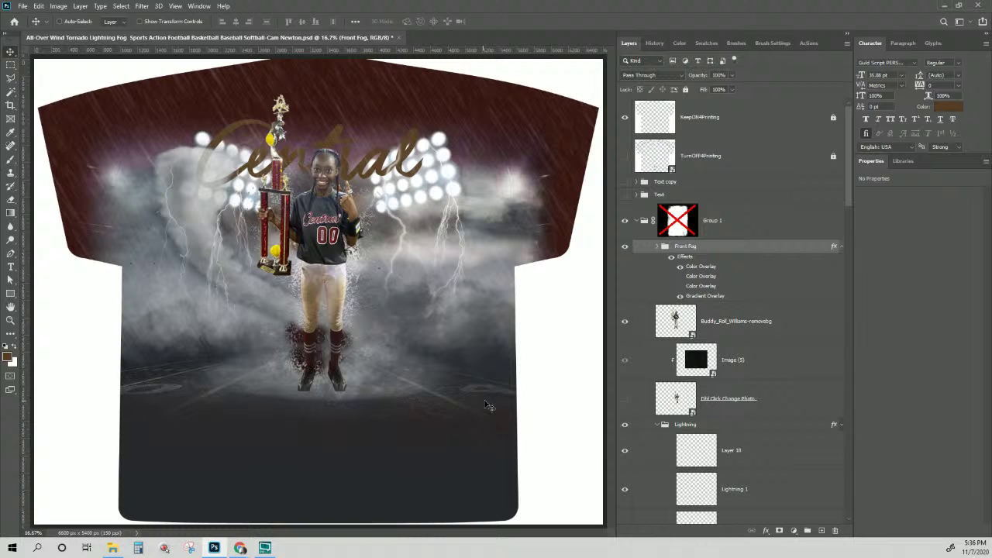
click(624, 247)
click(624, 248)
Collapse the Lightning and Player Dispersion Particles copy groups and select the Rain back layer.
click(725, 322)
scroll(726, 323, down, 3)
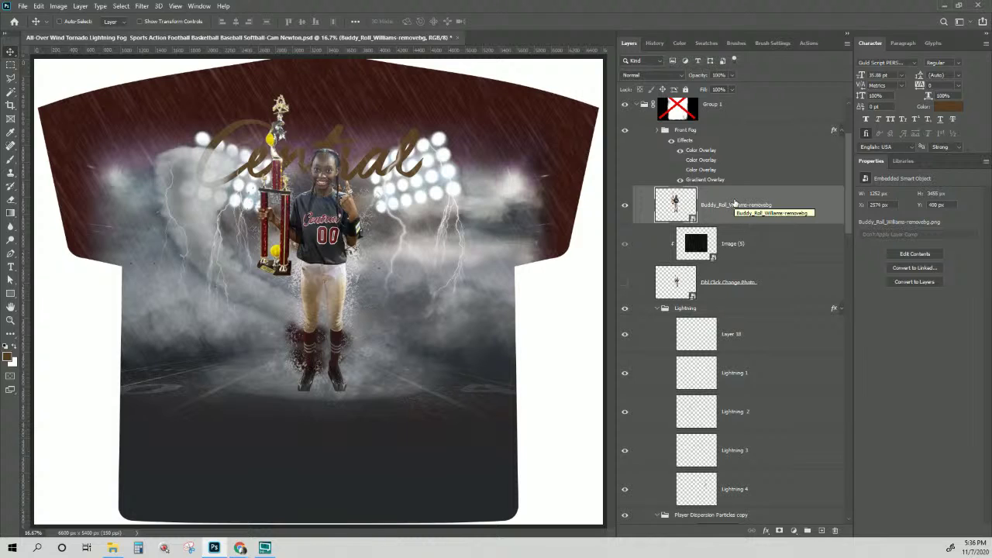
scroll(744, 237, down, 2)
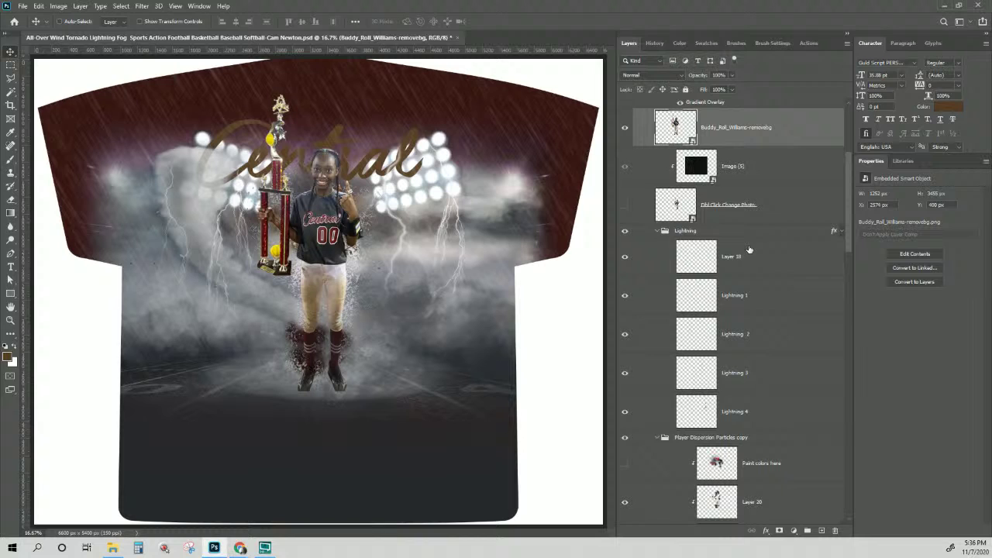
click(658, 231)
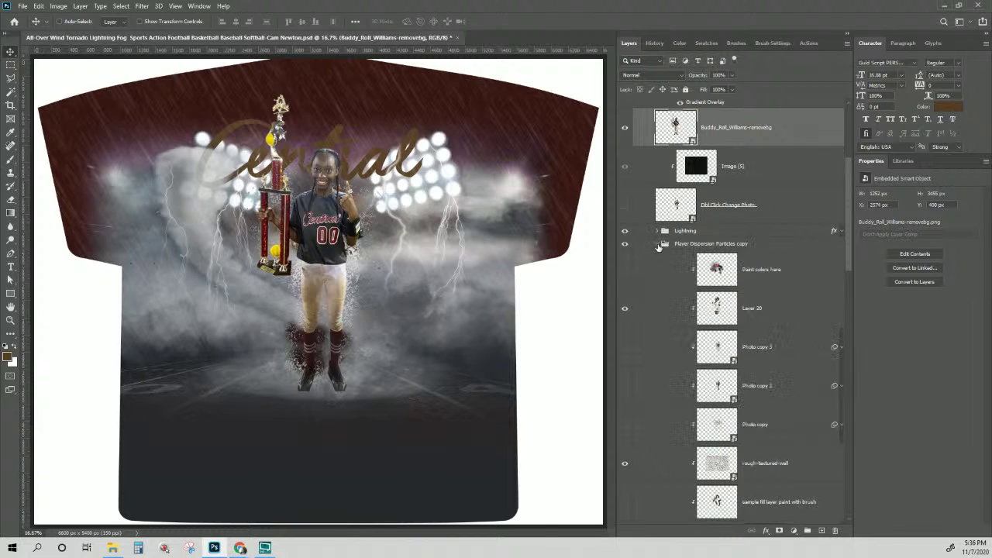
click(657, 244)
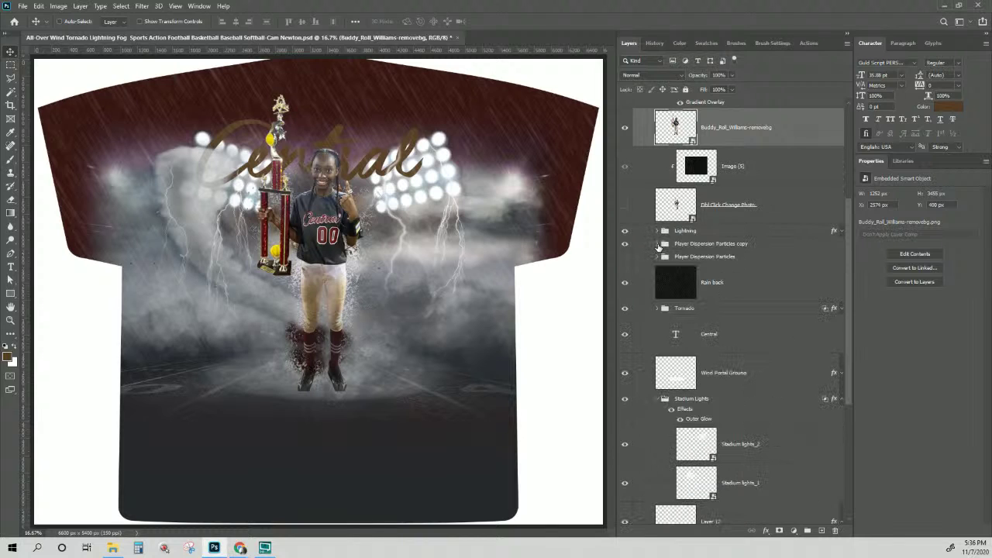
click(710, 289)
scroll(711, 291, up, 2)
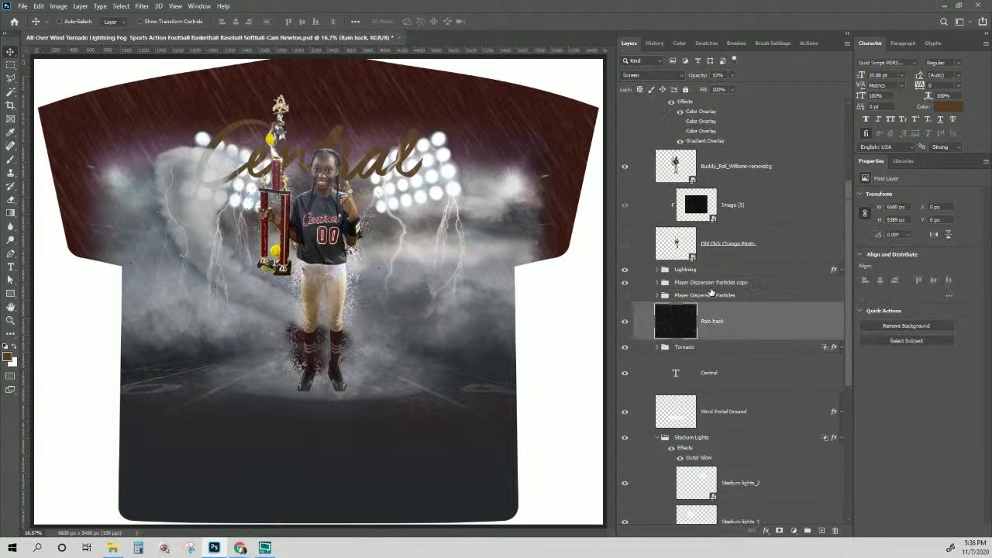
Move the Image (5) layer directly above the player photo layer and clip it to the photo.
click(736, 206)
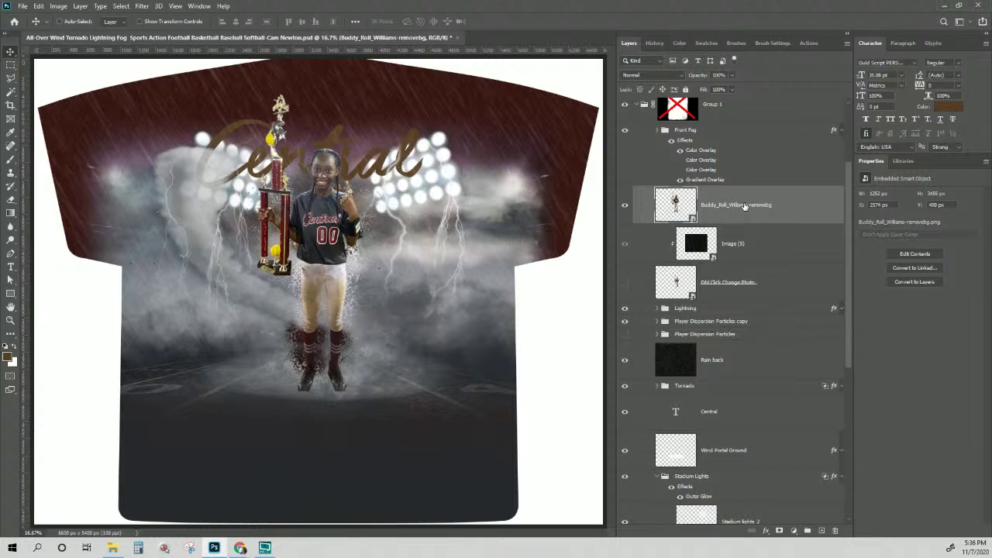
click(732, 245)
drag(732, 246, 712, 195)
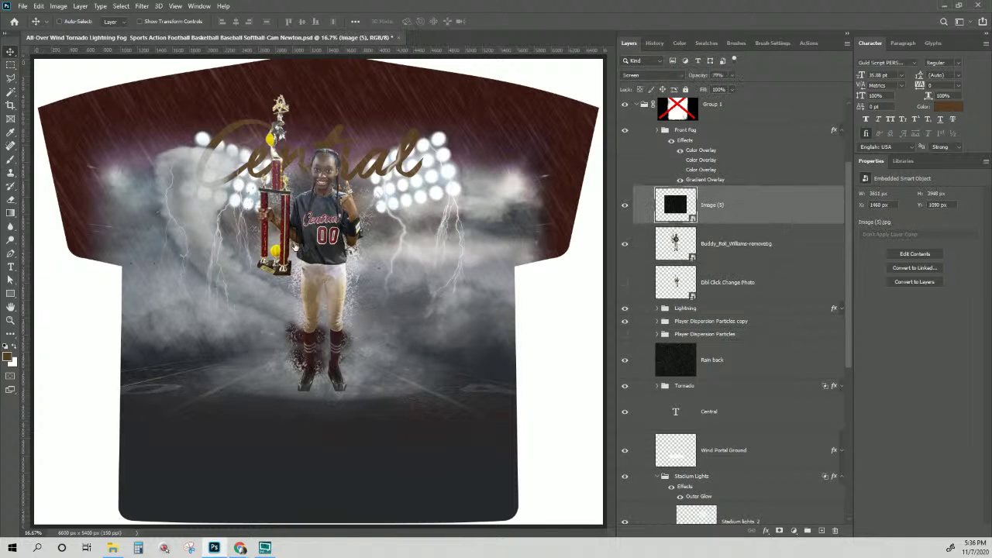
right_click(740, 212)
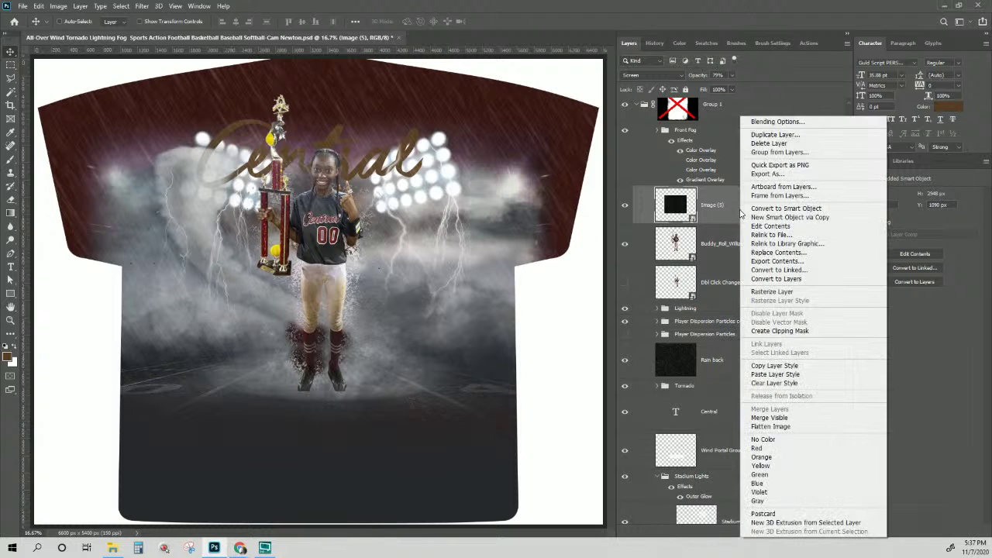
click(791, 332)
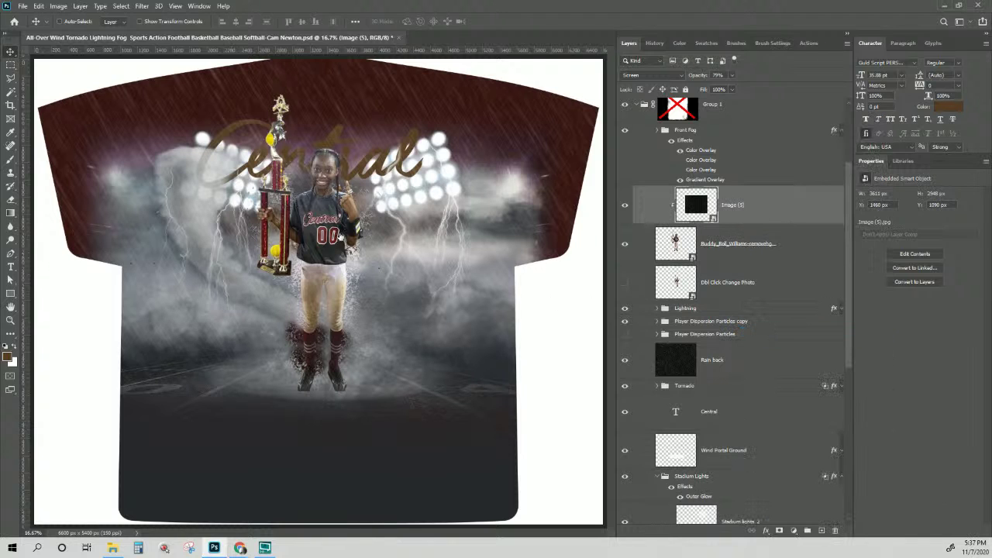
Lower the opacity of the clipped Image (5) layer to 70% while checking its effect on the player.
scroll(339, 243, up, 2)
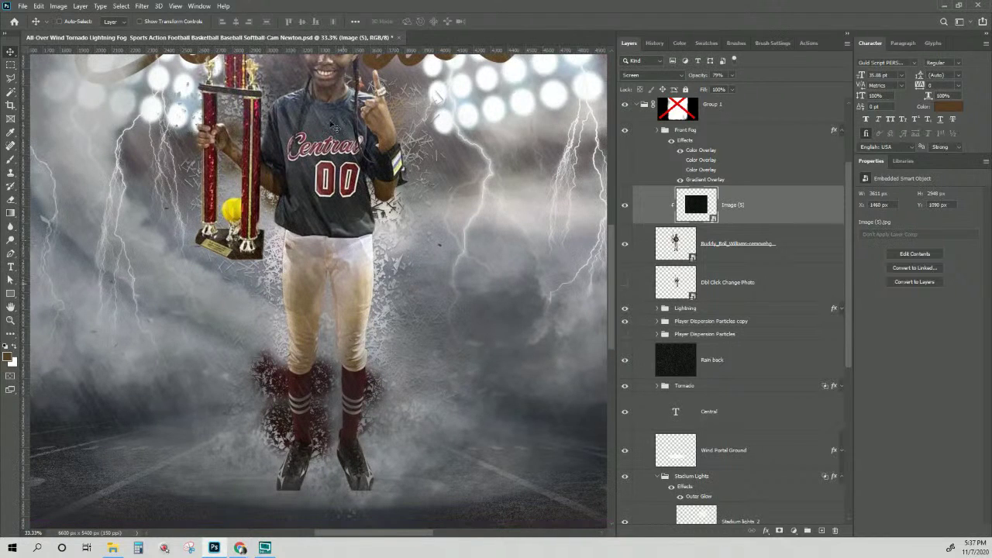
scroll(303, 190, up, 1)
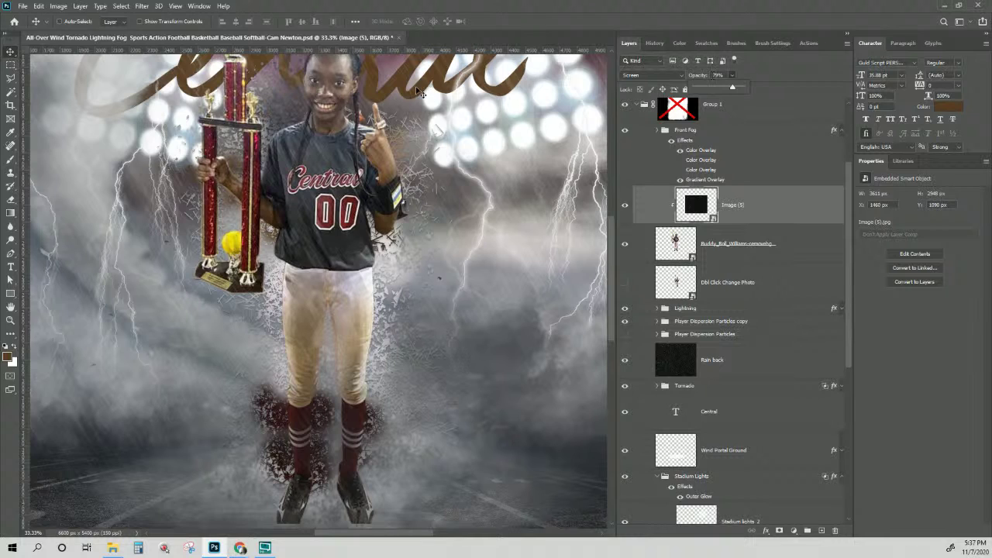
drag(732, 92, 727, 90)
key(ctrl+minus)
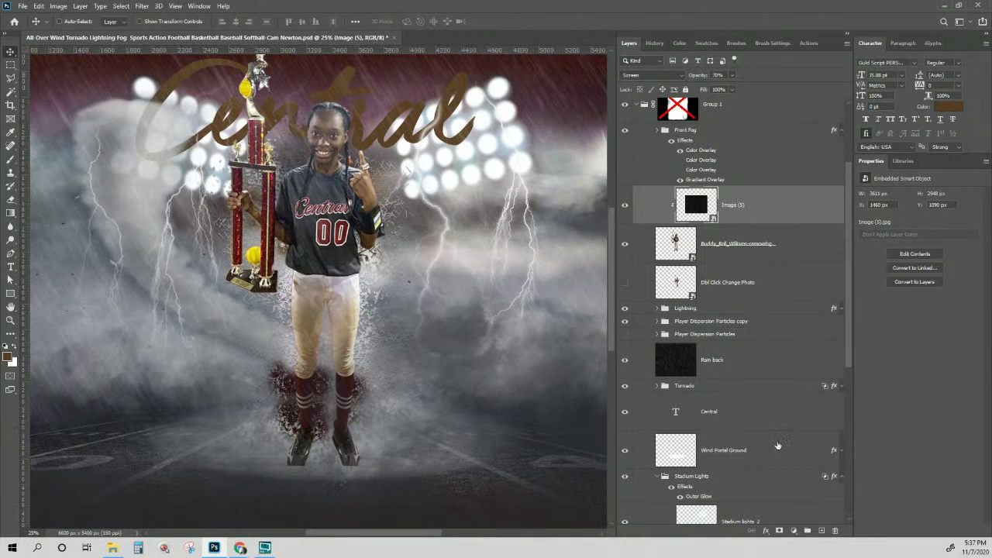
Add a layer mask to the Image (5) layer and paint it black over the player's face.
click(779, 531)
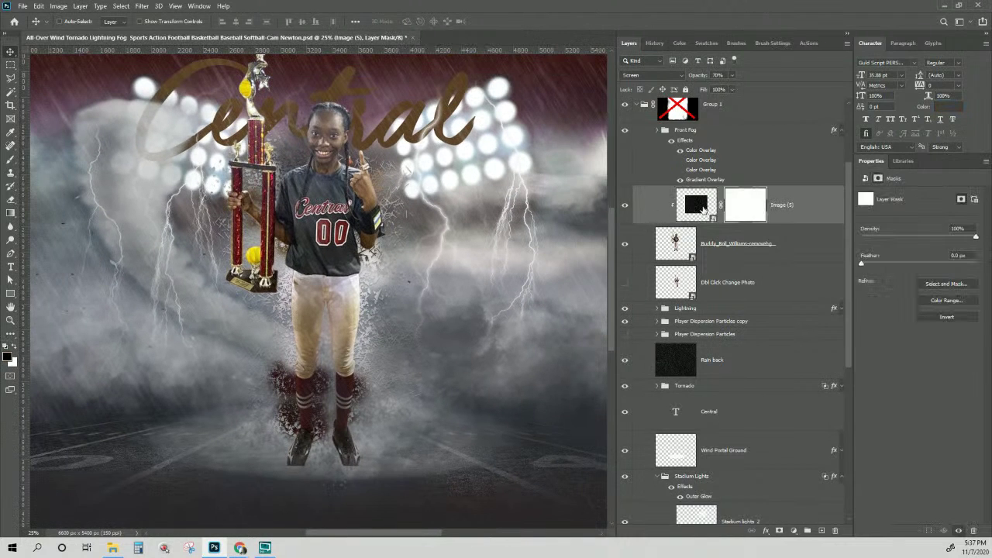
click(10, 159)
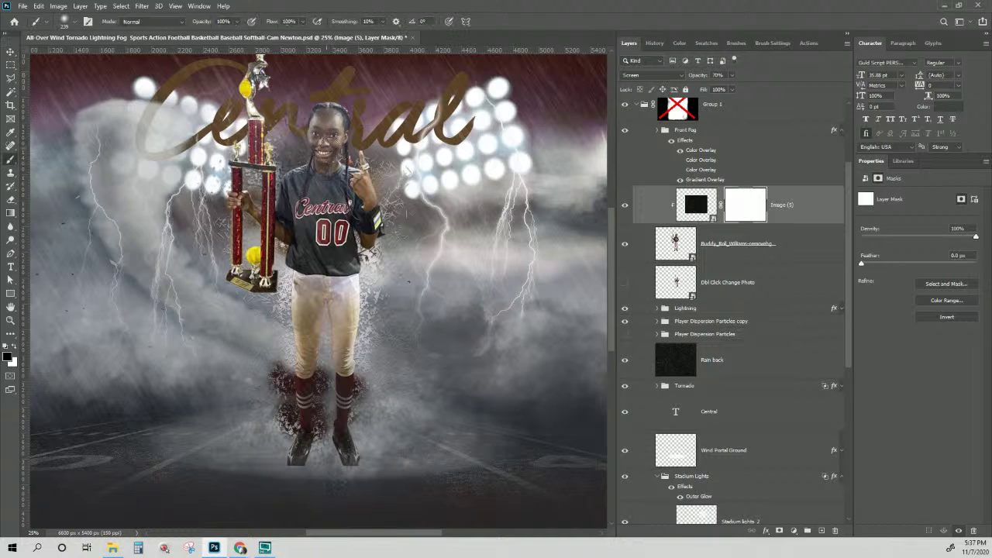
click(328, 135)
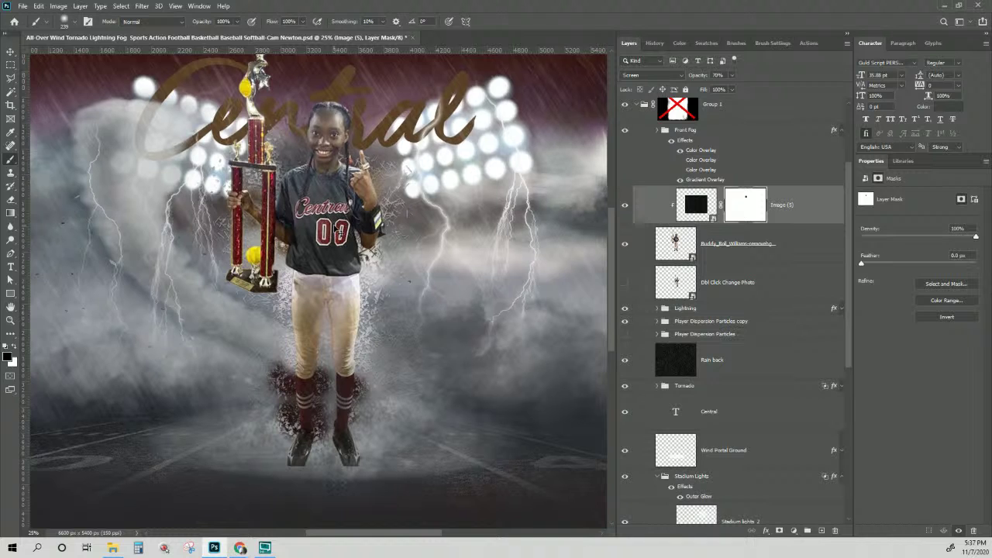
key(ctrl+plus)
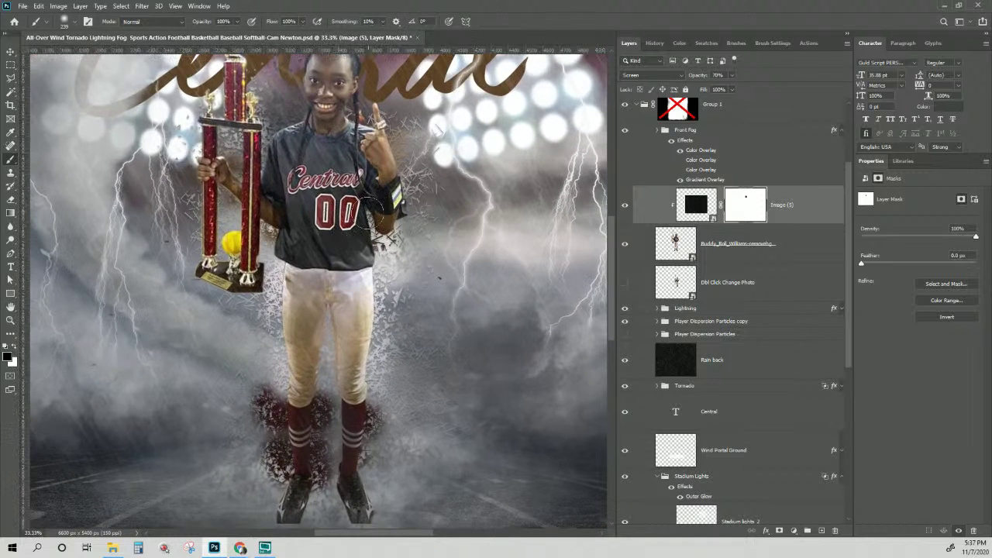
key(ctrl+minus)
key(ctrl+minus)
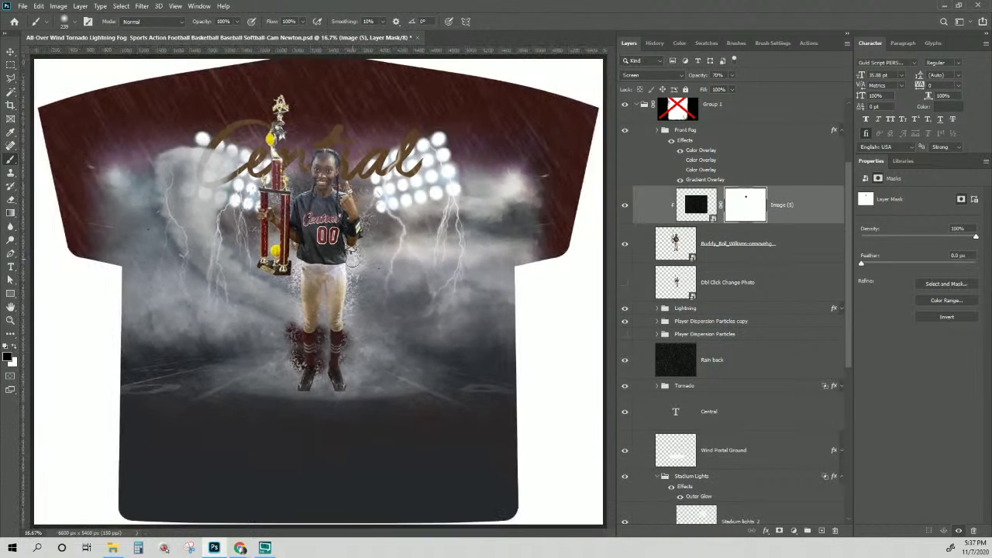
Show the Text copy group and expand it to reveal its Firstname and Surname layers.
scroll(695, 240, up, 3)
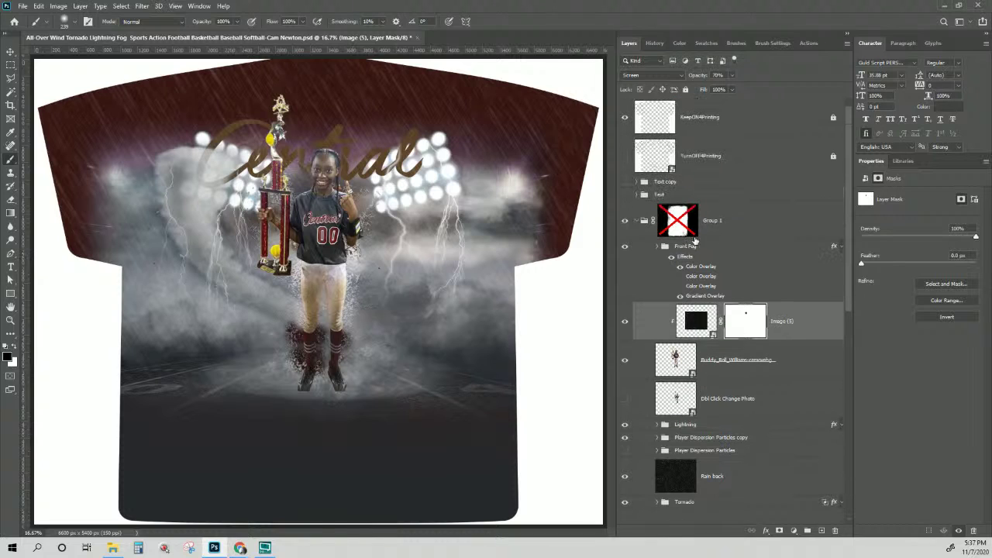
click(625, 182)
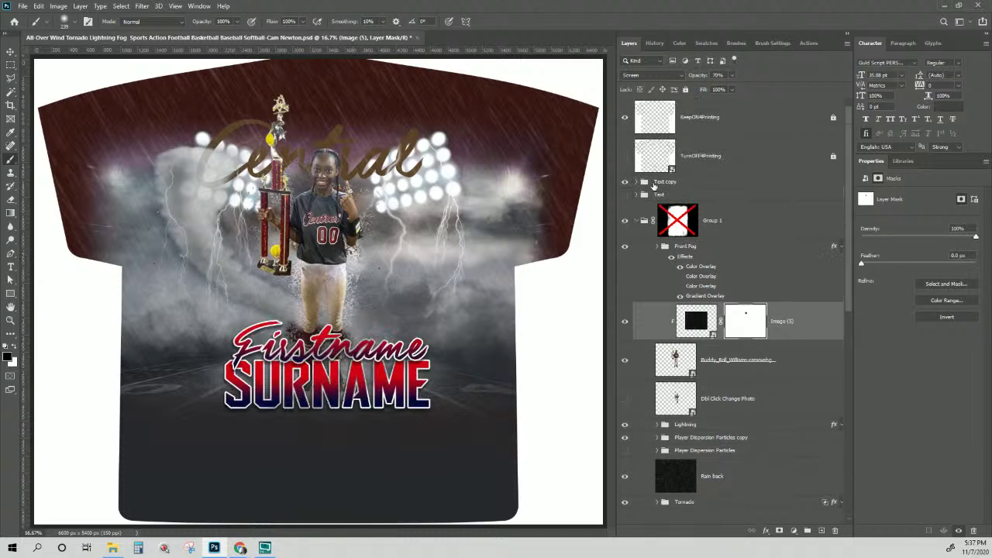
click(655, 183)
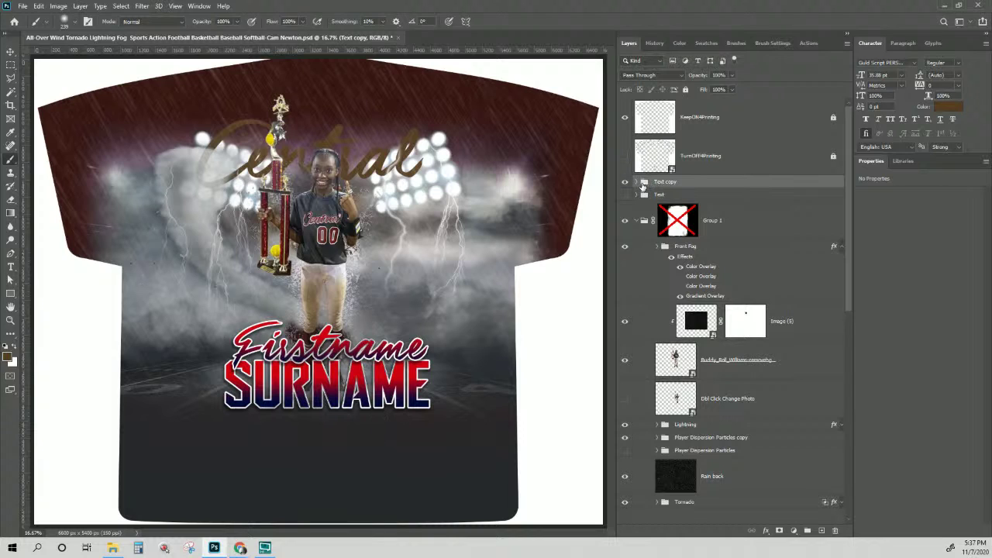
click(637, 182)
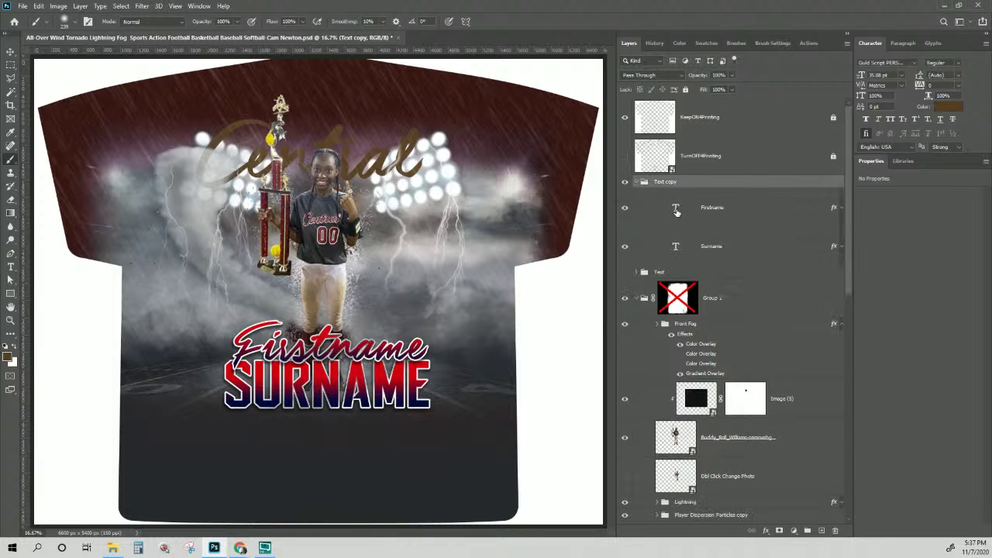
Add a second Gradient Overlay to the Firstname text layer's style.
click(676, 209)
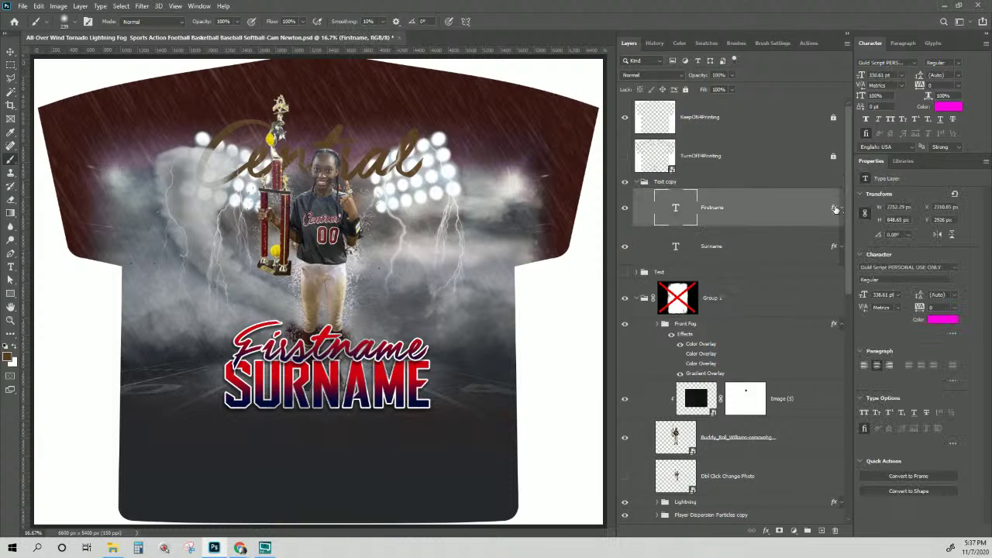
double_click(834, 208)
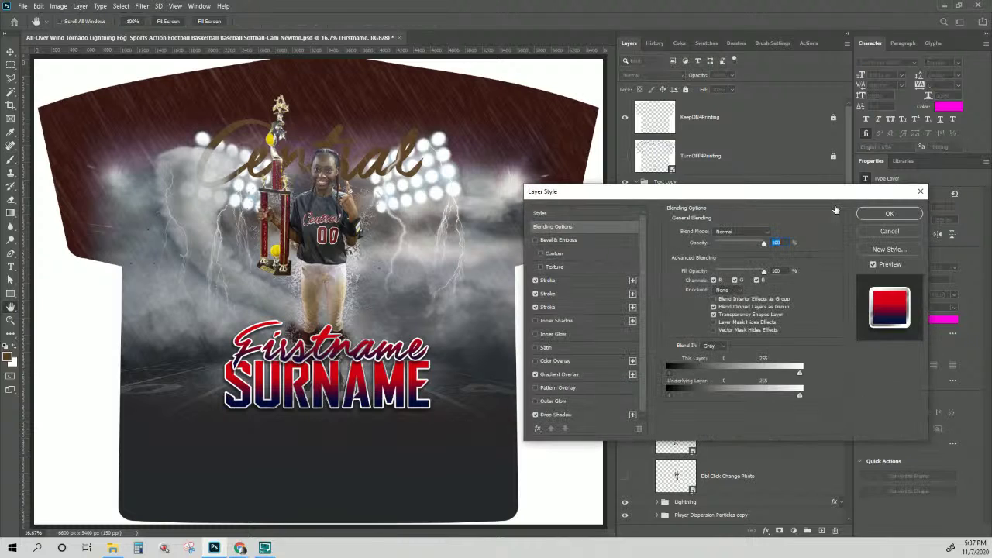
click(559, 374)
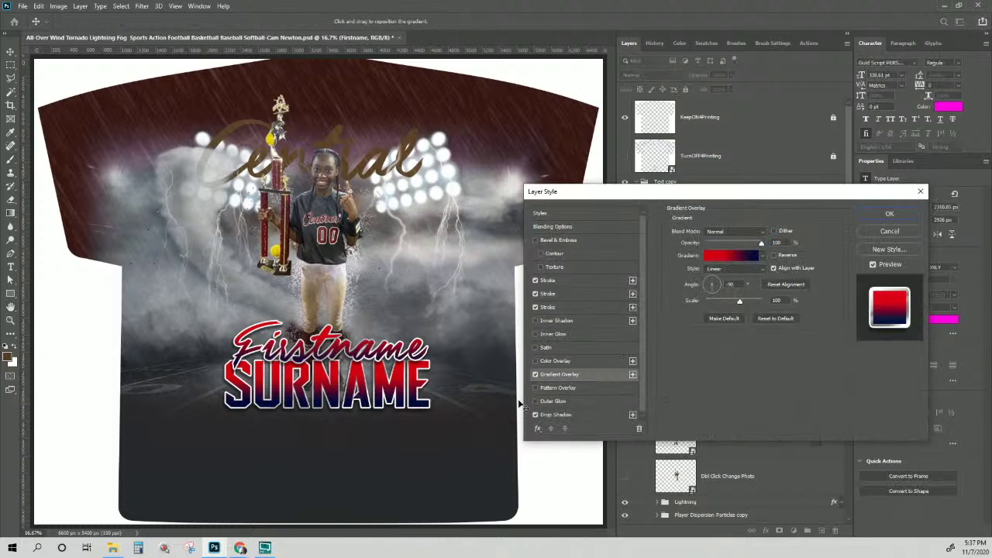
click(633, 374)
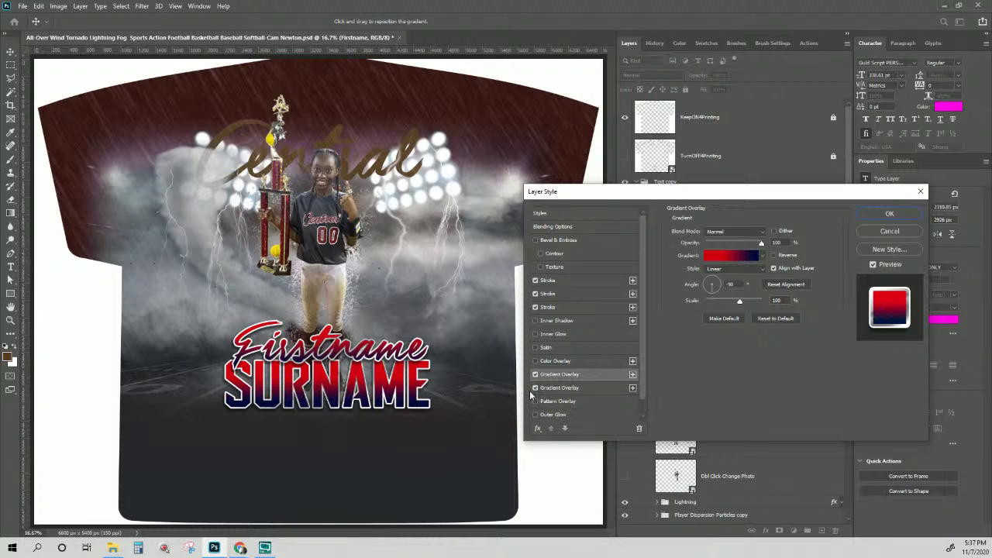
Recolour the red stop at 31% of Firstname's upper Gradient Overlay to dark maroon #34120f.
click(730, 258)
click(756, 322)
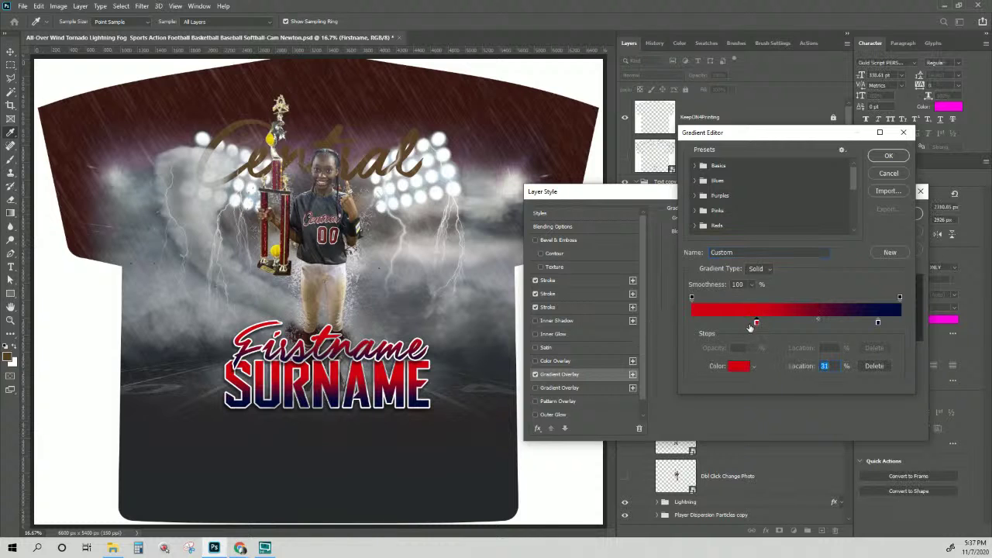
click(739, 366)
text(34120f)
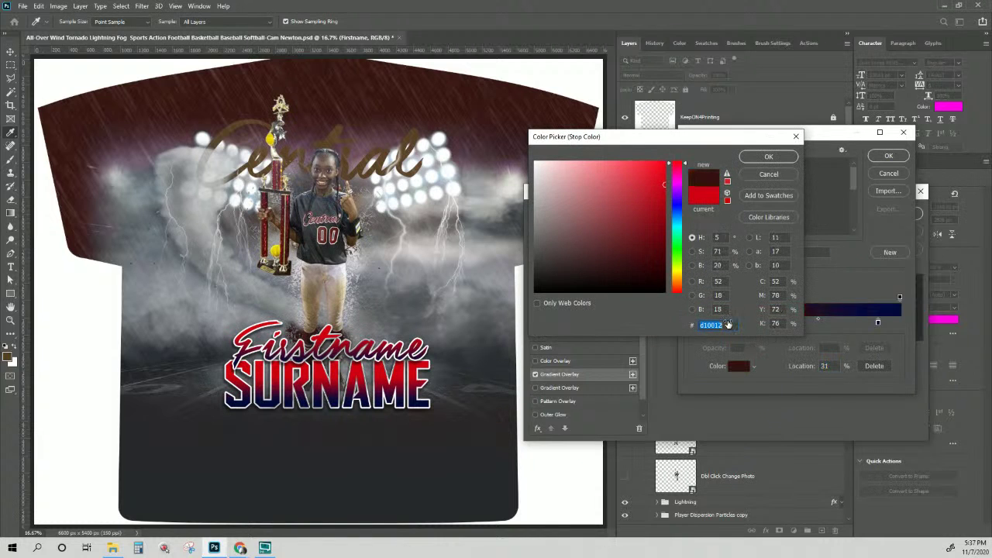
click(776, 160)
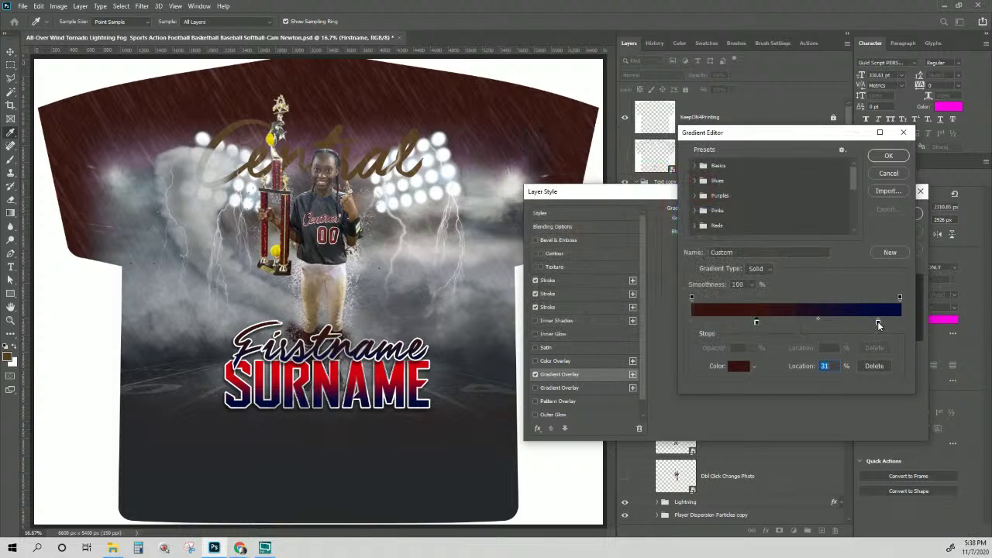
Recolour the gradient's 89% stop from navy to a brighter, maroon-based red and apply the Firstname layer style.
click(877, 321)
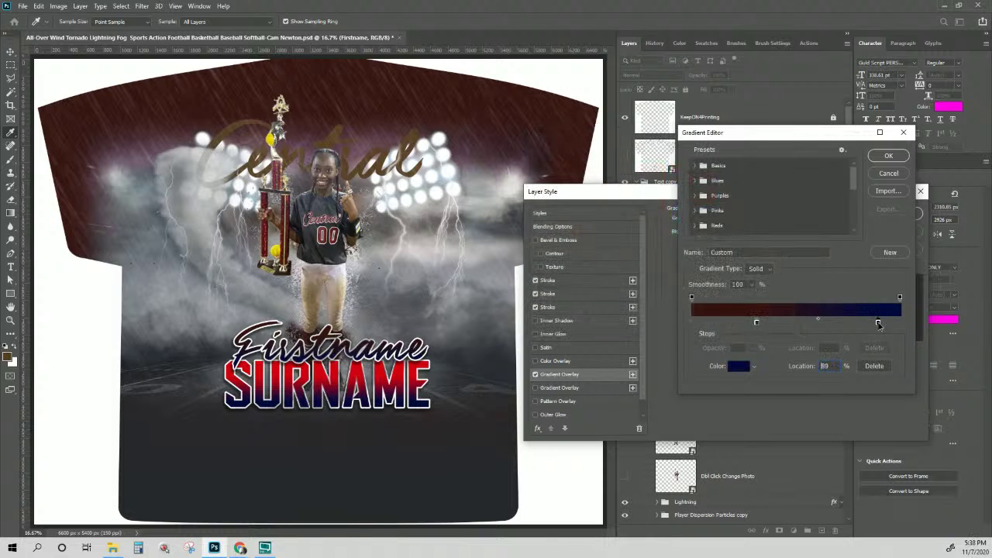
click(740, 365)
text(45110d)
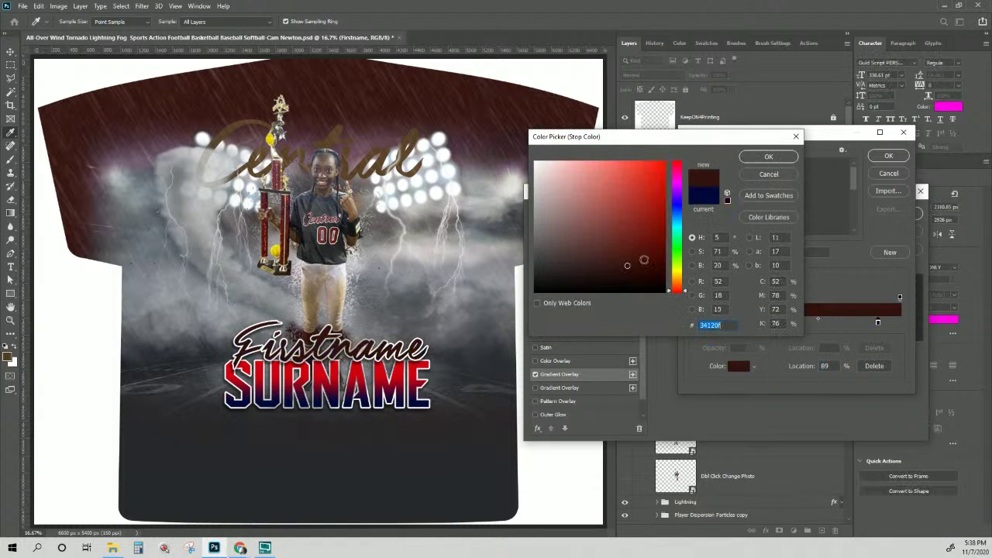
click(641, 228)
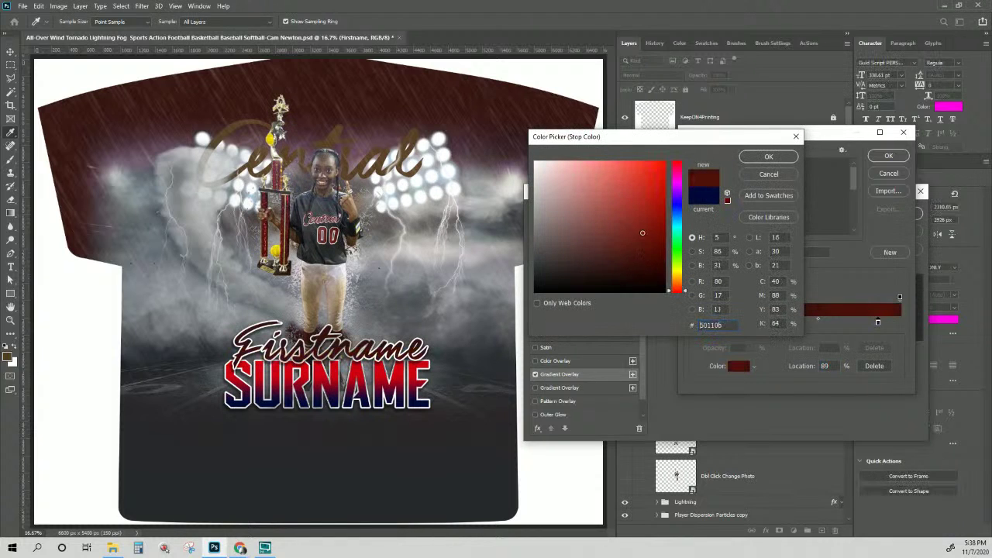
drag(641, 227, 649, 213)
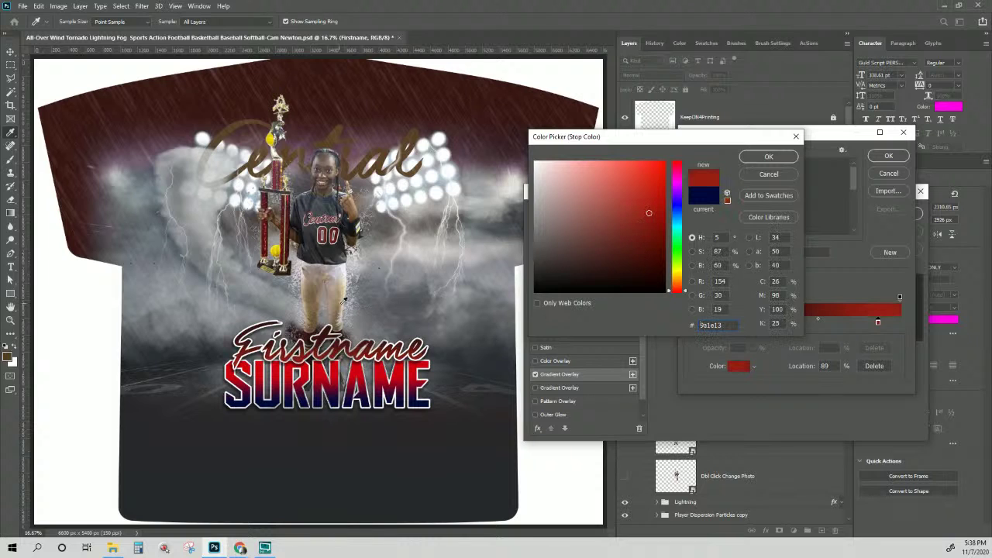
drag(650, 216, 657, 212)
click(765, 158)
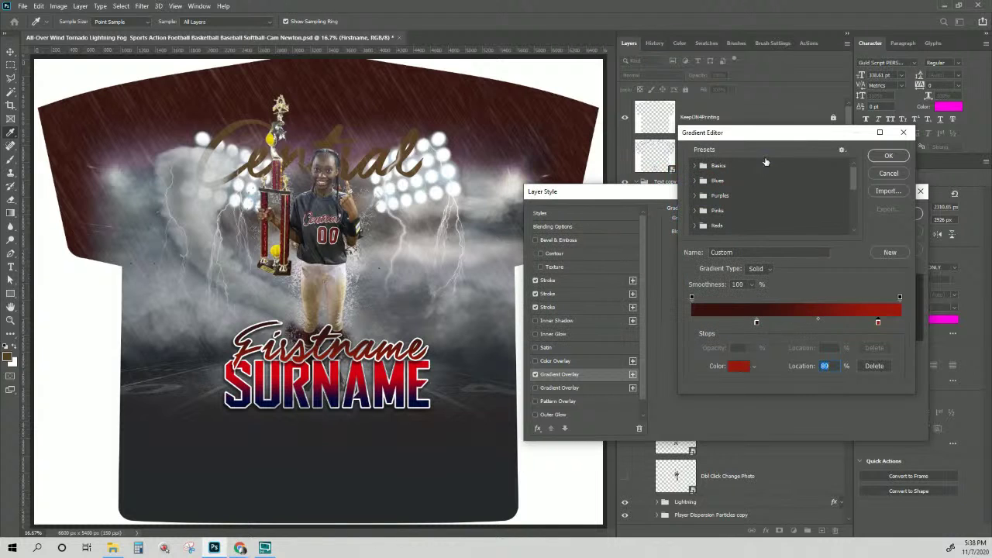
click(887, 156)
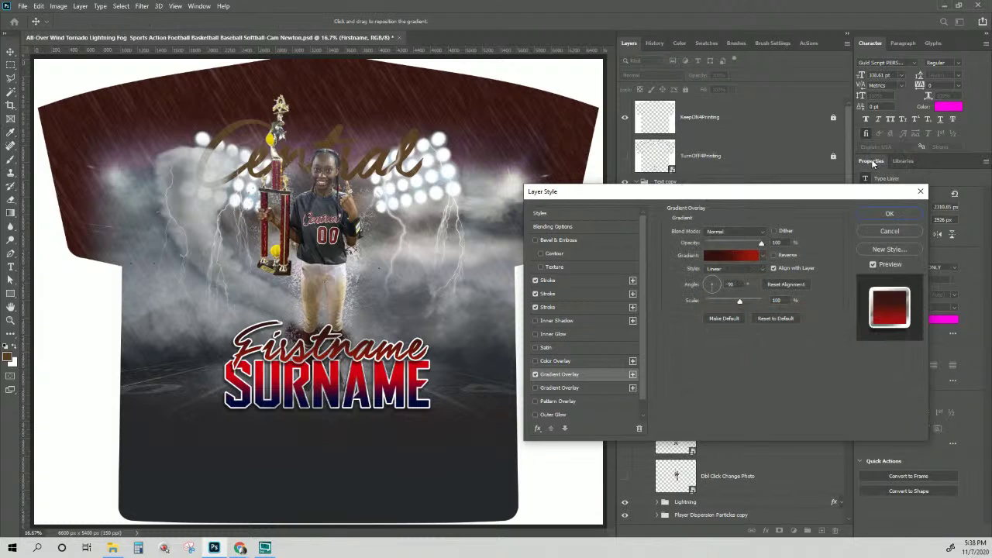
click(750, 258)
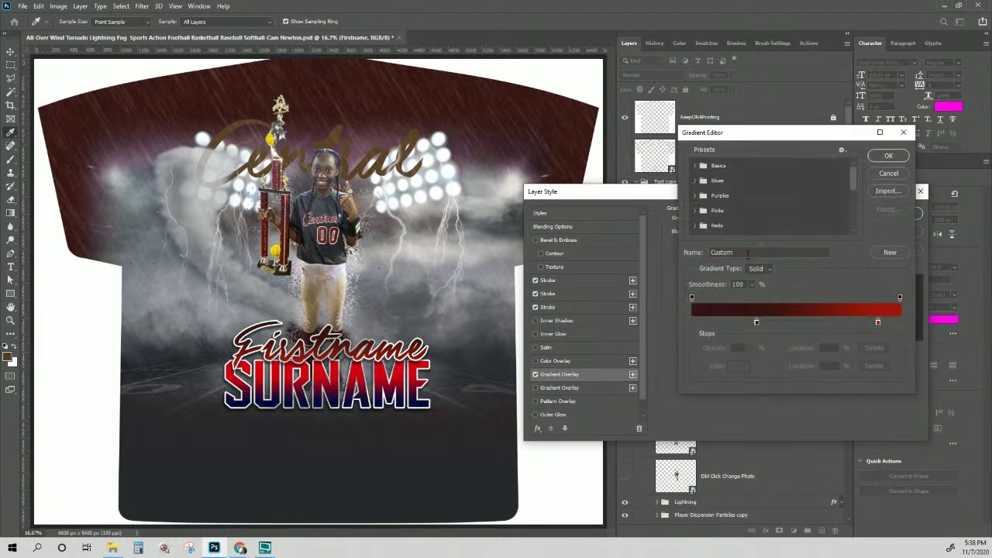
click(887, 157)
click(885, 213)
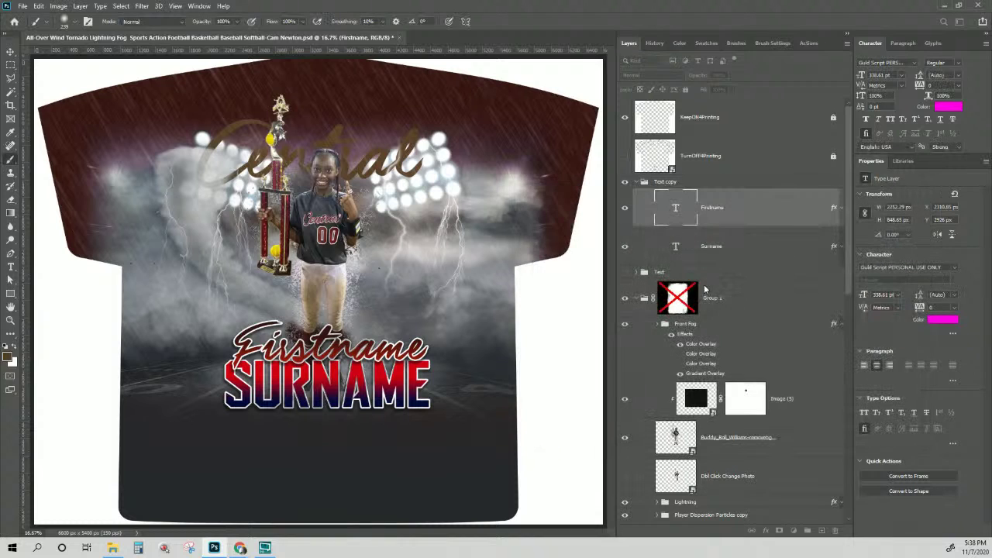
Copy the Firstname layer's style and paste it onto the Surname text layer.
right_click(729, 219)
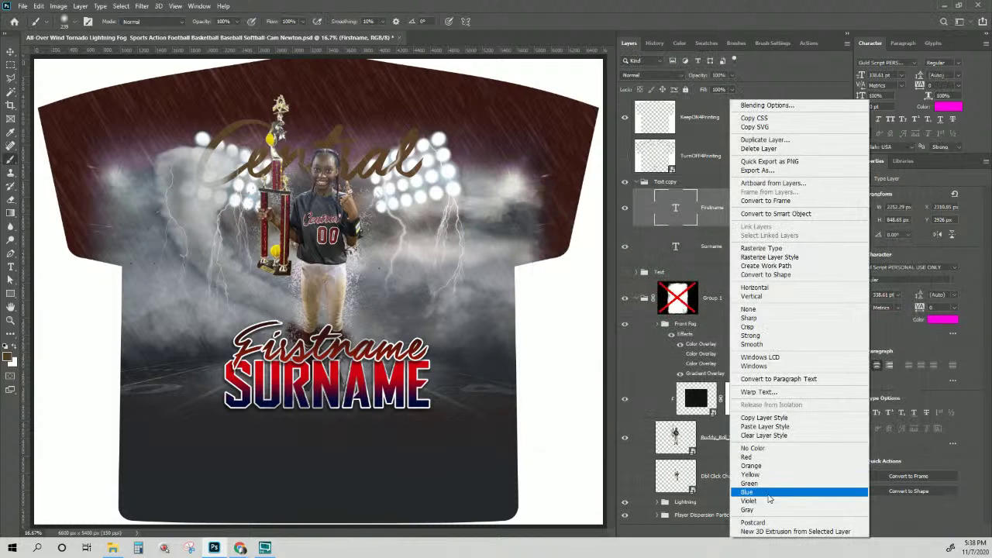
click(756, 418)
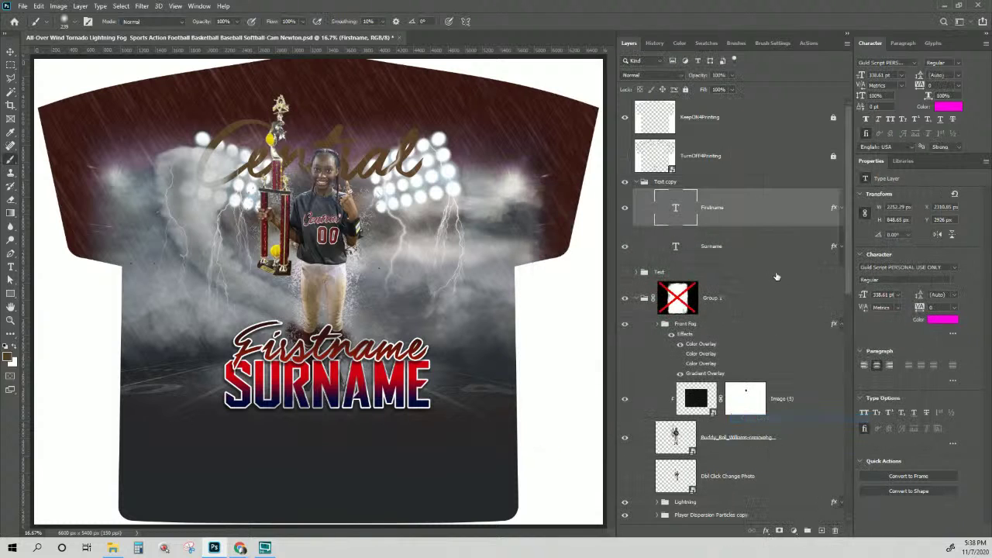
click(742, 246)
right_click(742, 244)
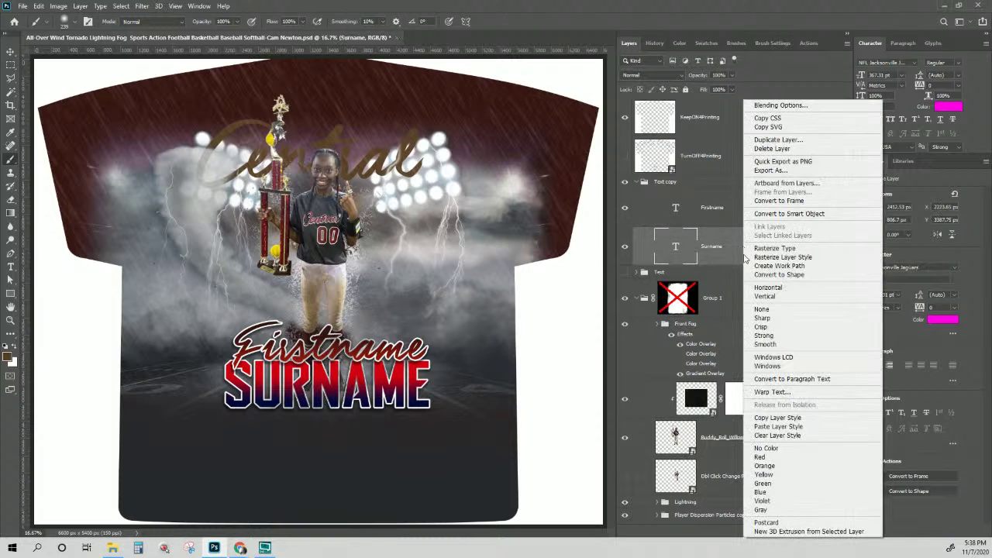
click(778, 426)
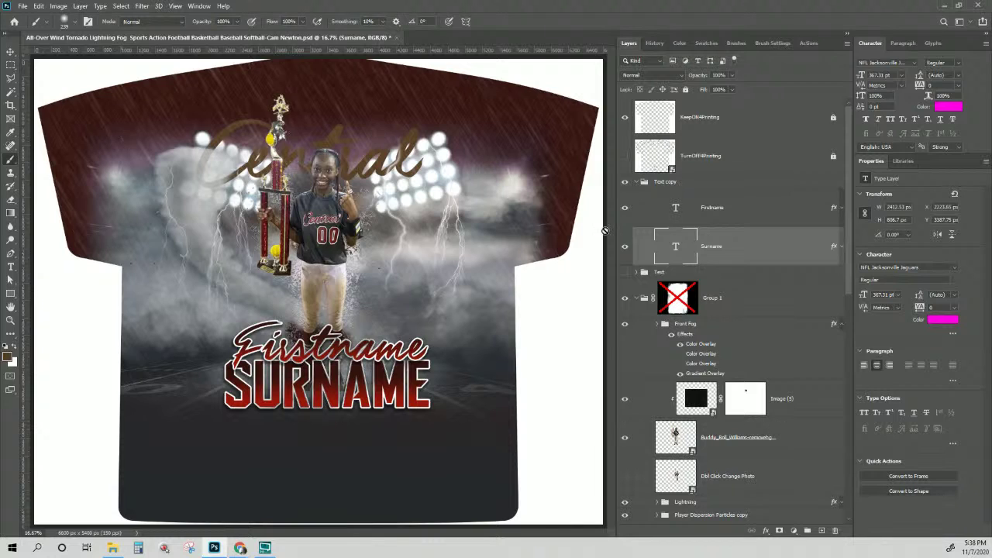
Select the Central text layer and paste the copied Firstname style onto it.
right_click(342, 136)
key(v)
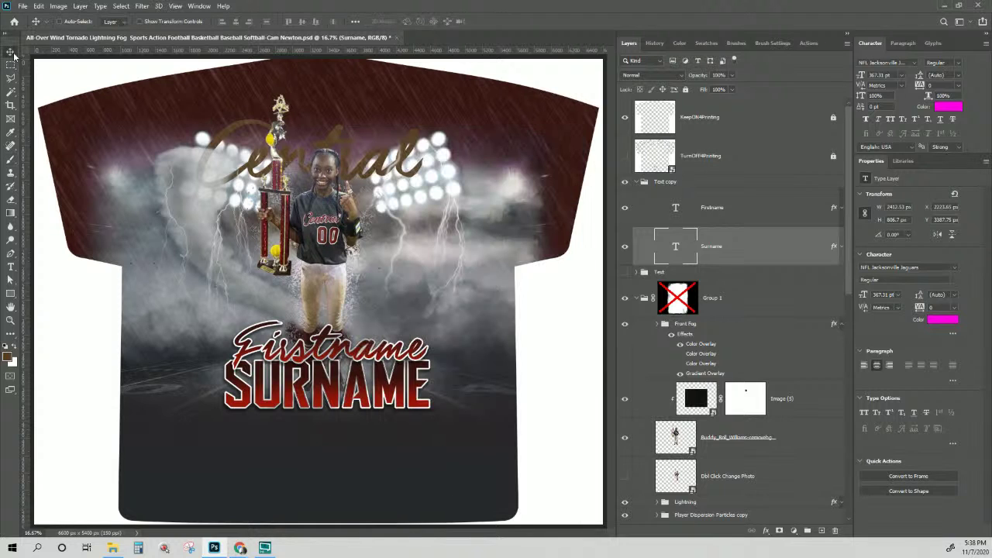
right_click(342, 141)
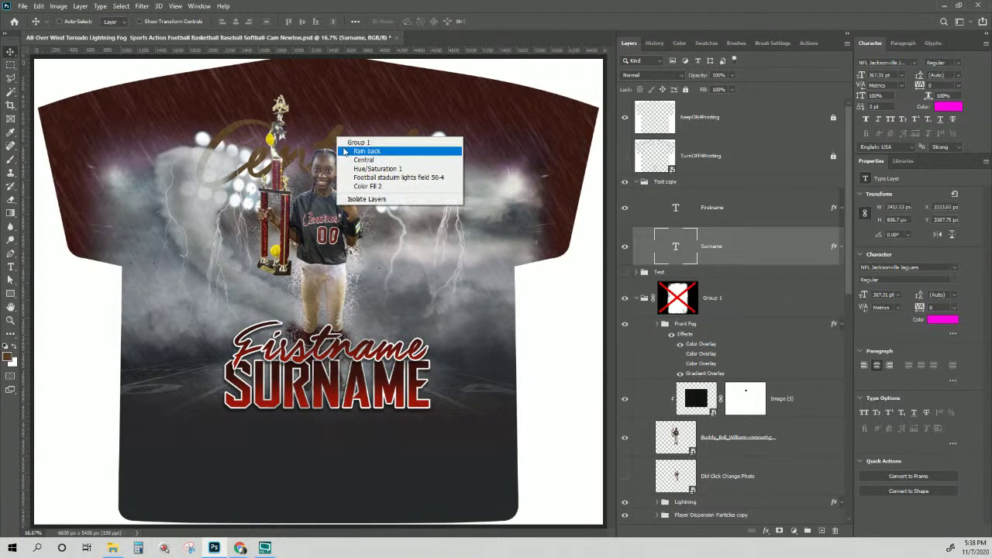
click(350, 160)
right_click(745, 304)
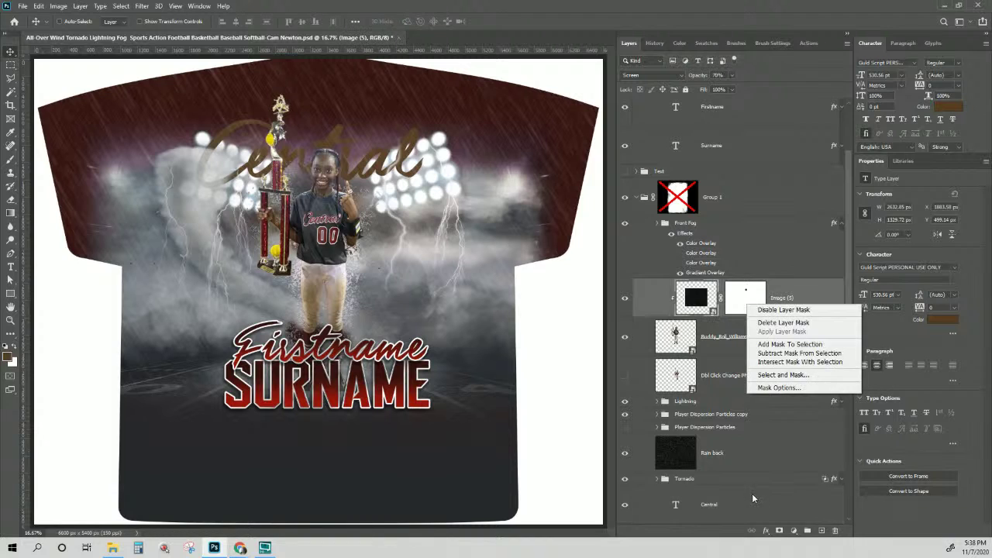
click(735, 499)
click(735, 506)
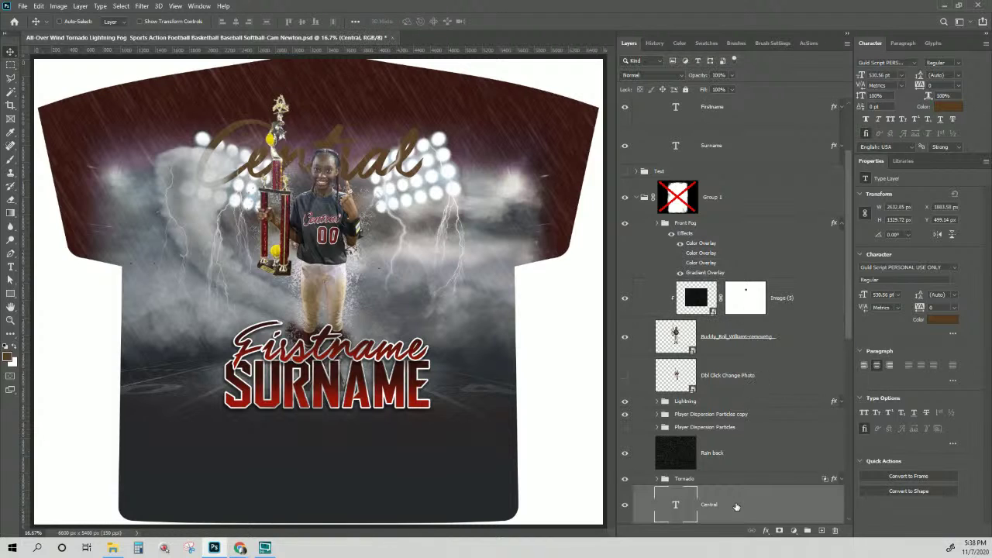
right_click(736, 506)
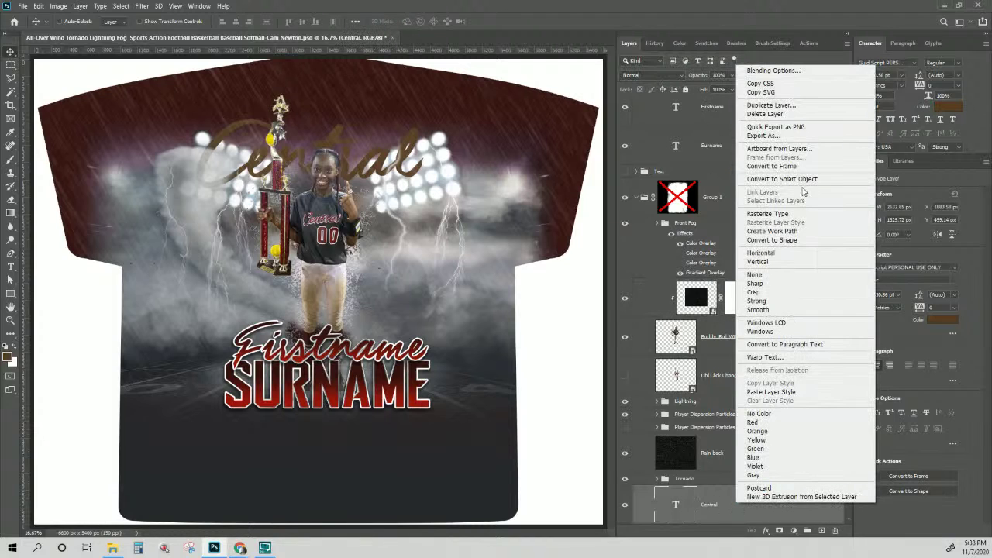
click(790, 392)
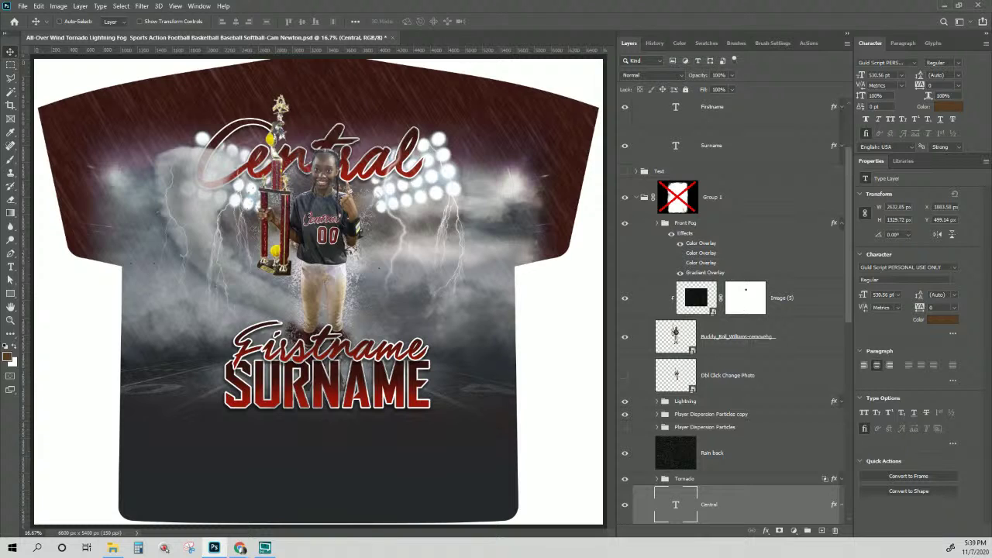
Re-enable the layer mask on Group 1.
shift+click(678, 310)
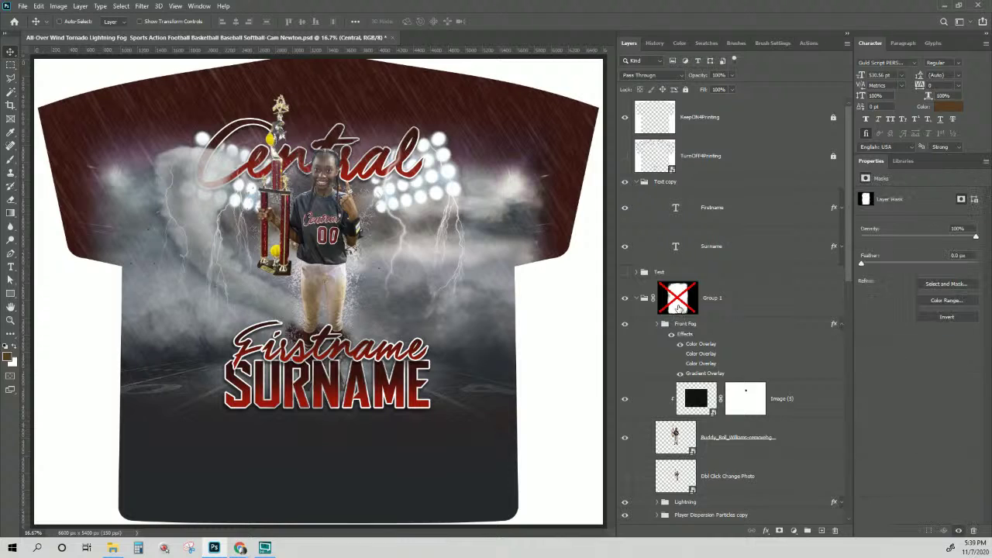
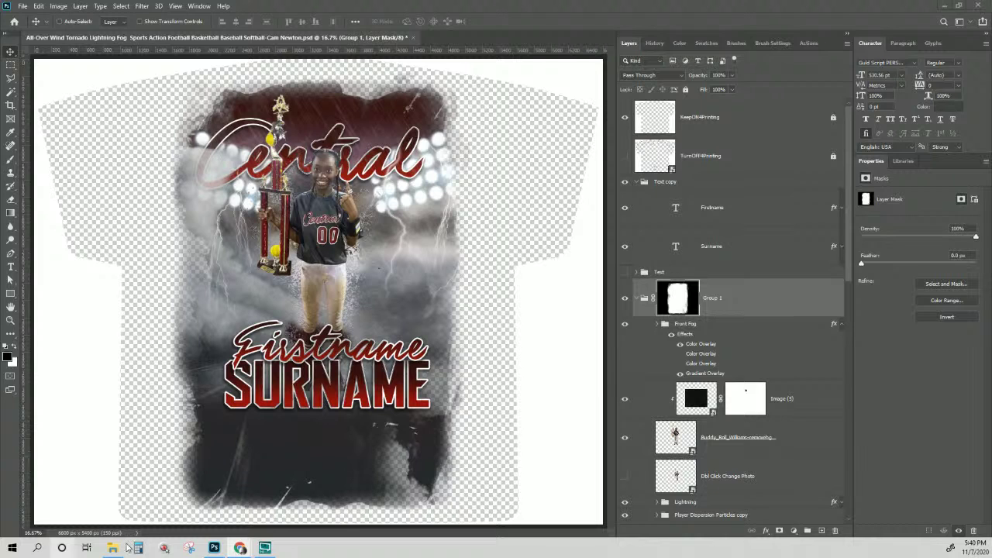
Switch to the YouTube window in Chrome and look through the InnateLab channel's "ish" search results for all-over template tutorials.
mouse_move(240, 548)
click(273, 496)
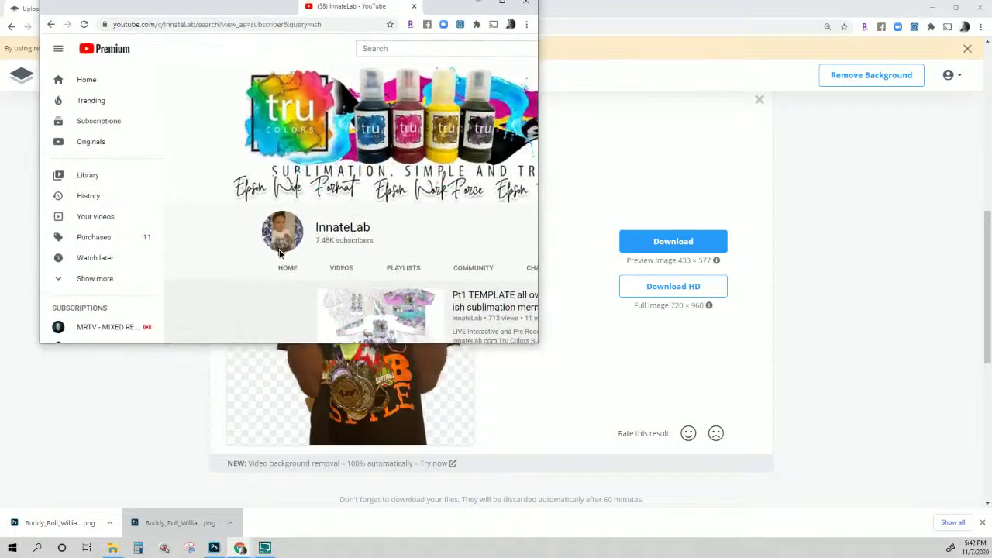
drag(280, 253, 287, 285)
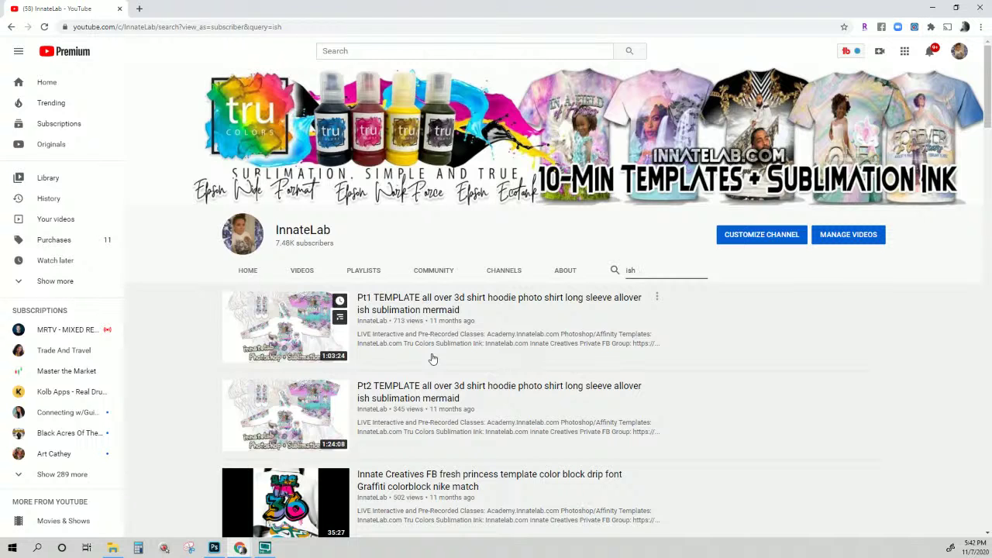
scroll(432, 359, down, 1)
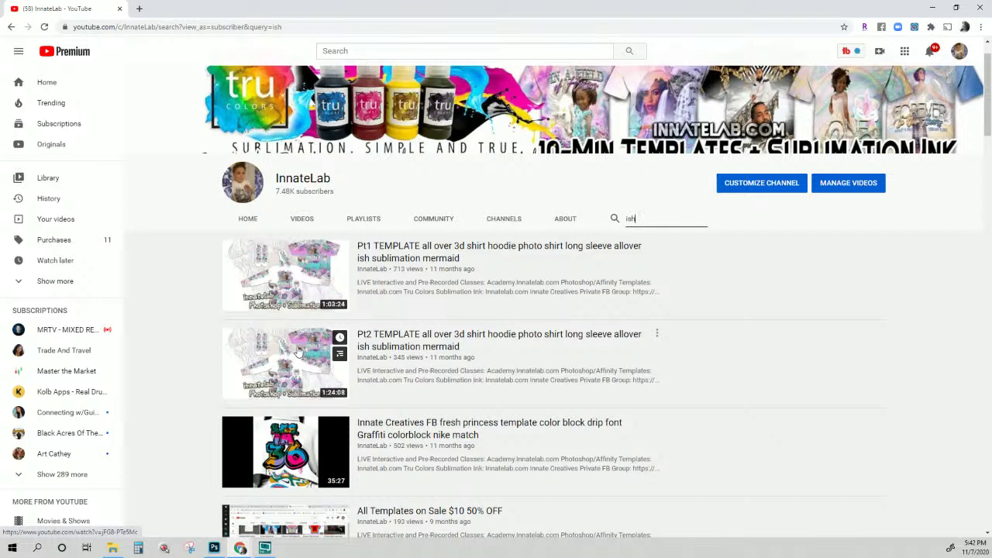
scroll(298, 351, down, 1)
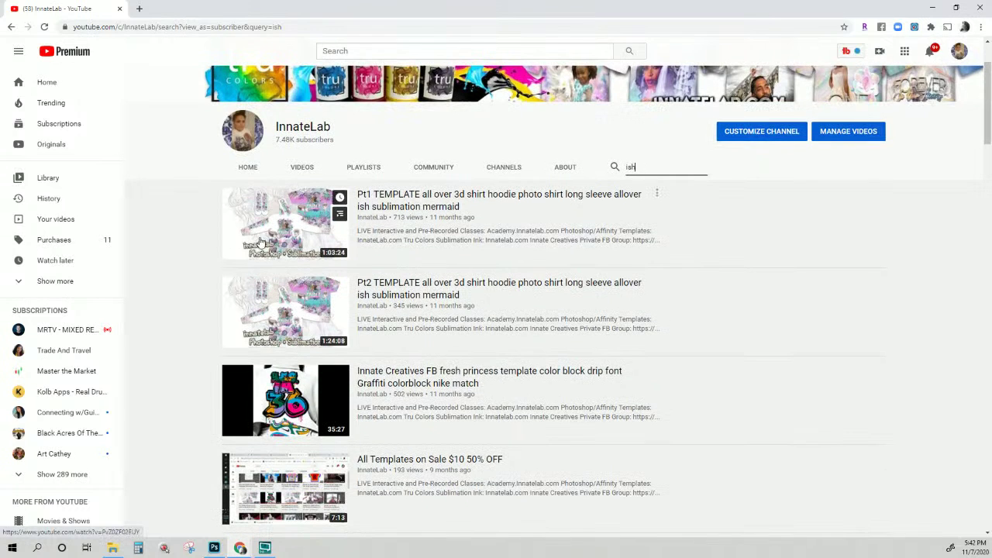
scroll(260, 241, down, 4)
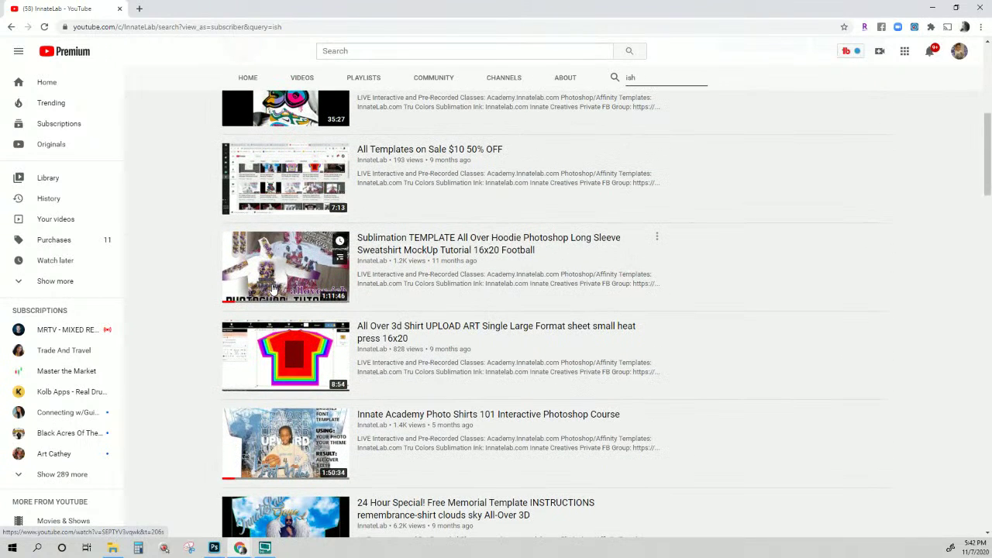
scroll(272, 289, down, 1)
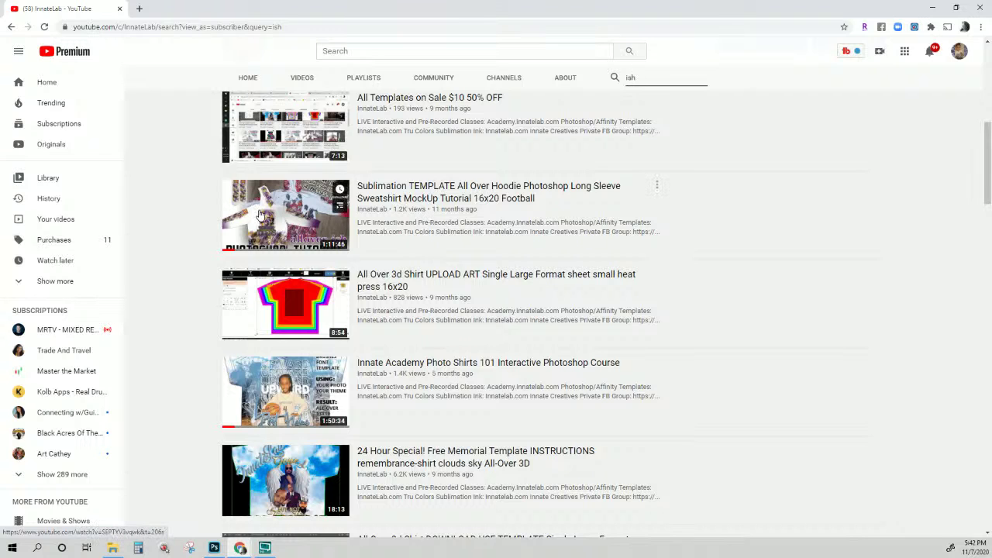
scroll(261, 214, down, 7)
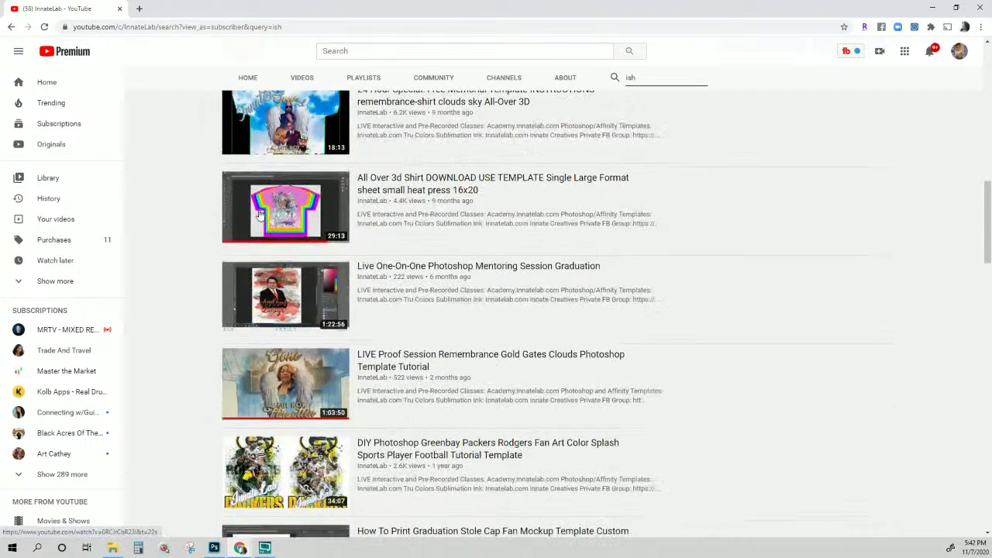
scroll(261, 215, down, 2)
scroll(241, 318, down, 1)
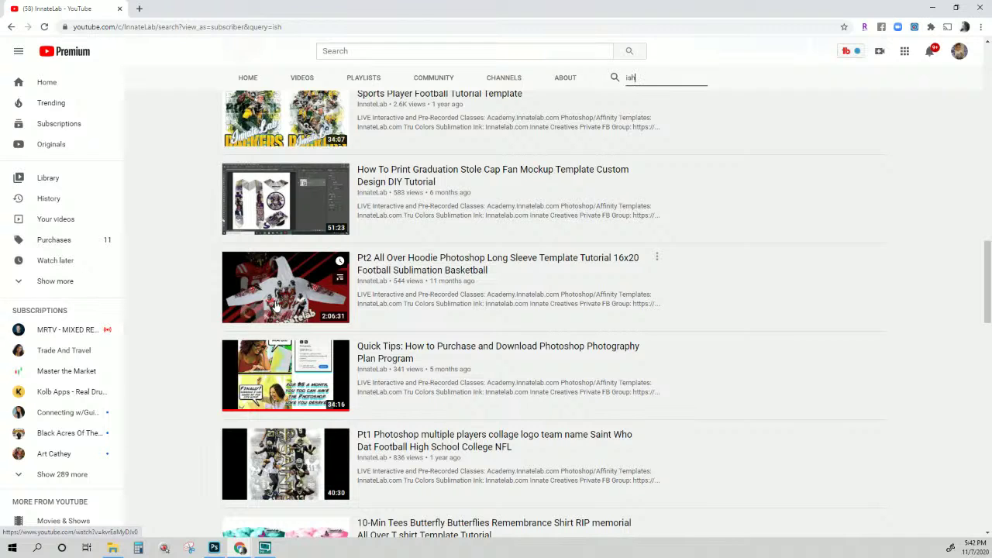
scroll(275, 306, down, 1)
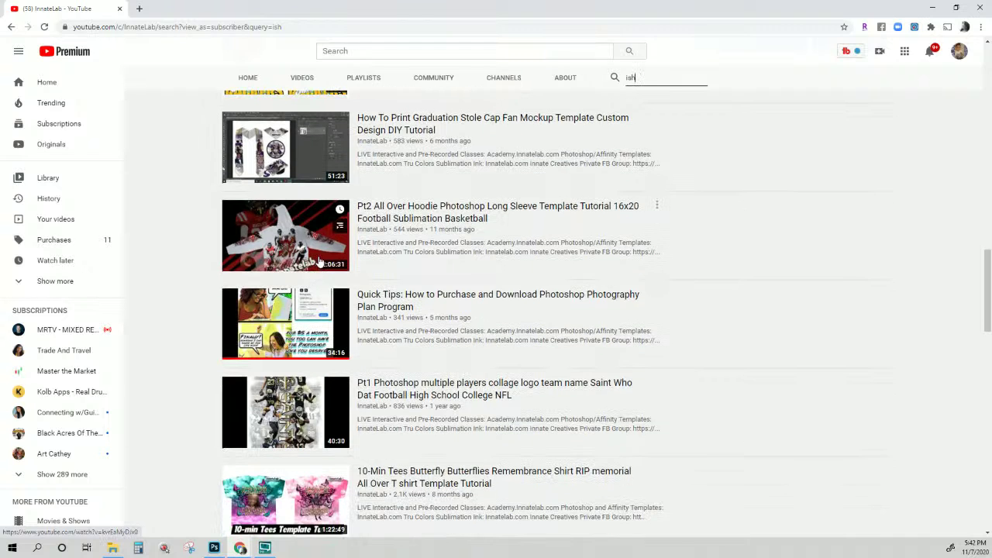
scroll(322, 263, down, 2)
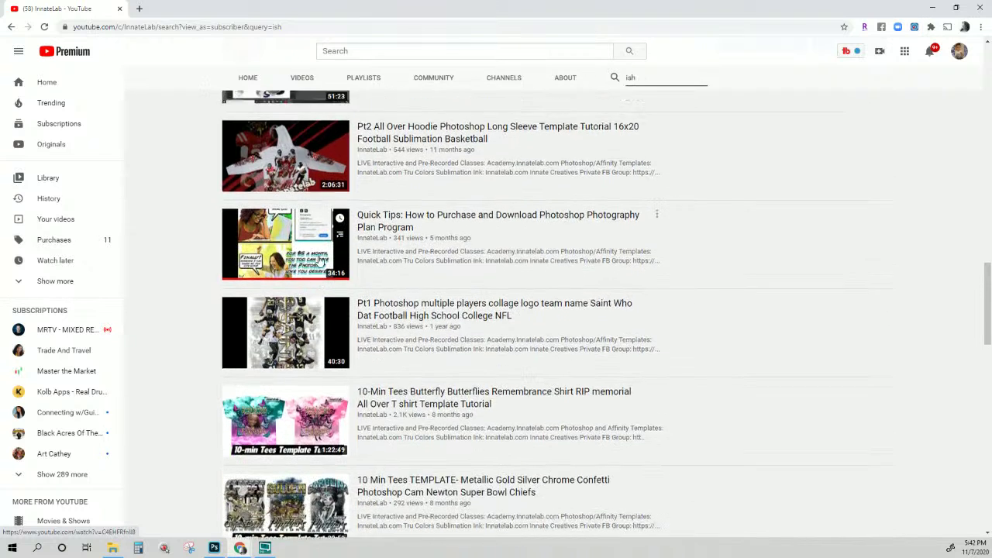
scroll(402, 275, up, 3)
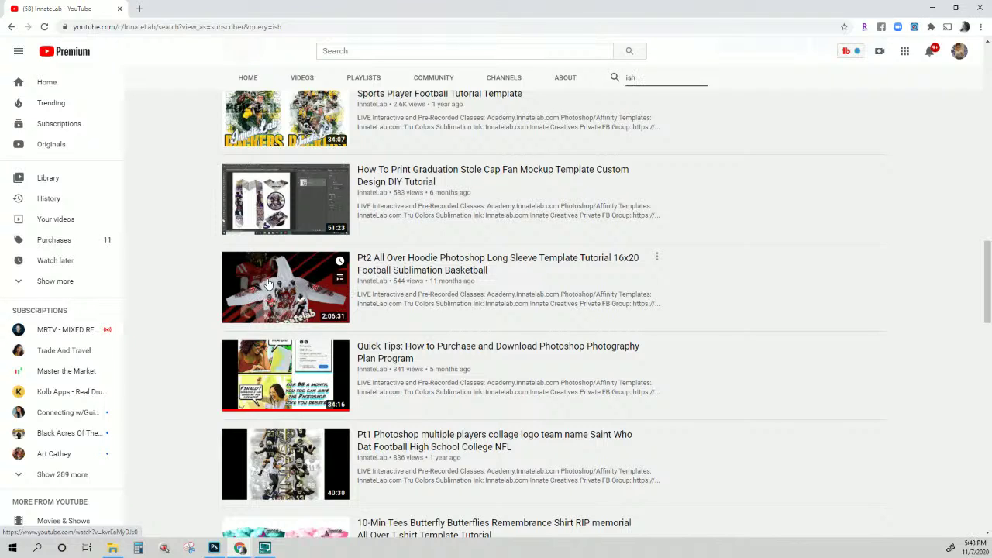
scroll(300, 292, up, 3)
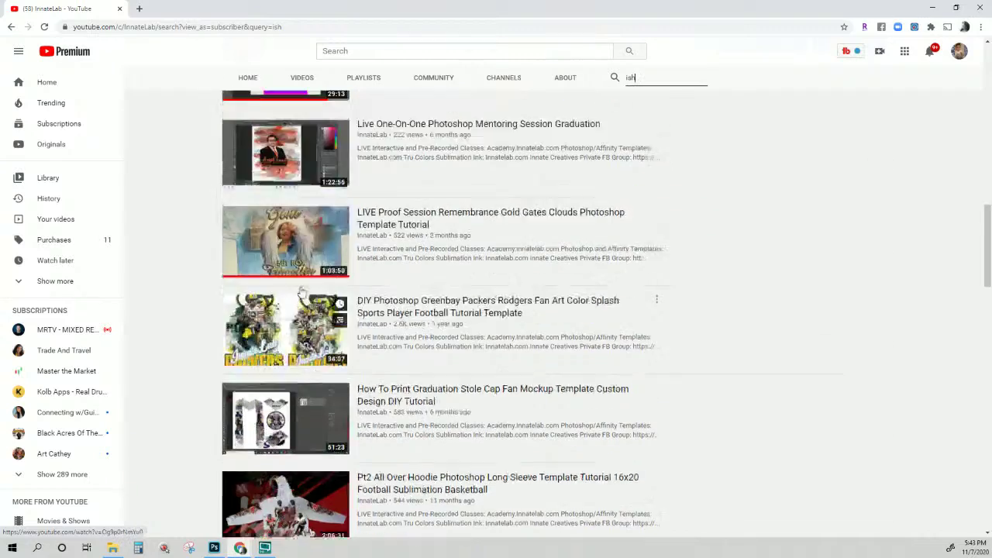
scroll(300, 292, up, 10)
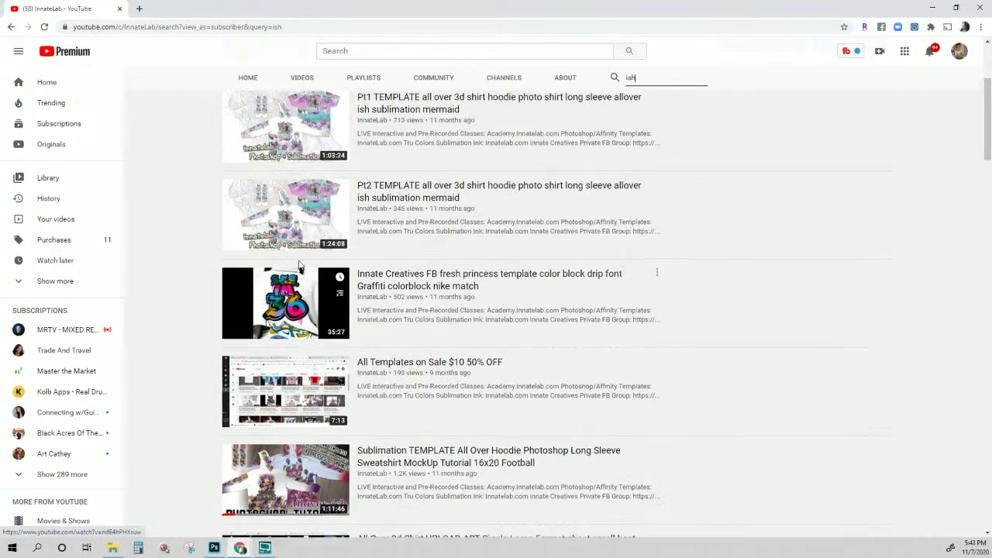
scroll(299, 265, up, 1)
Open the Pt2 TEMPLATE all-over 3d shirt hoodie video and examine its opening template layout with playback paused.
click(306, 258)
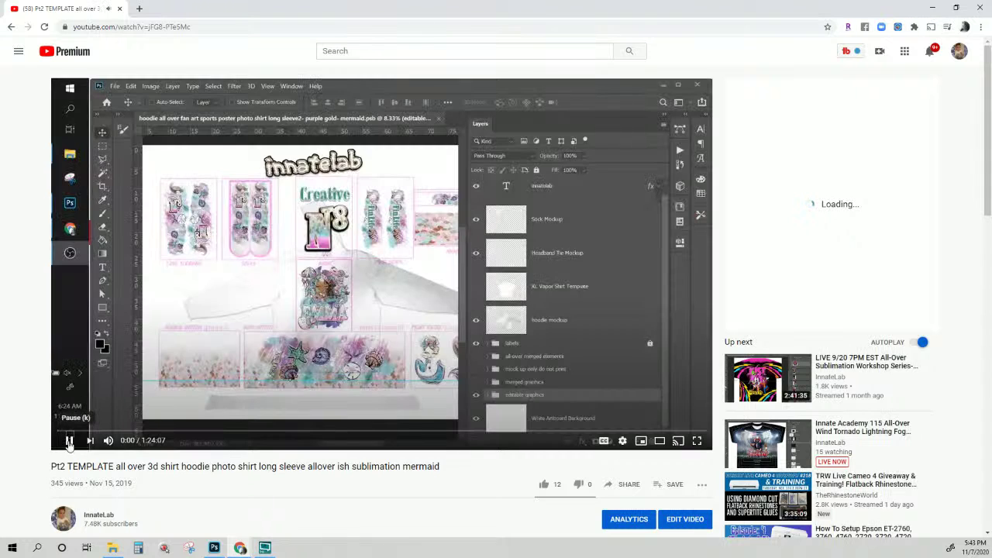
click(68, 440)
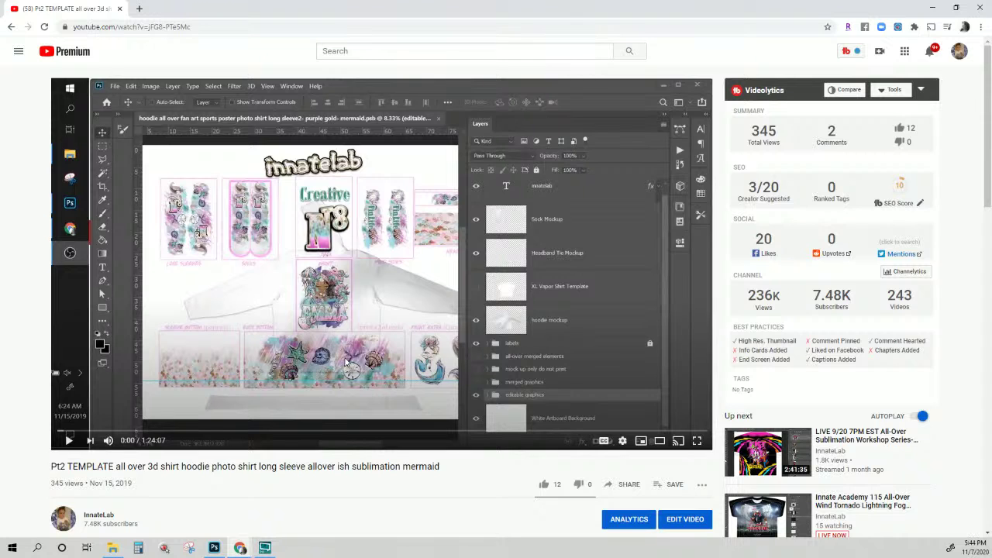
scroll(349, 362, down, 1)
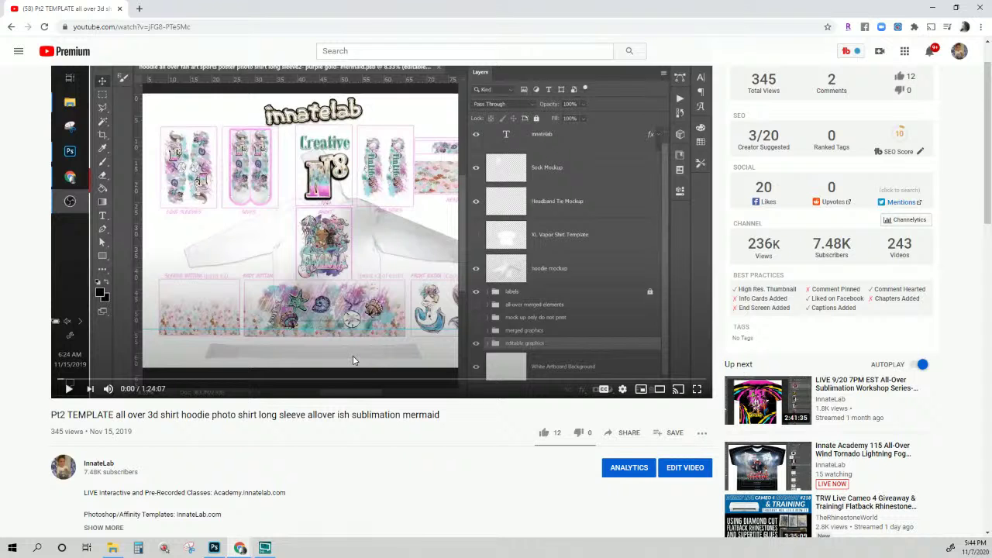
scroll(353, 360, down, 1)
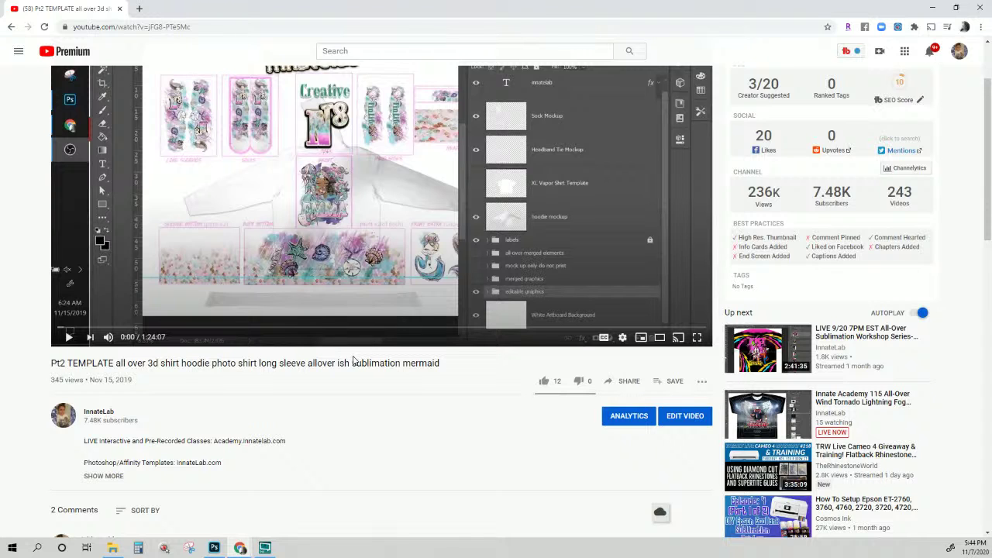
scroll(352, 360, up, 2)
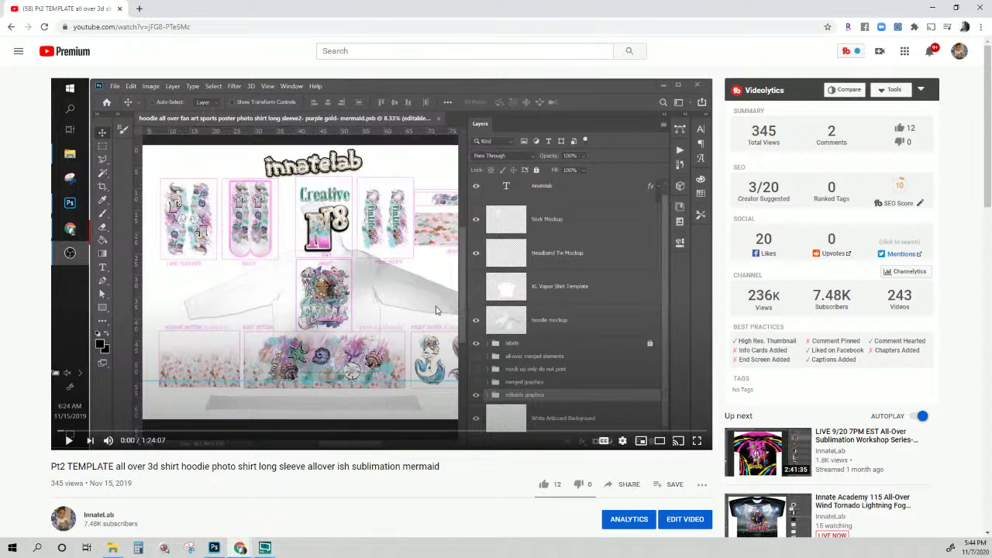
click(266, 129)
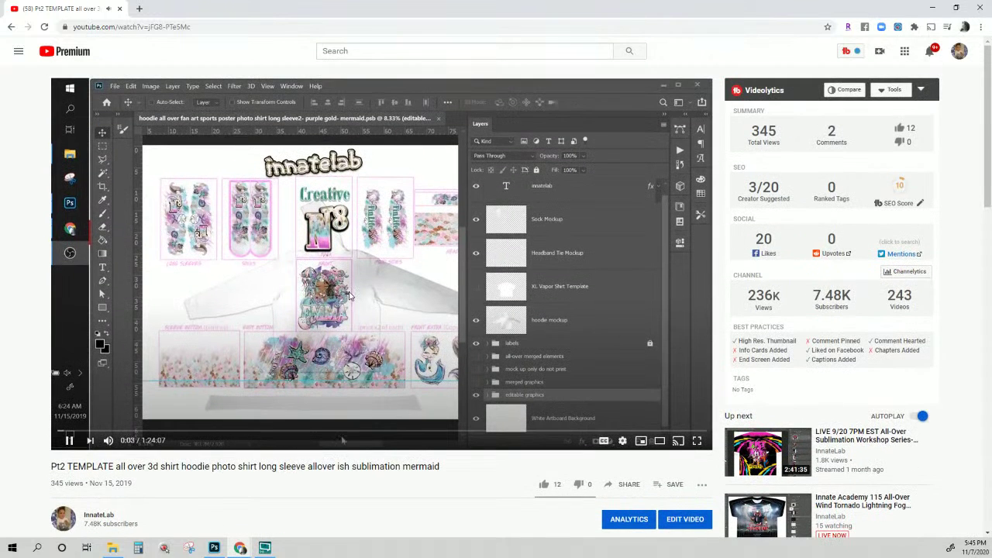
click(350, 328)
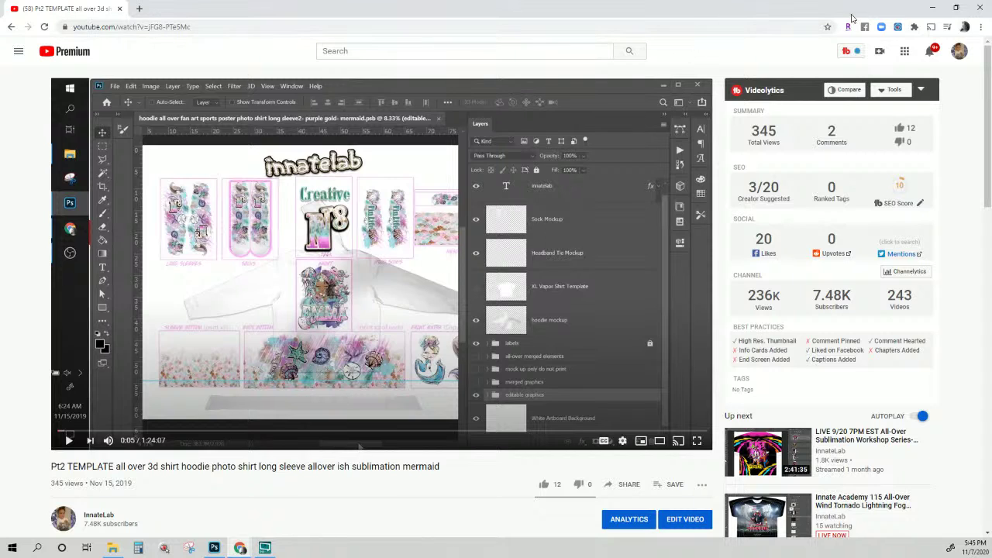
Close the YouTube video window and the remove.bg window in Chrome, returning to the shirt design in Photoshop.
drag(873, 14, 827, 16)
double_click(827, 15)
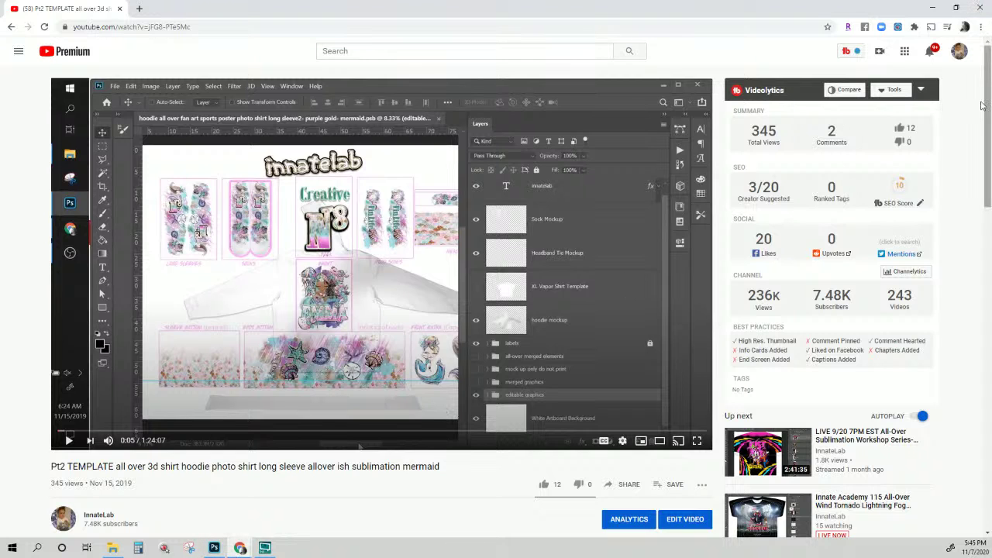
click(975, 8)
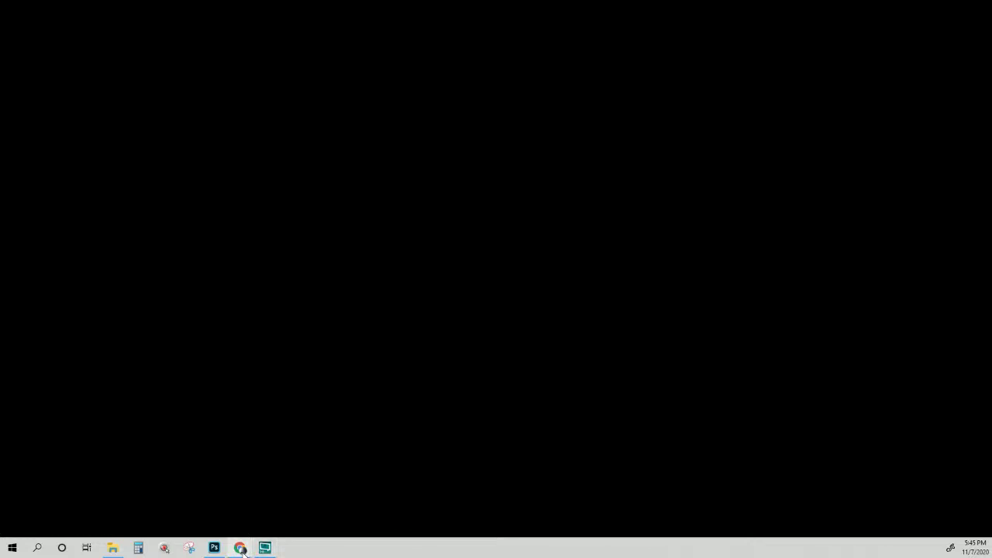
click(213, 548)
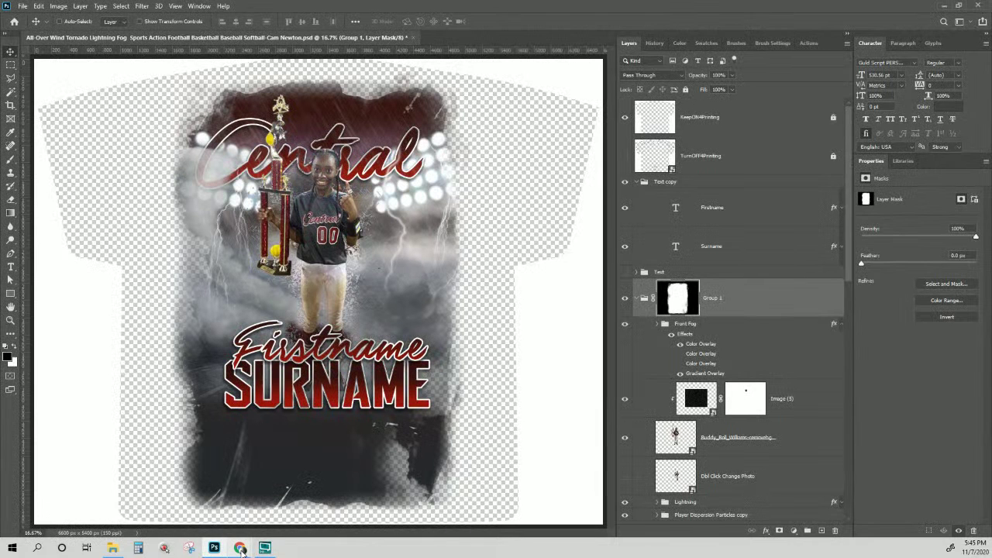
mouse_move(240, 548)
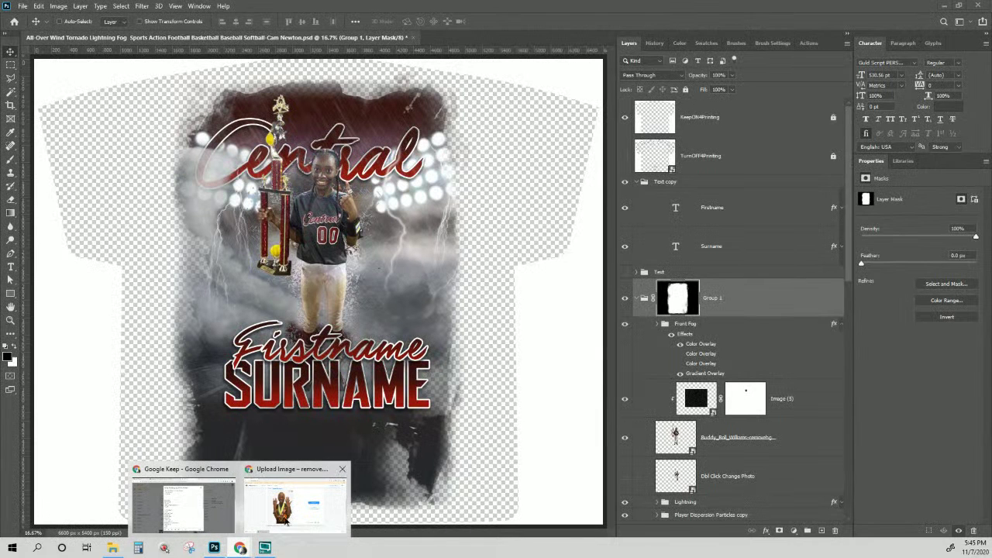
click(295, 500)
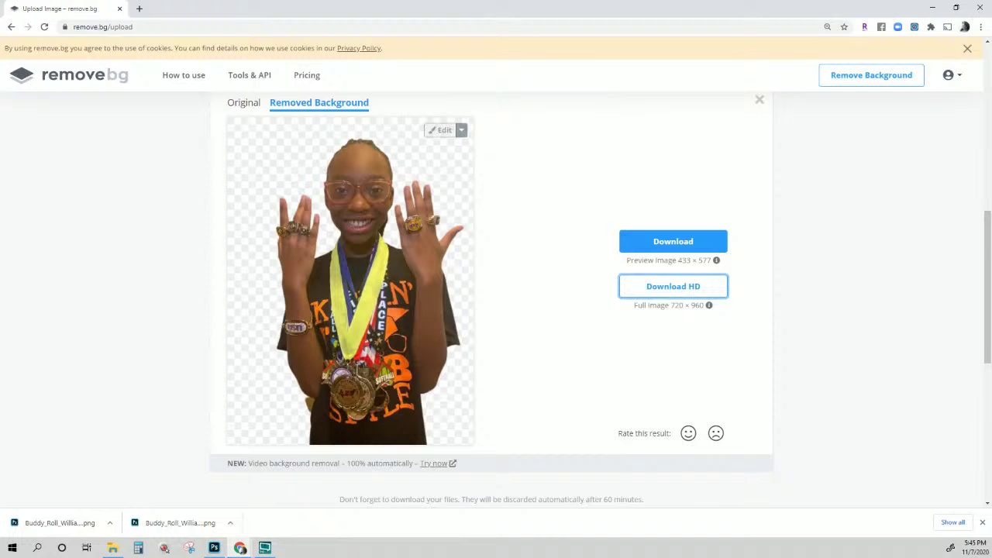
click(979, 8)
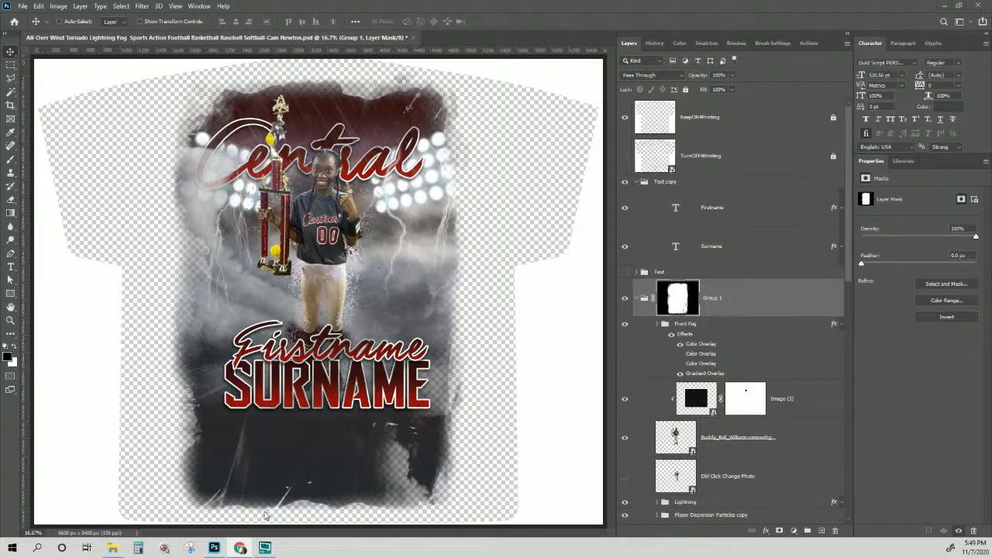
Switch to the Innate Lab store in Chrome, open the 10-Min Templates category and look through its first page of products.
mouse_move(112, 547)
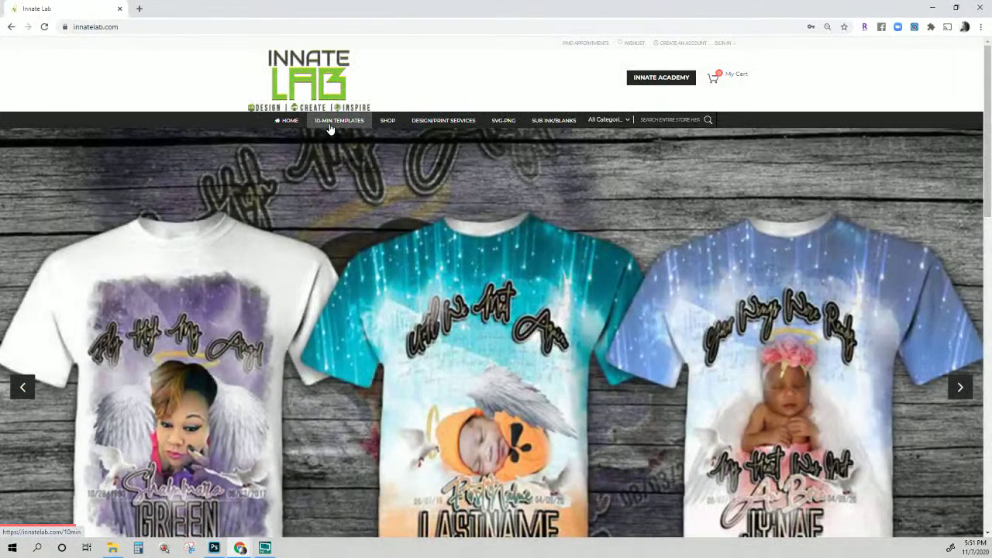
click(330, 128)
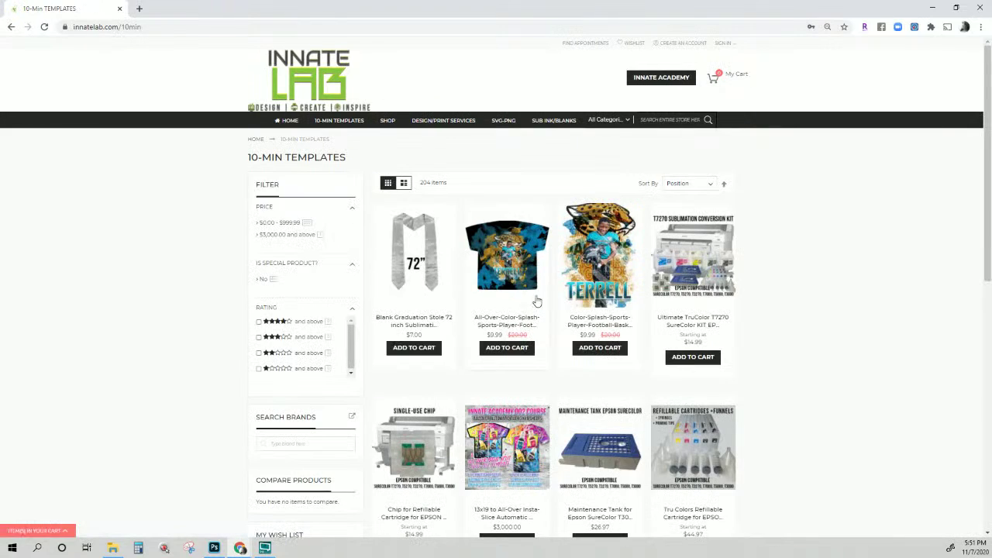
scroll(558, 295, down, 5)
scroll(558, 295, up, 3)
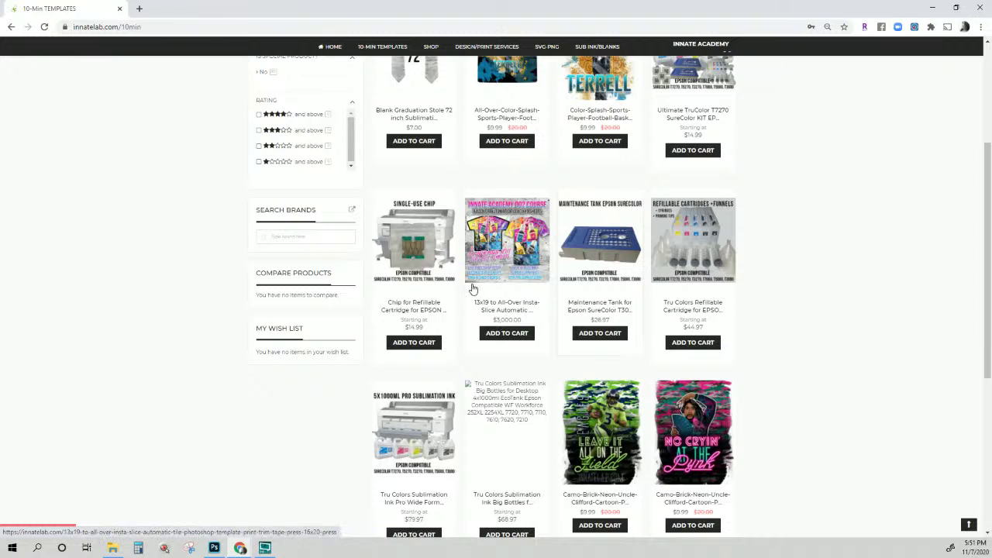
scroll(471, 287, down, 1)
scroll(471, 288, down, 1)
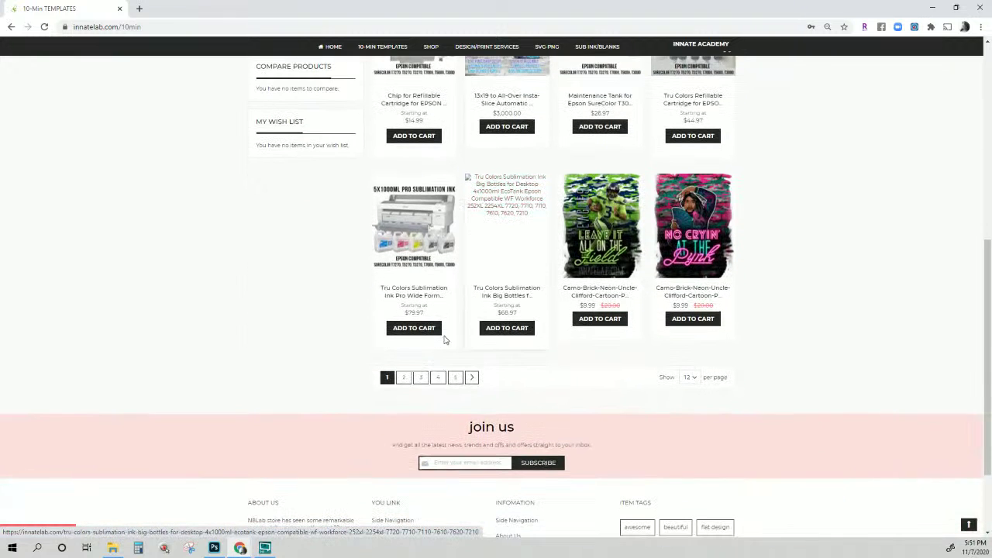
Open page 2 of the 10-Min Templates category and examine its all-over templates, blank socks and course listings.
click(404, 377)
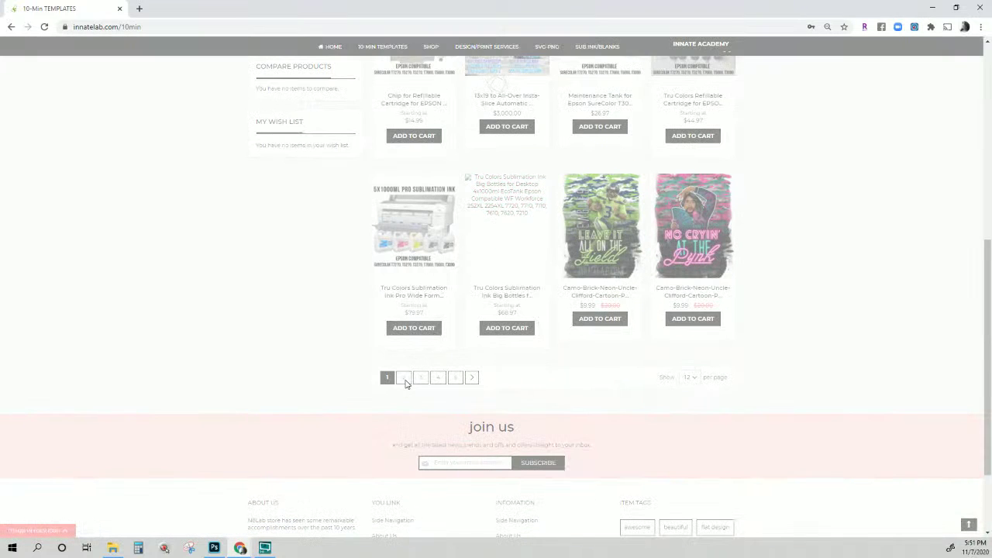
scroll(416, 203, down, 2)
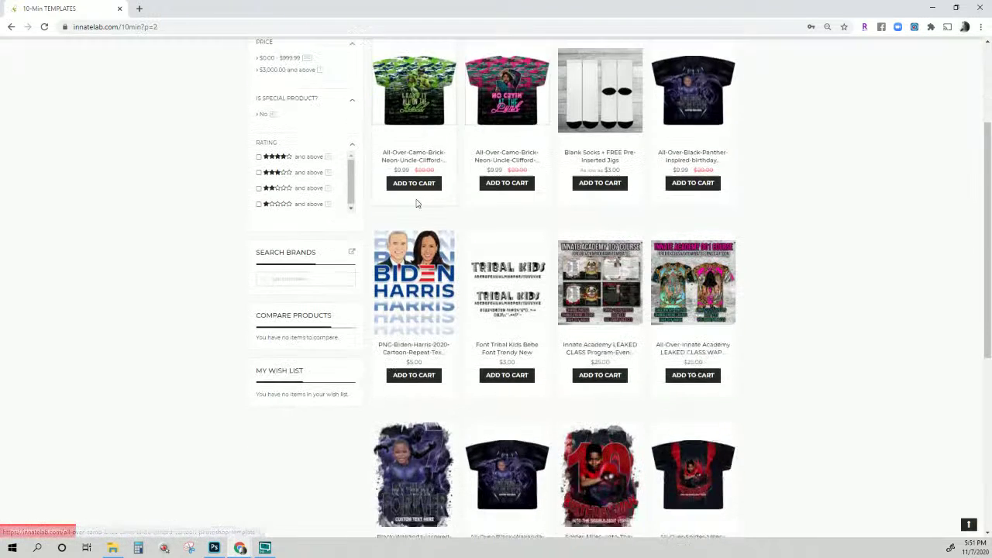
scroll(416, 203, up, 2)
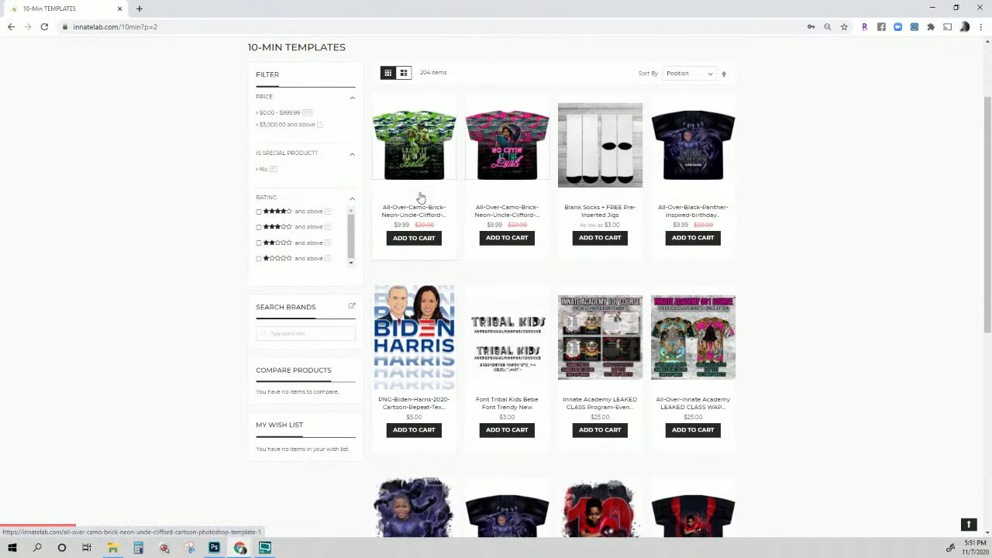
scroll(419, 198, down, 1)
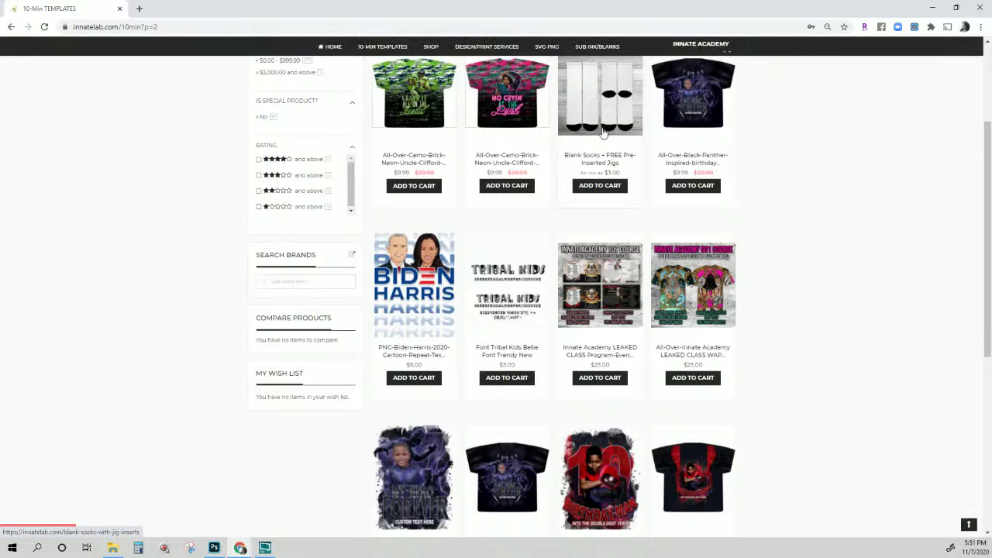
scroll(587, 171, up, 1)
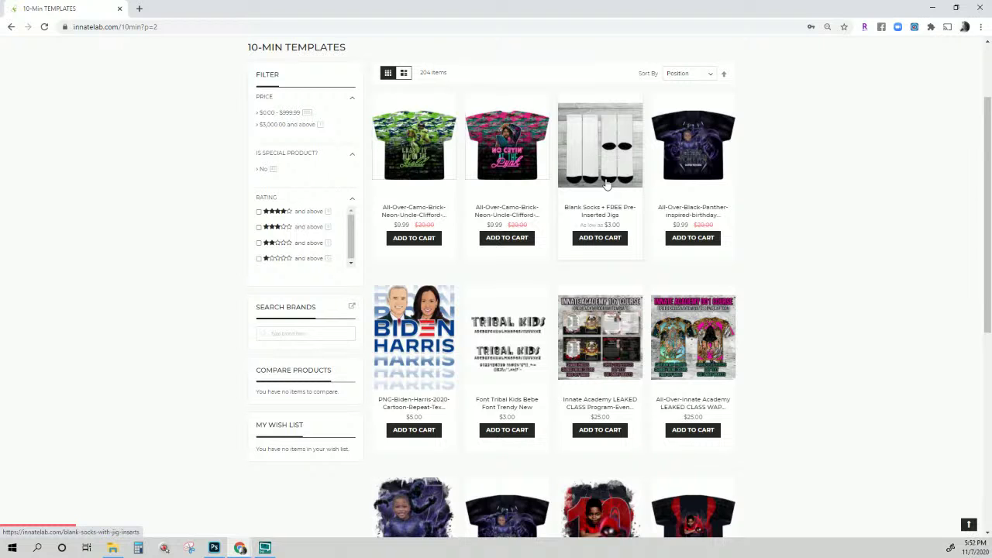
scroll(607, 184, down, 1)
scroll(607, 184, up, 1)
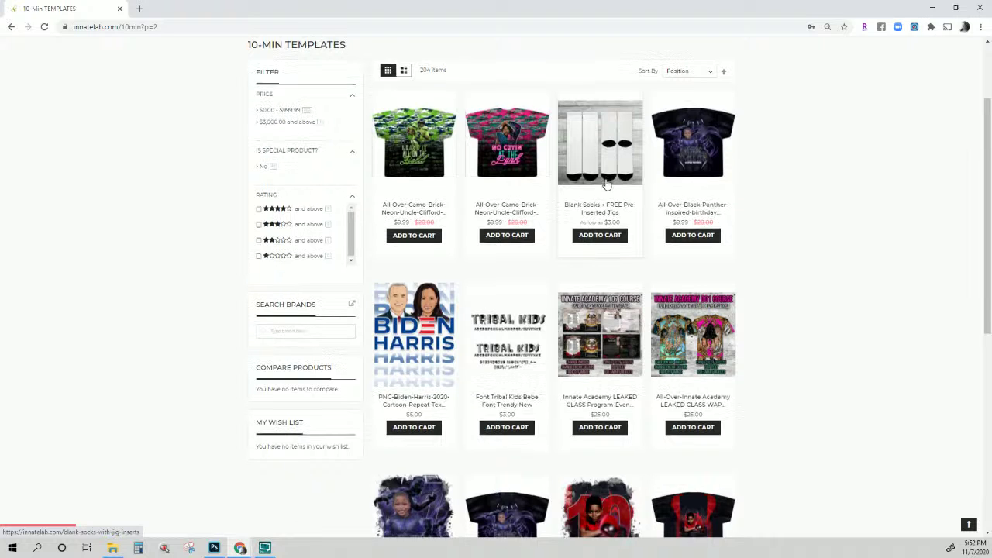
scroll(606, 184, down, 3)
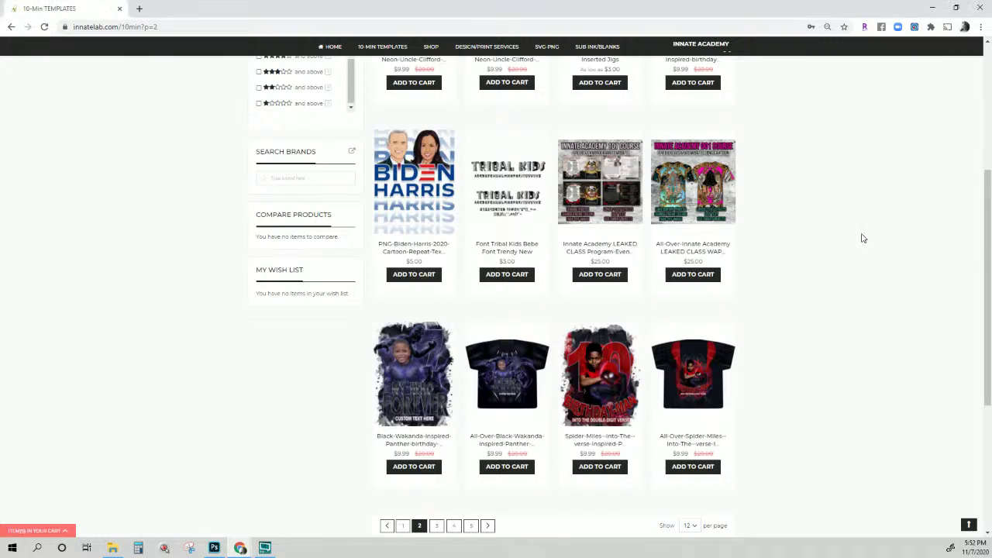
scroll(837, 237, up, 4)
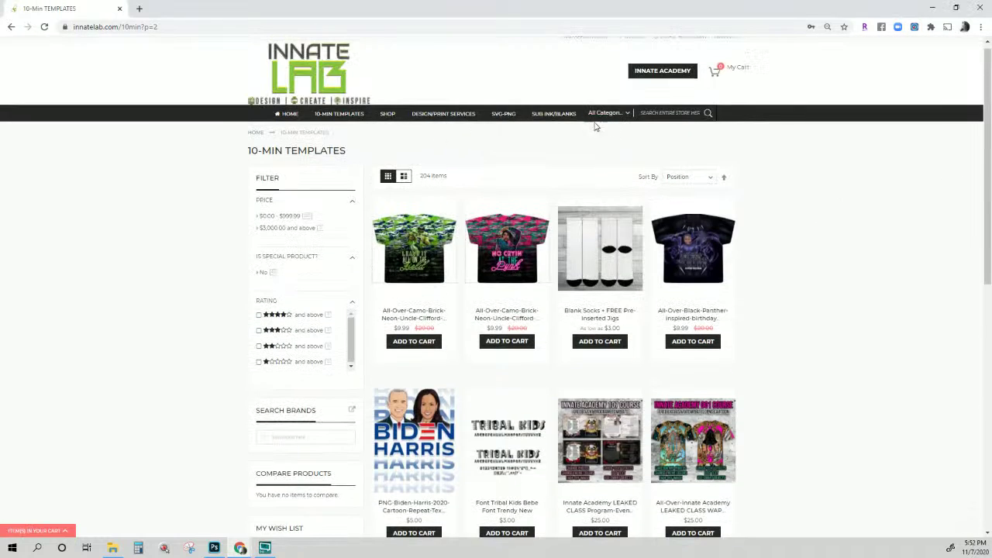
scroll(608, 242, down, 3)
scroll(608, 242, down, 2)
scroll(480, 237, up, 5)
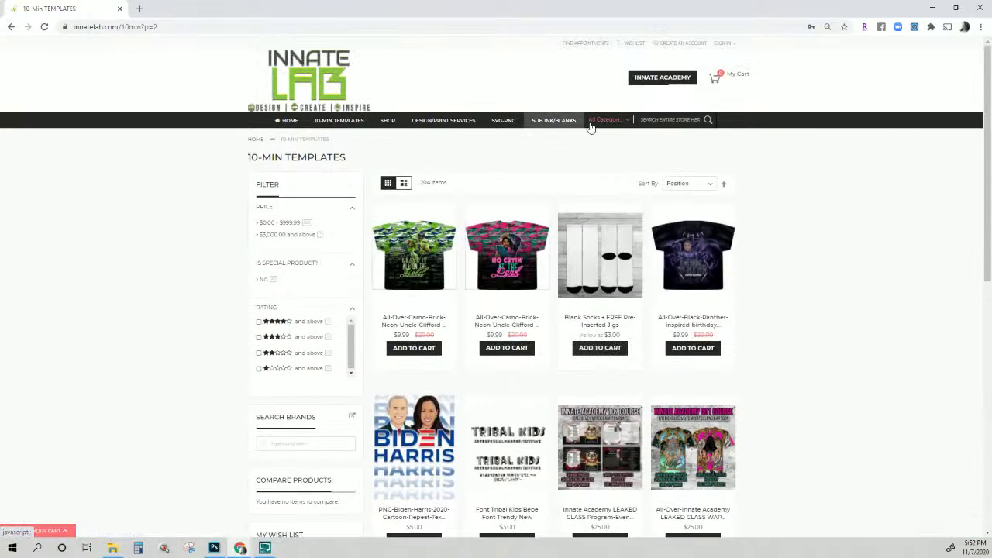
Open the Sub Ink/Blanks category and look through both pages of its products, returning to page 1.
click(572, 128)
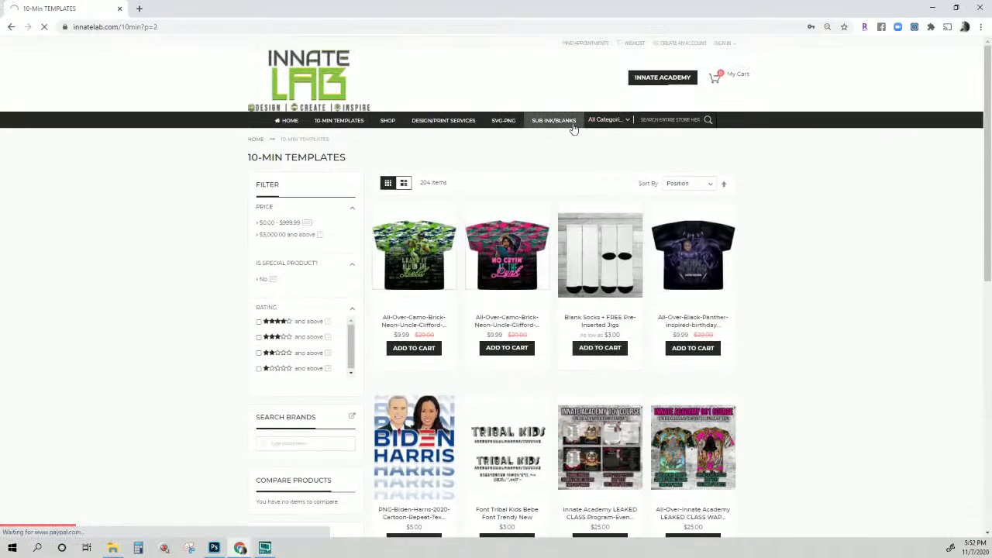
click(553, 120)
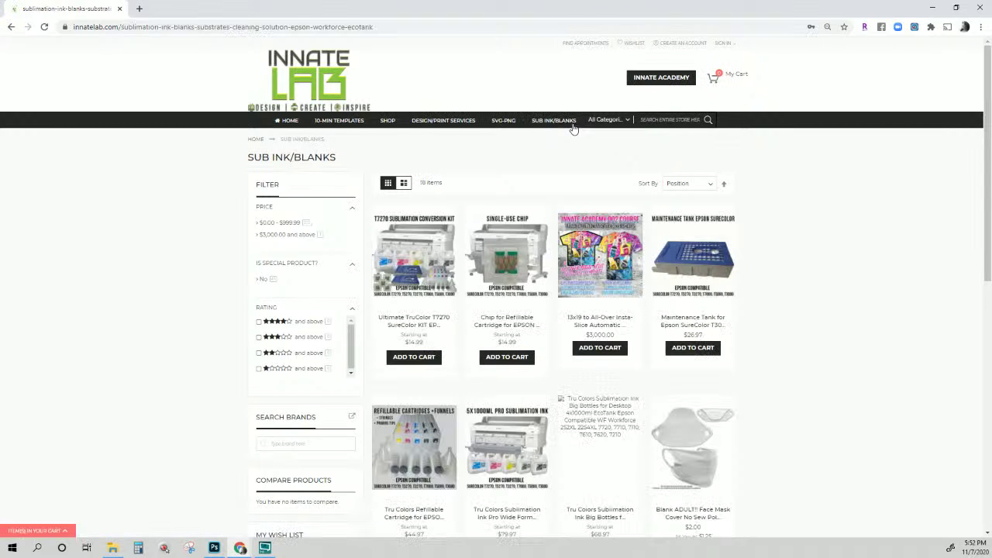
scroll(573, 128, down, 5)
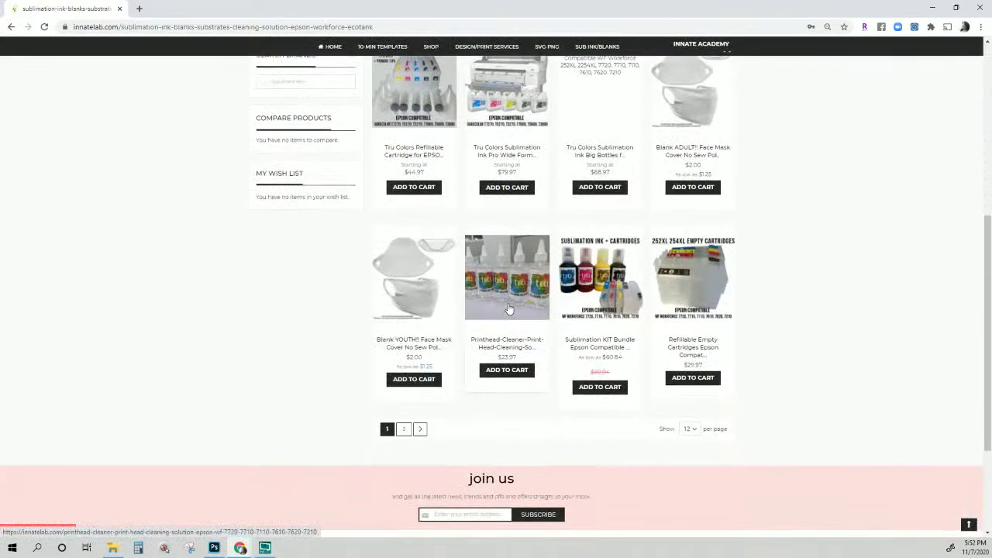
scroll(608, 292, up, 2)
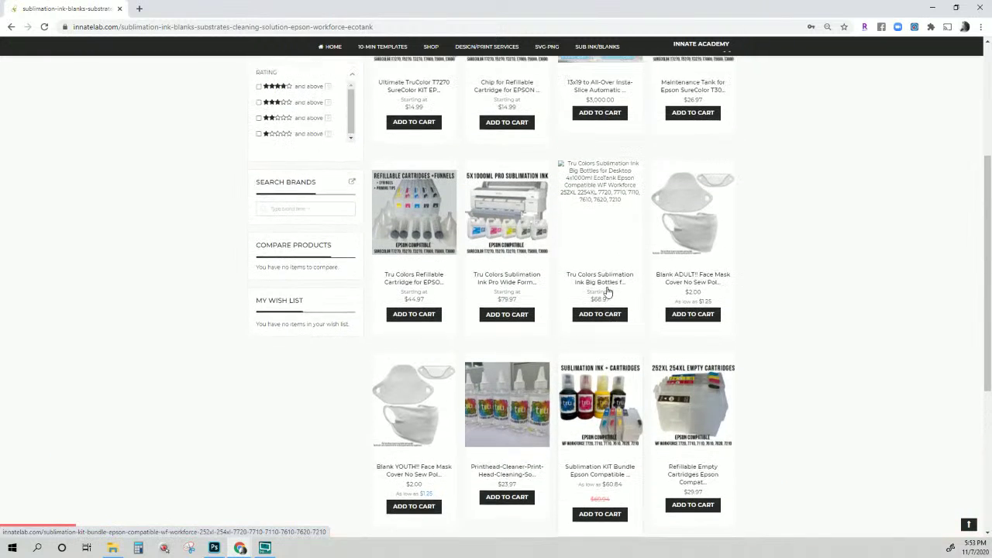
scroll(608, 292, up, 2)
scroll(587, 307, down, 4)
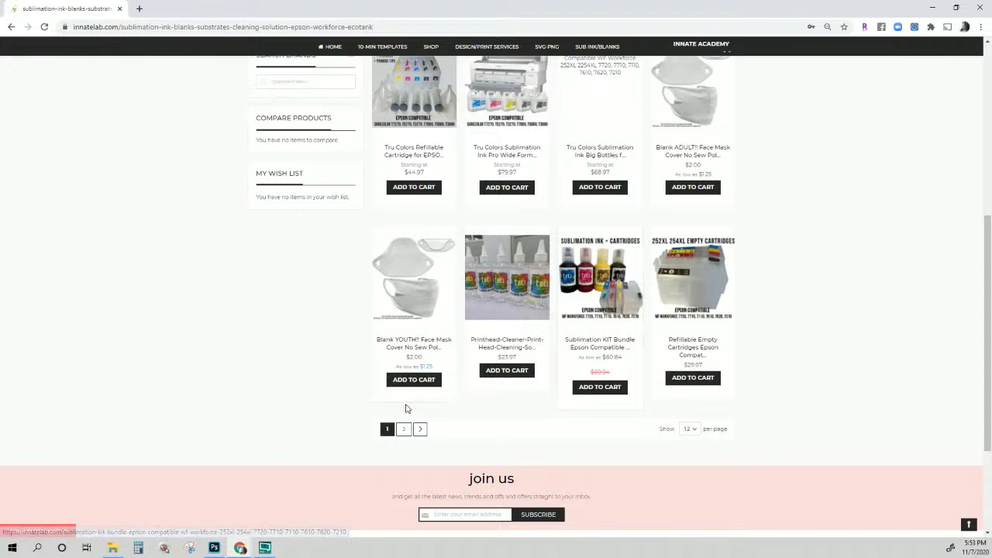
click(403, 429)
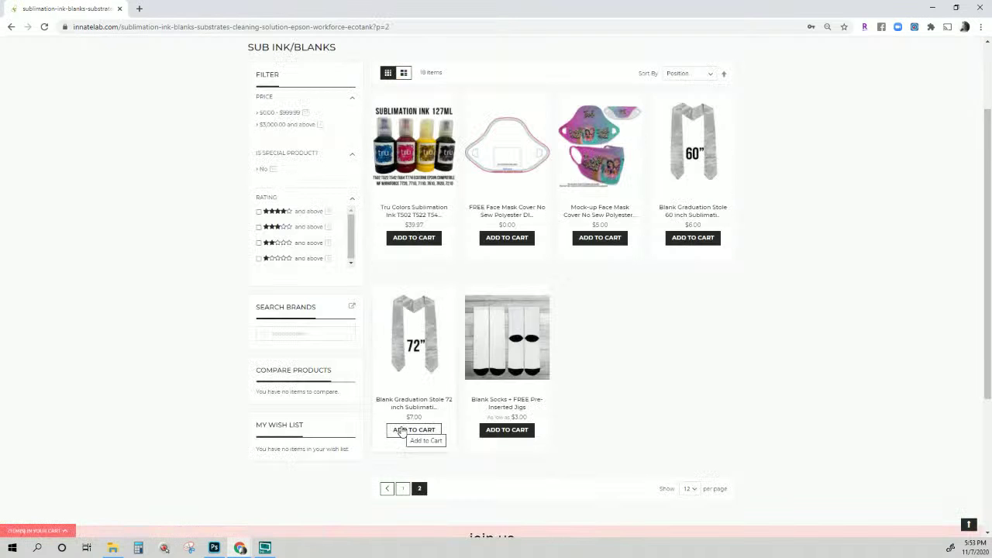
click(402, 488)
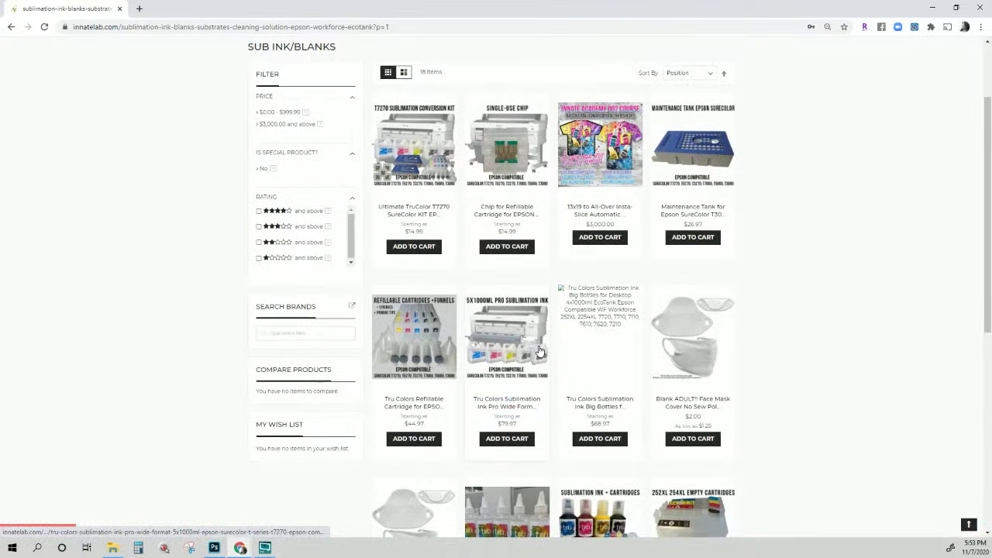
Examine the Tru Colors Sublimation Ink Big Bottles product page and return to the Sub Ink/Blanks listing.
click(609, 317)
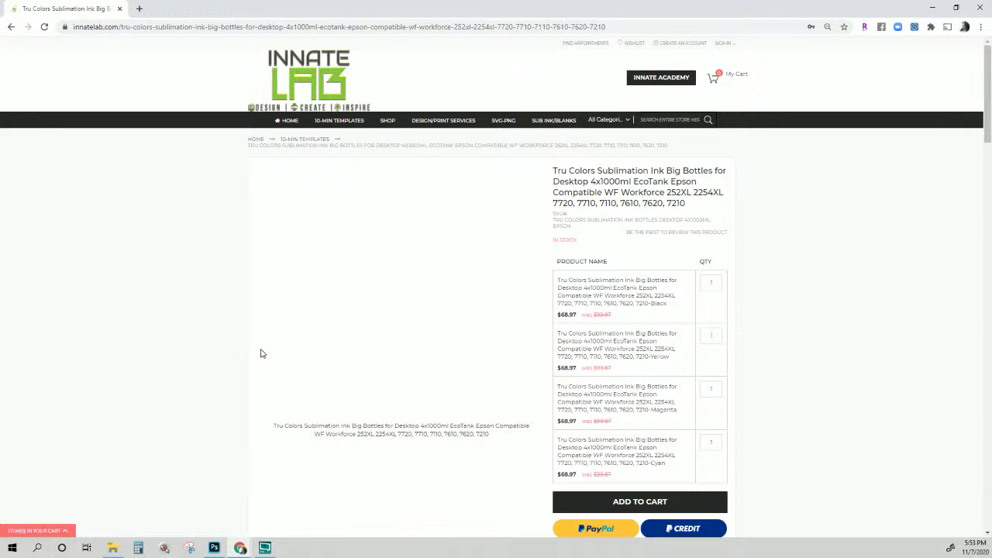
scroll(262, 353, down, 5)
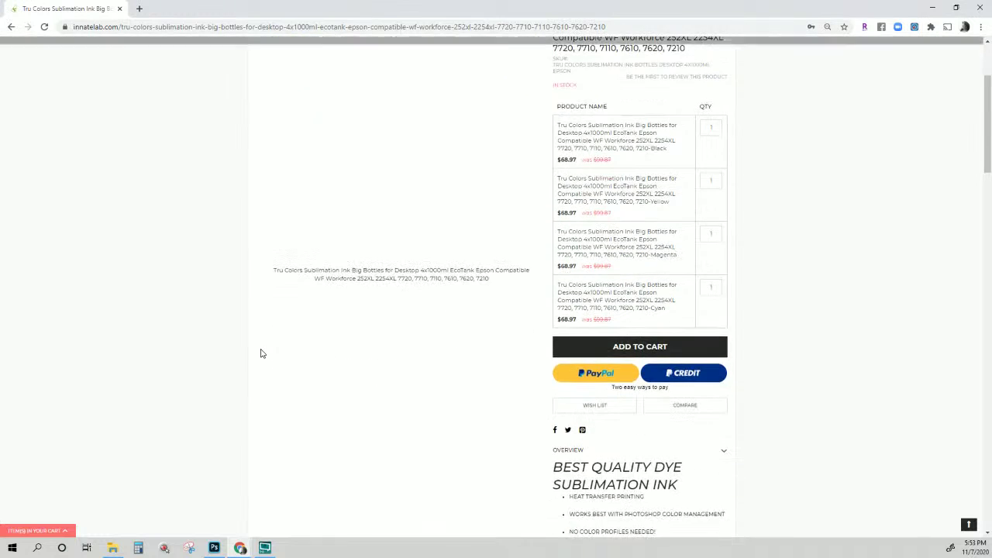
scroll(261, 353, up, 3)
right_click(261, 350)
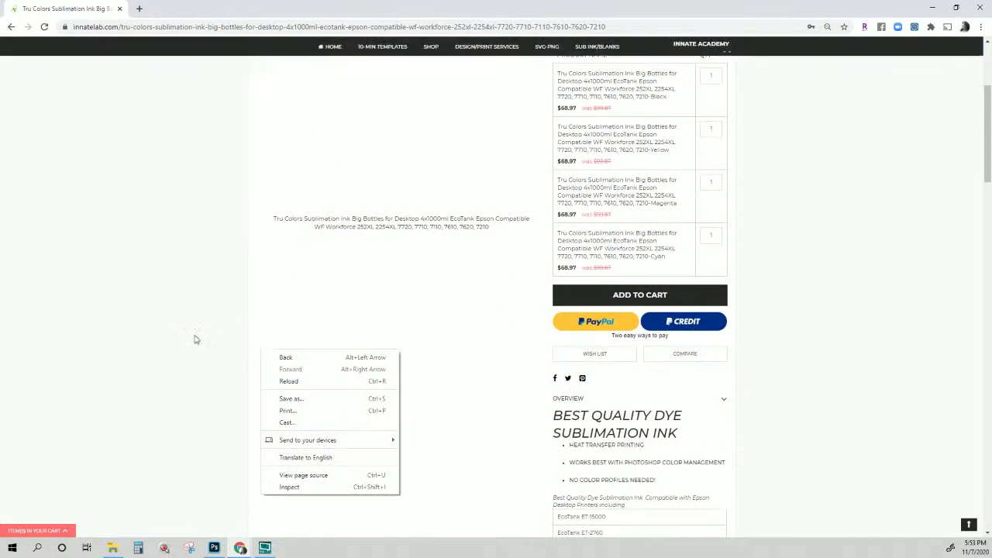
scroll(149, 331, up, 3)
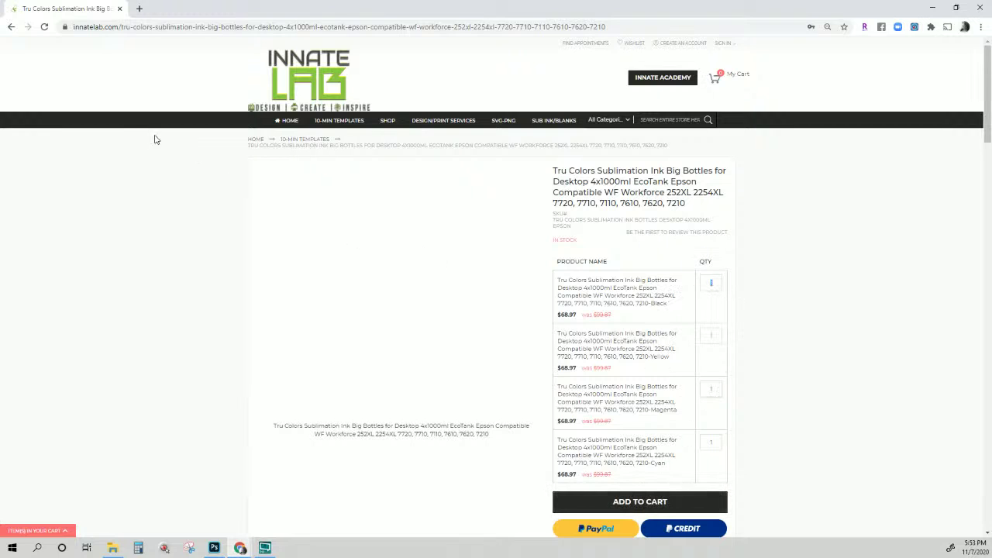
click(10, 28)
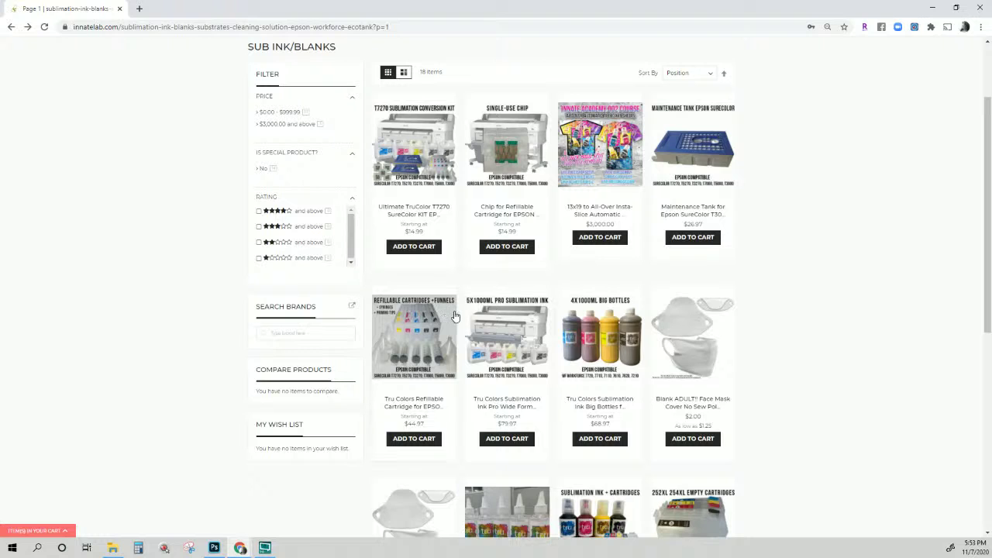
Return to the 10-Min Templates category and open its page 2.
scroll(455, 316, up, 2)
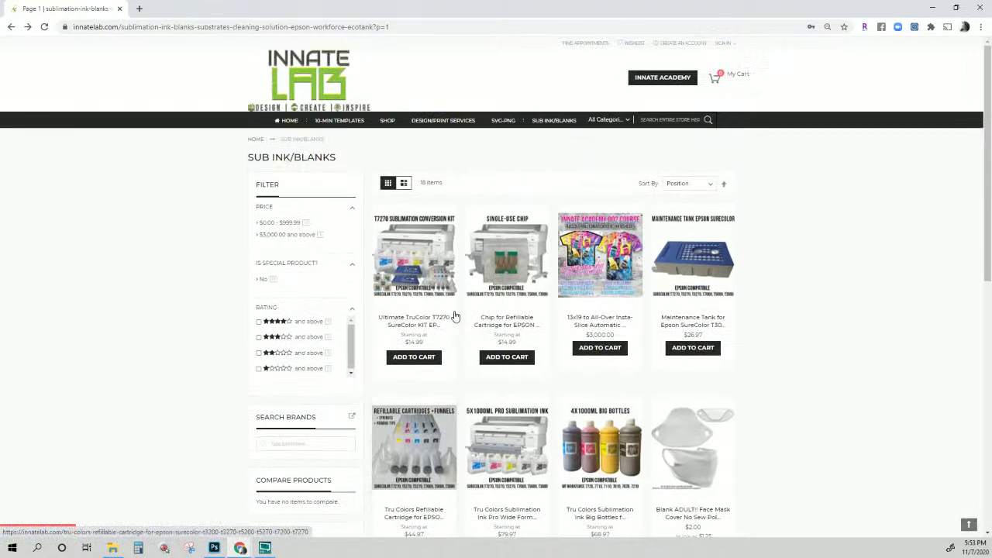
click(329, 125)
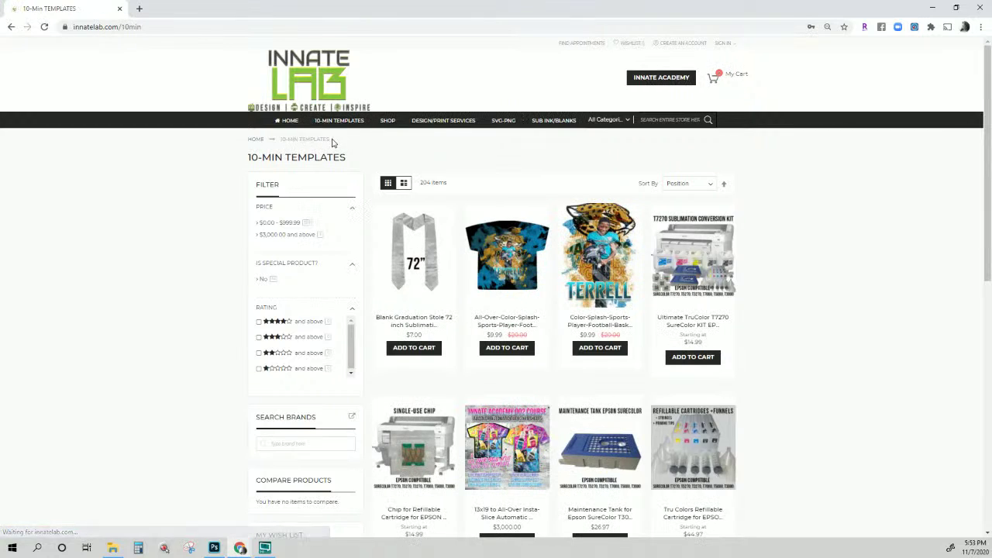
scroll(507, 438, down, 5)
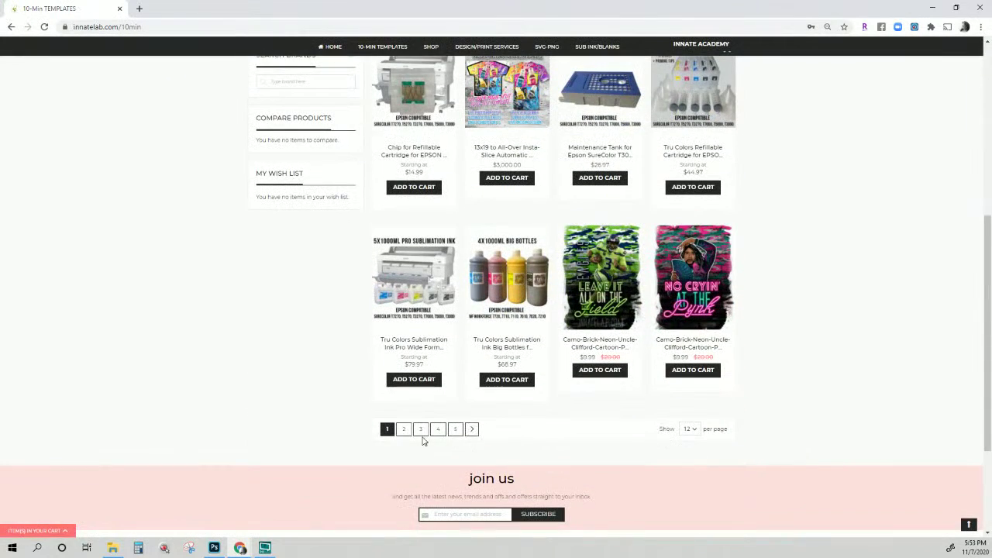
click(403, 430)
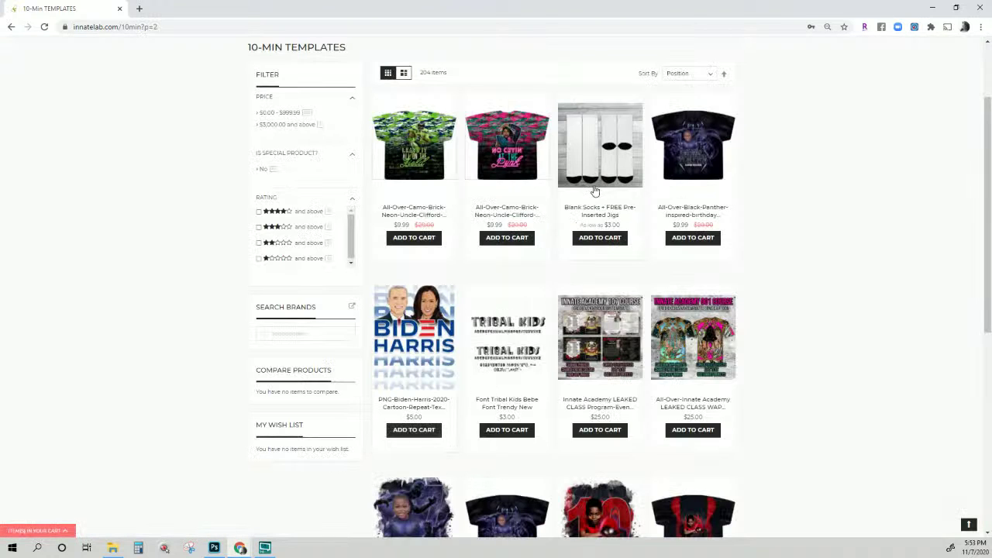
Open the Blank Socks + FREE Pre-Inserted Jigs product, view its enlarged image and return to the template listing.
click(610, 172)
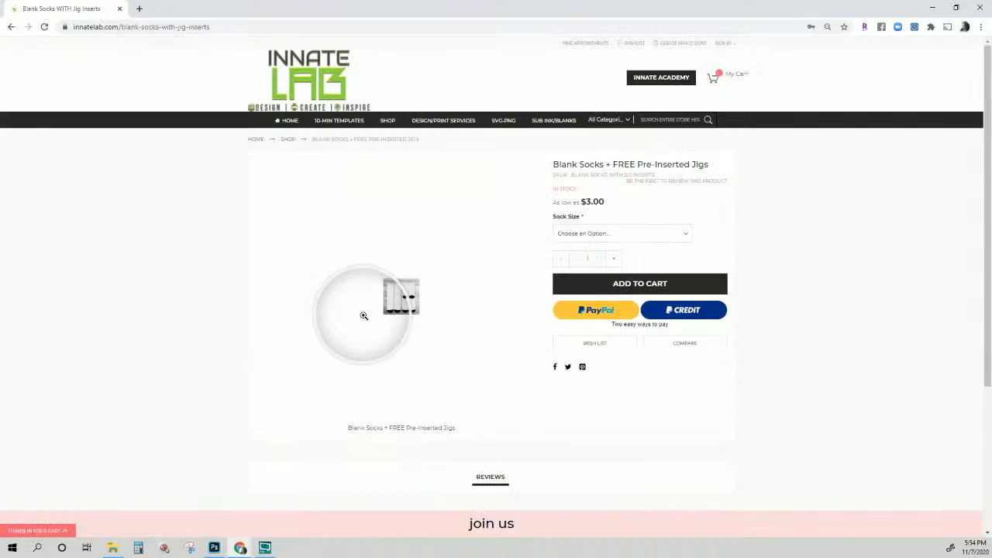
click(400, 299)
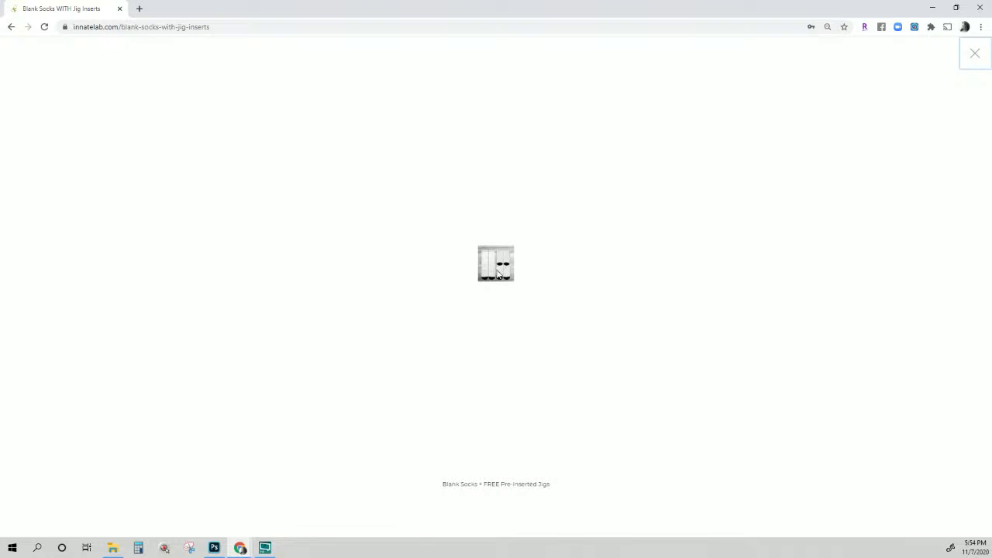
click(12, 28)
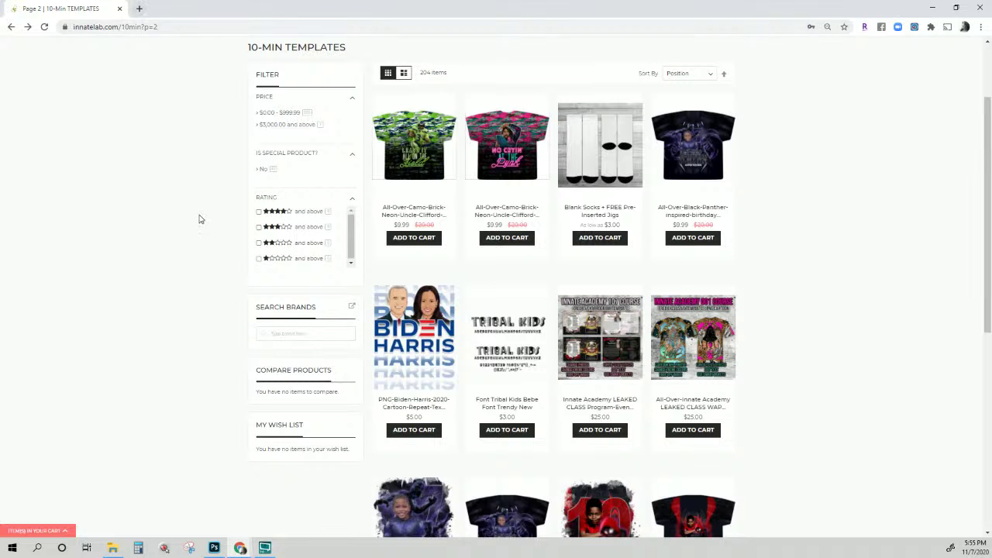
scroll(194, 262, up, 2)
Open academy.innatelab.com in a new browser tab.
click(138, 9)
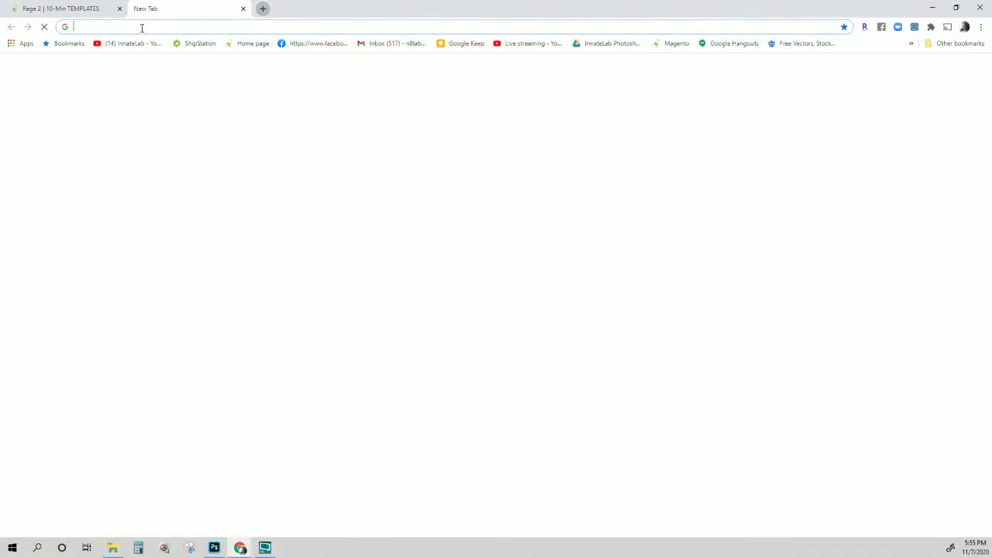
text(acad)
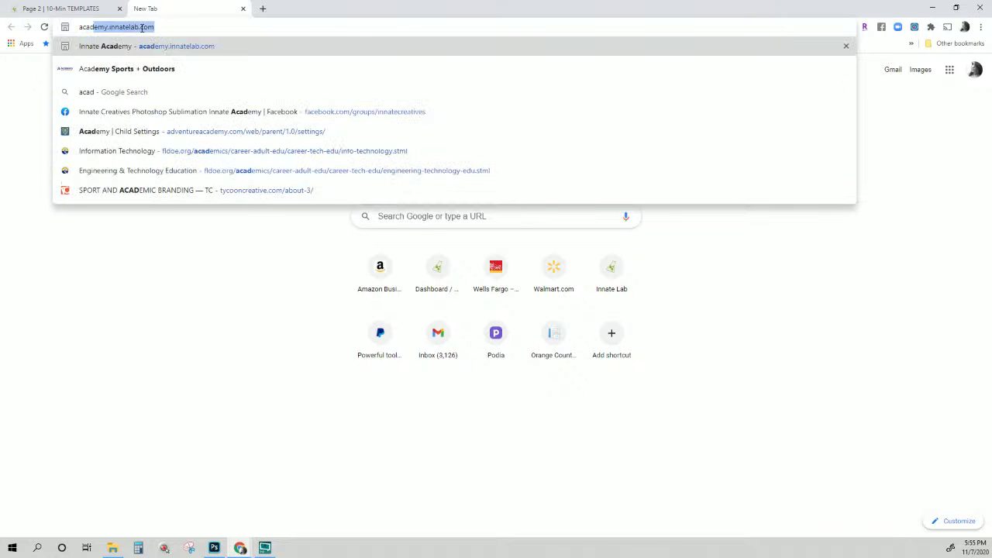
key(Return)
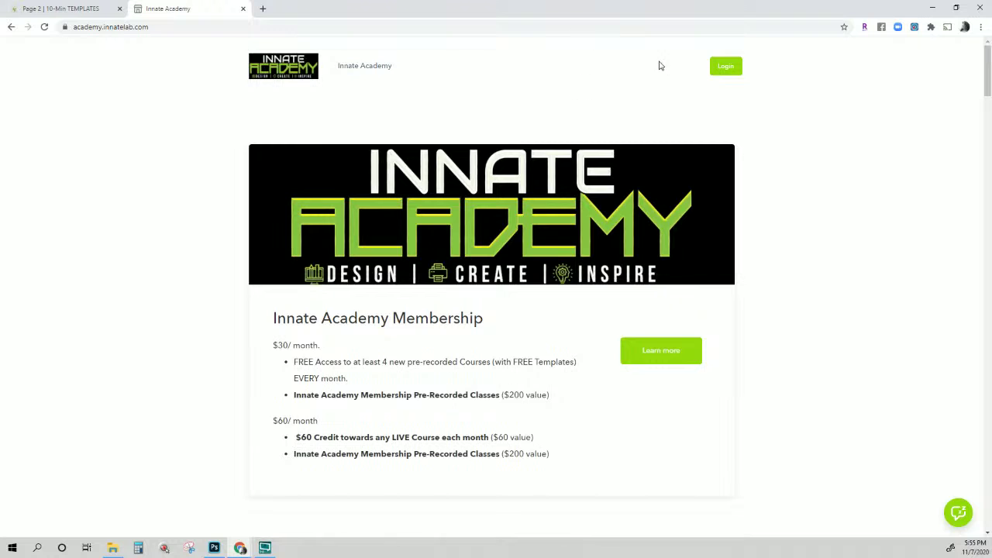
Check the Innate Academy login form, dismiss it and browse the list of pre-recorded courses down to the socks course.
click(720, 68)
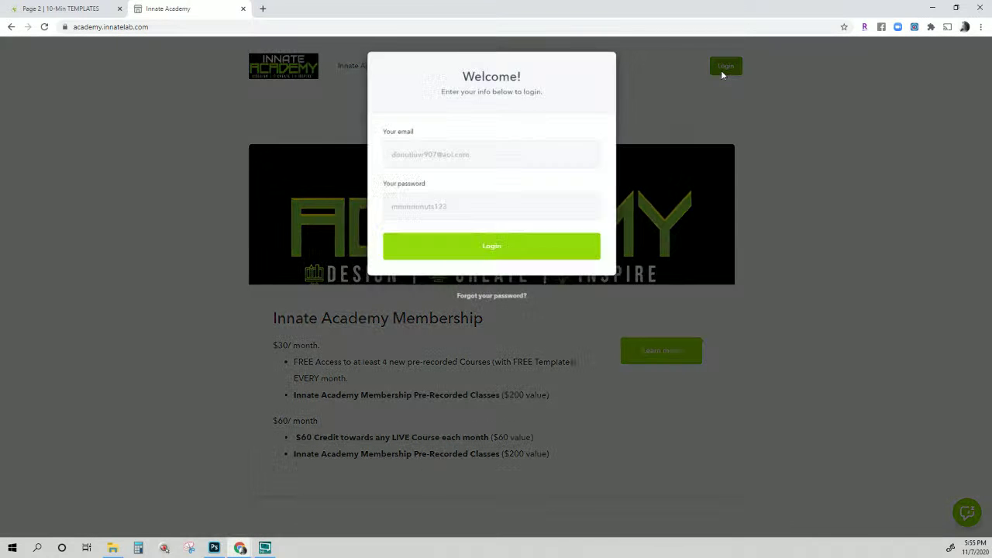
click(503, 243)
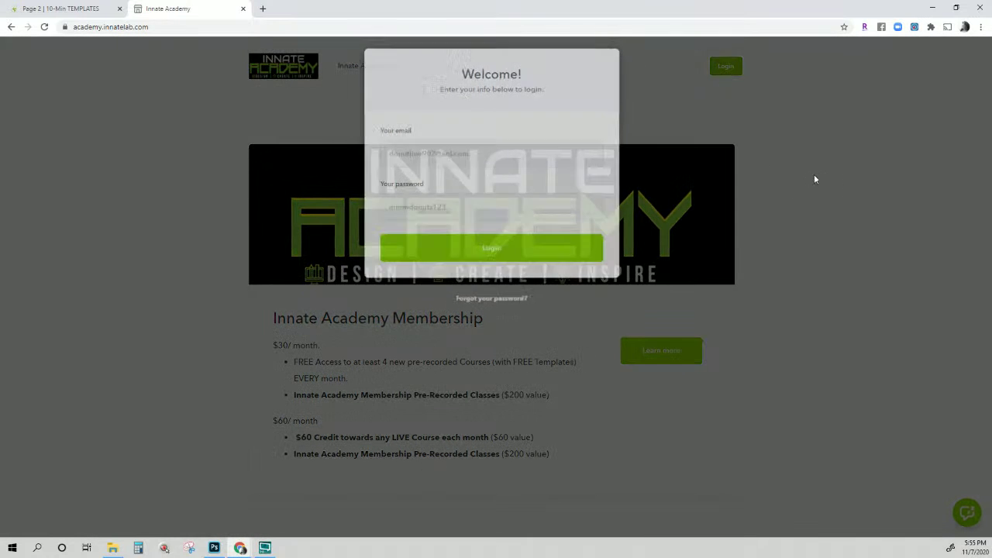
scroll(573, 281, down, 7)
scroll(574, 283, down, 15)
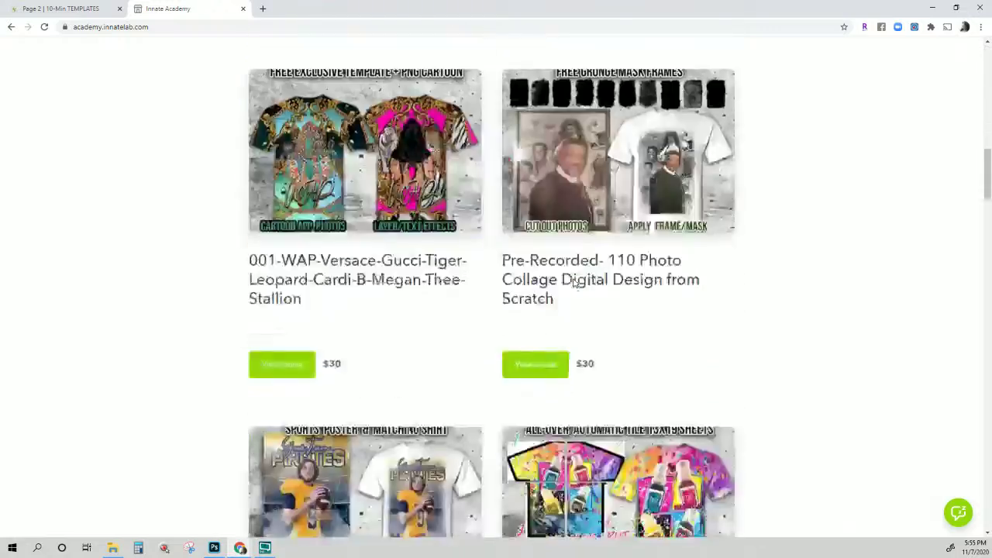
scroll(574, 283, down, 20)
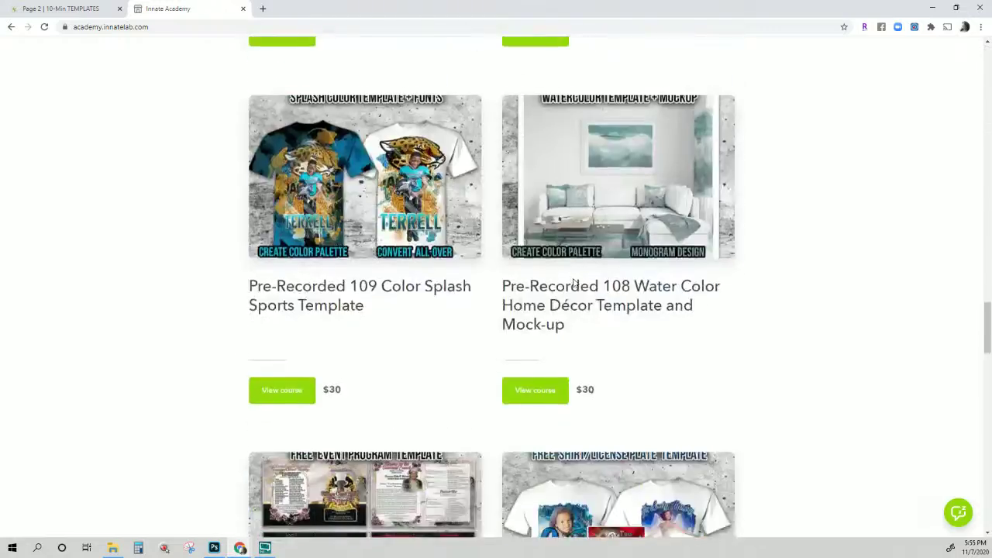
scroll(574, 282, down, 7)
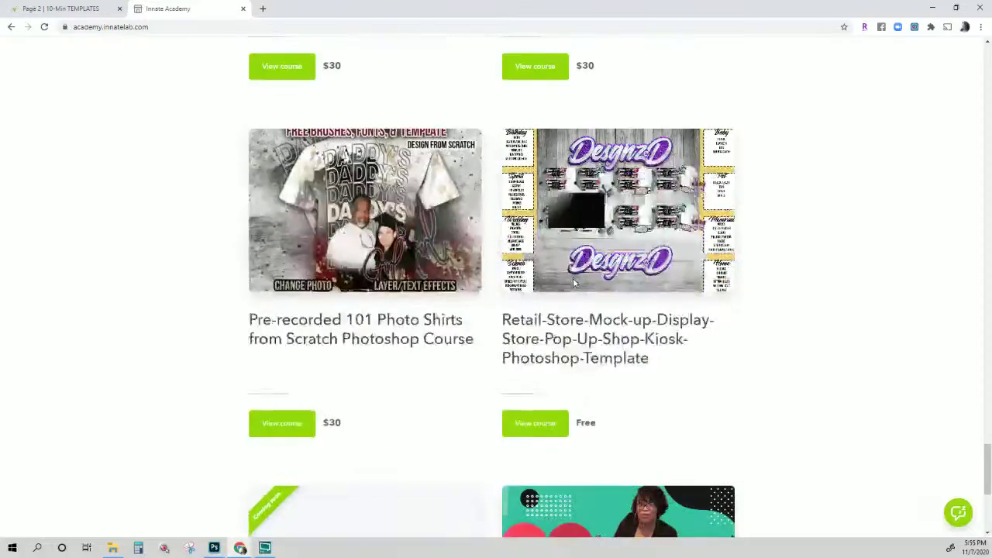
scroll(574, 283, up, 4)
scroll(573, 282, up, 9)
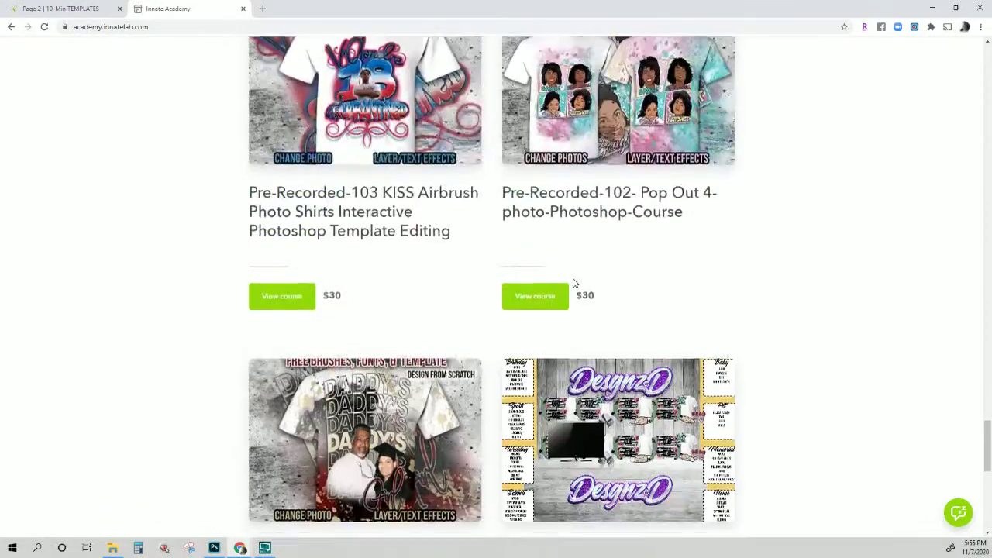
scroll(574, 283, up, 1)
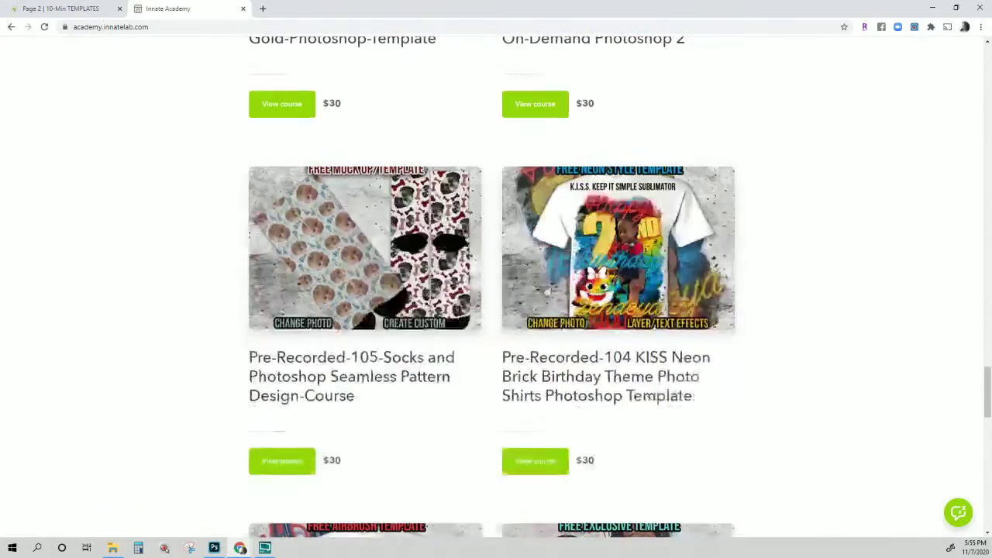
Open the Pre-Recorded-105-Socks and Photoshop Seamless Pattern Design-Course page, highlight 105 in its title and examine the course contents.
click(362, 302)
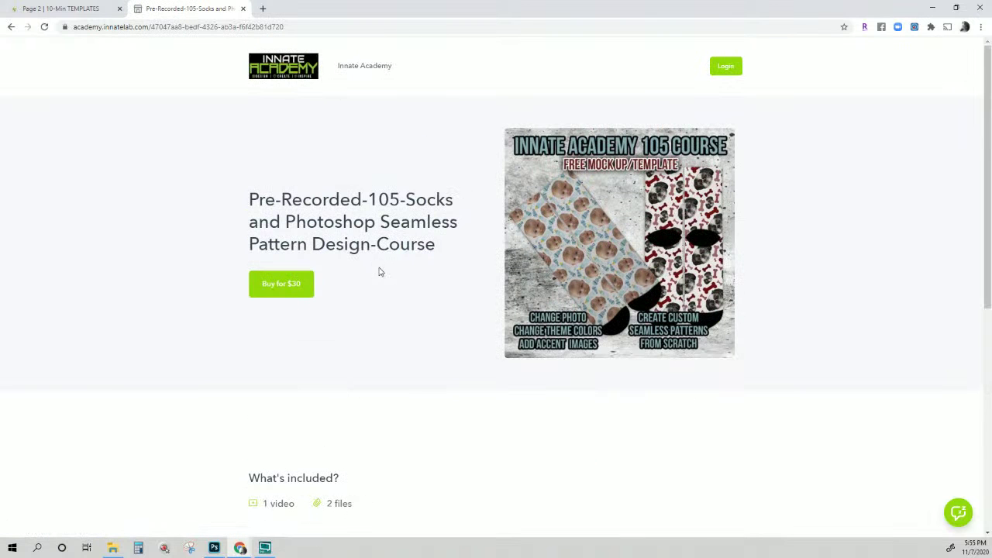
scroll(379, 272, down, 3)
scroll(380, 271, up, 1)
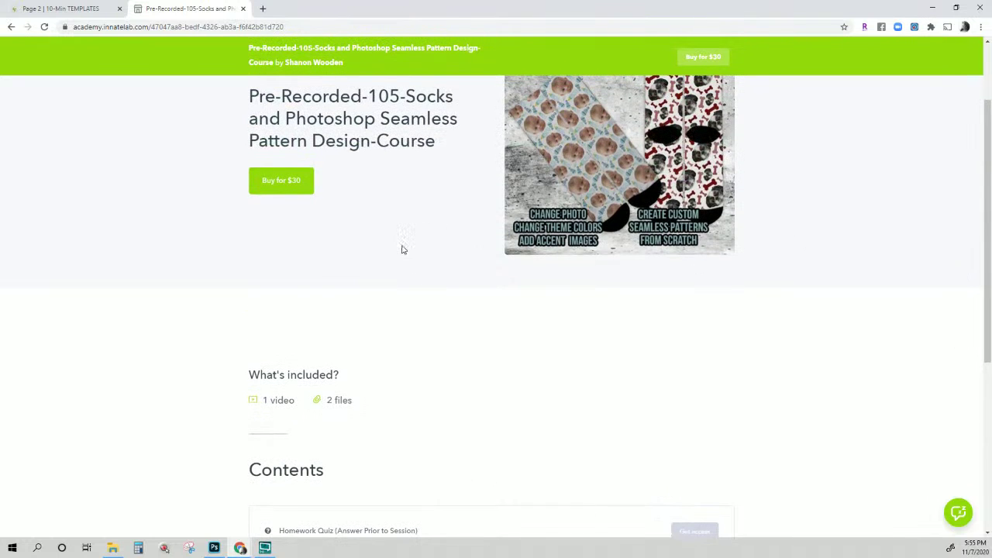
scroll(401, 248, up, 1)
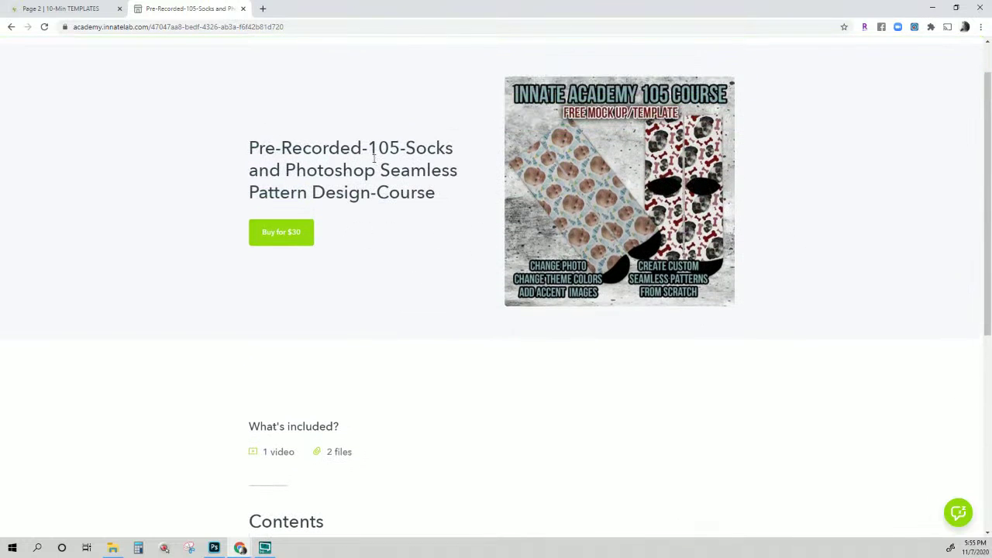
drag(368, 151, 401, 151)
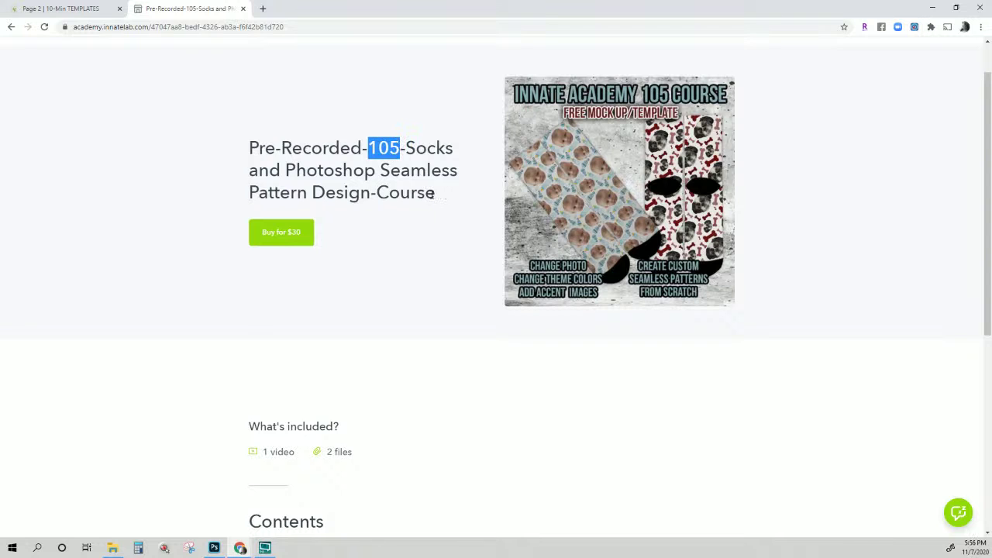
scroll(569, 320, down, 5)
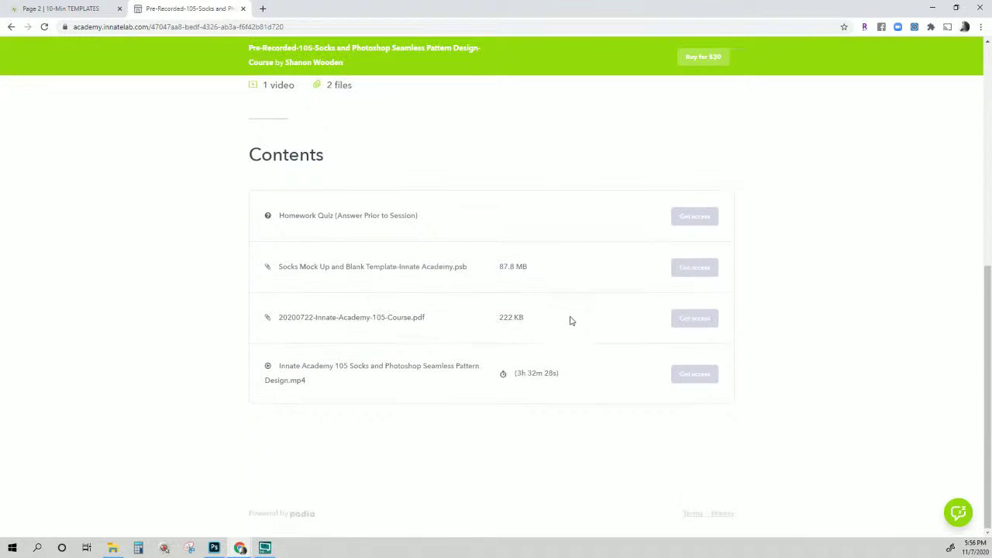
scroll(570, 321, up, 5)
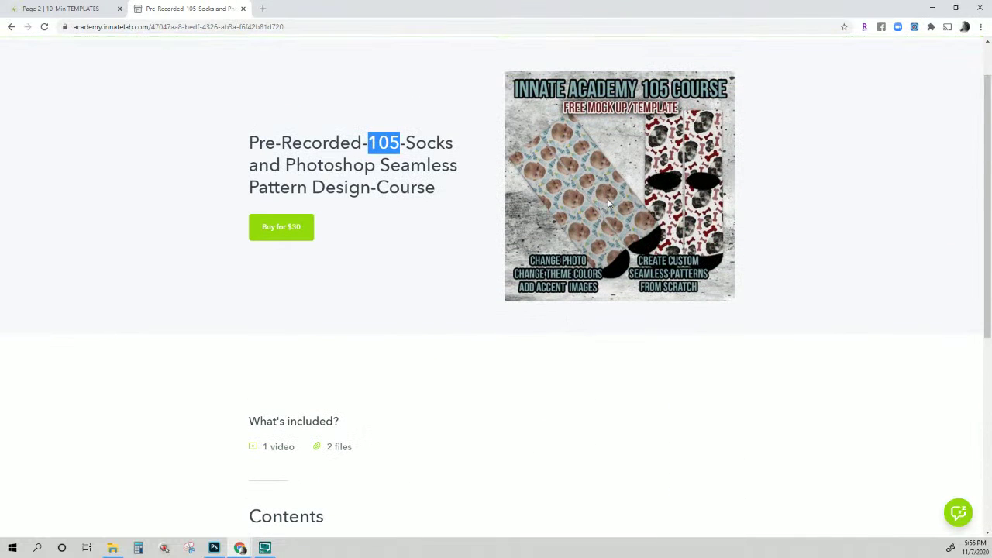
scroll(369, 344, down, 5)
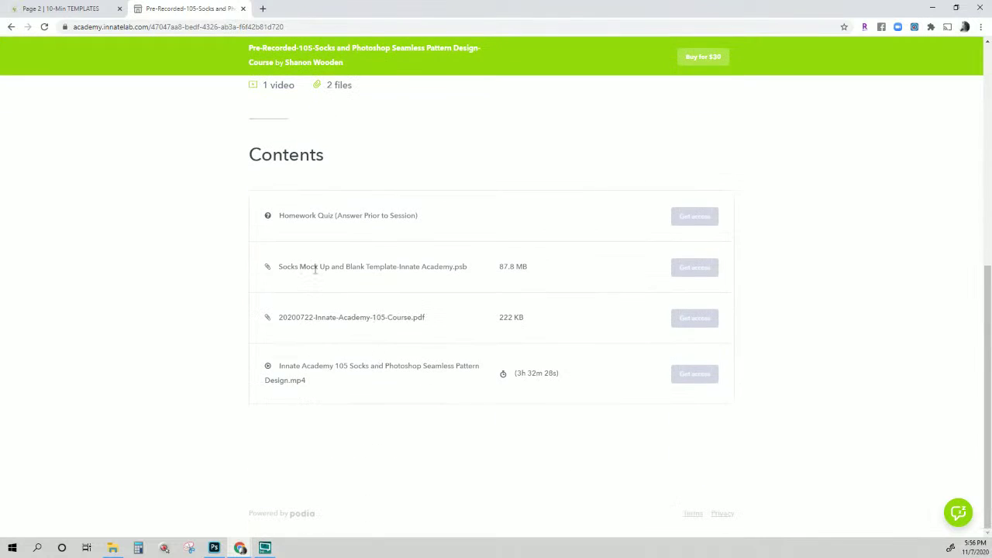
Review the socks course's artwork, included video and files again, re-highlighting the course number 105 in the title.
scroll(545, 357, up, 1)
scroll(588, 302, up, 1)
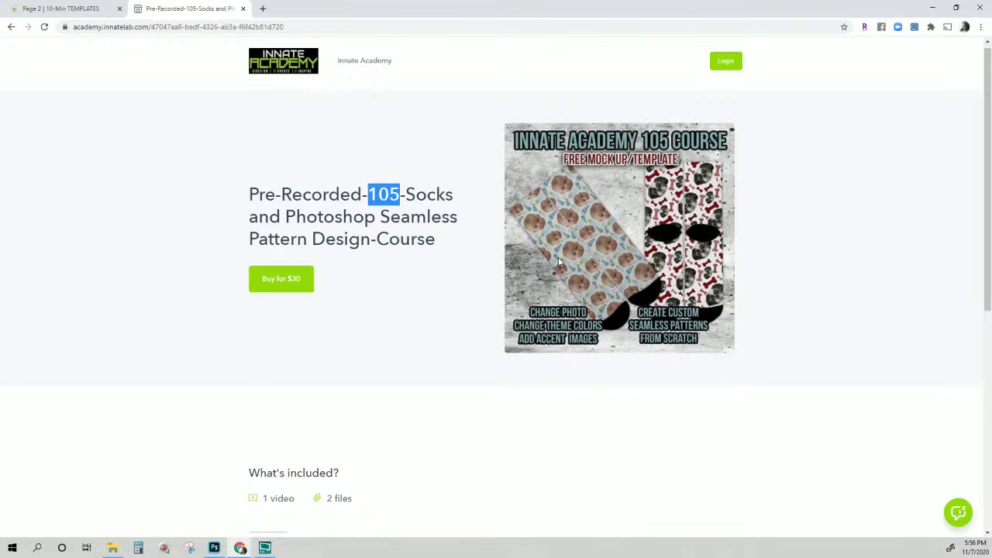
scroll(313, 317, down, 5)
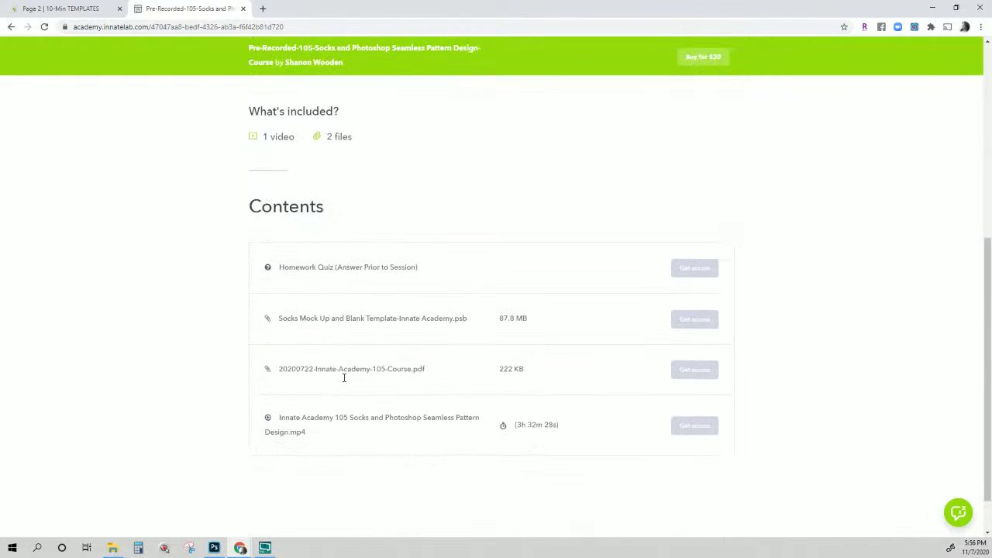
scroll(343, 379, up, 5)
click(372, 199)
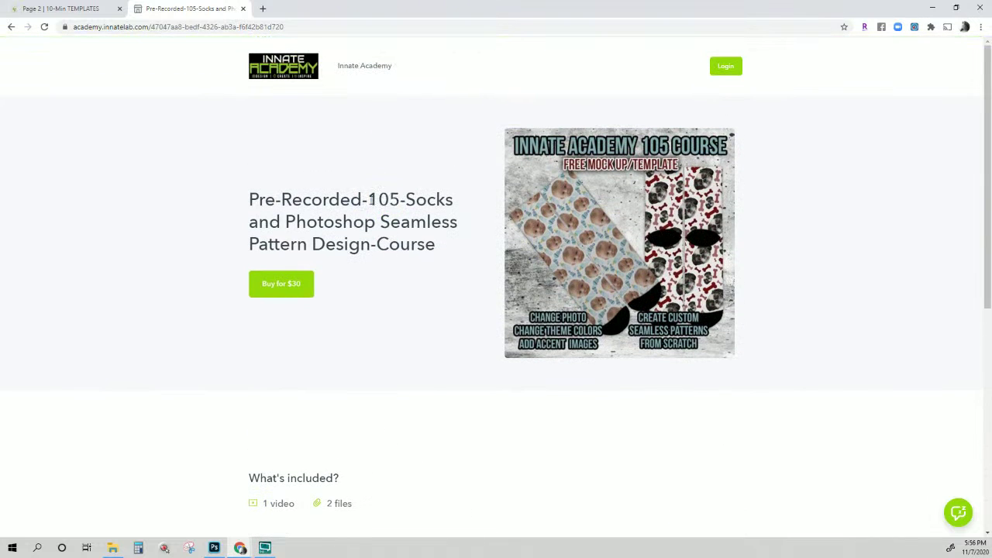
drag(371, 199, 401, 200)
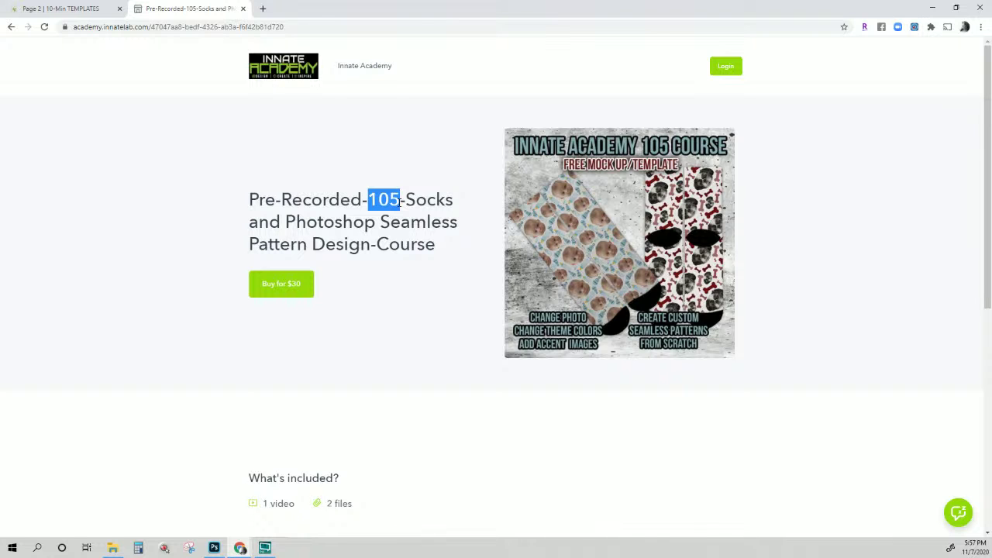
scroll(411, 279, down, 3)
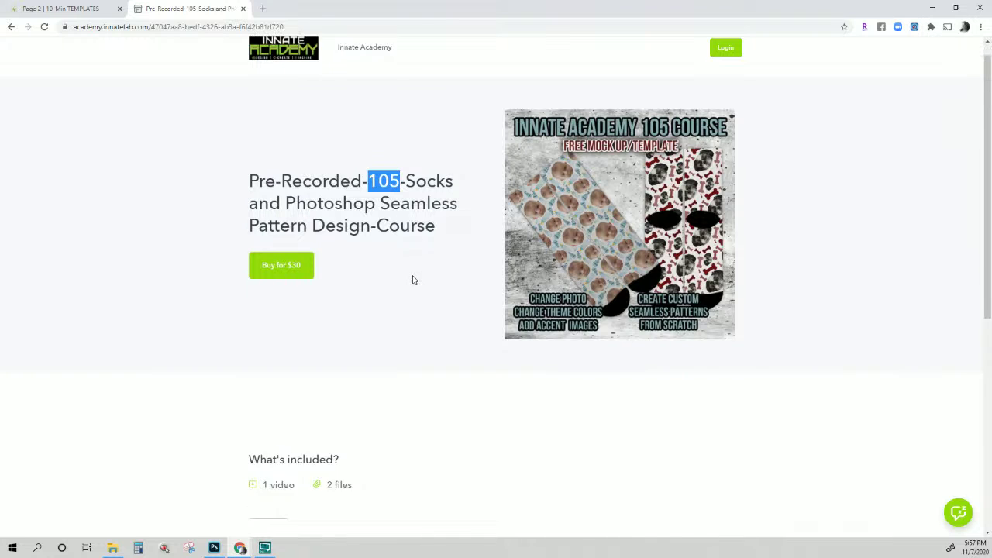
scroll(414, 283, up, 3)
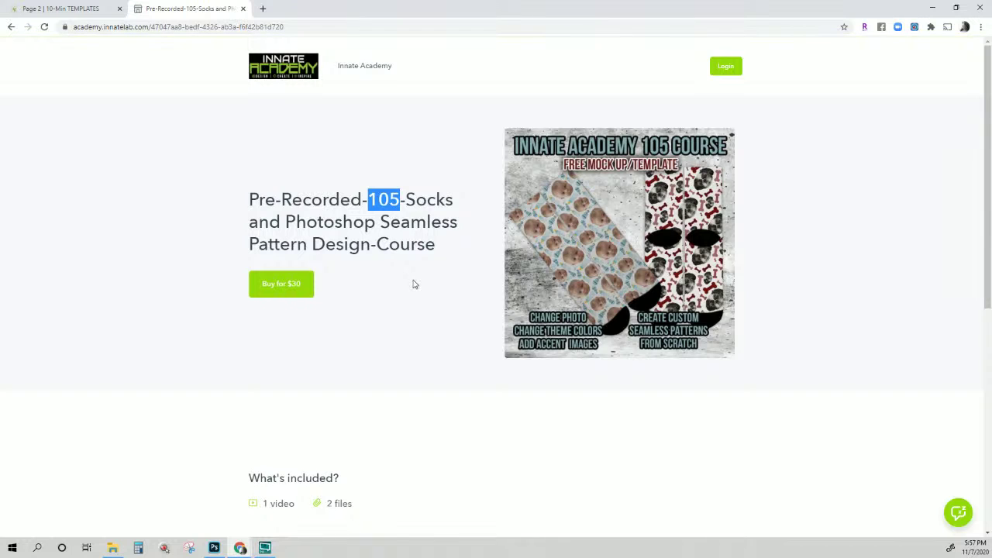
scroll(439, 358, down, 3)
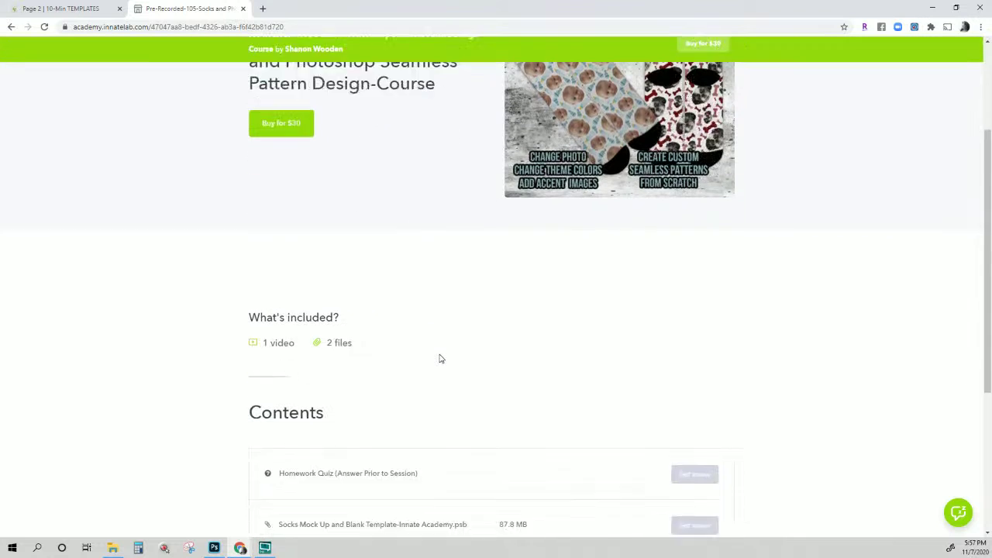
scroll(438, 358, down, 1)
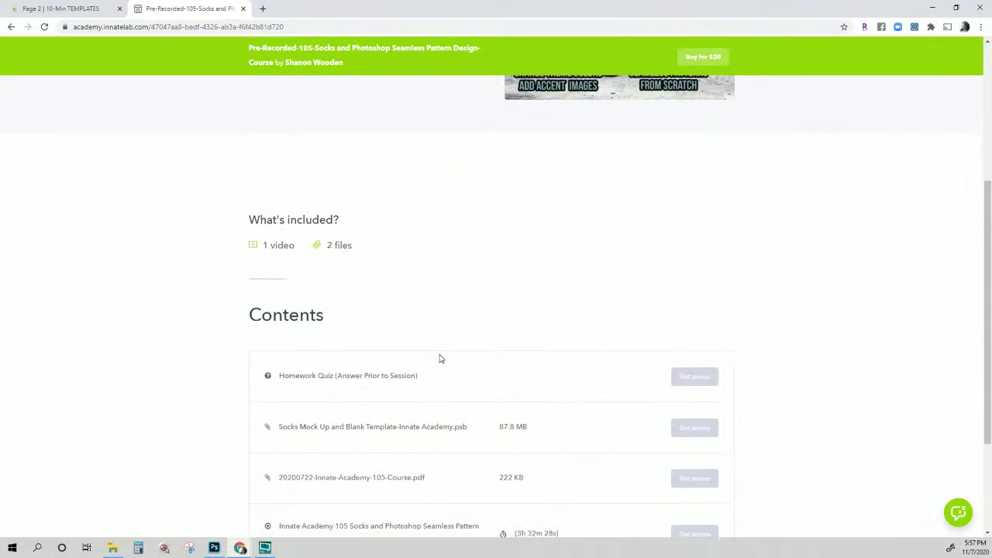
scroll(438, 358, up, 3)
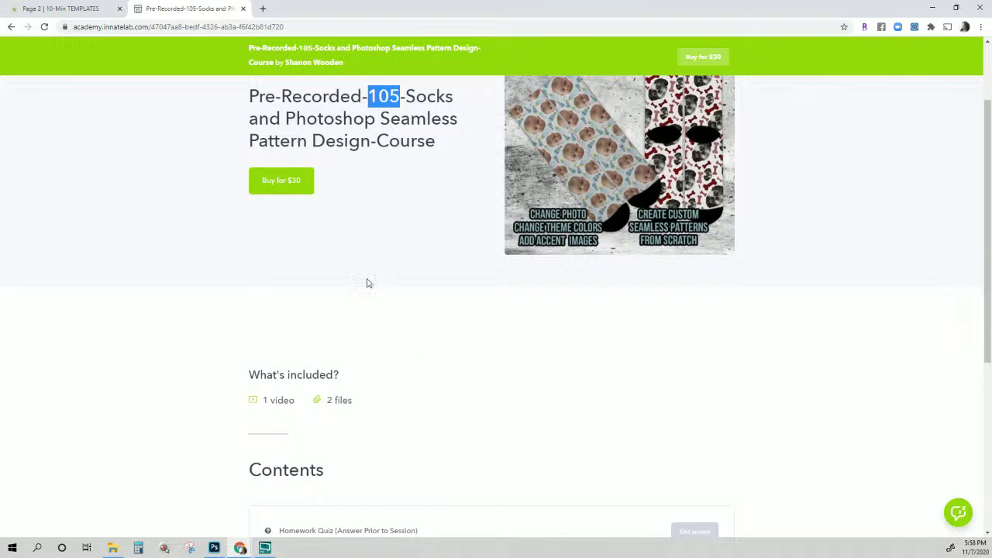
Return to the InnateLab store's 10-Min Templates page, look it over and open the Sub Ink/Blanks category.
click(77, 9)
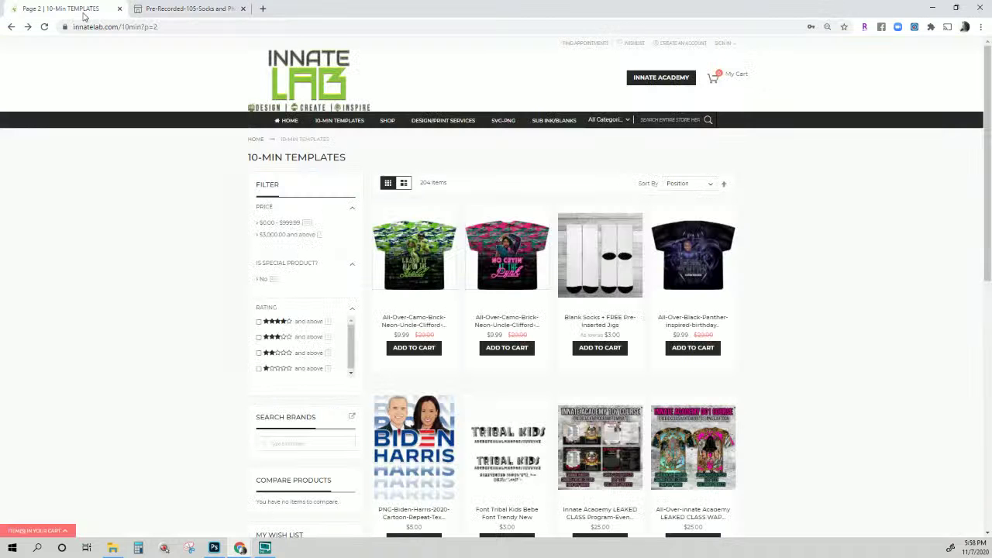
scroll(573, 232, down, 5)
scroll(579, 250, up, 5)
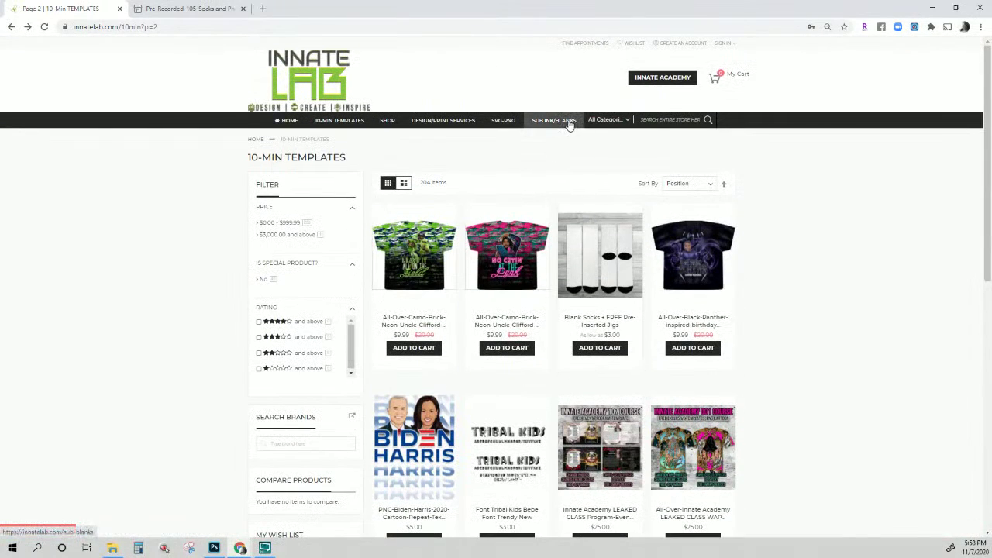
click(569, 123)
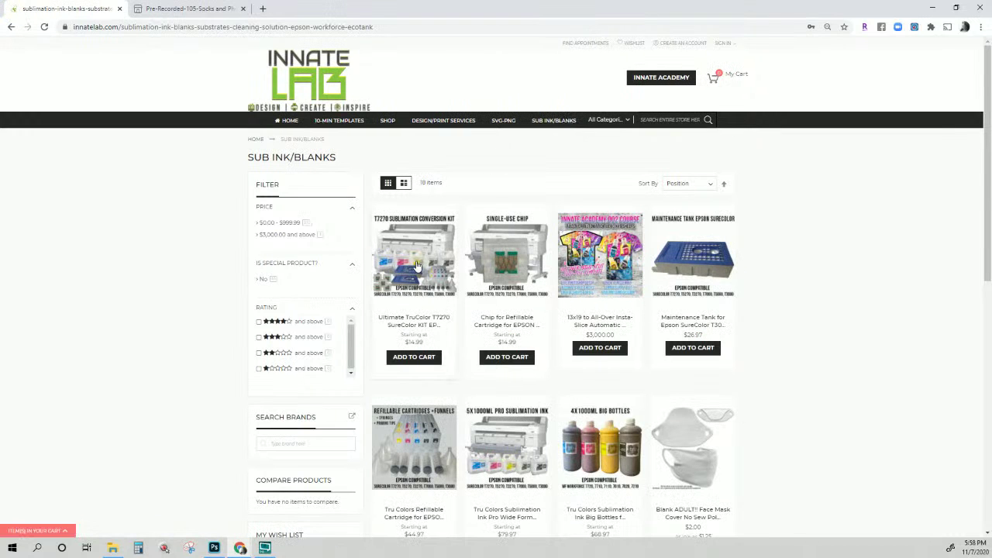
Open the Ultimate TruColor T7270 SureColor KIT product, view its enlarged image and return to the Sub Ink/Blanks listing.
click(411, 221)
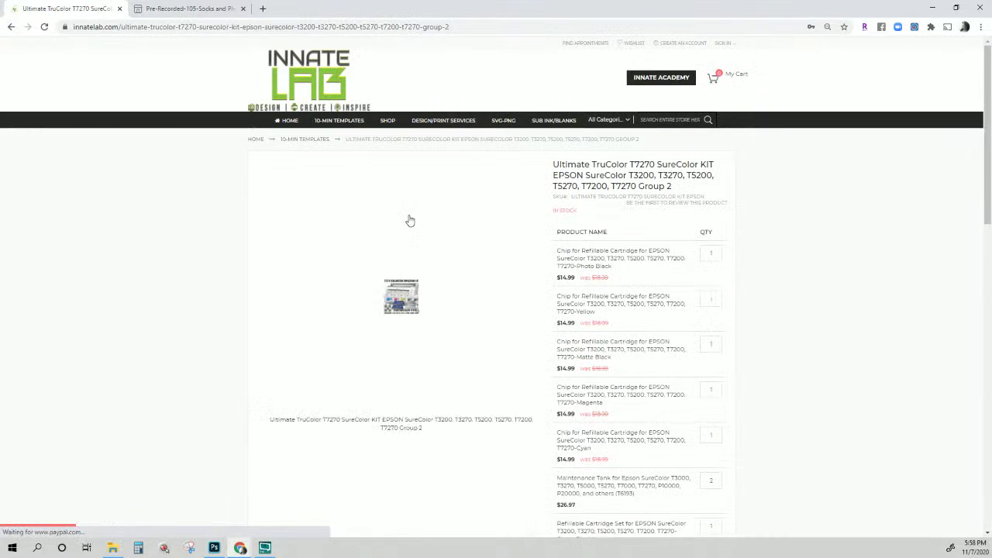
click(400, 298)
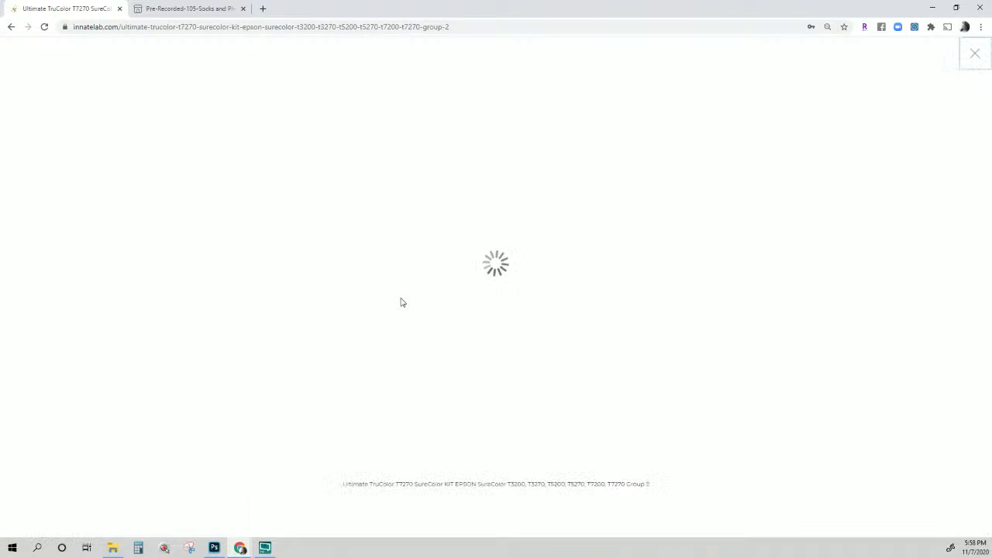
click(10, 28)
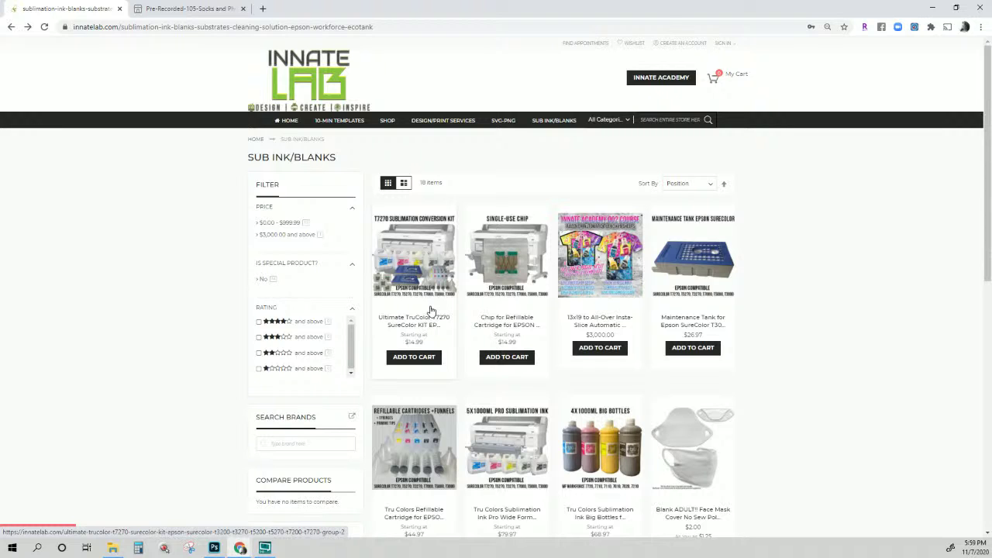
Enlarge the page display by two zoom levels and examine the sublimation inks, cartridges and blanks down to the listing's page links.
scroll(454, 393, down, 1)
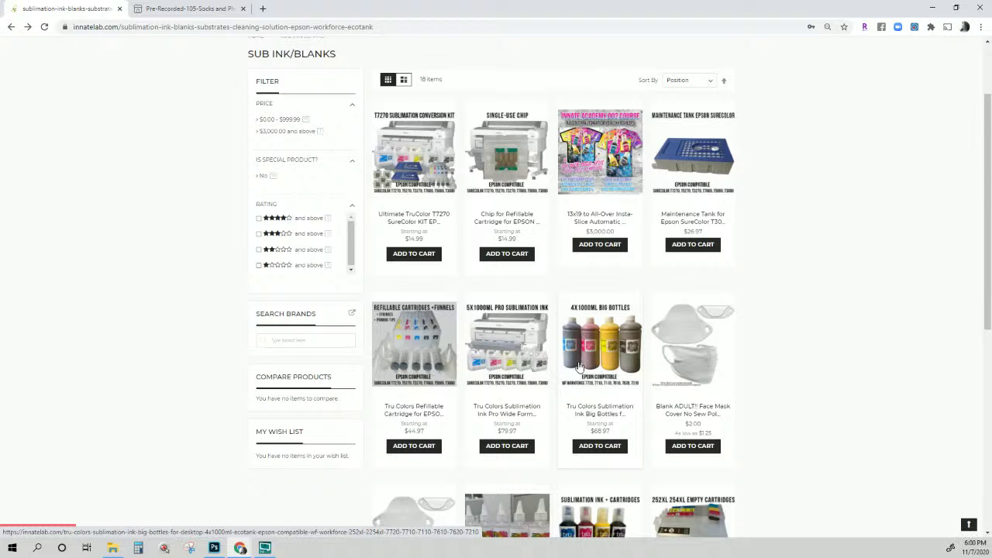
key(ctrl+plus)
key(ctrl+plus)
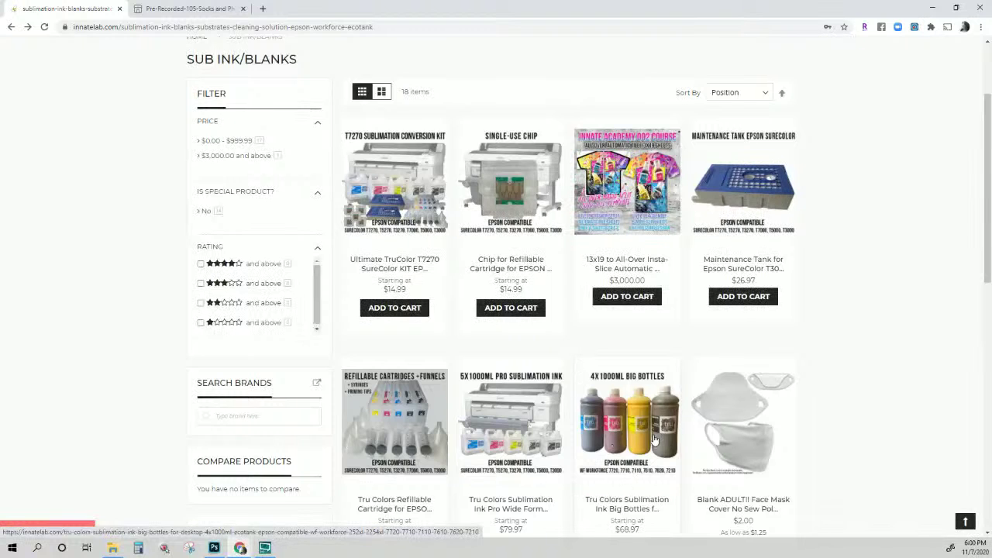
scroll(620, 434, down, 1)
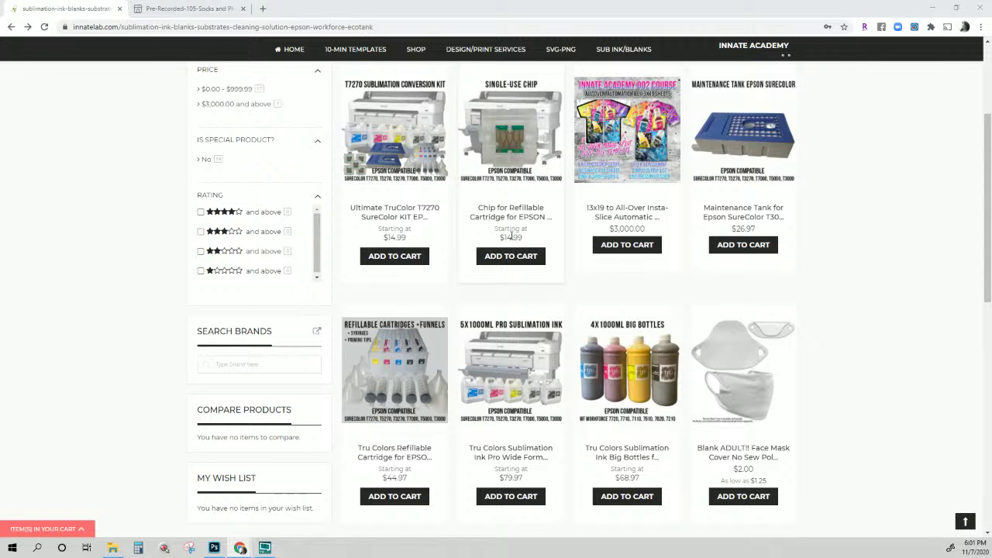
scroll(620, 399, down, 2)
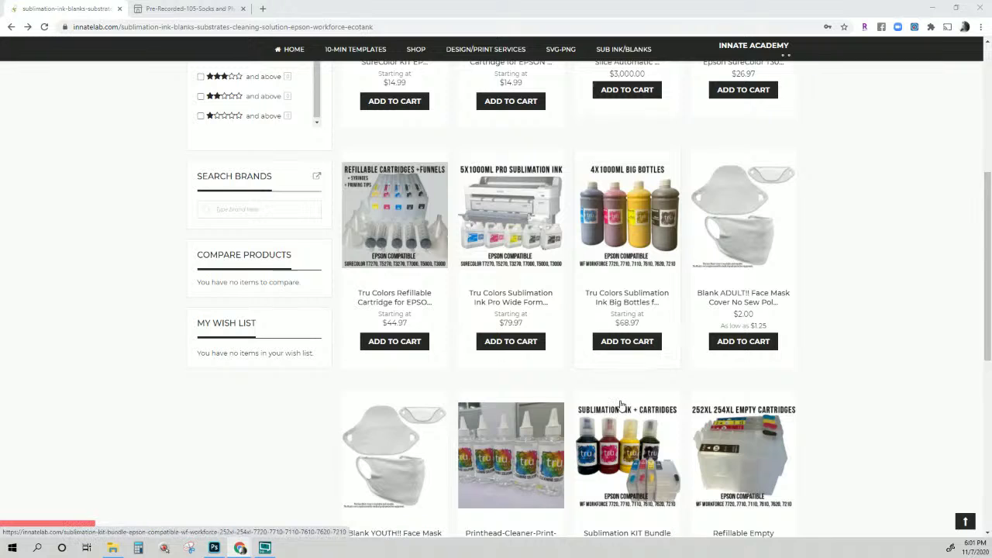
scroll(620, 402, down, 1)
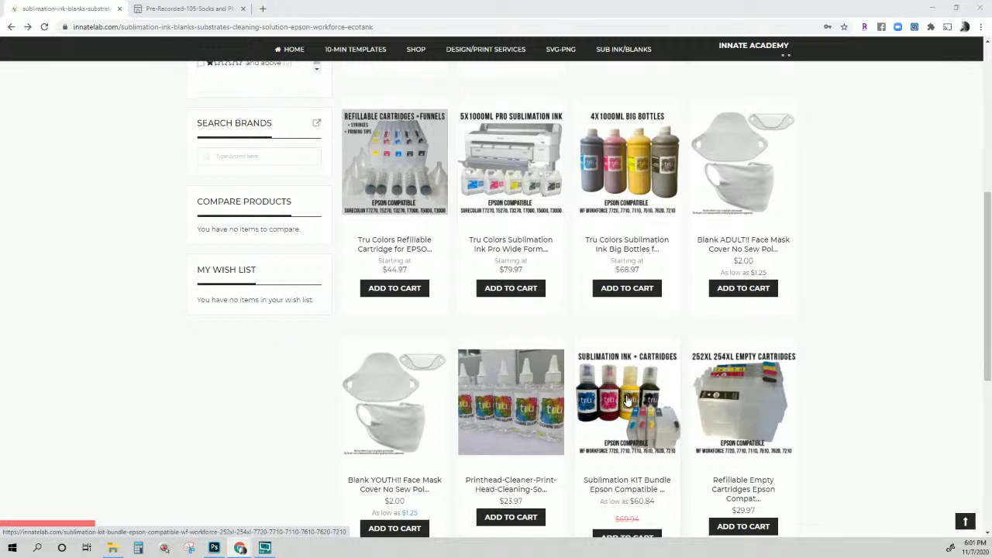
scroll(627, 400, down, 2)
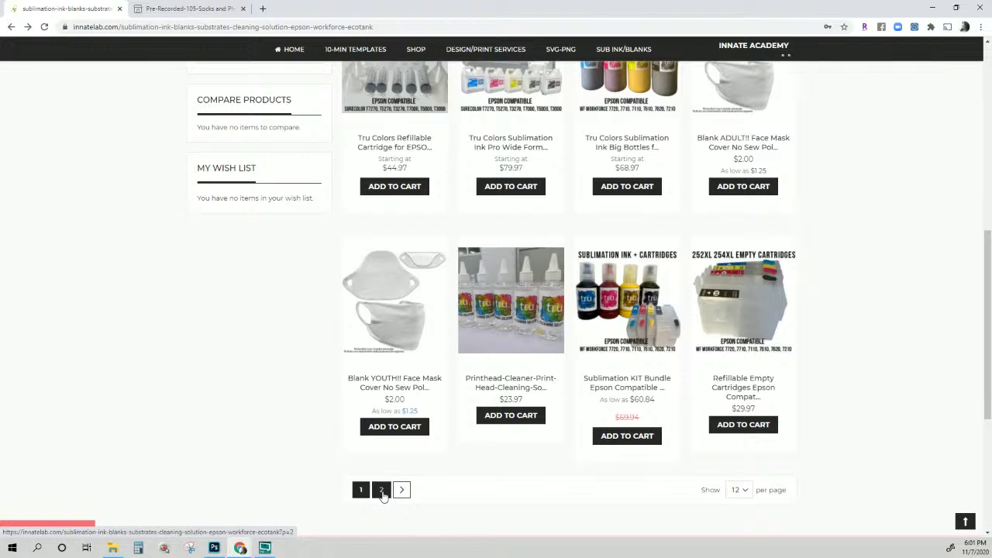
Try to open the Sub Ink/Blanks listing's second page, and return to the overview of the socks course.
click(382, 491)
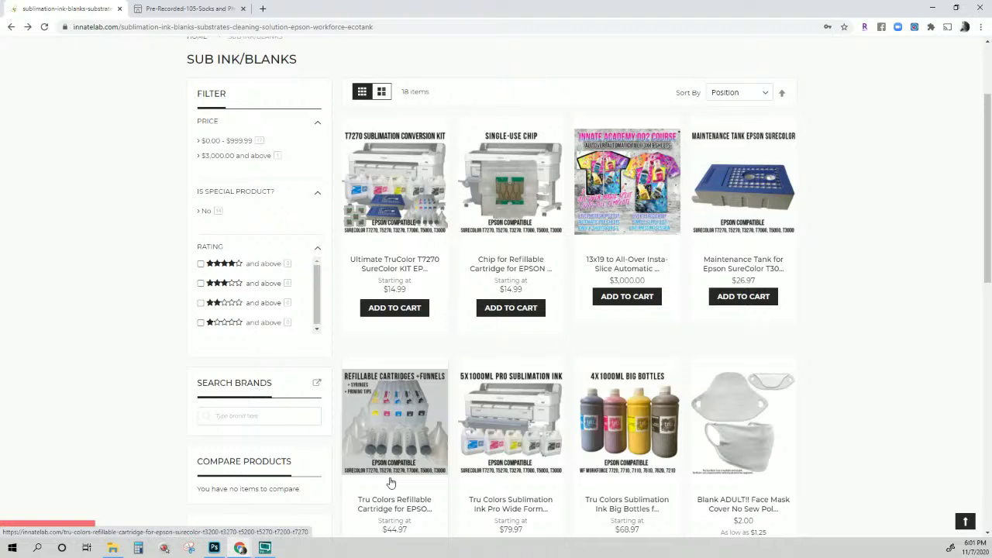
click(207, 8)
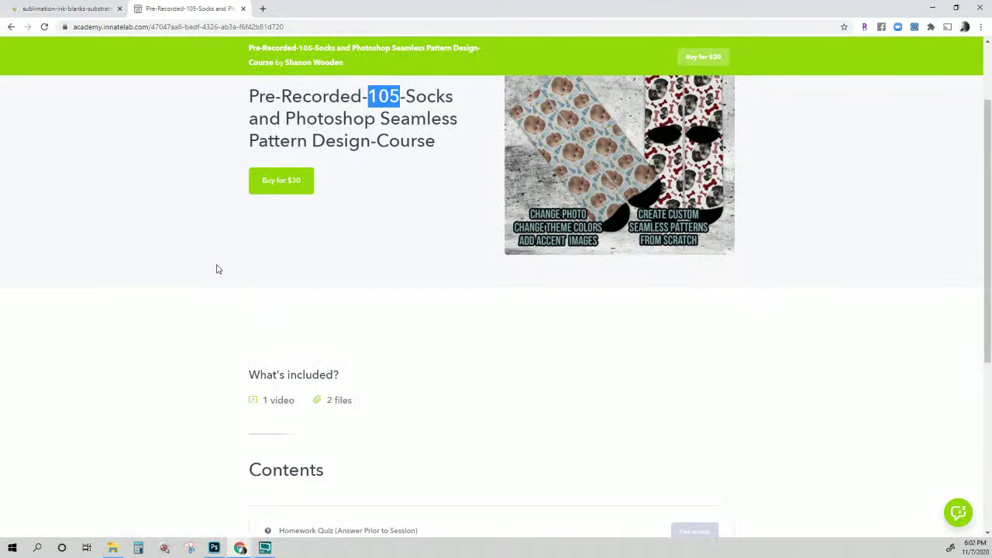
scroll(217, 268, up, 3)
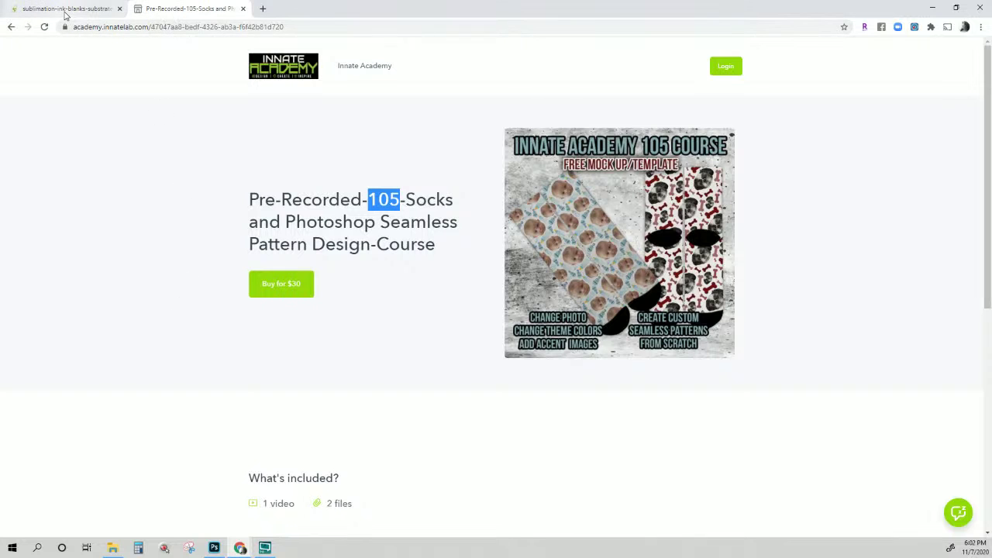
Go to the Innate Academy home page, look over its course categories and open LIVE Interactive Courses.
click(347, 70)
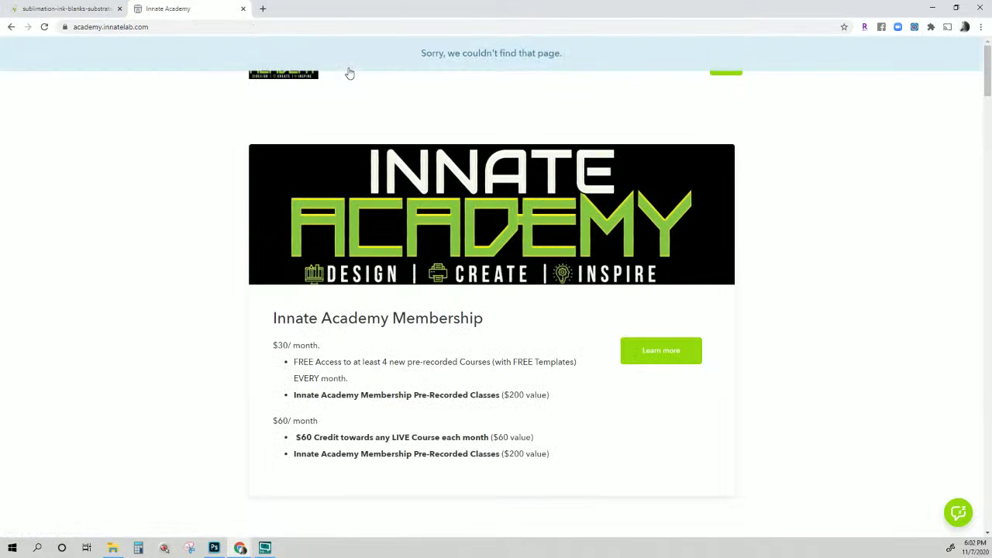
scroll(467, 257, down, 5)
scroll(466, 256, down, 4)
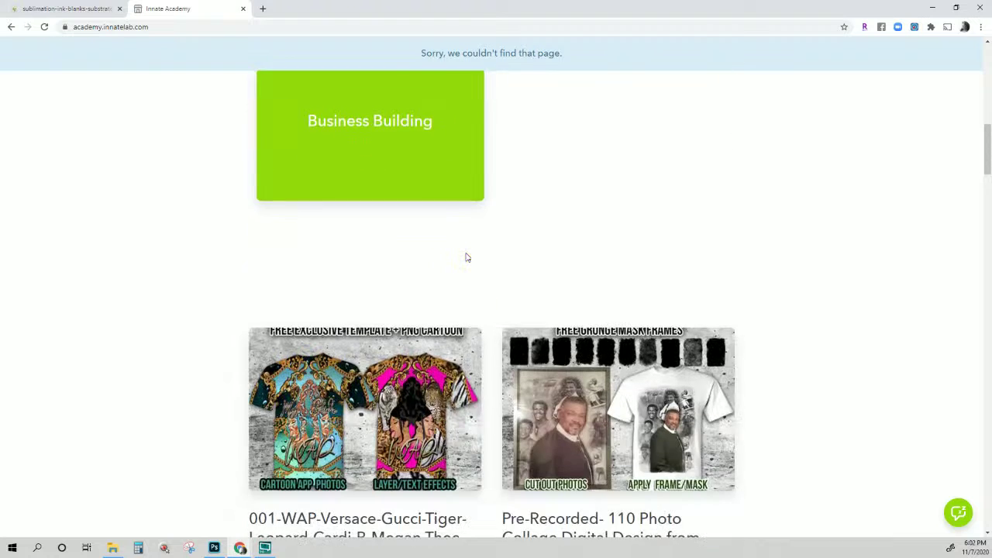
scroll(468, 257, up, 5)
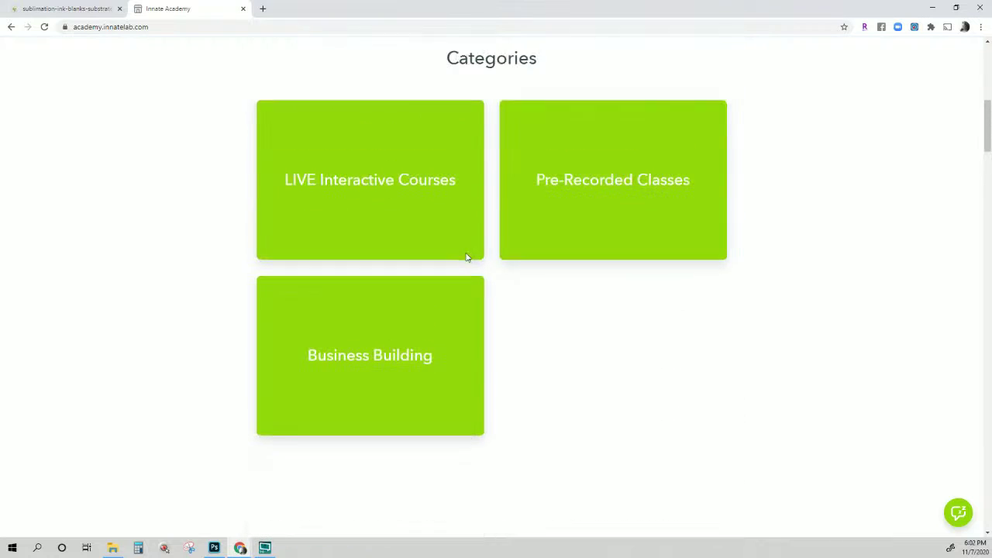
click(377, 210)
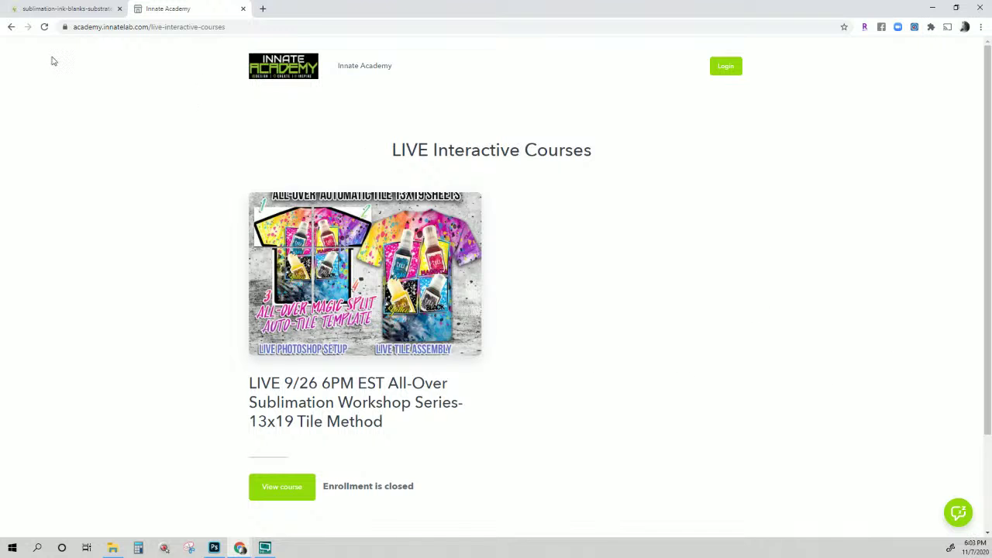
Return to the Innate Academy home page and open the Innate Academy Membership page at its subscription plans.
click(11, 26)
scroll(374, 339, down, 6)
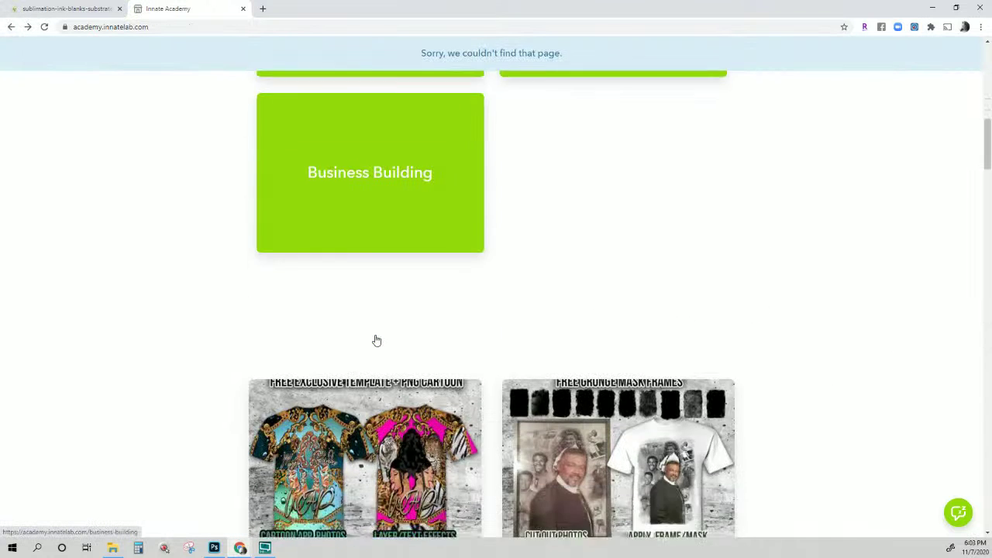
scroll(374, 339, up, 10)
scroll(375, 339, up, 3)
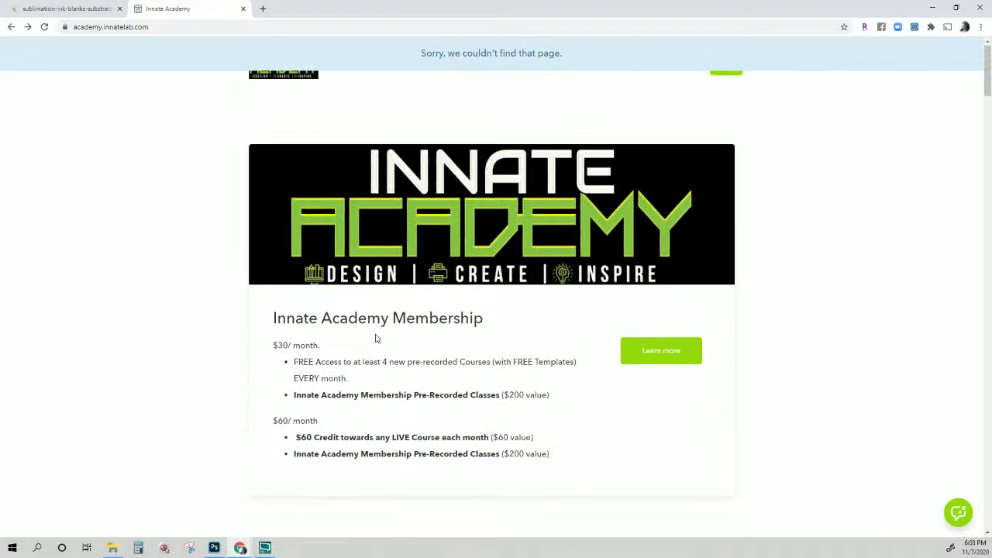
click(655, 355)
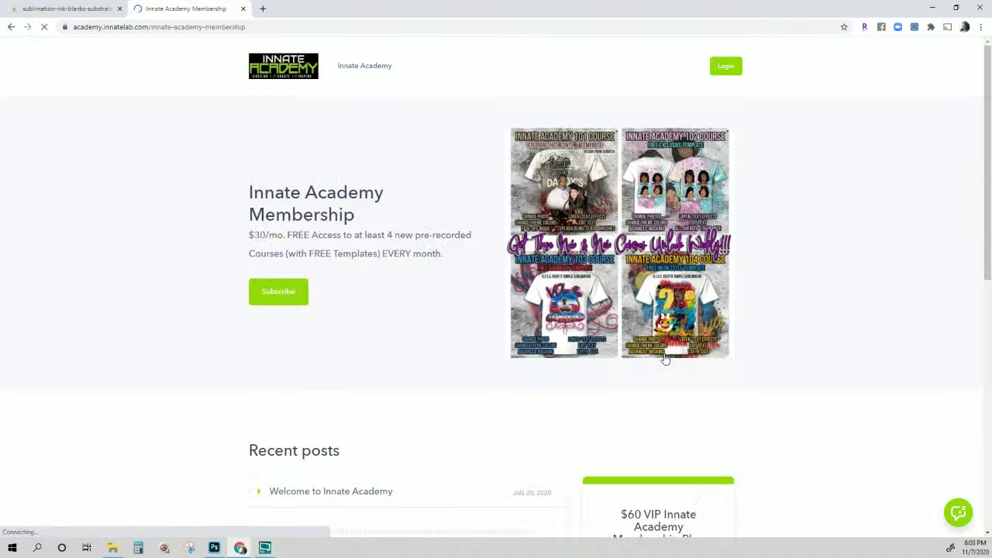
click(302, 293)
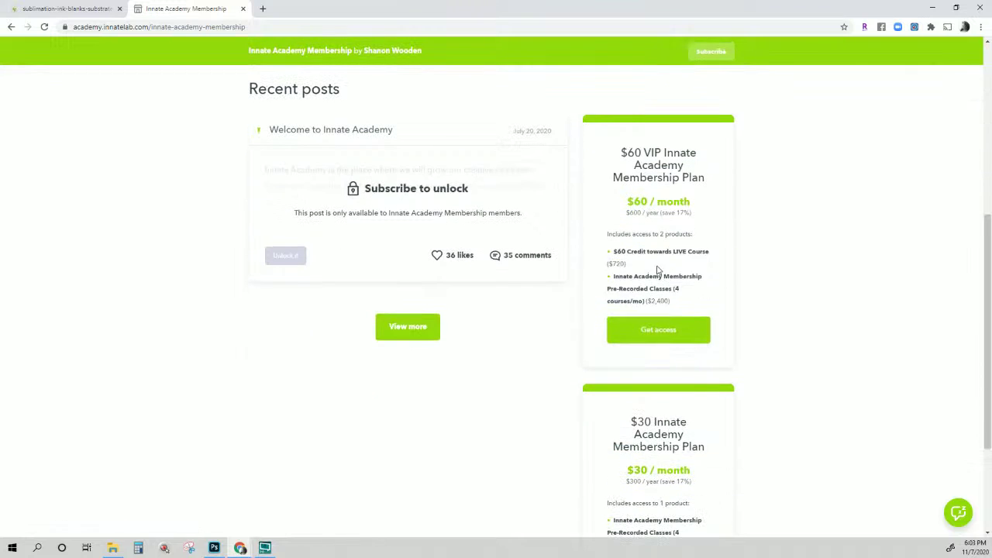
Open the $60 Credit towards LIVE Course product from the VIP plan and examine its price, included file and contents.
click(619, 253)
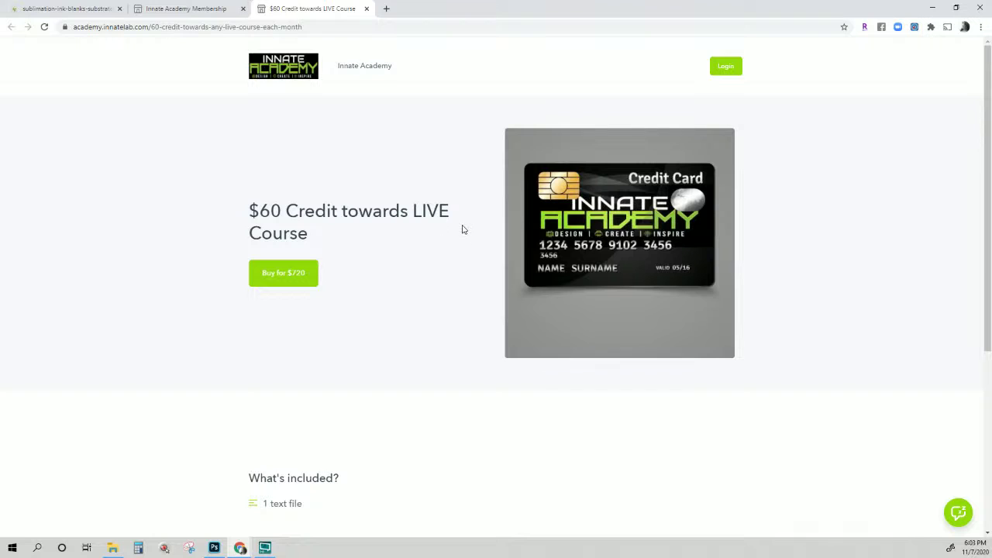
scroll(508, 287, down, 1)
scroll(507, 287, down, 3)
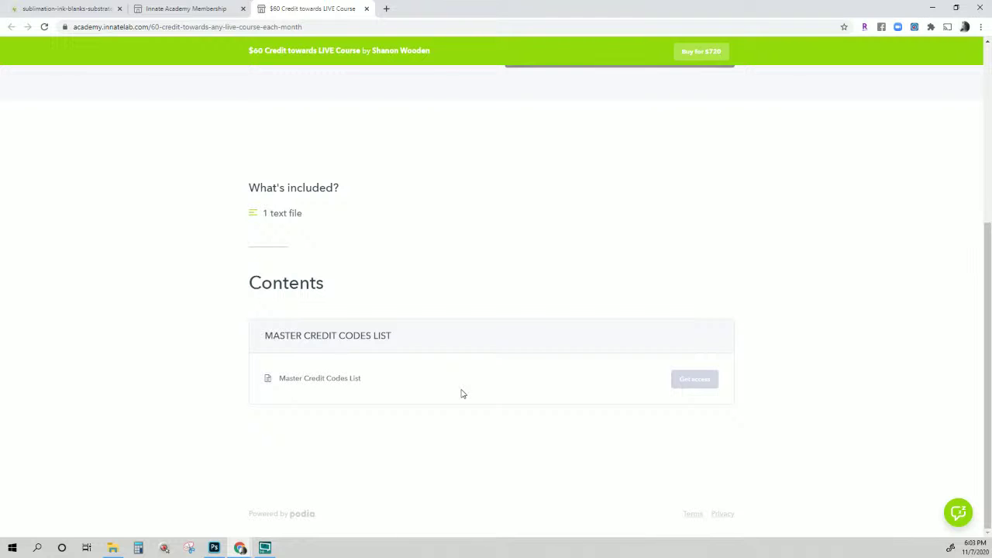
scroll(461, 394, up, 2)
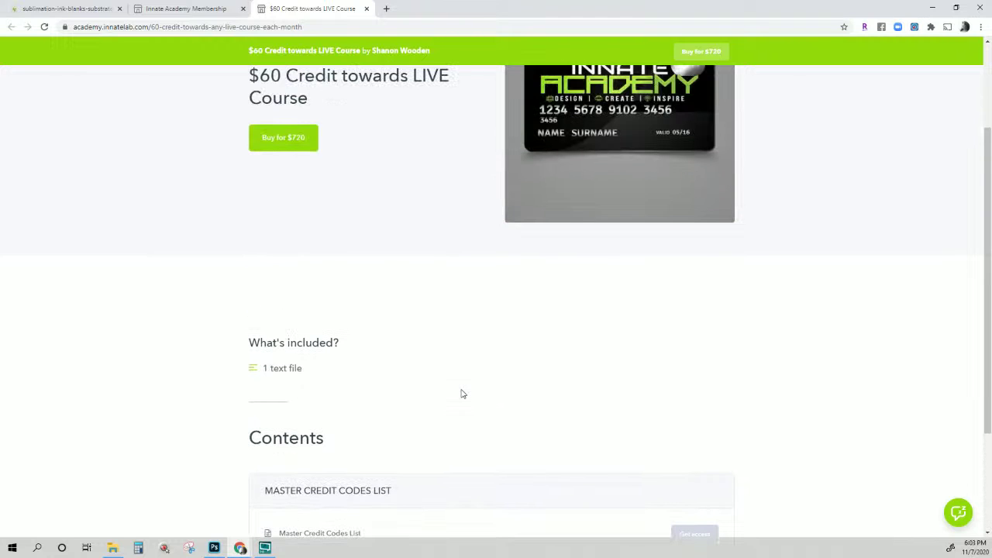
scroll(461, 394, up, 2)
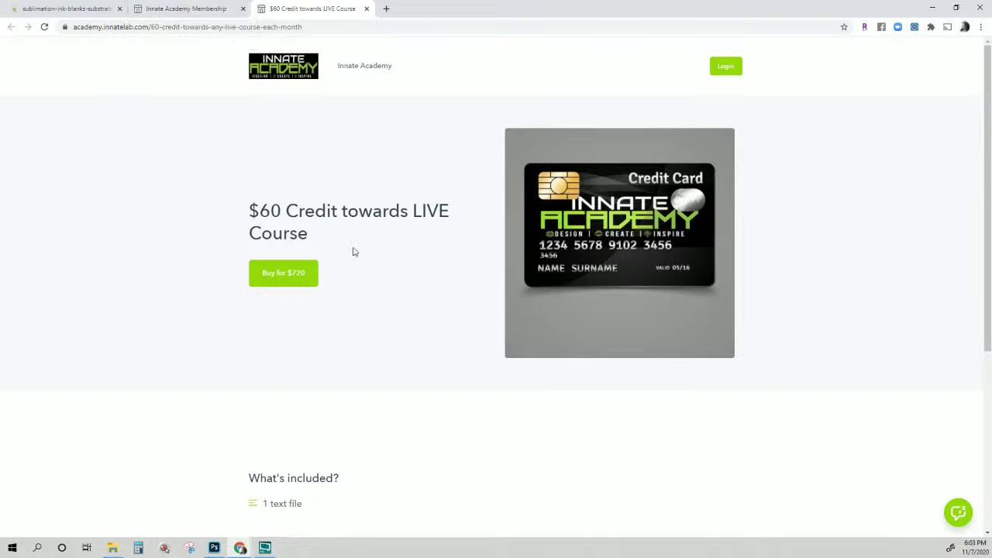
scroll(351, 257, down, 2)
scroll(363, 270, up, 1)
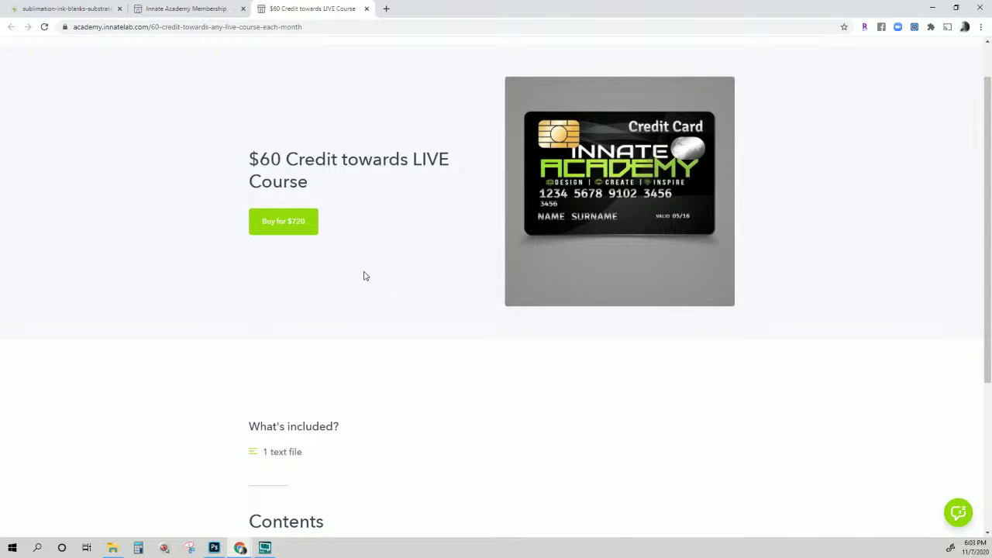
scroll(364, 279, down, 1)
scroll(364, 282, down, 2)
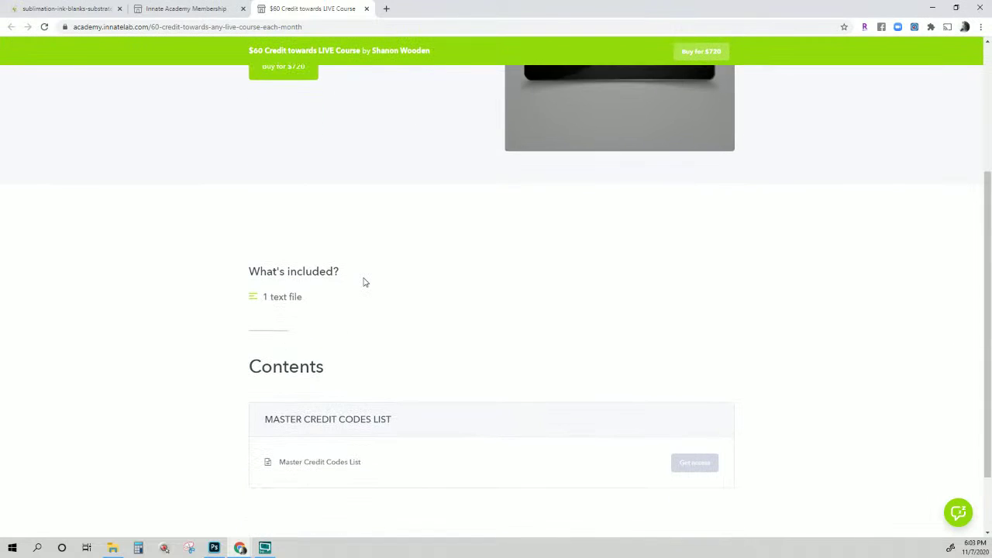
scroll(364, 282, up, 2)
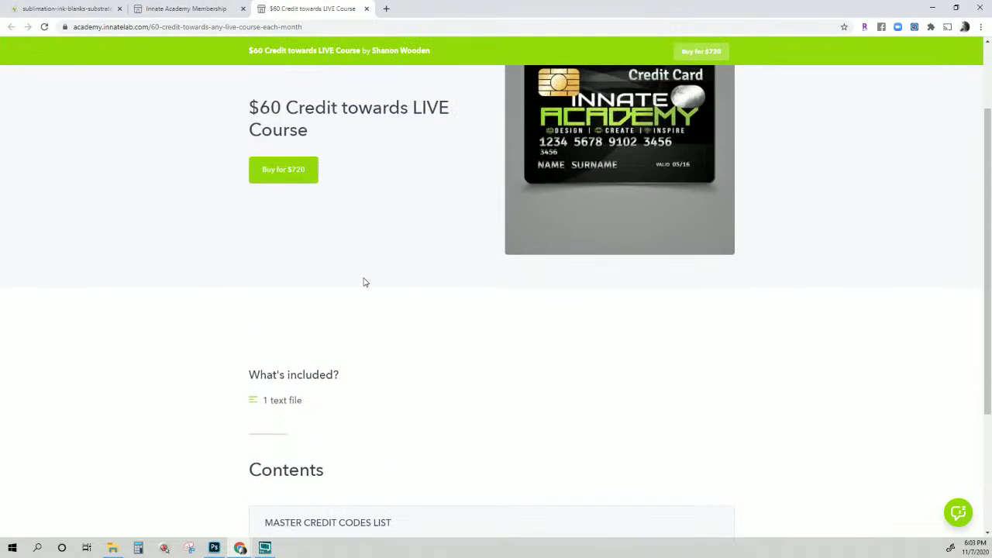
scroll(363, 283, up, 1)
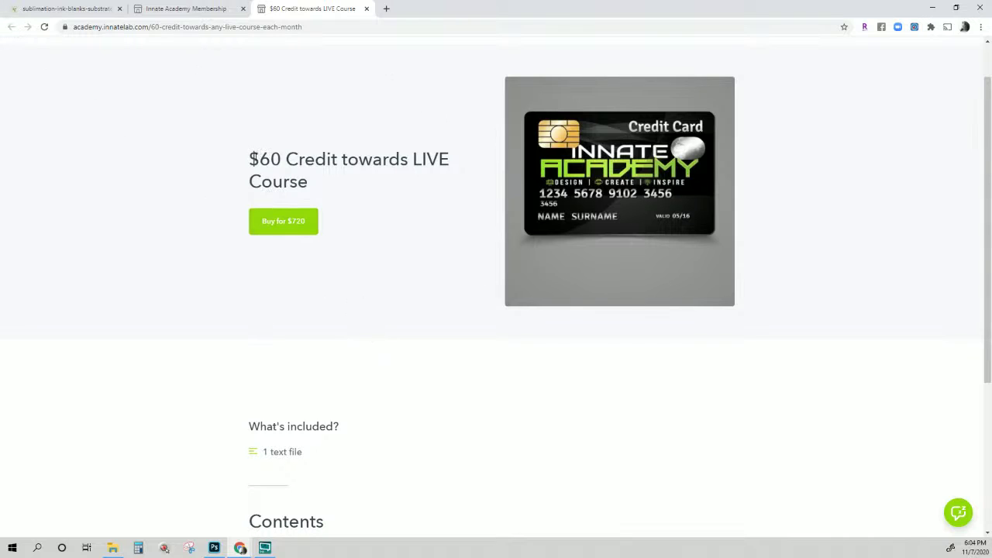
Highlight the $60 amount in the credit product's title, mark the space after it and review the page contents again.
drag(249, 159, 283, 159)
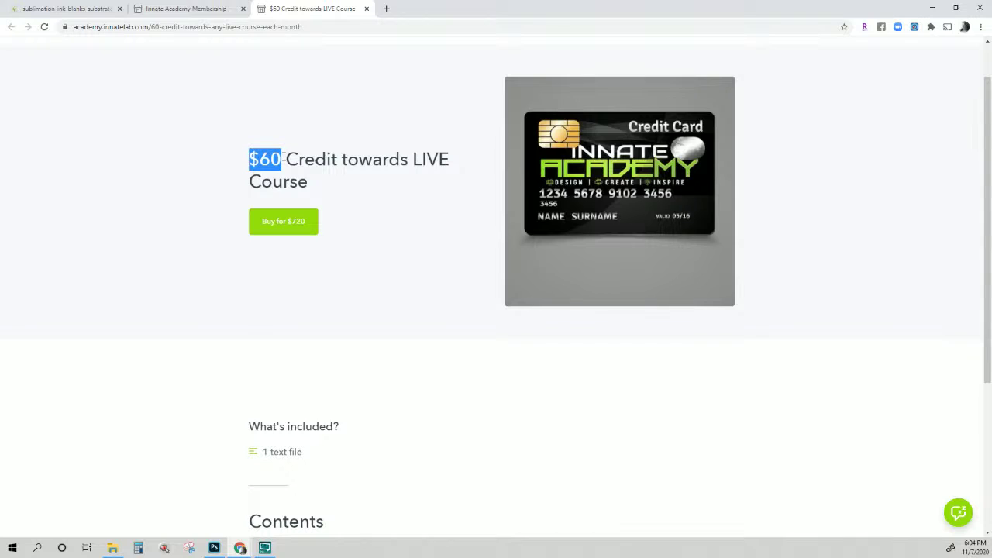
click(284, 158)
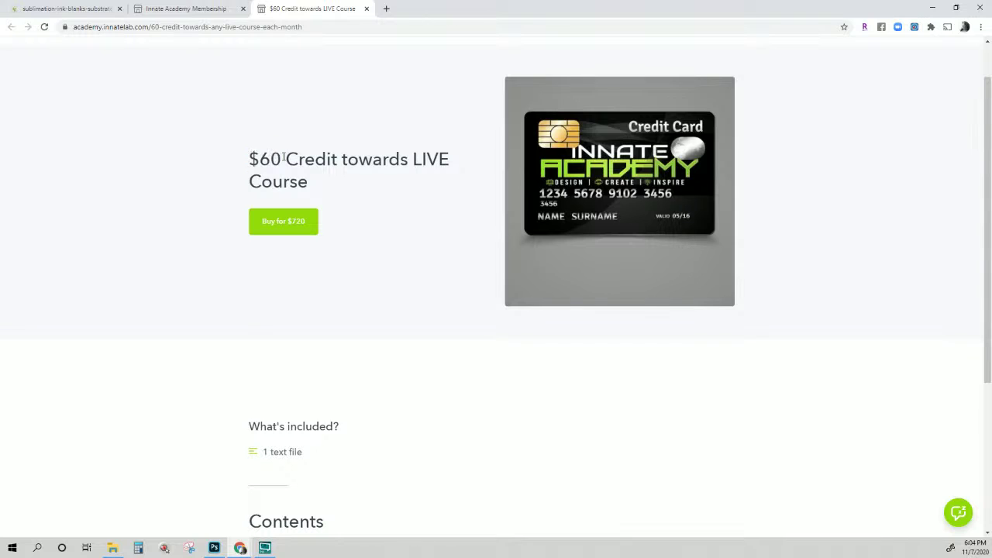
double_click(284, 158)
scroll(511, 282, up, 1)
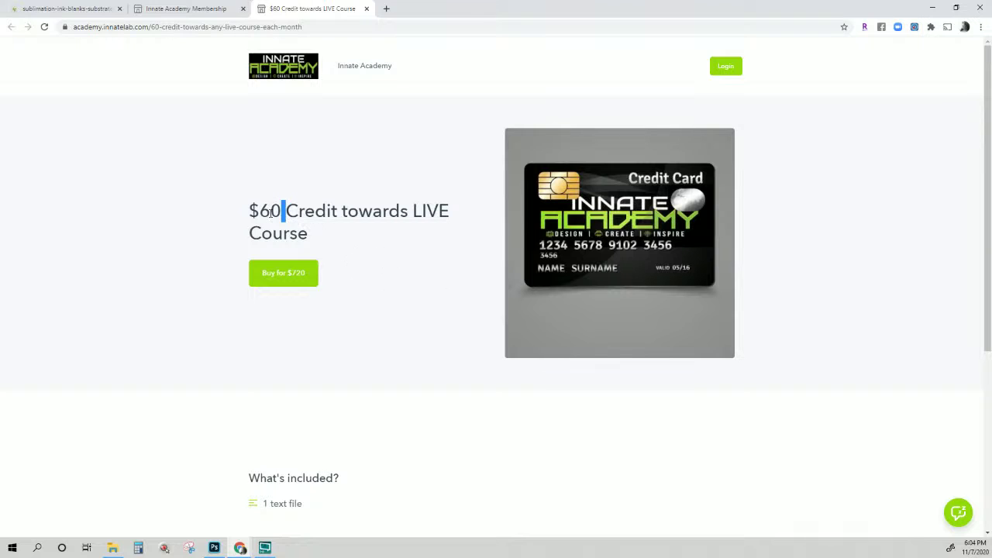
scroll(270, 213, down, 1)
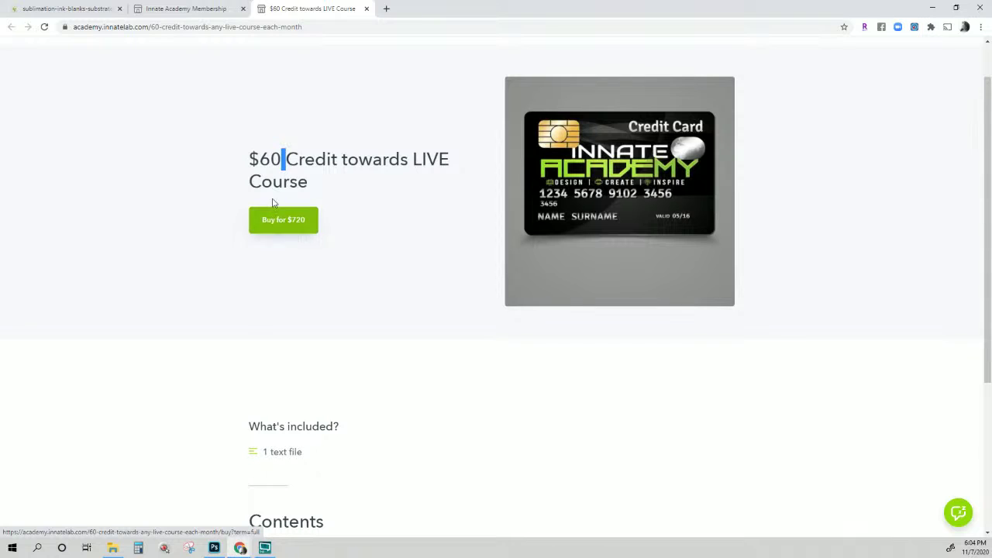
click(281, 159)
double_click(281, 159)
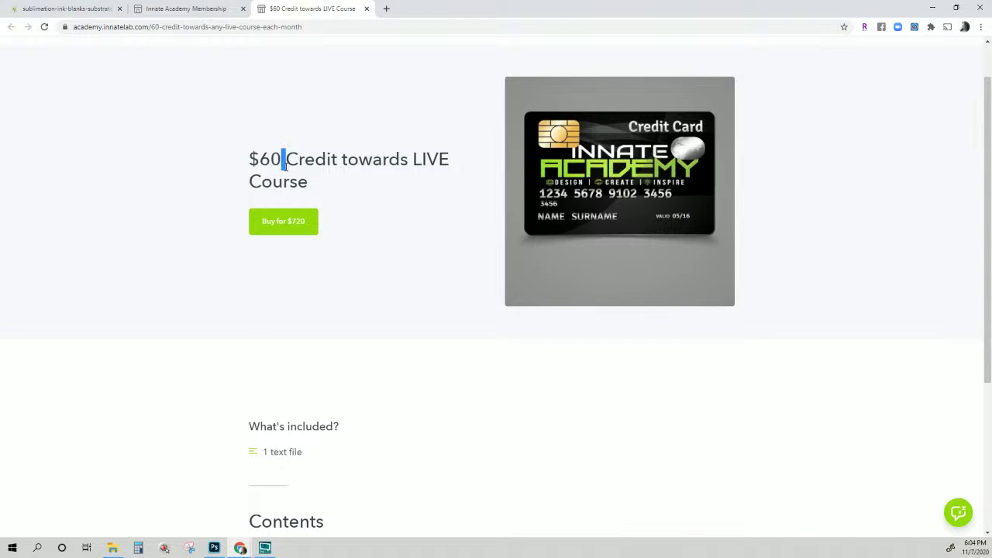
scroll(321, 292, down, 3)
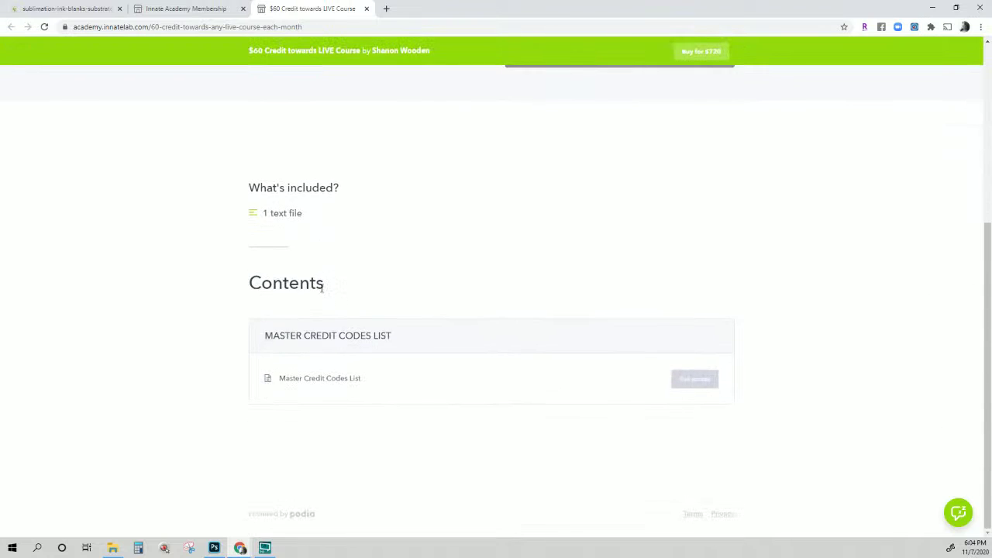
scroll(323, 283, up, 3)
scroll(322, 288, up, 1)
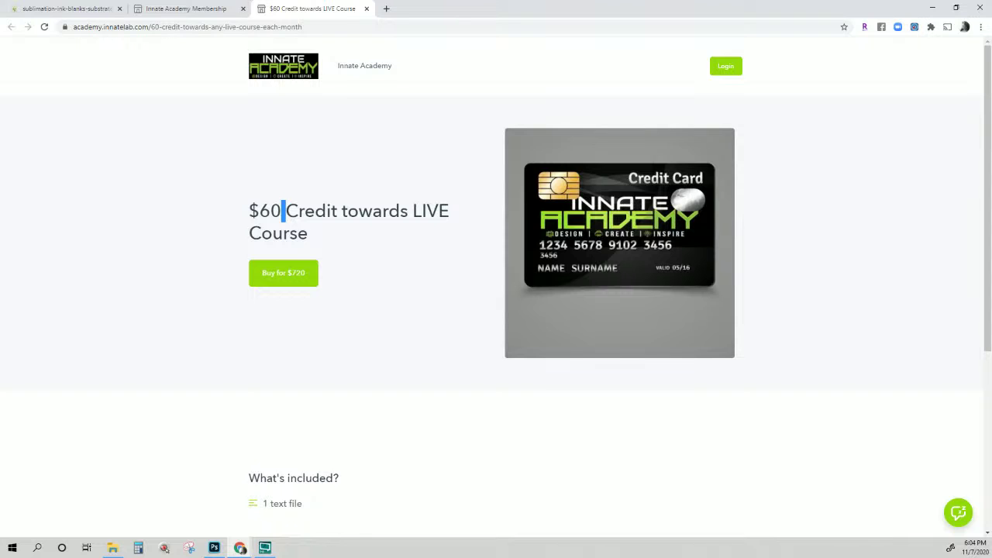
Return to the Innate Academy Membership page and review its plans and introductory overview.
click(193, 14)
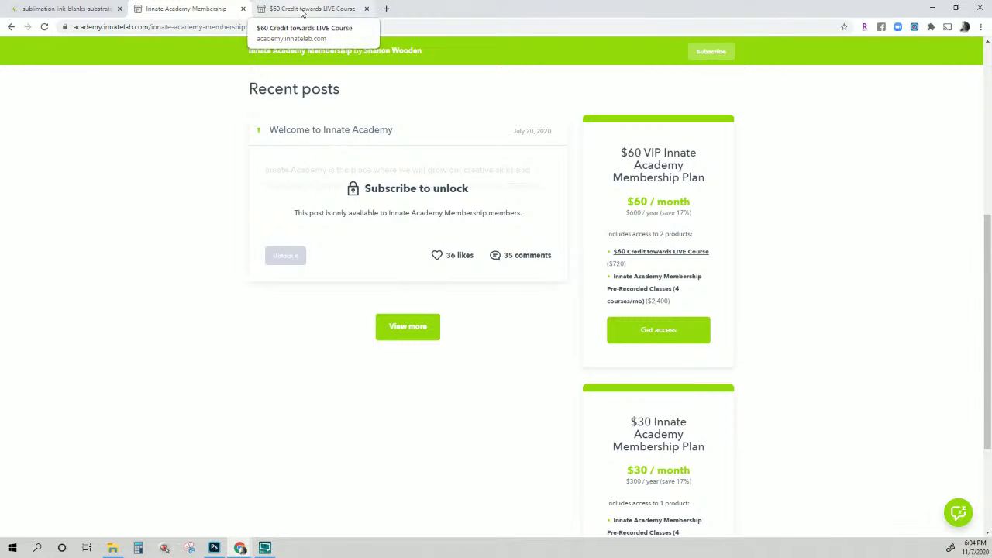
scroll(278, 223, up, 3)
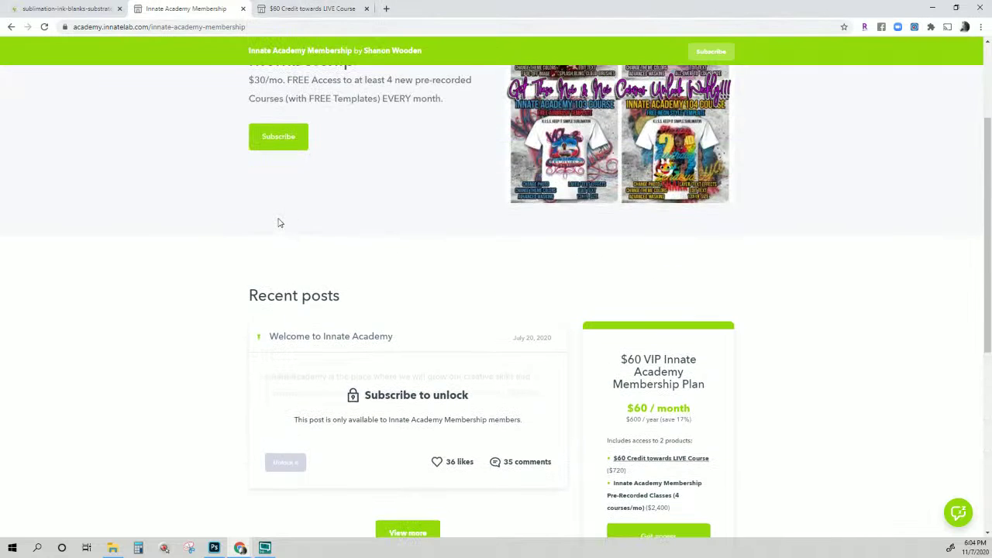
scroll(279, 222, up, 1)
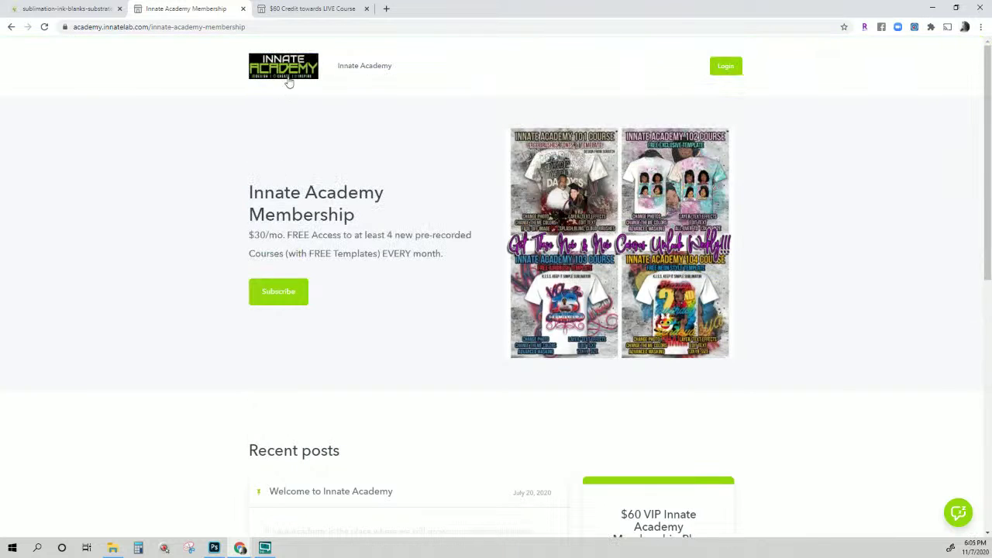